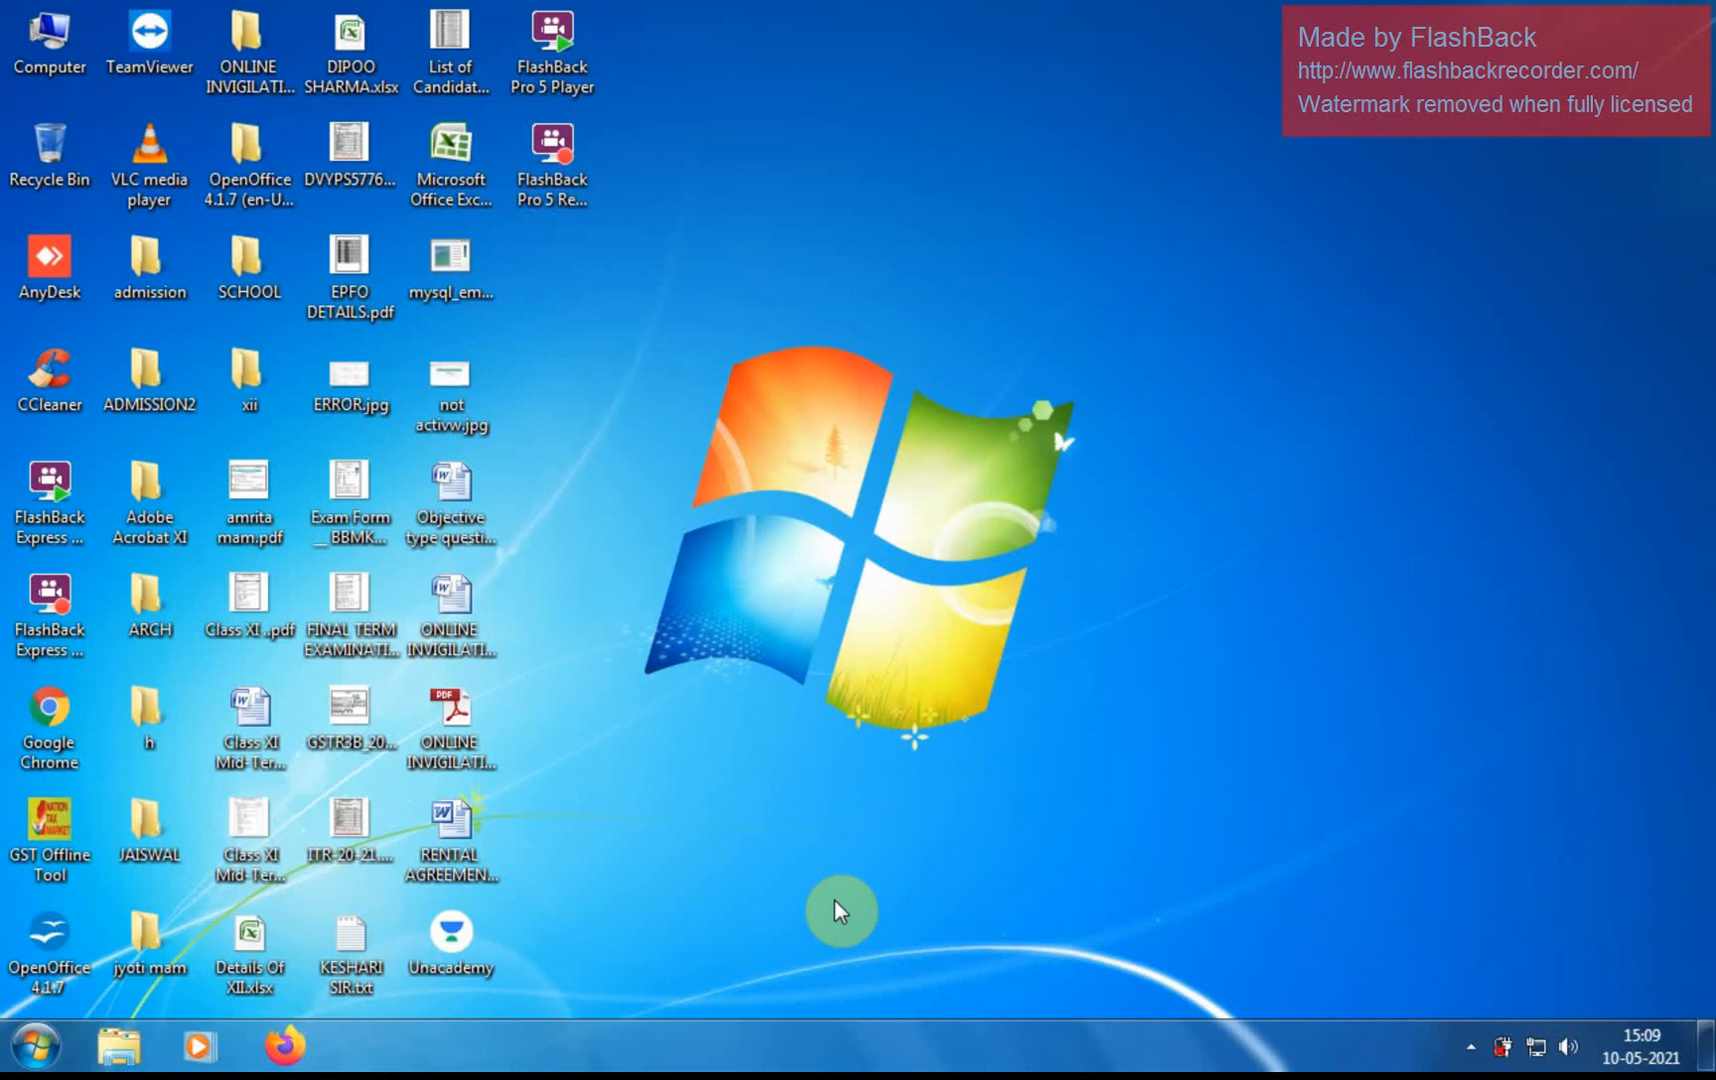
- Find OpenOffice by searching the installed programs for "open", launch it and create a new text document
{"action": "left_click", "coordinate": [26, 1058]}
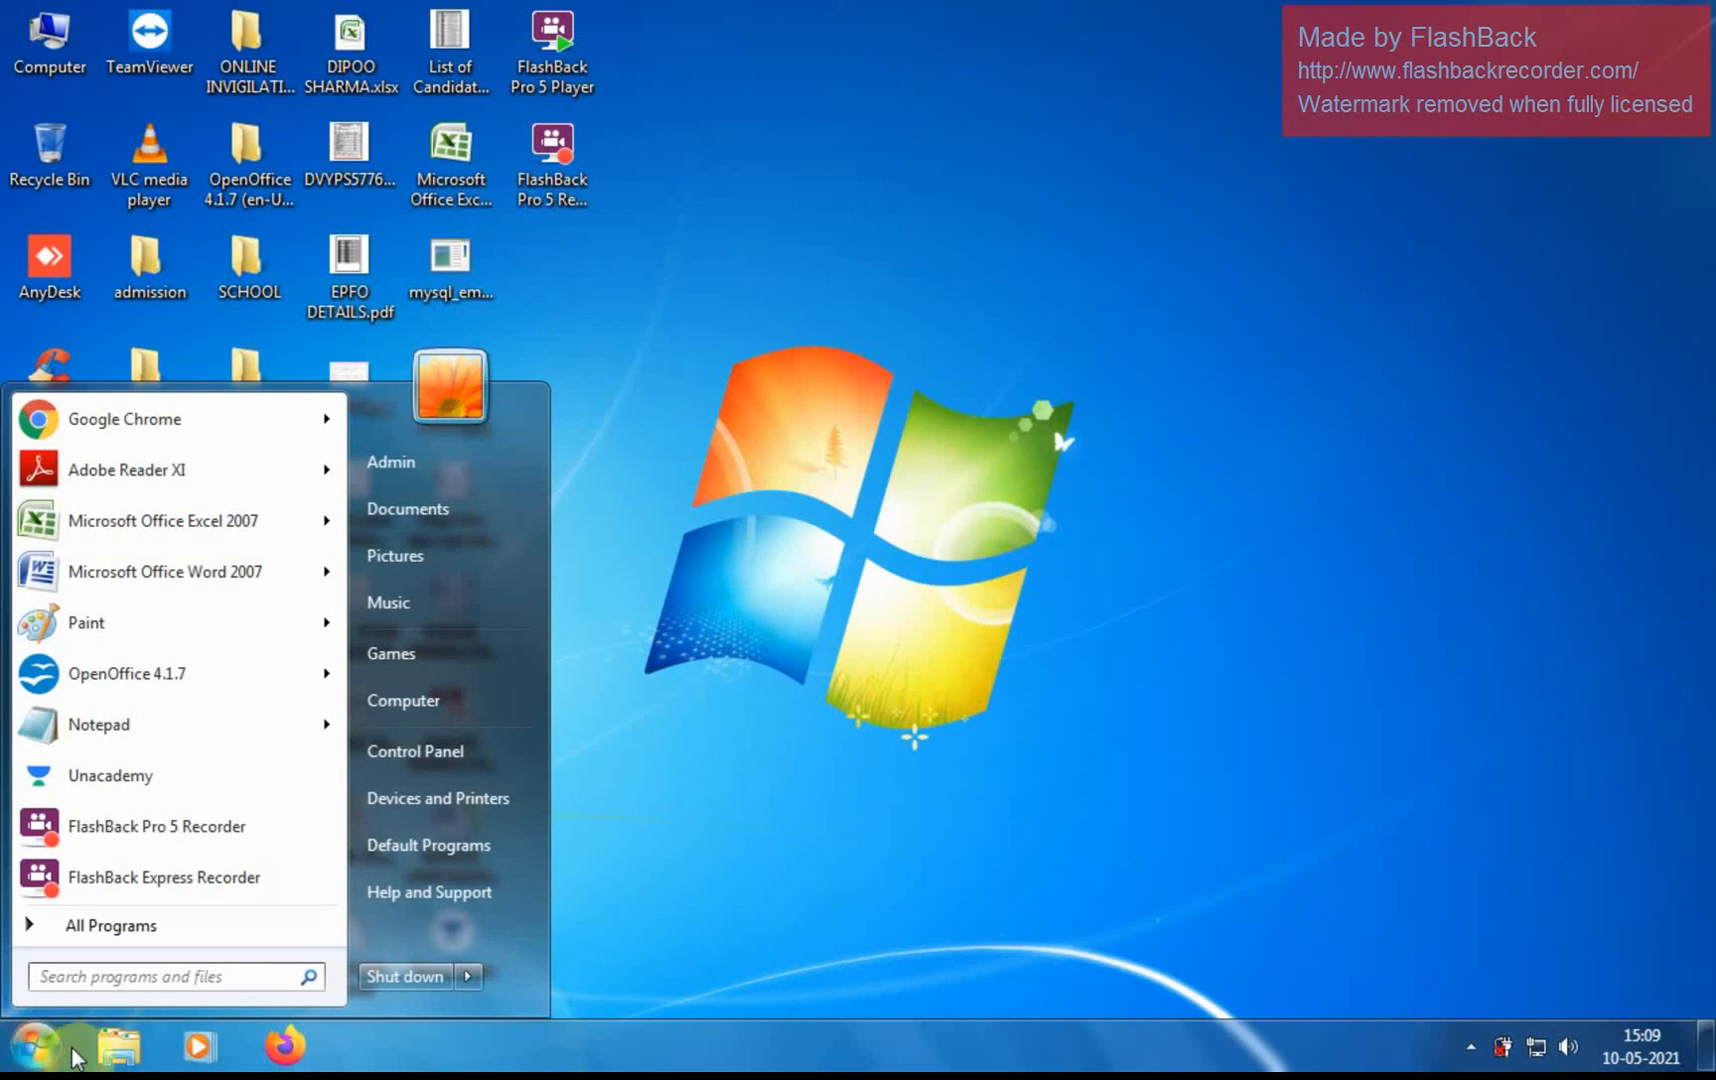
{"action": "left_click", "coordinate": [112, 926]}
{"action": "left_click", "coordinate": [112, 976]}
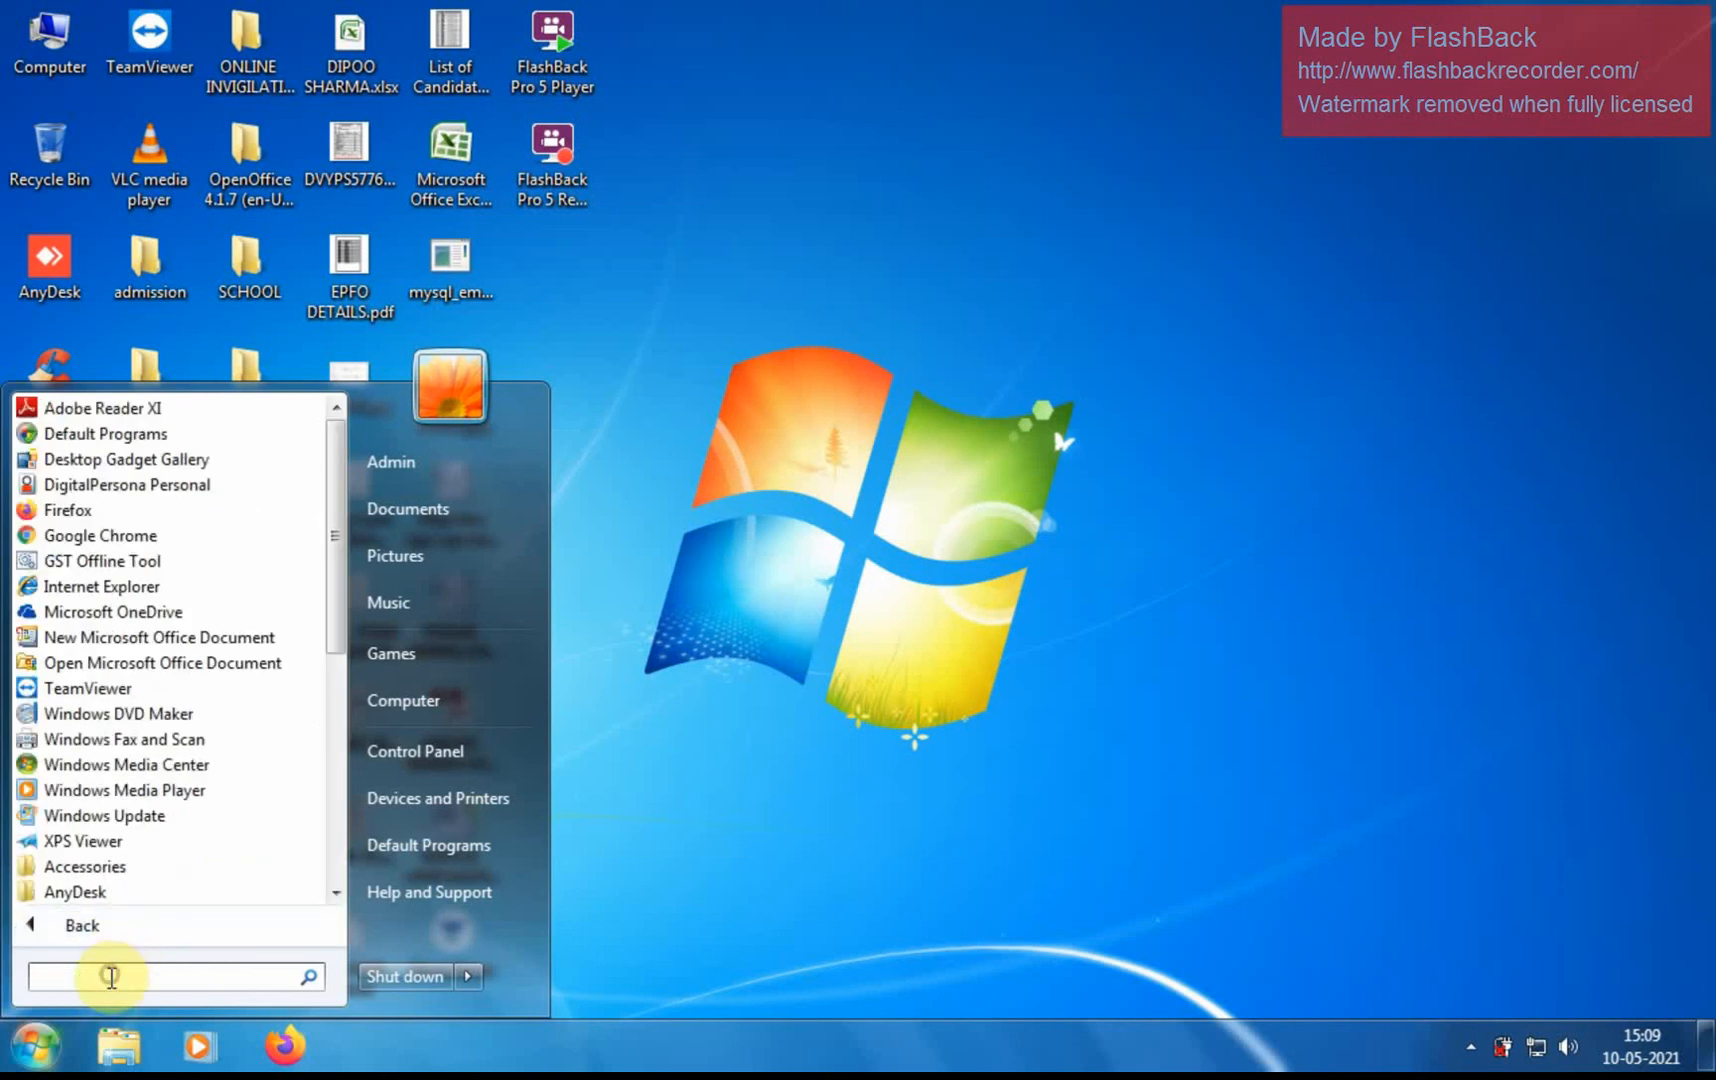
{"action": "type", "text": "open"}
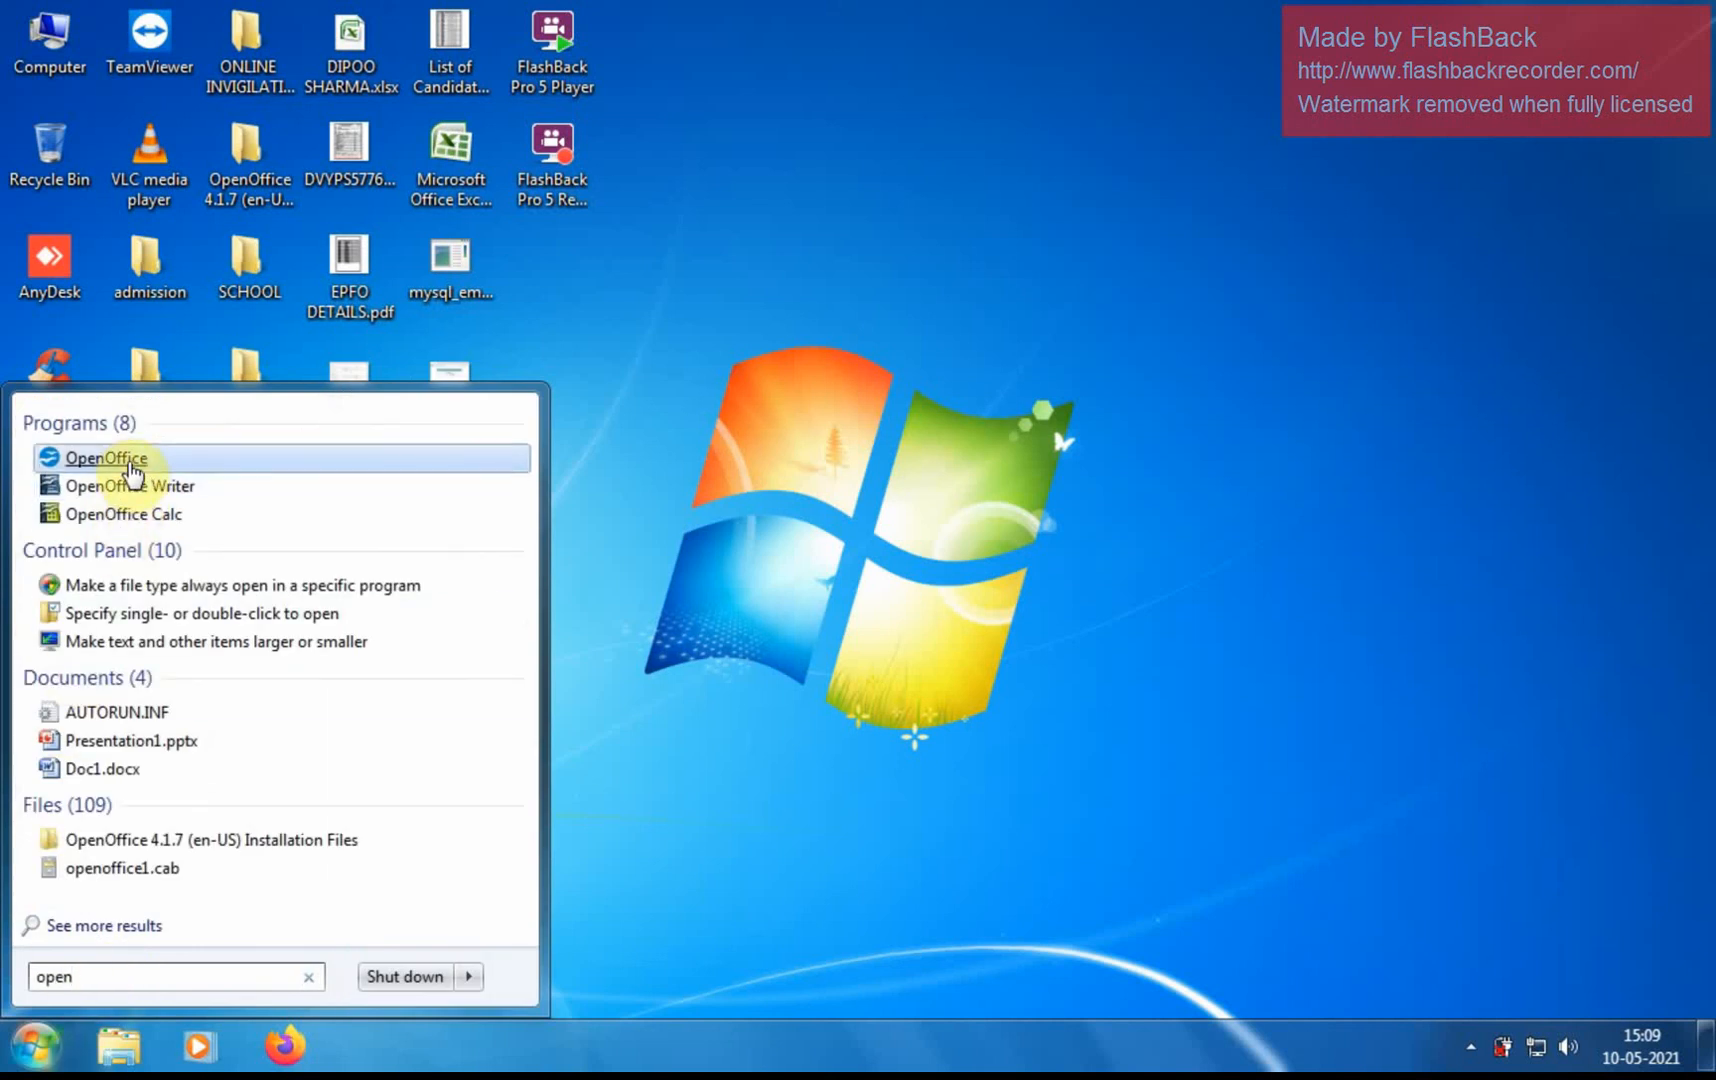
{"action": "left_click", "coordinate": [126, 459]}
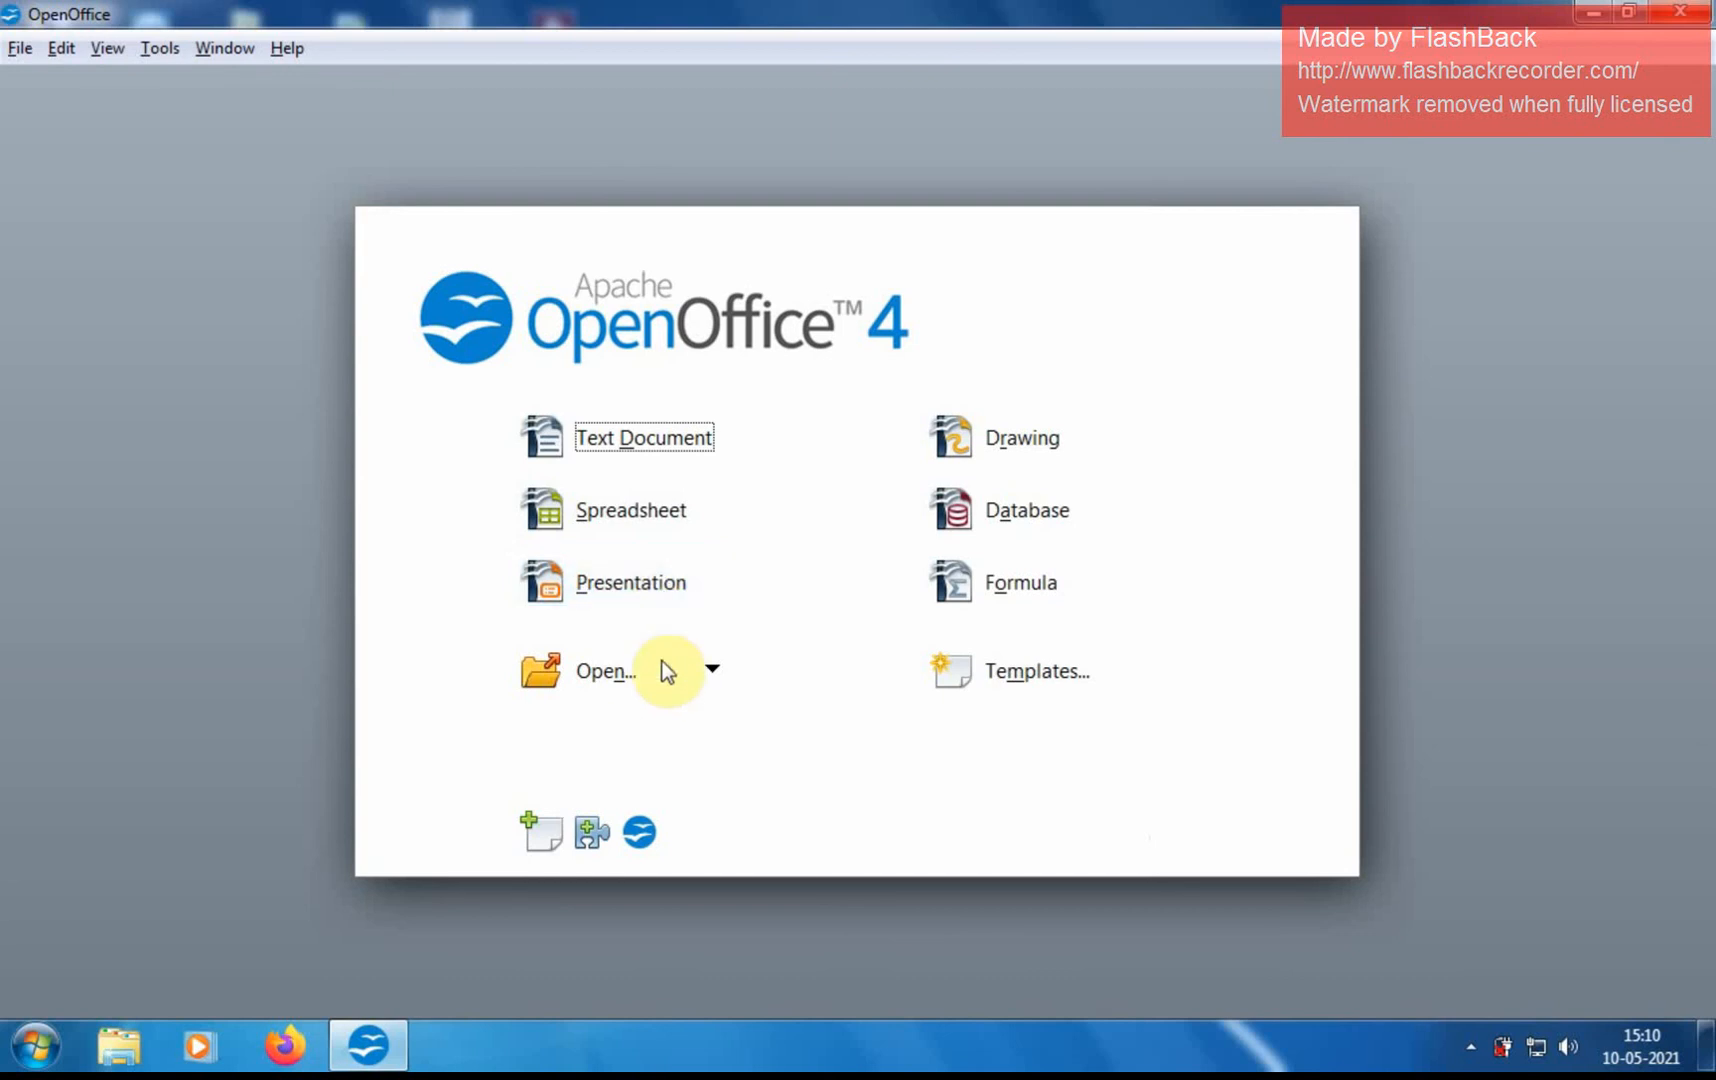
{"action": "left_click", "coordinate": [660, 440]}
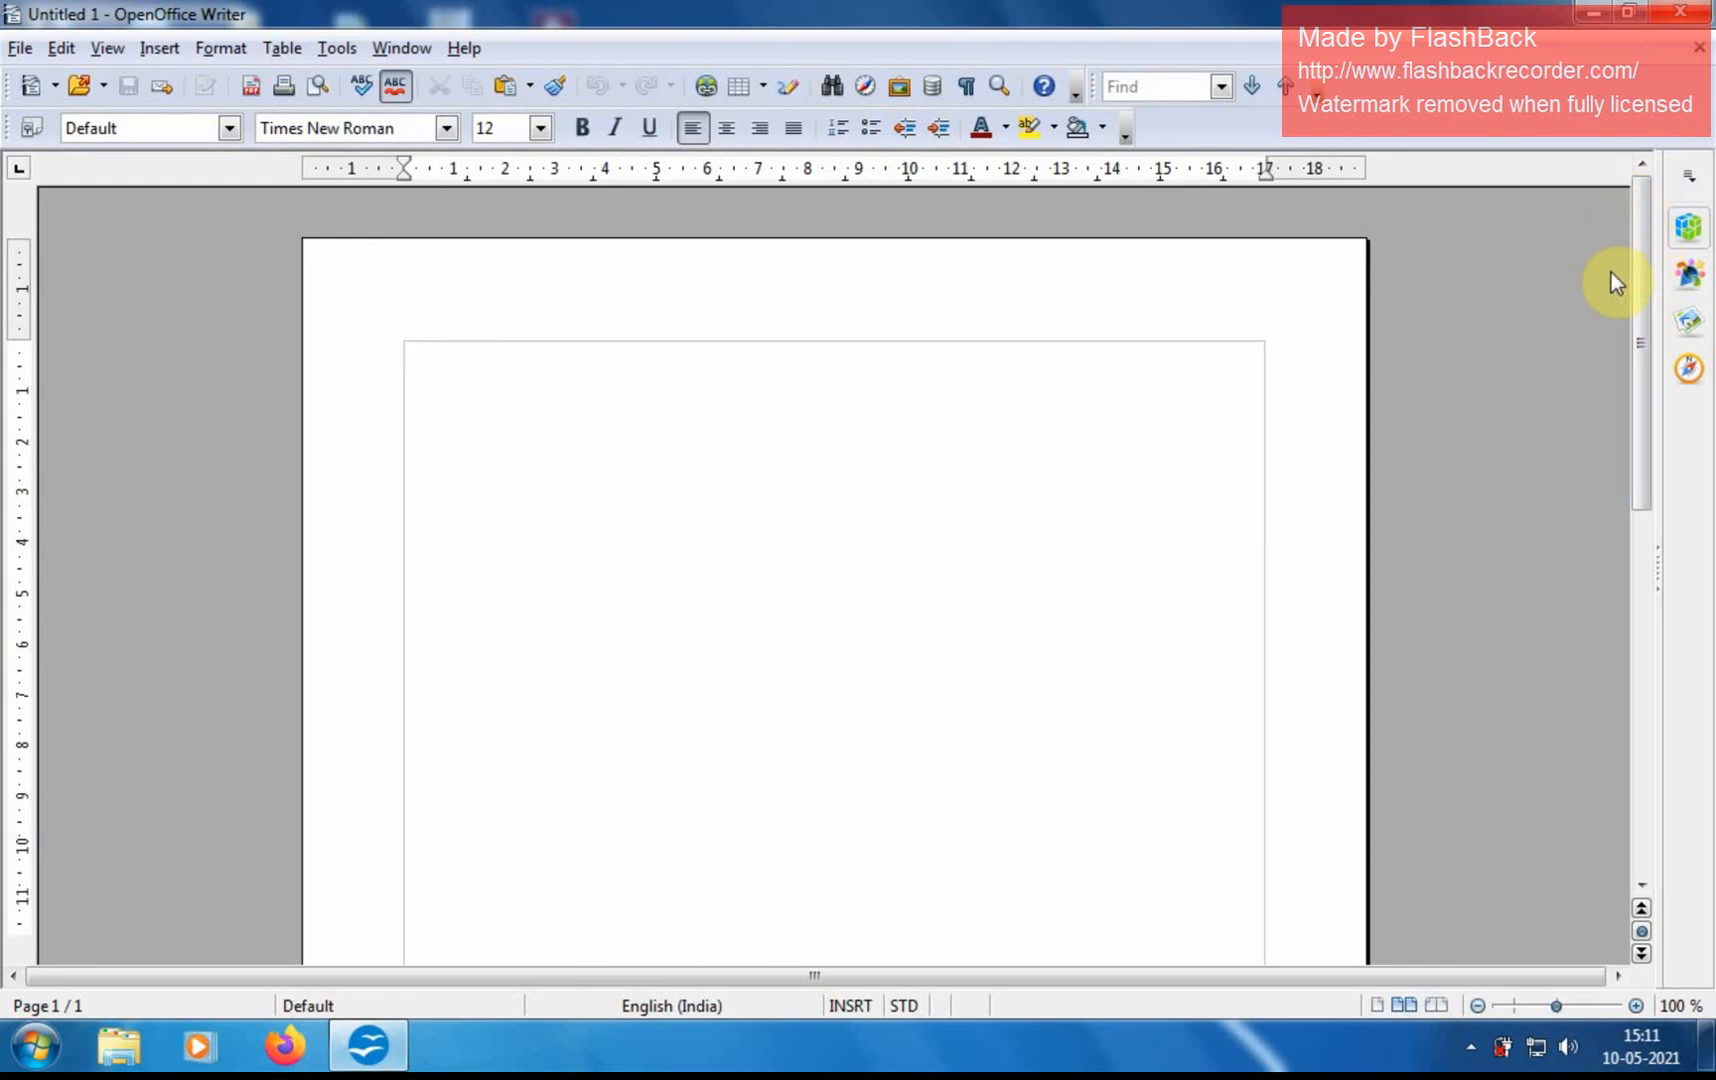
{"action": "scroll", "coordinate": [1625, 341], "scroll_direction": "down", "scroll_amount": 8}
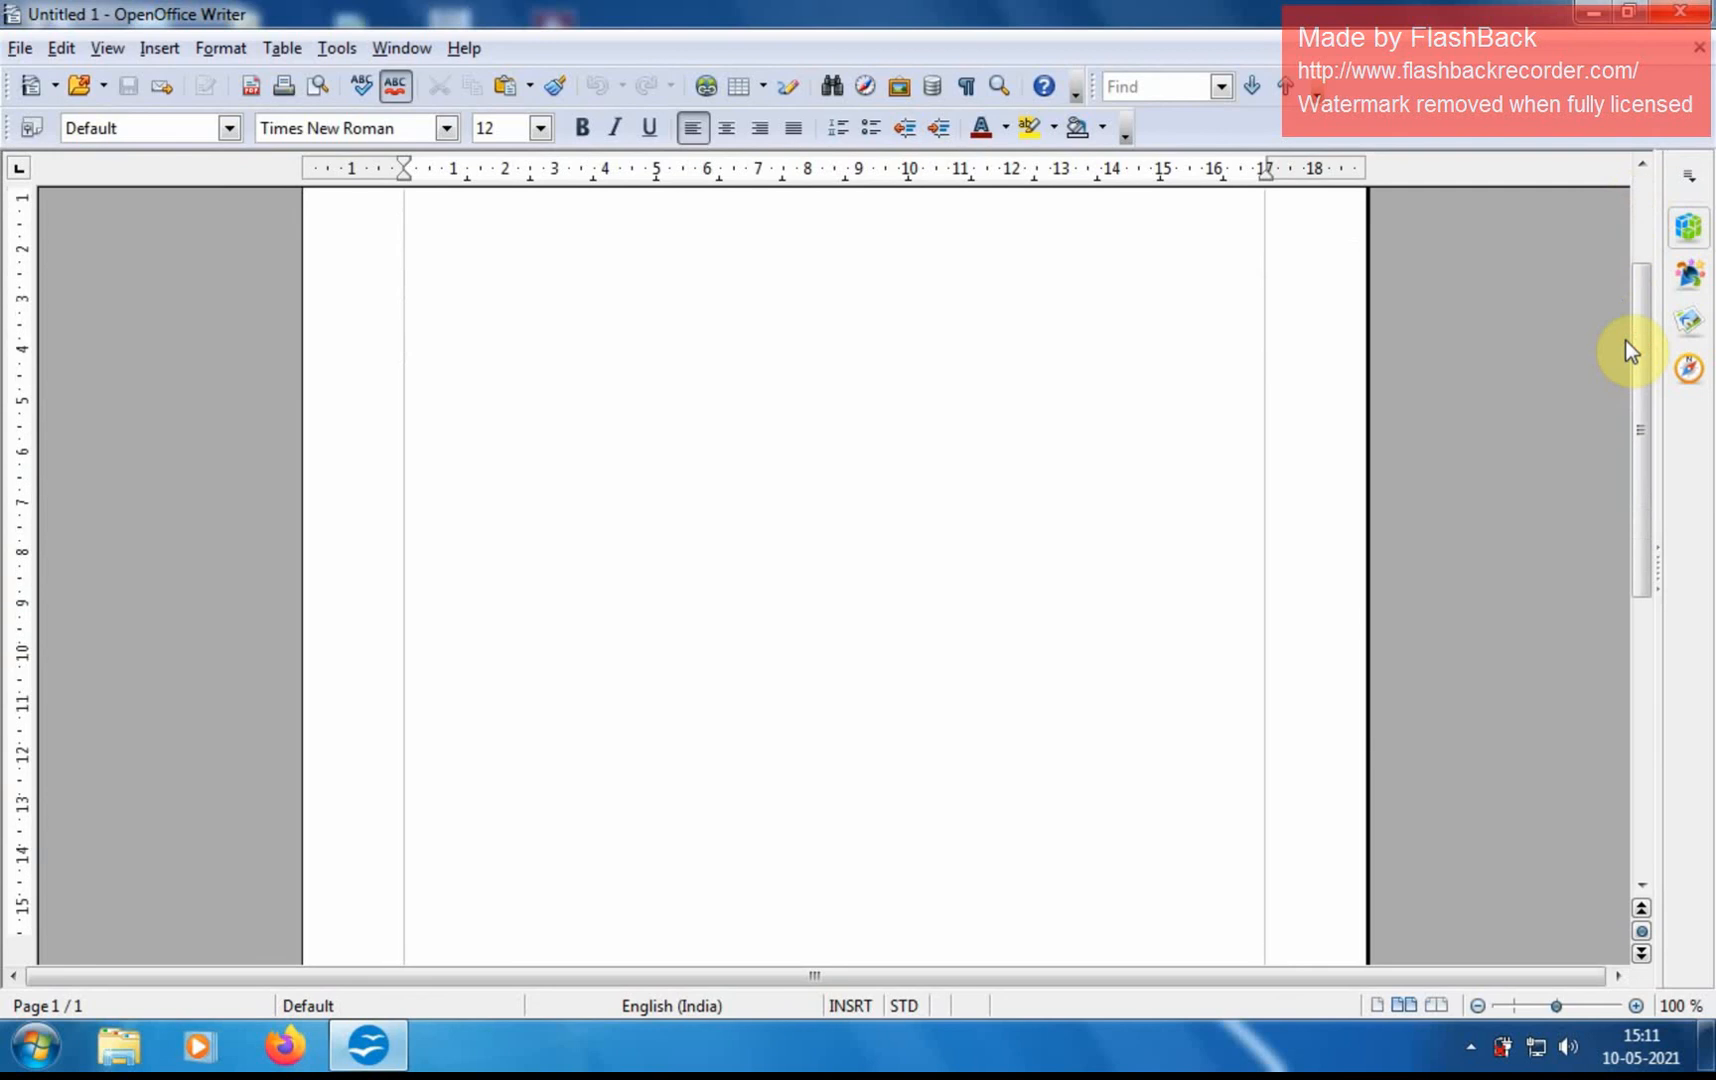
{"action": "scroll", "coordinate": [1625, 345], "scroll_direction": "up", "scroll_amount": 10}
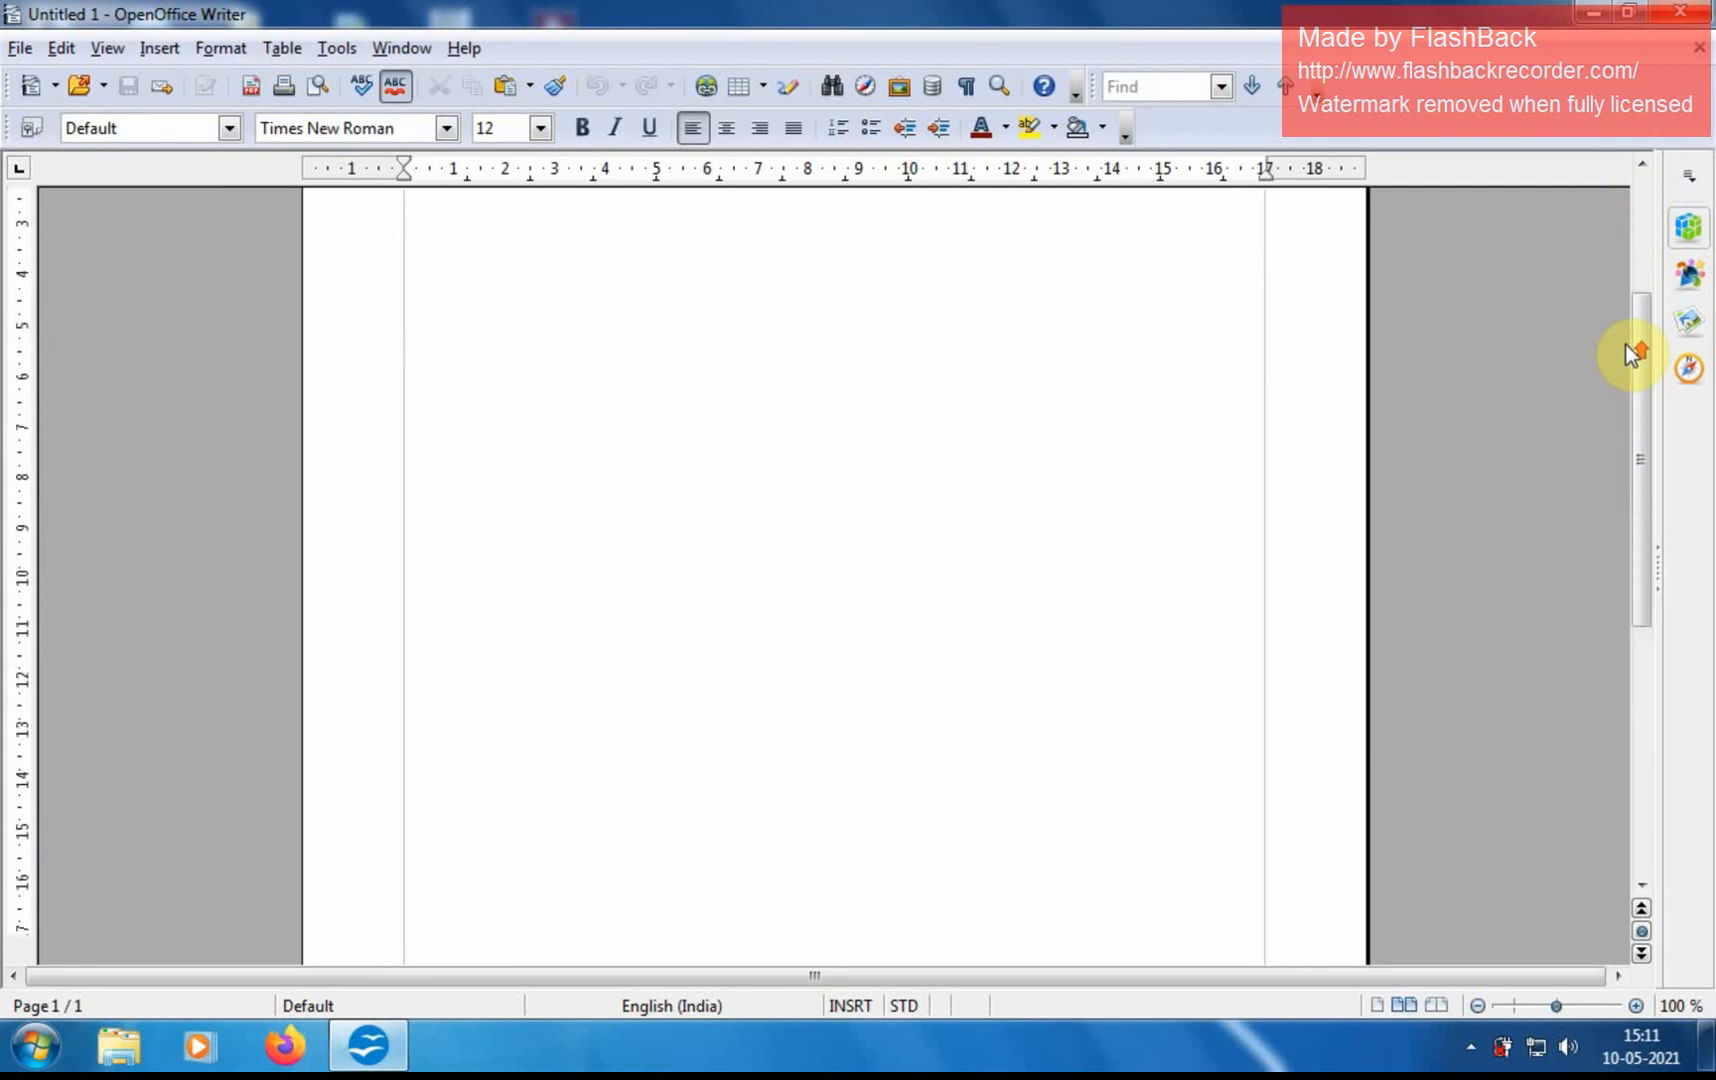
{"action": "left_click_drag", "start_coordinate": [1648, 319], "coordinate": [1644, 272]}
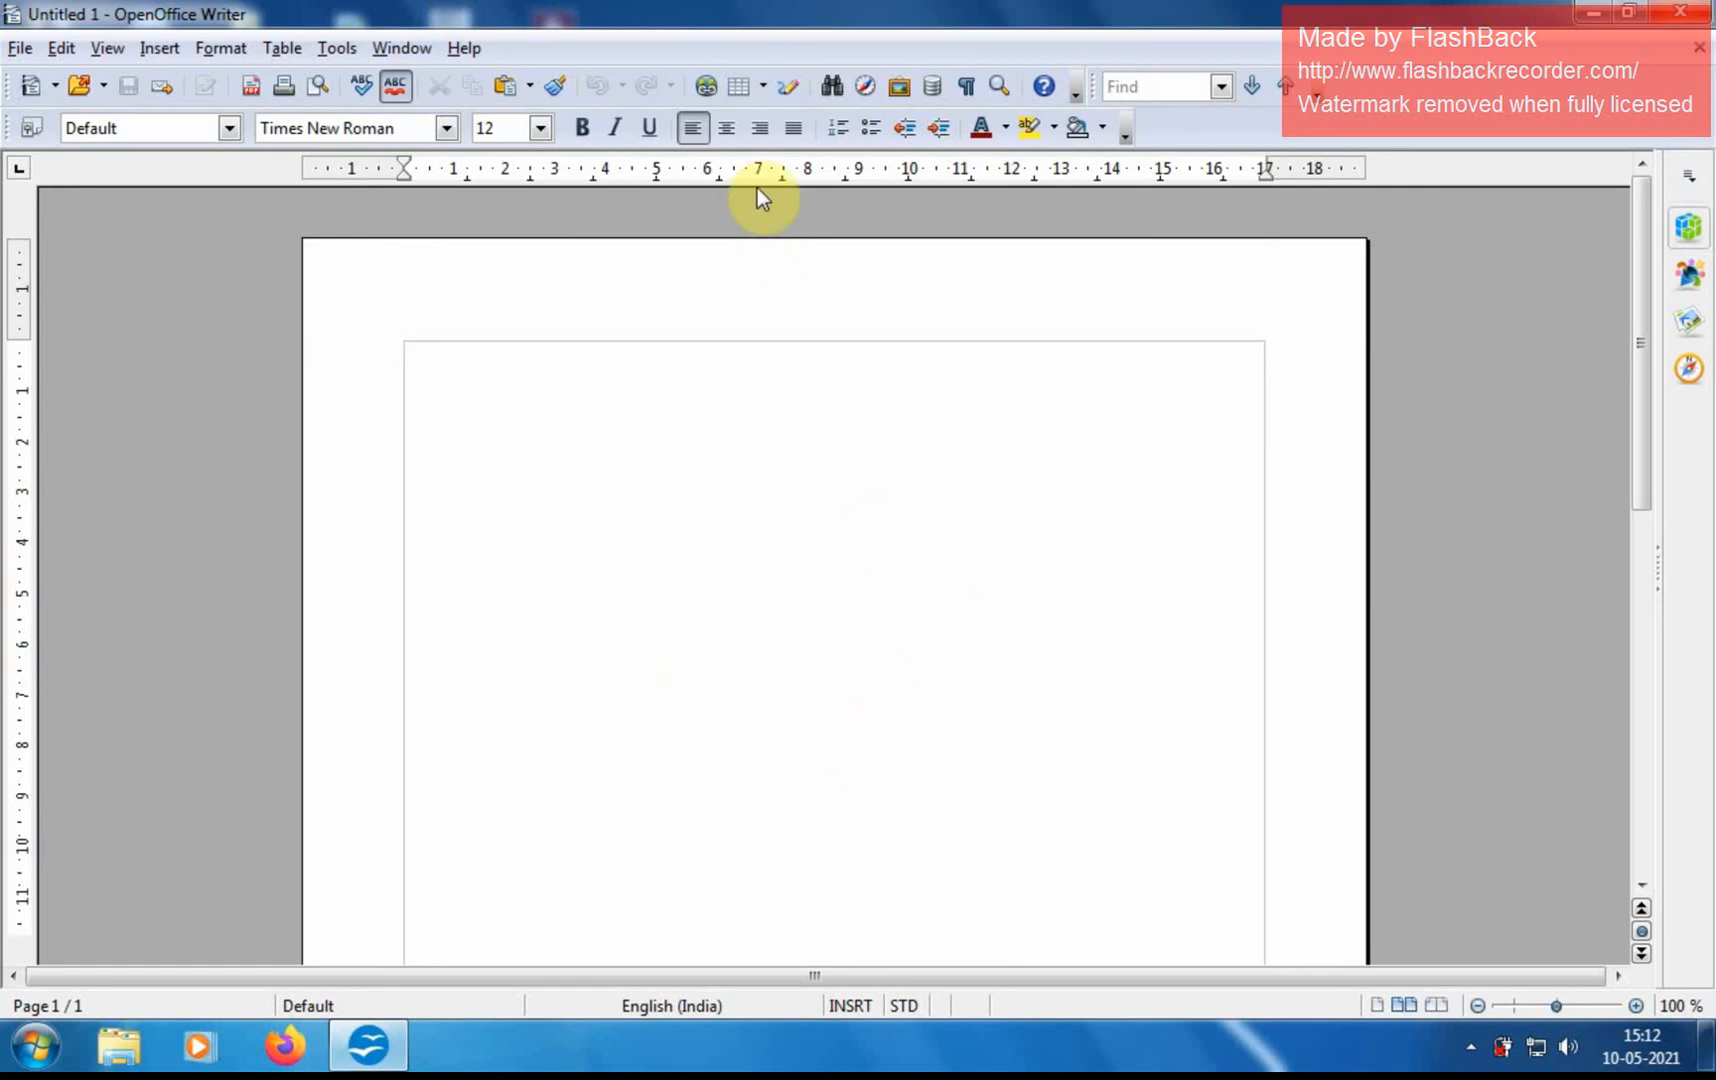
- Enter the centred heading "Office" at the start of the page, set its font size to 24 and start a new line
{"action": "left_click", "coordinate": [727, 142]}
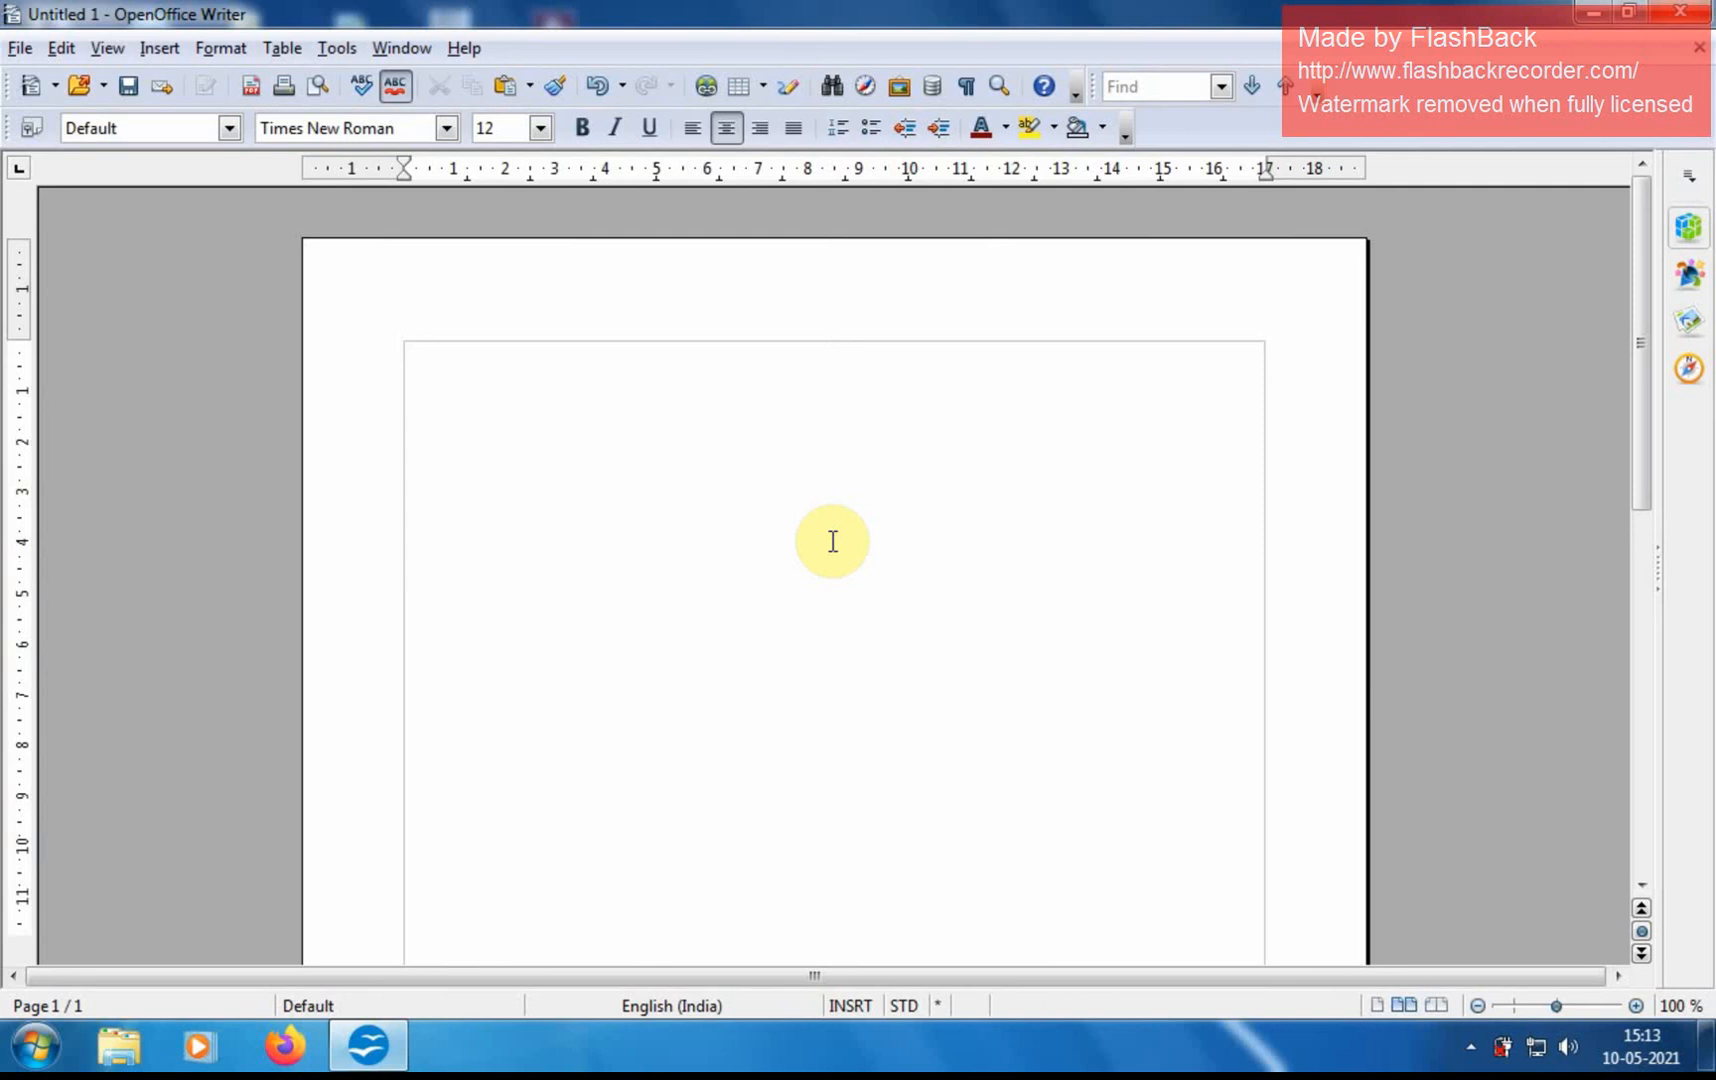
{"action": "type", "text": "Office"}
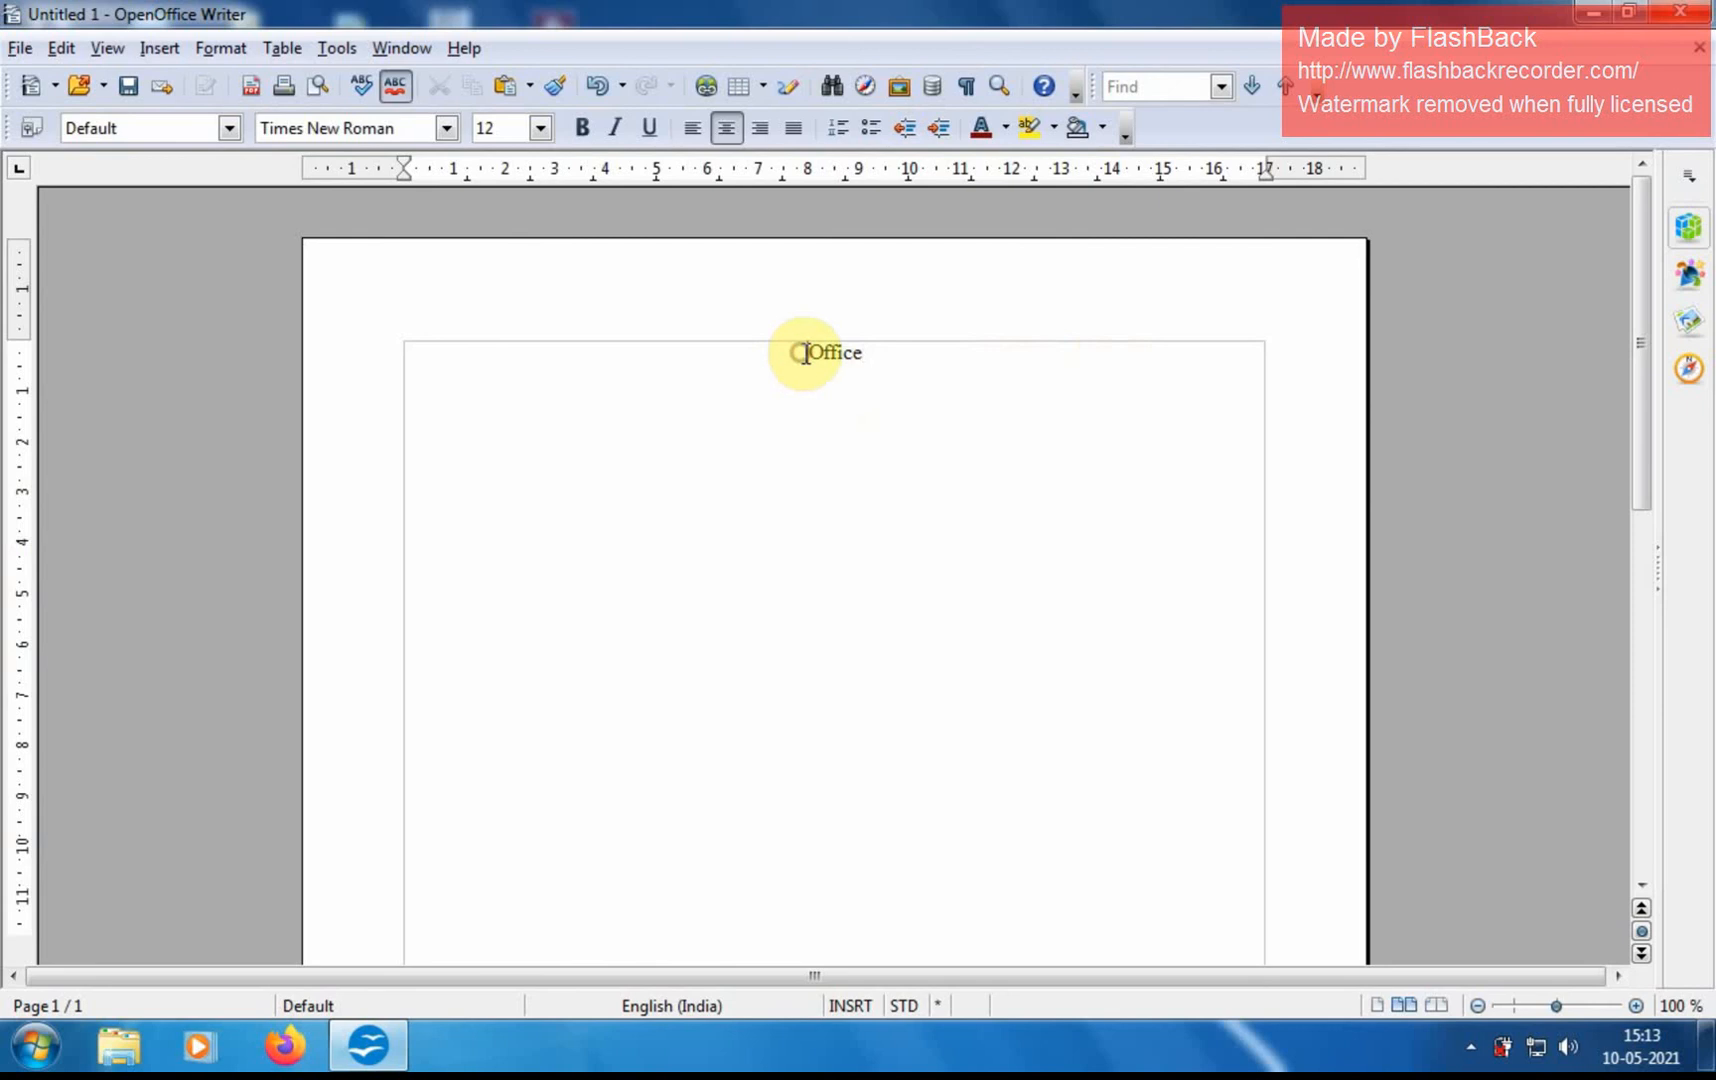
{"action": "left_click_drag", "start_coordinate": [802, 353], "coordinate": [866, 352]}
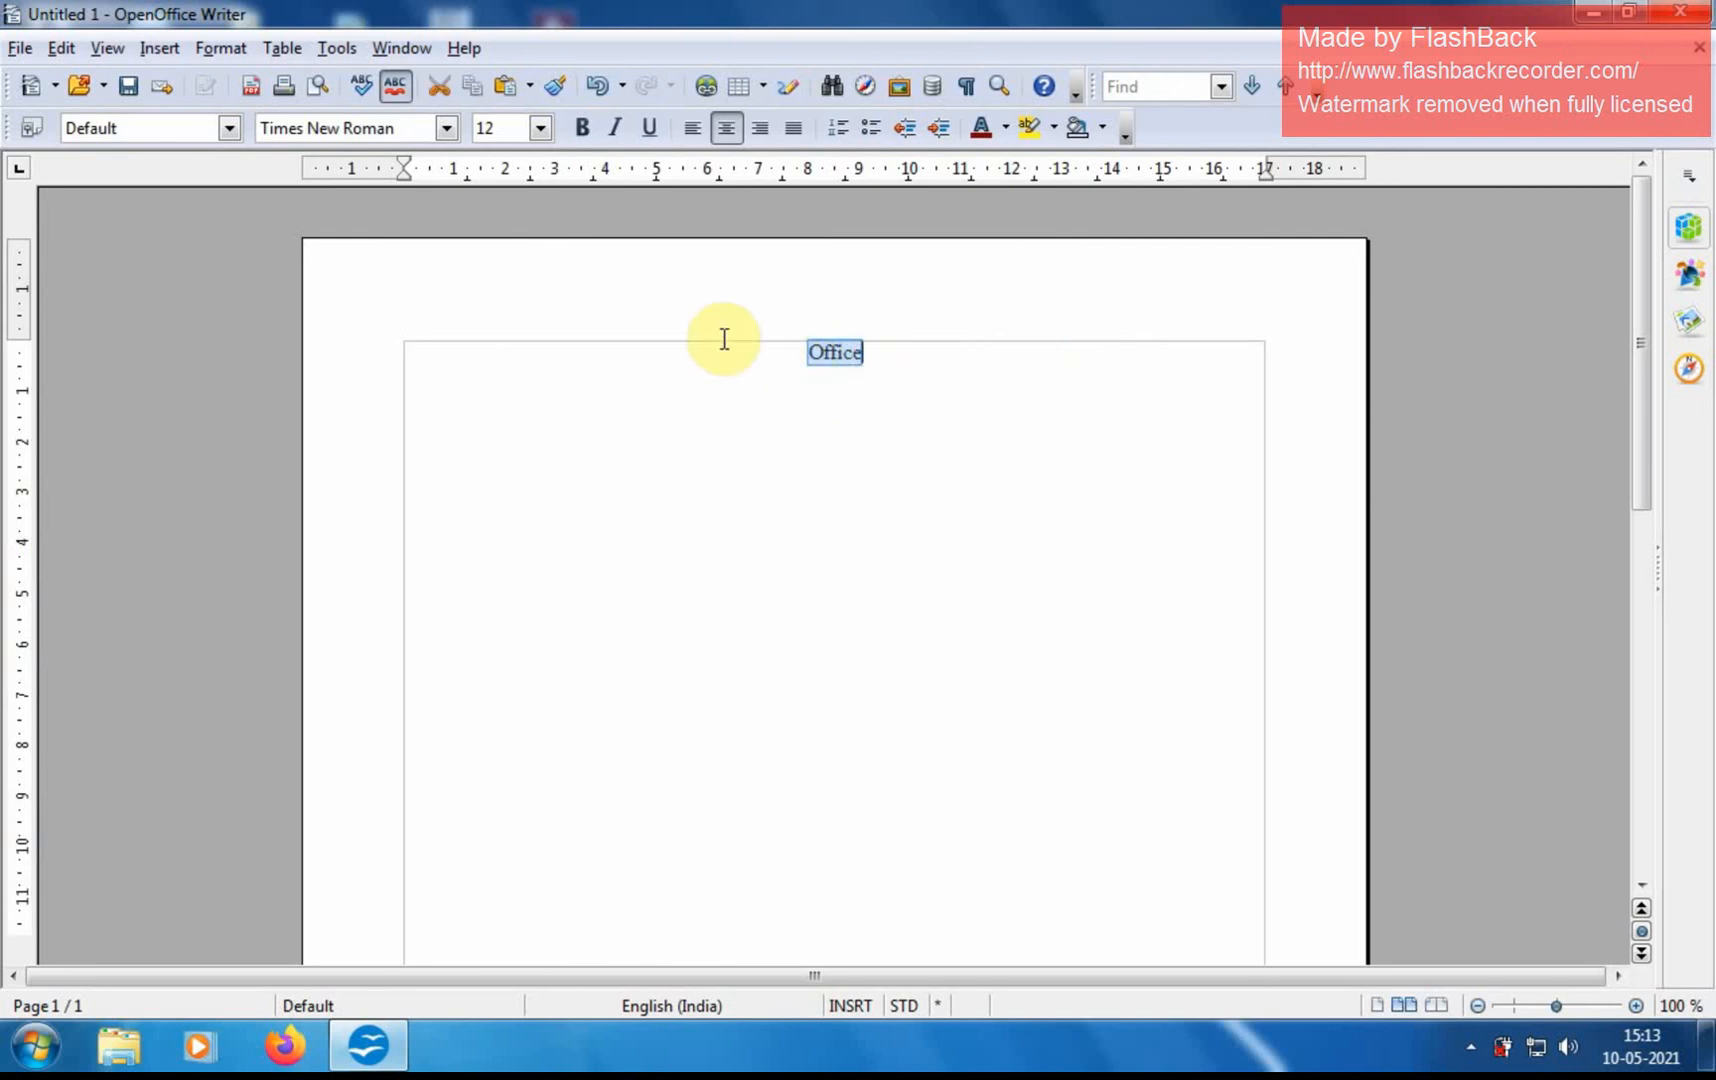
{"action": "left_click", "coordinate": [540, 127]}
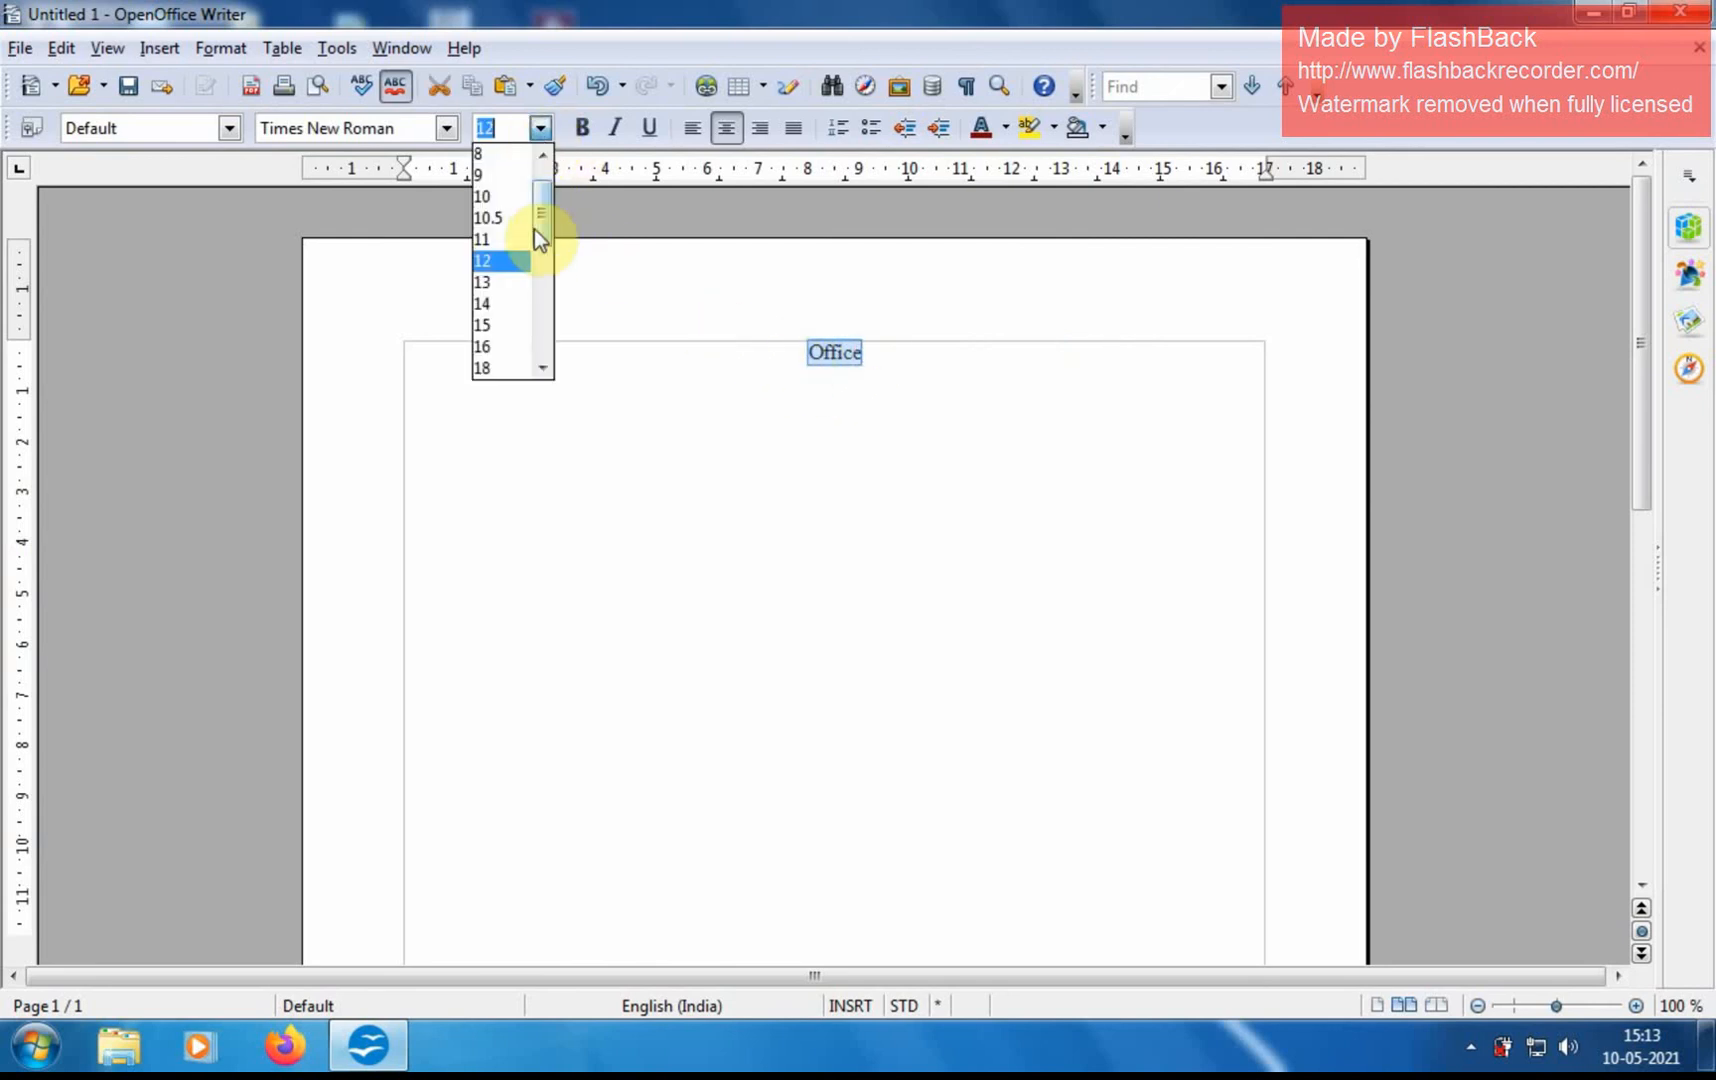
{"action": "left_click", "coordinate": [490, 327]}
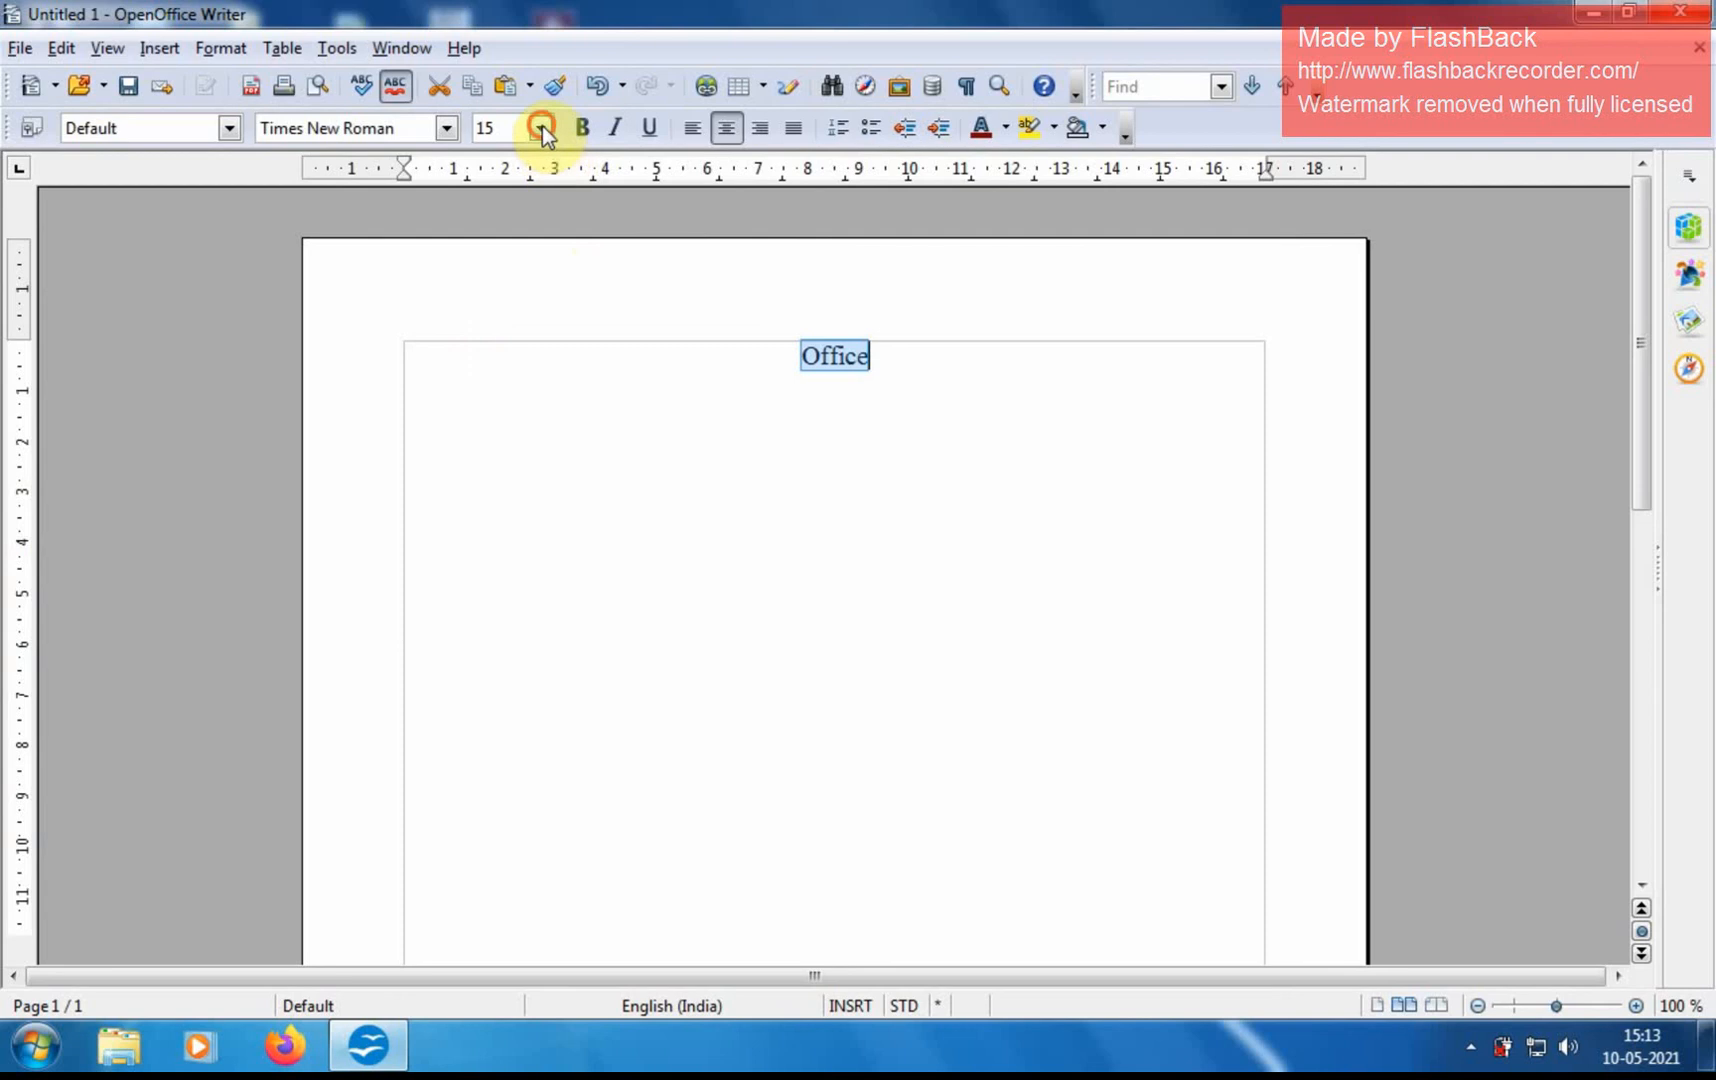
{"action": "left_click", "coordinate": [540, 127]}
{"action": "left_click", "coordinate": [490, 368]}
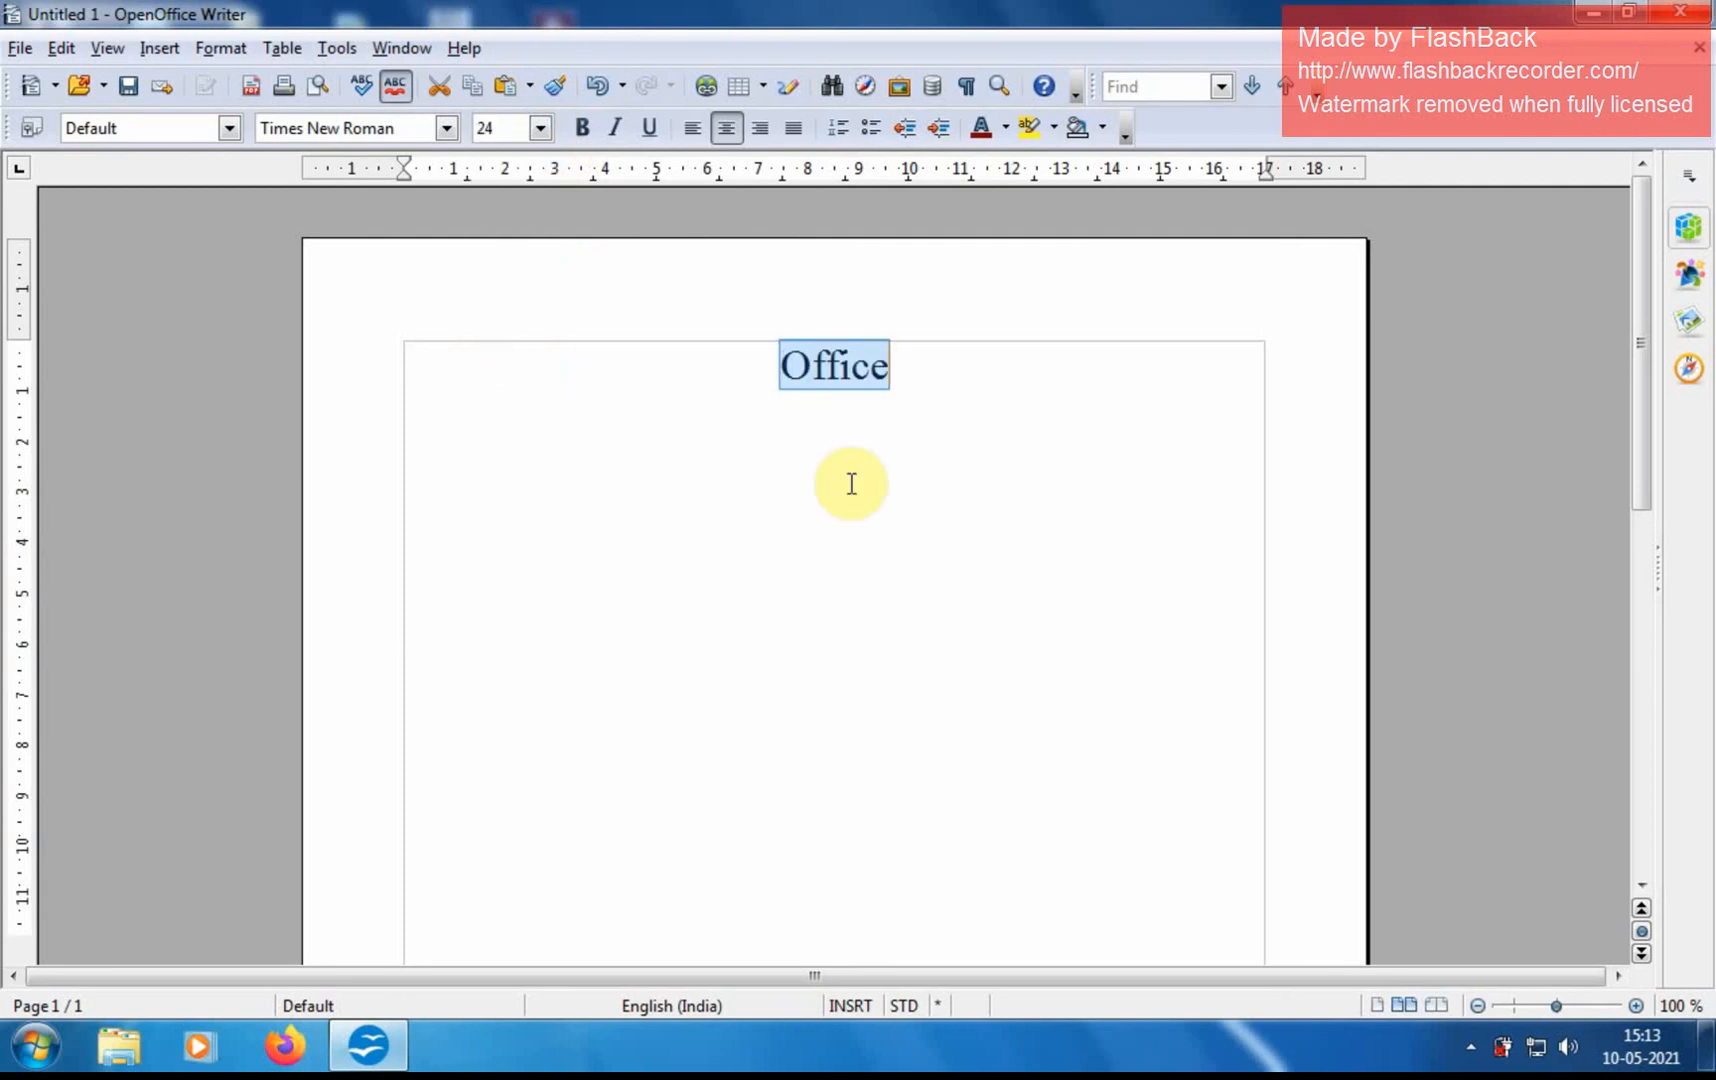
{"action": "left_click", "coordinate": [933, 450]}
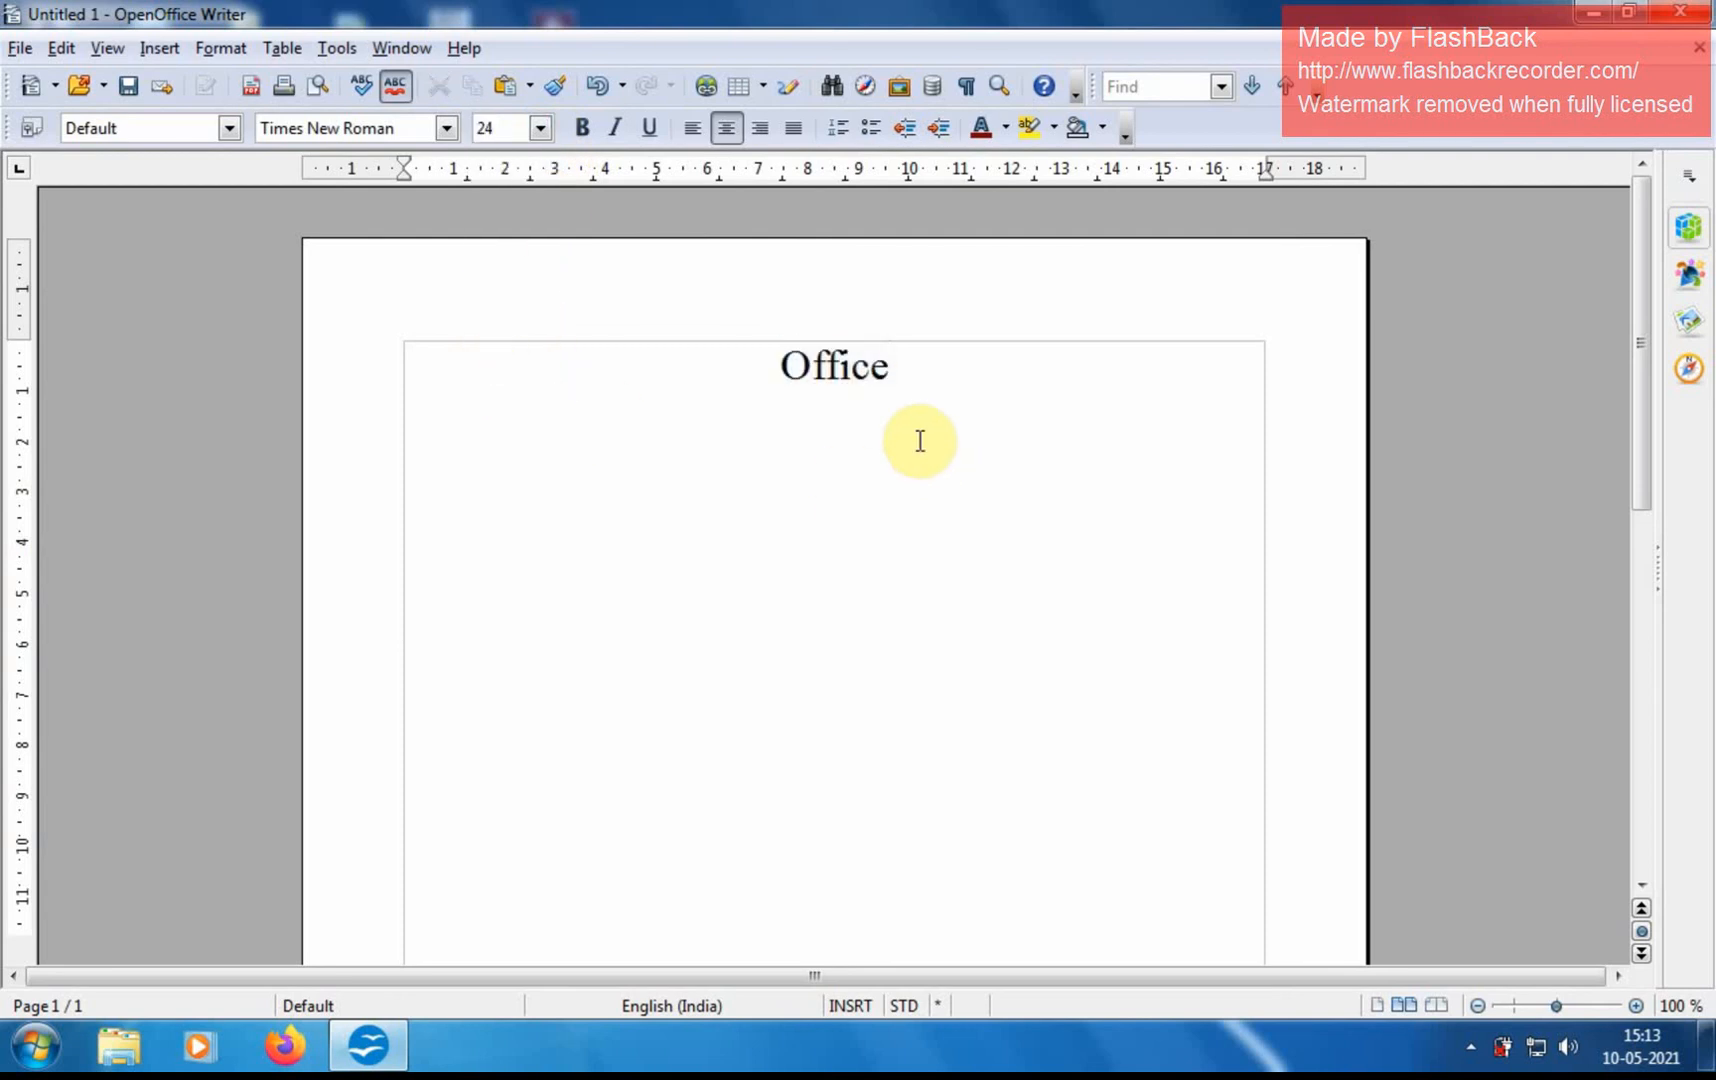
{"action": "key", "text": "Return"}
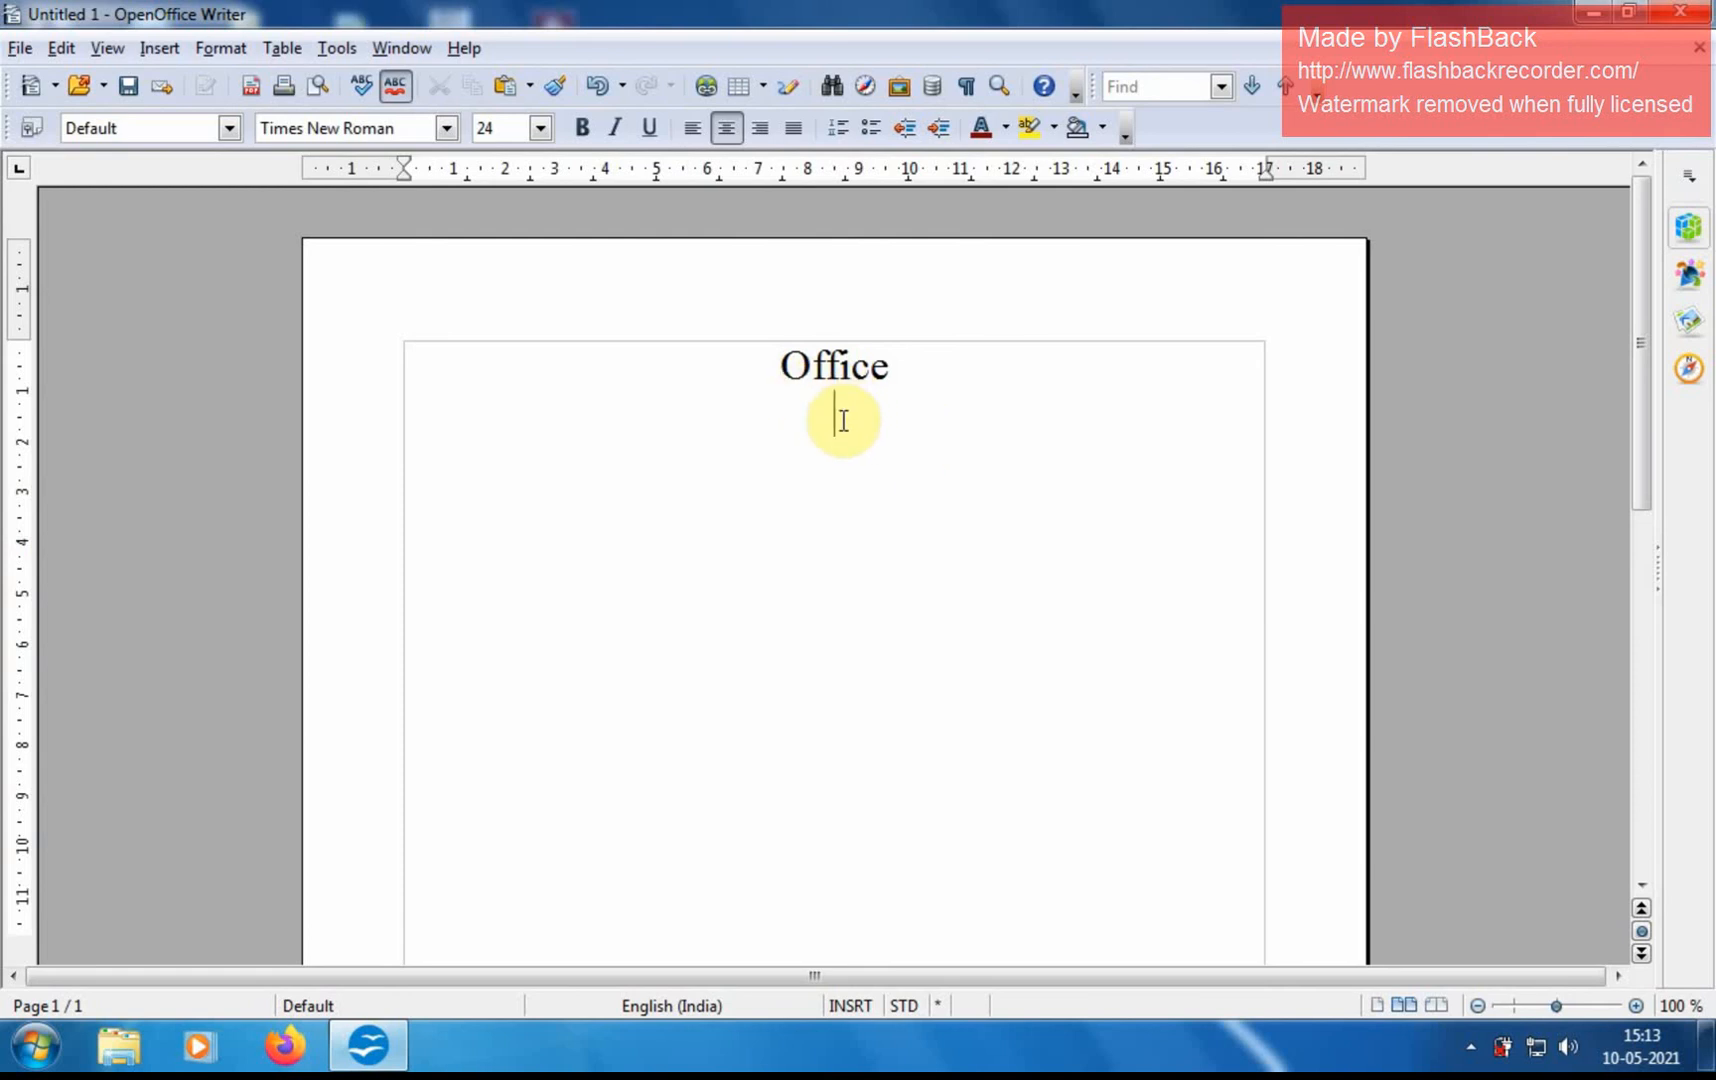
{"action": "left_click", "coordinate": [177, 54]}
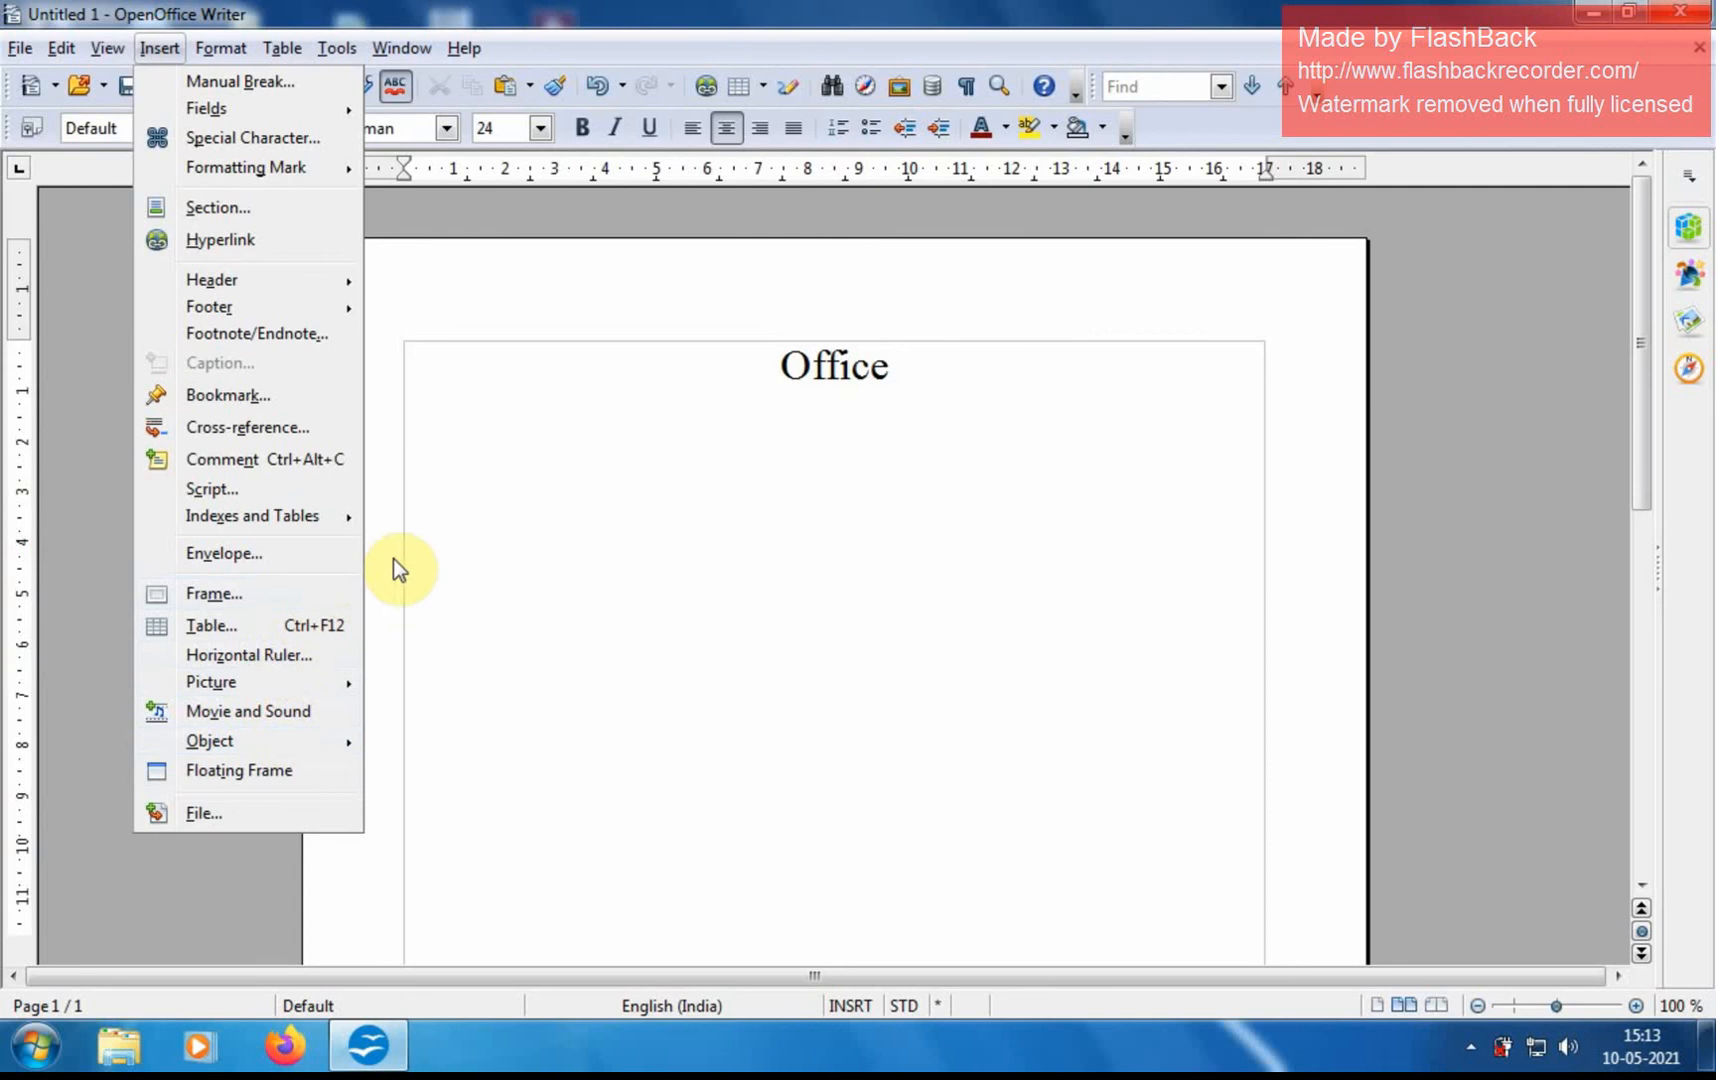
{"action": "left_click", "coordinate": [534, 534]}
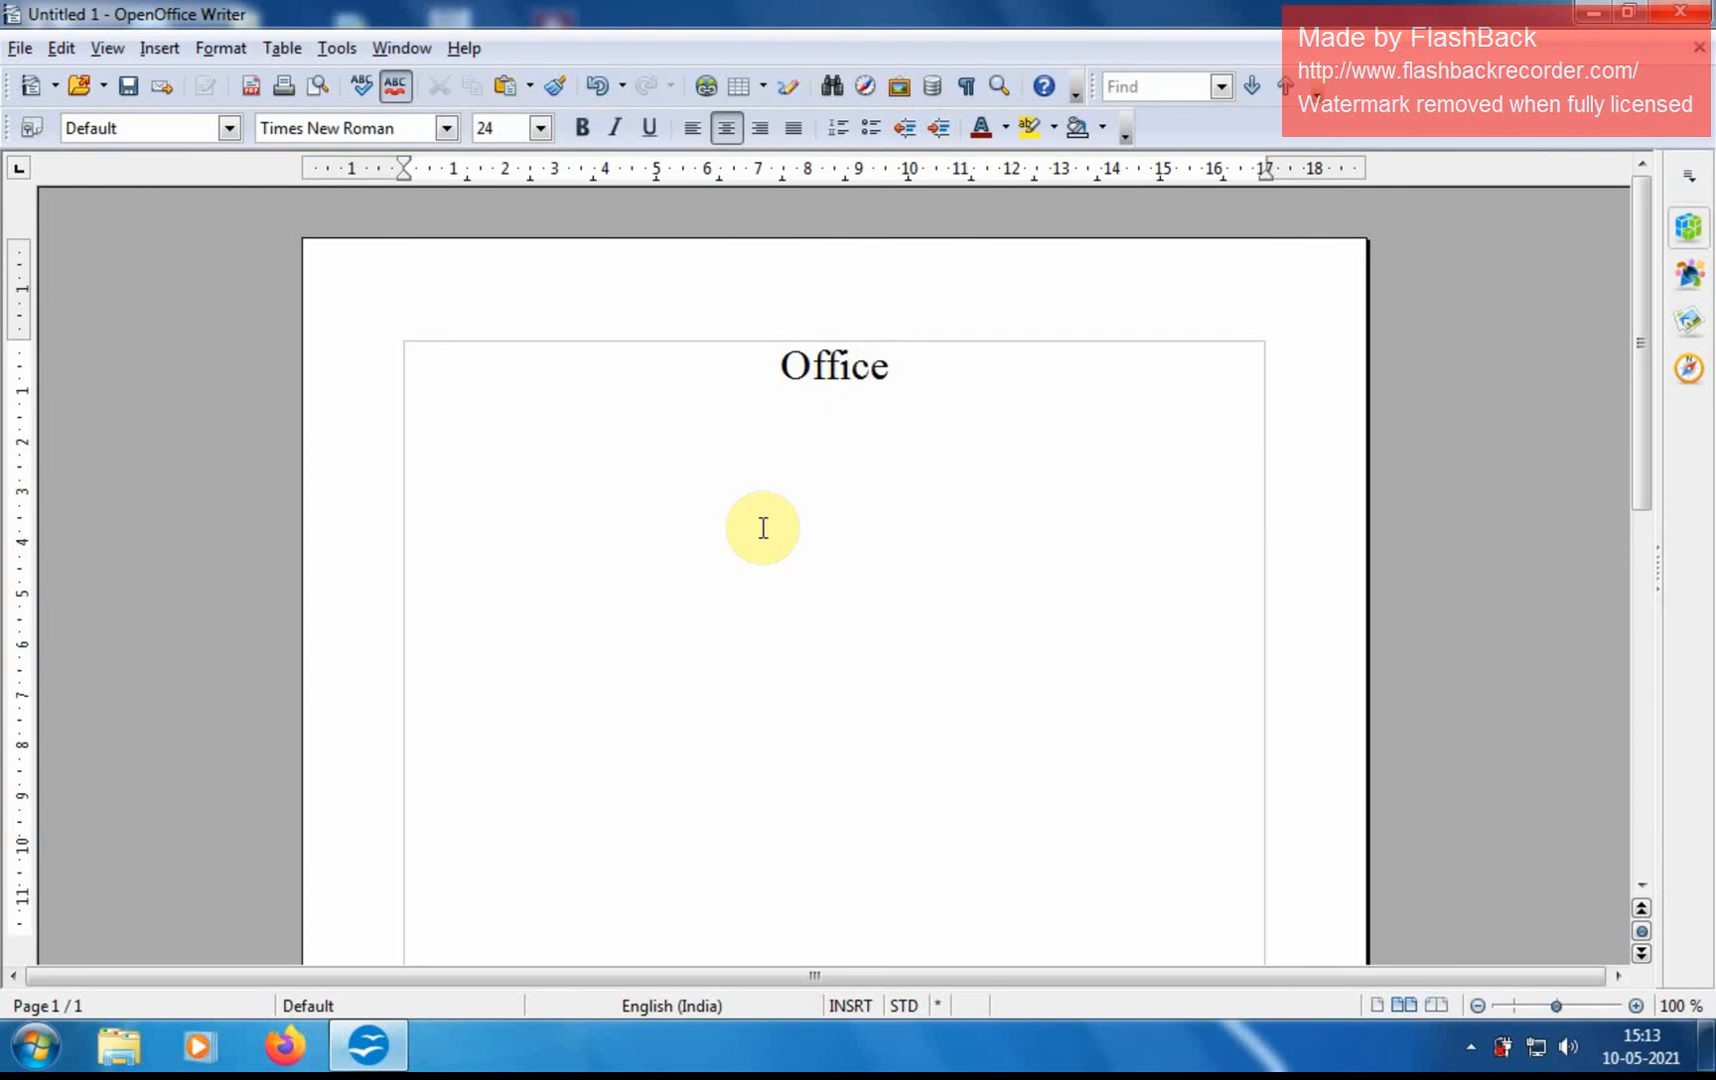
{"action": "left_click", "coordinate": [339, 49]}
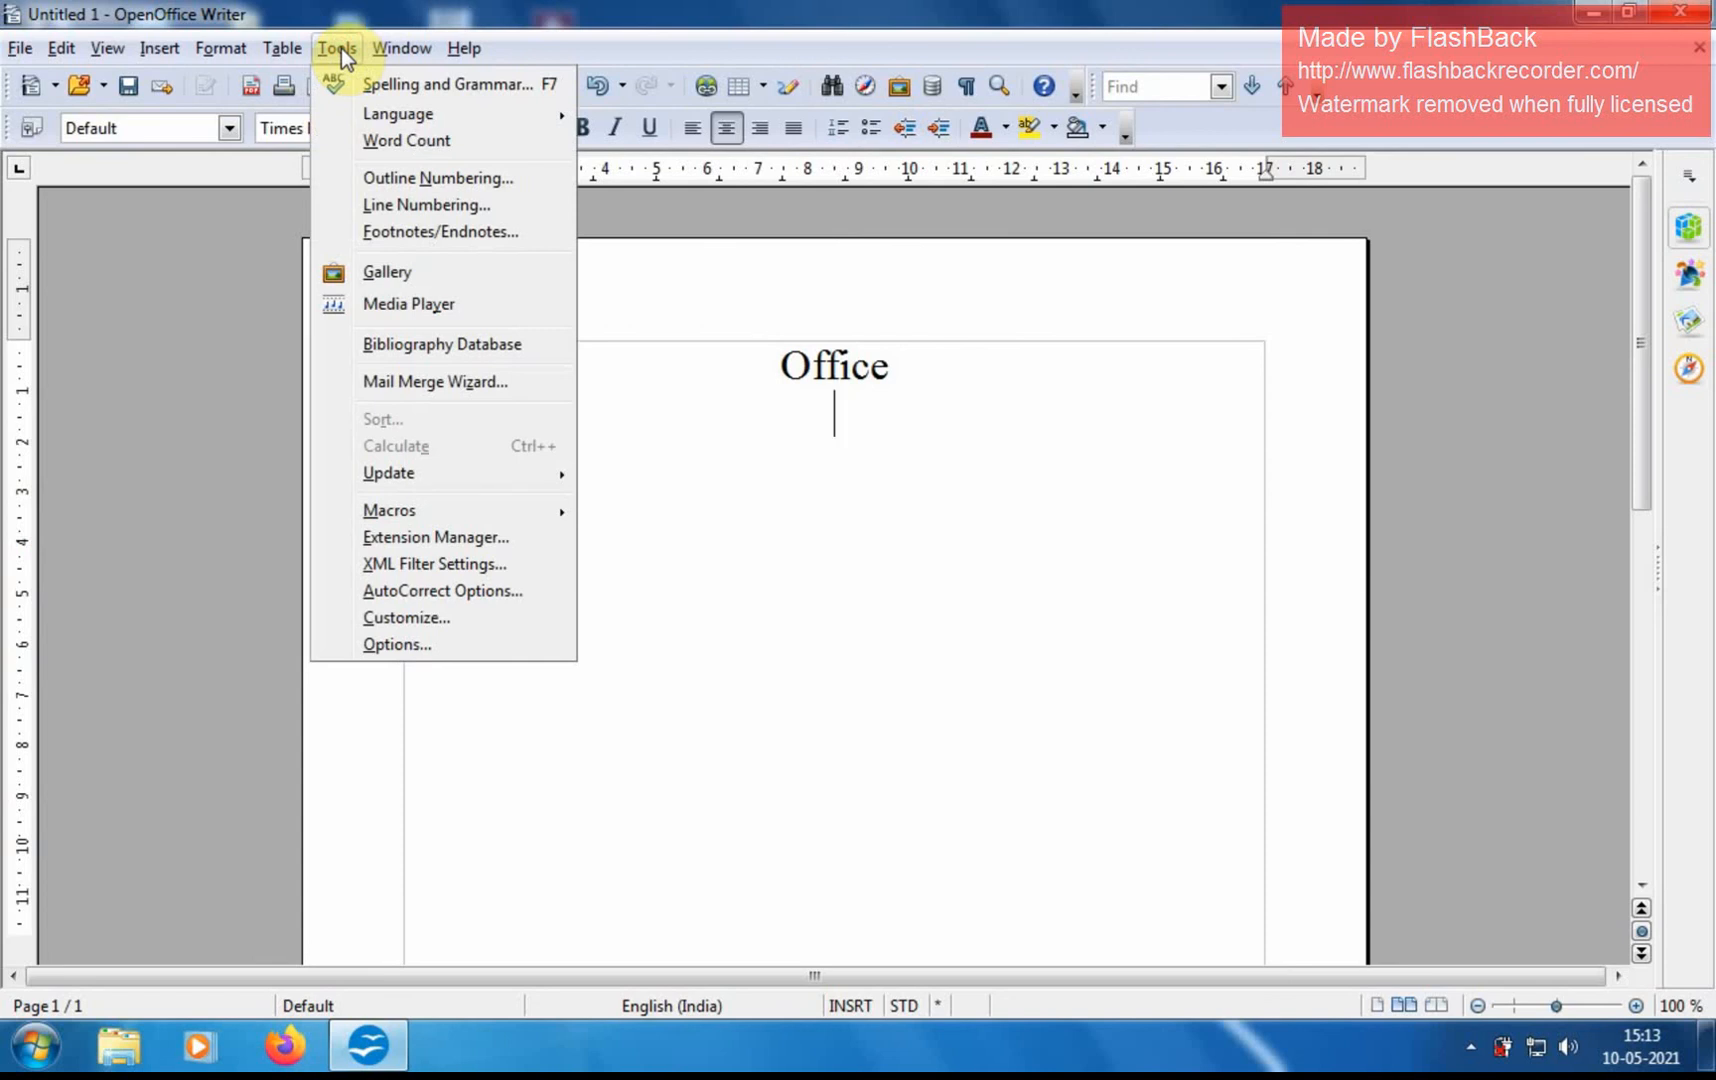
{"action": "left_click", "coordinate": [735, 428]}
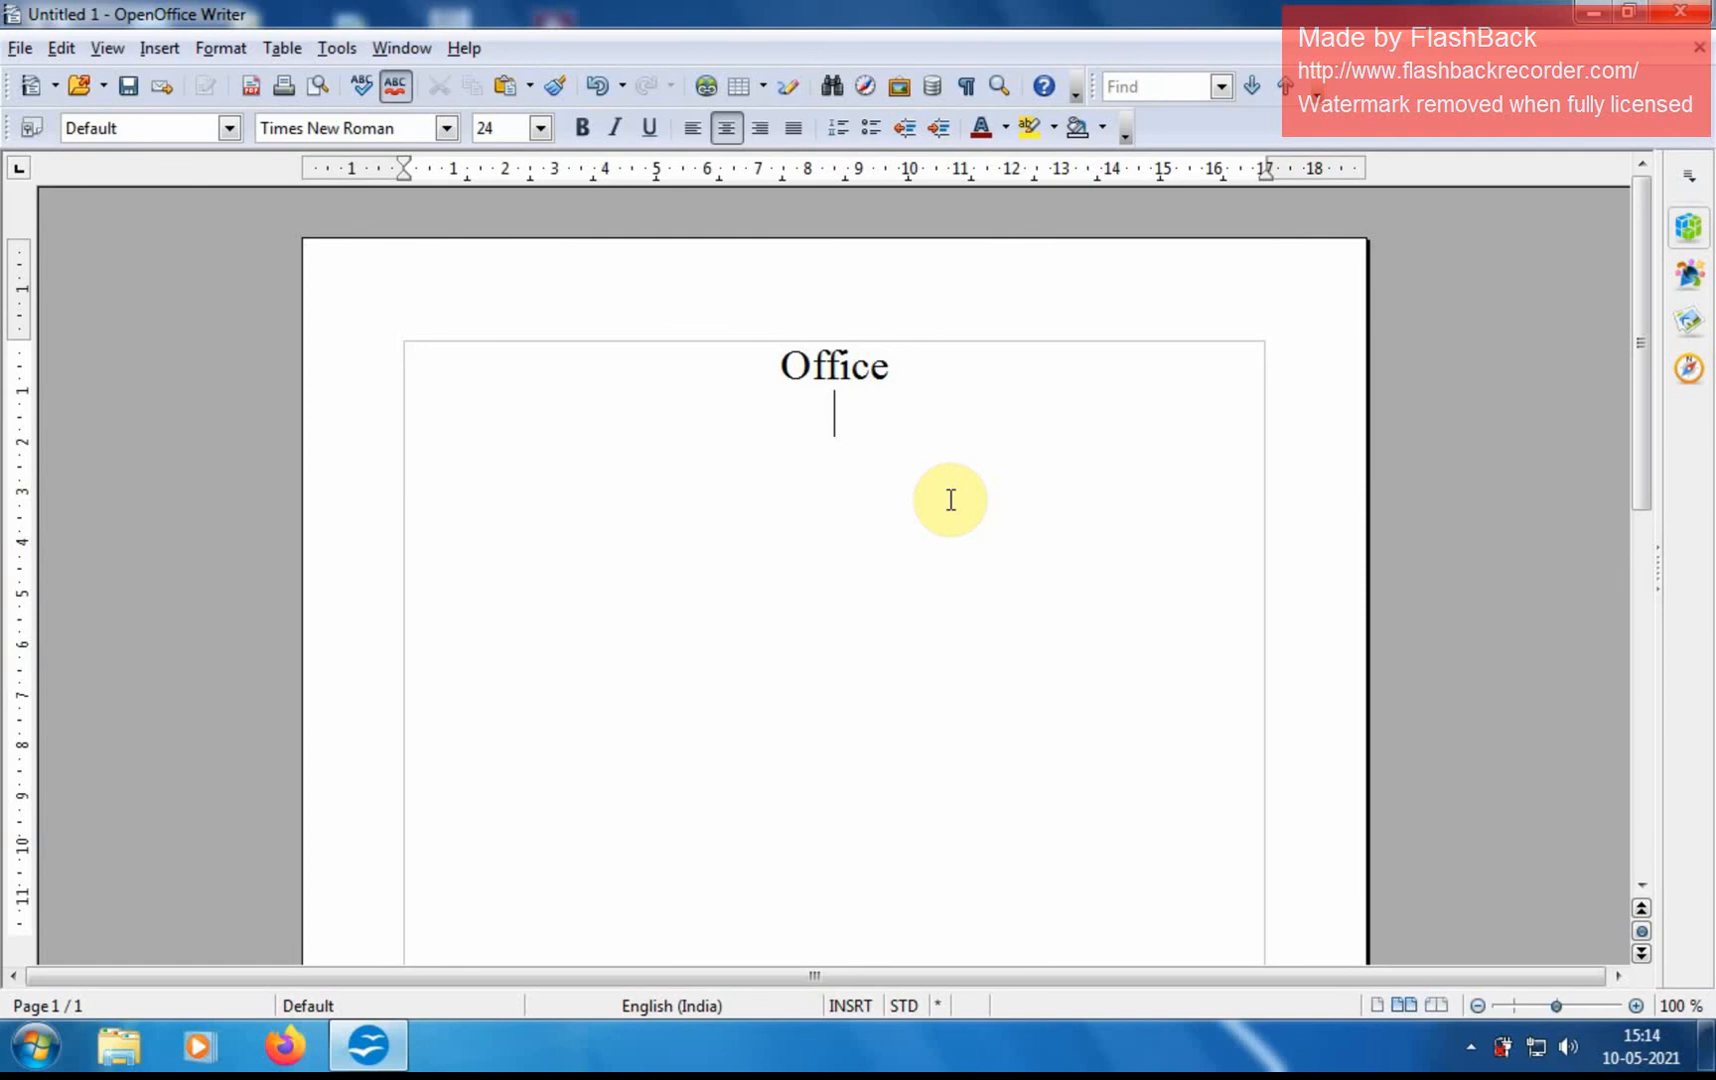
- Add the centred line "package" beneath the "Office" heading, with a blank line before and after it
{"action": "key", "text": "Return"}
{"action": "type", "text": "package"}
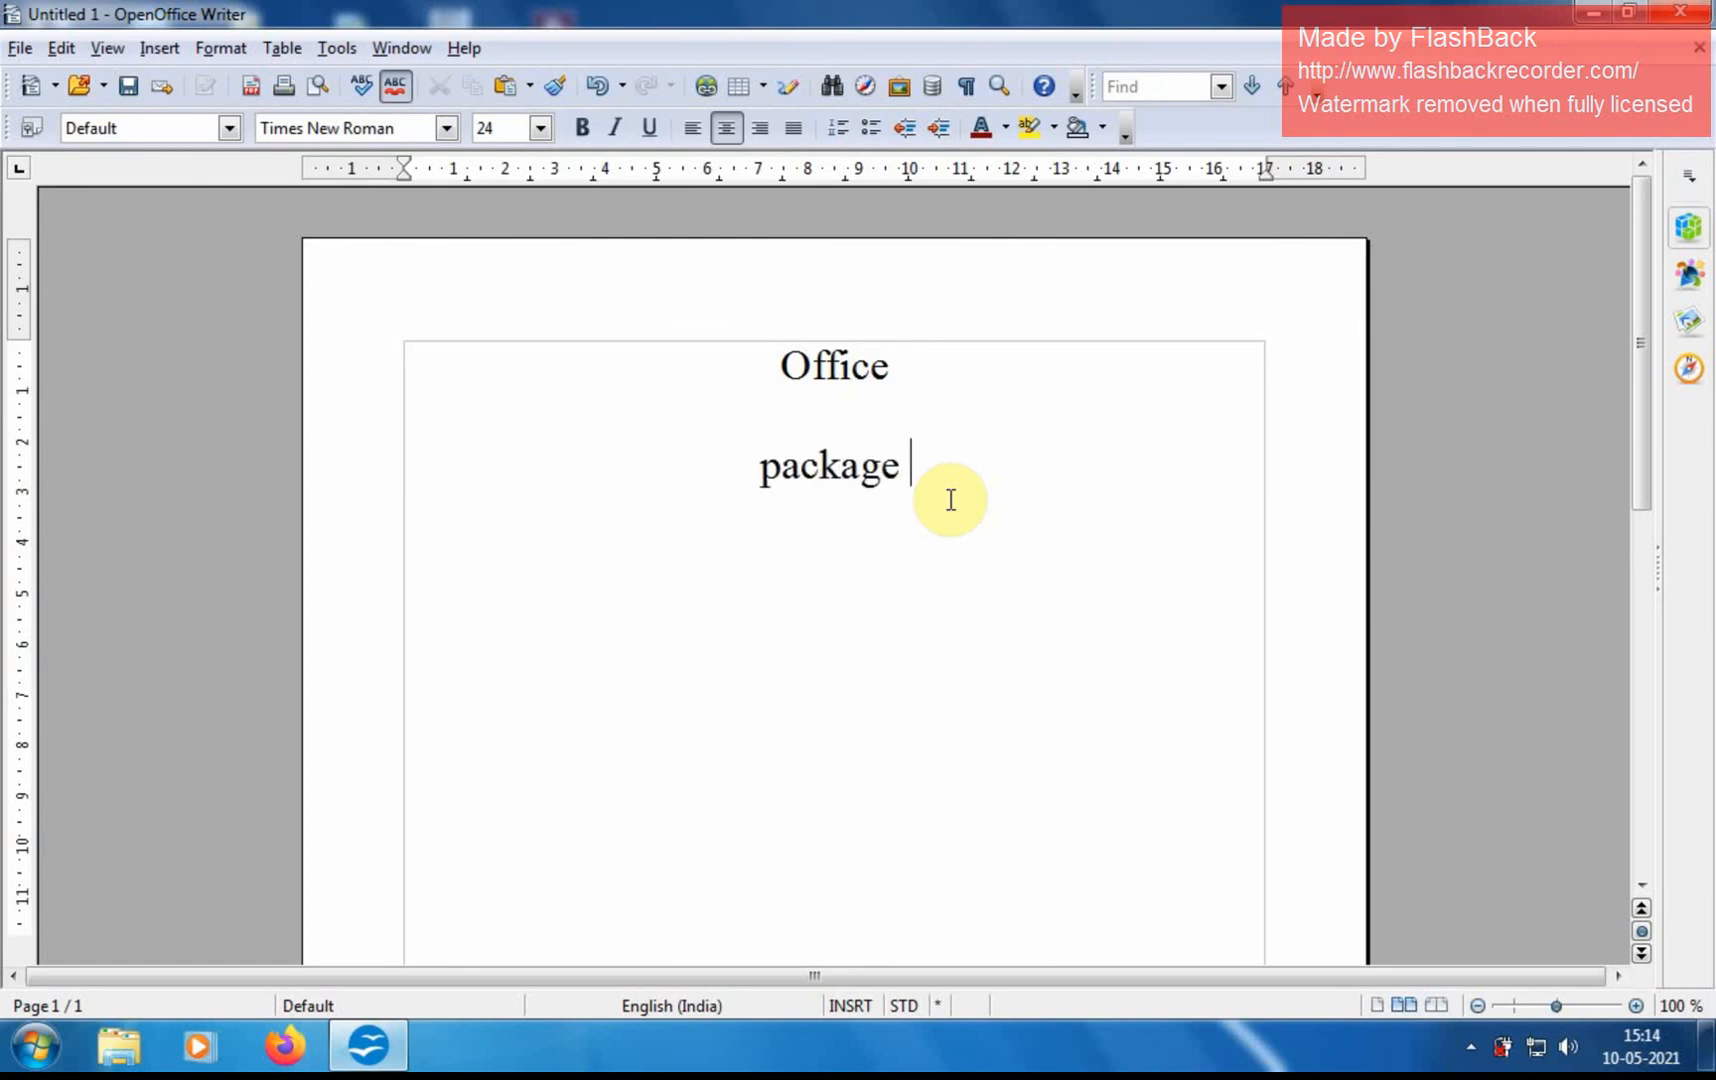
{"action": "key", "text": "Return"}
{"action": "key", "text": "Return"}
{"action": "key", "text": "BackSpace"}
{"action": "key", "text": "Return"}
- Left-align the paragraph and start a numbered list with "Word" as item 1
{"action": "key", "text": "ctrl+l"}
{"action": "type", "text": "1. "}
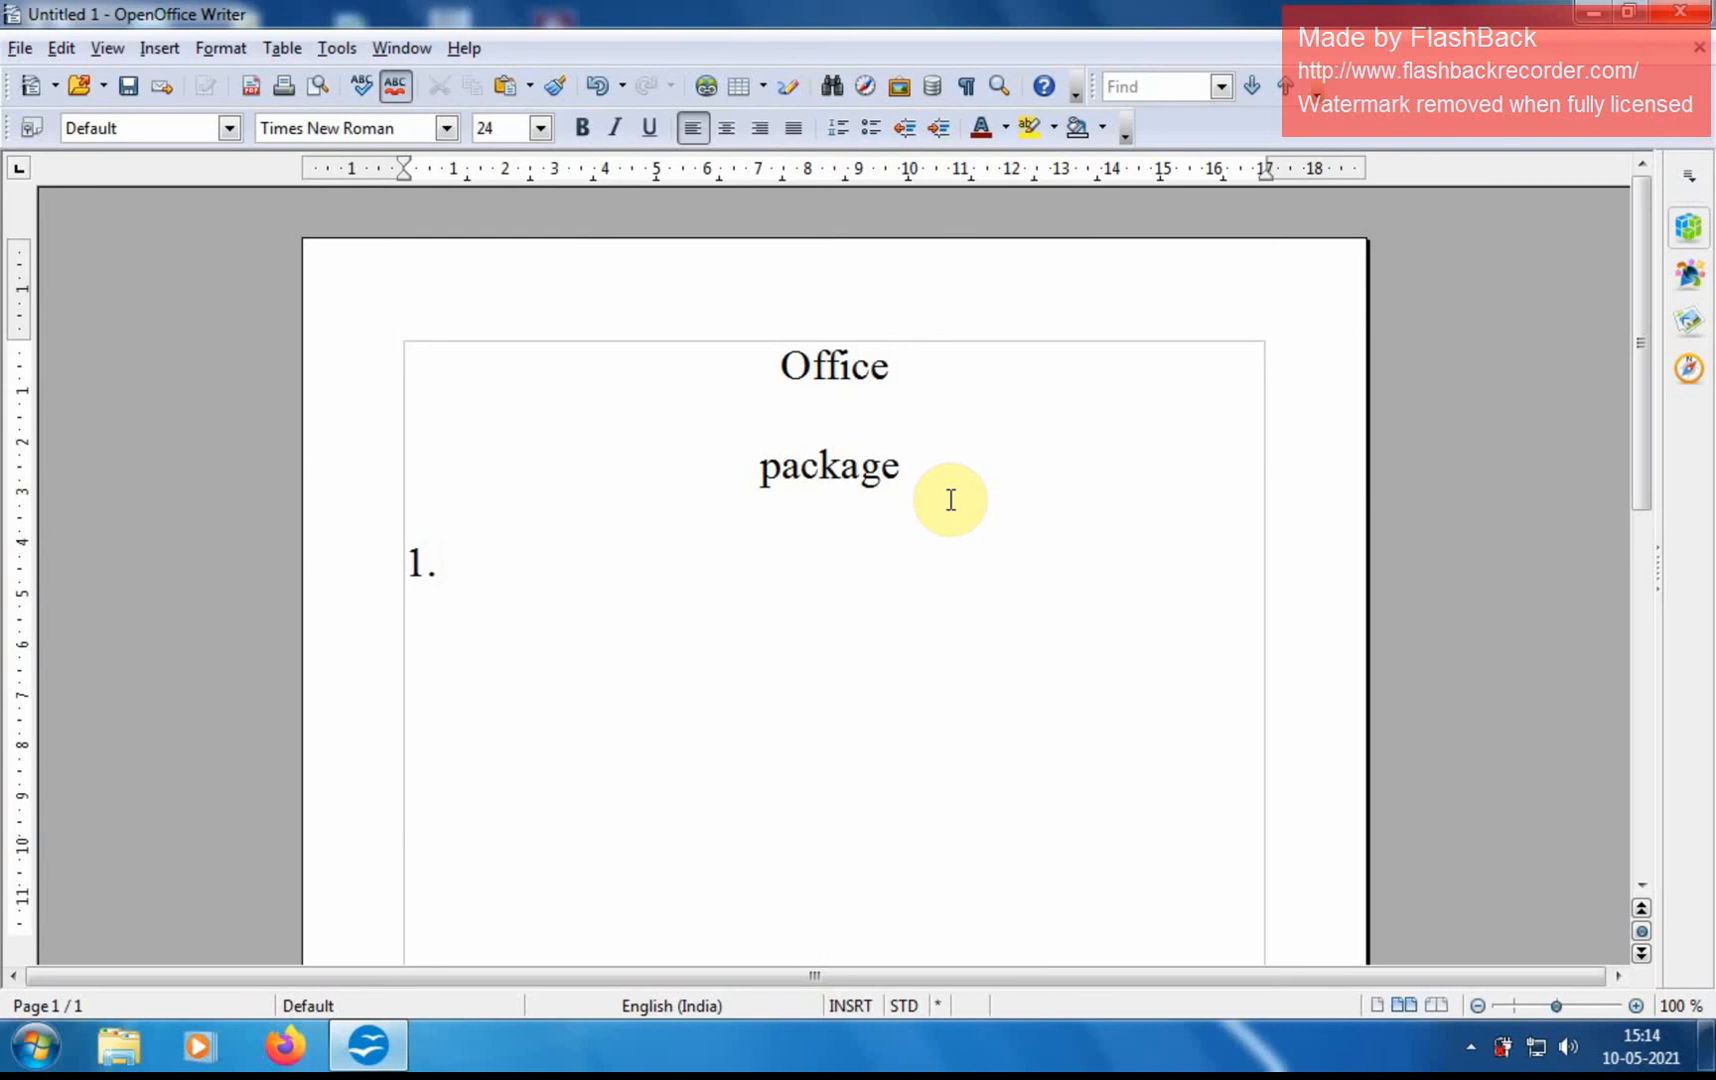
{"action": "type", "text": "Word"}
{"action": "key", "text": "Return"}
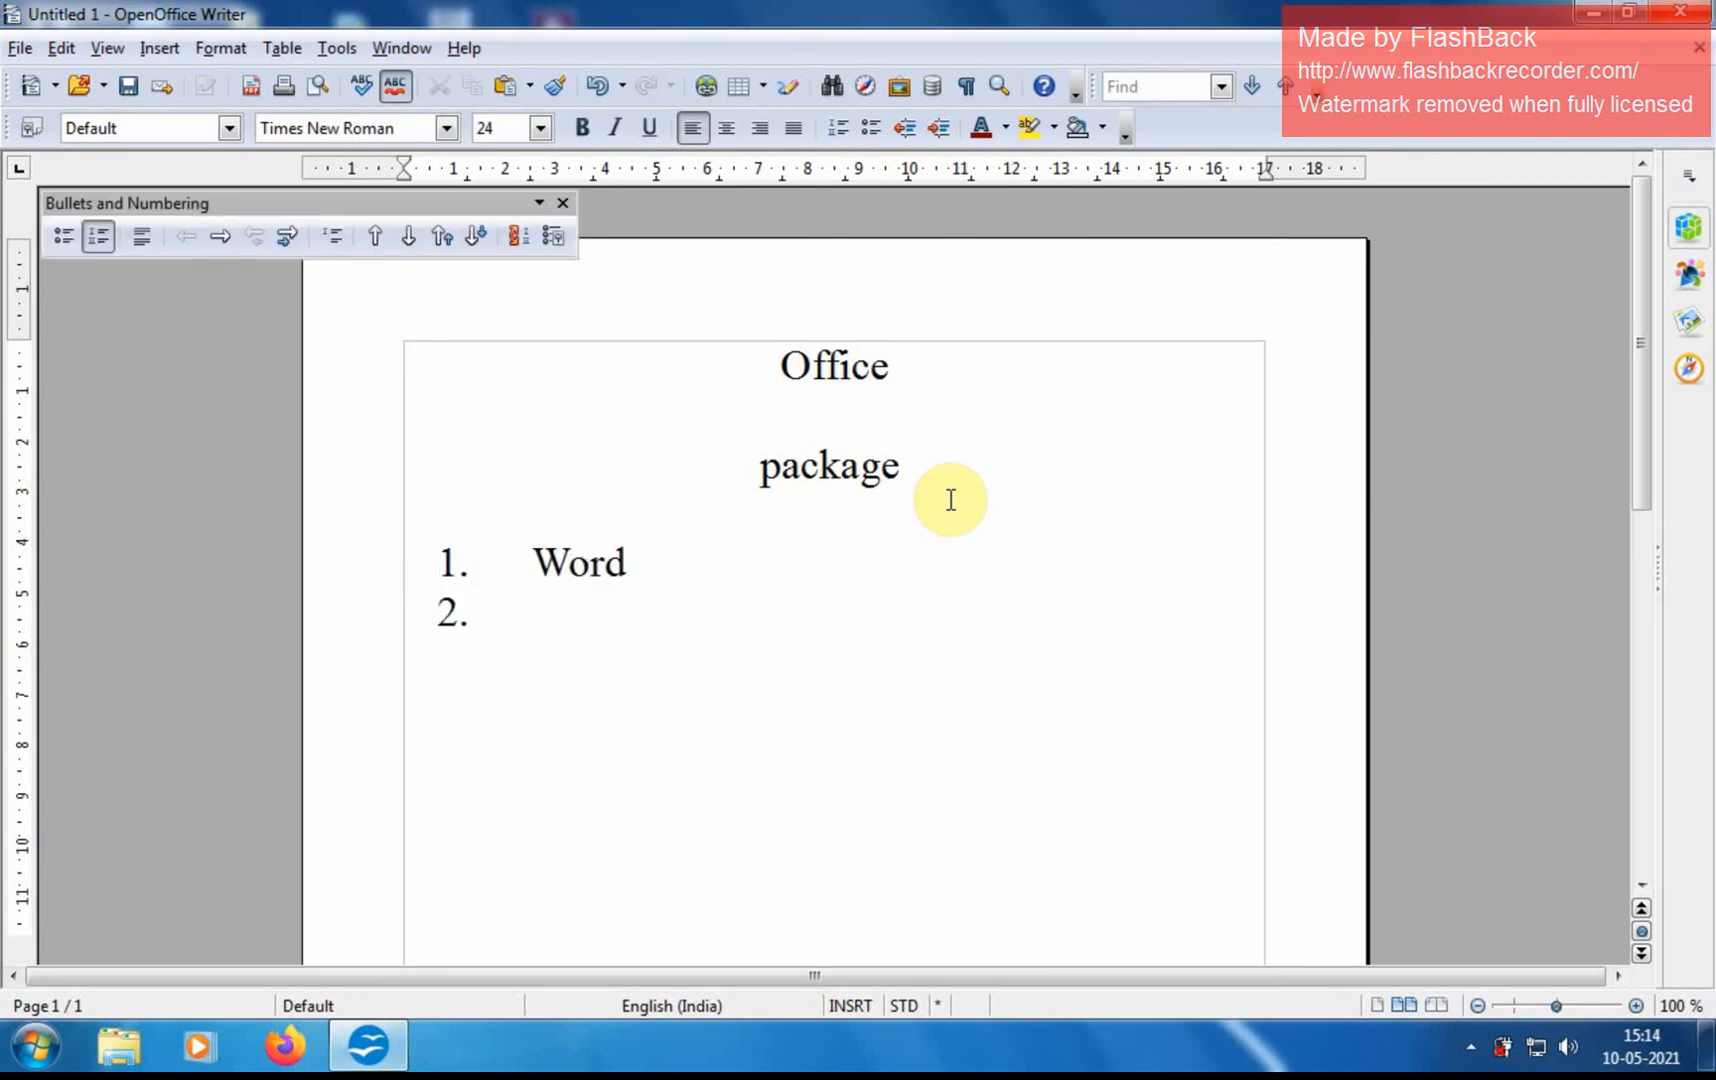
- Enter "Spread sheet" as the second item of the numbered list
{"action": "type", "text": "S"}
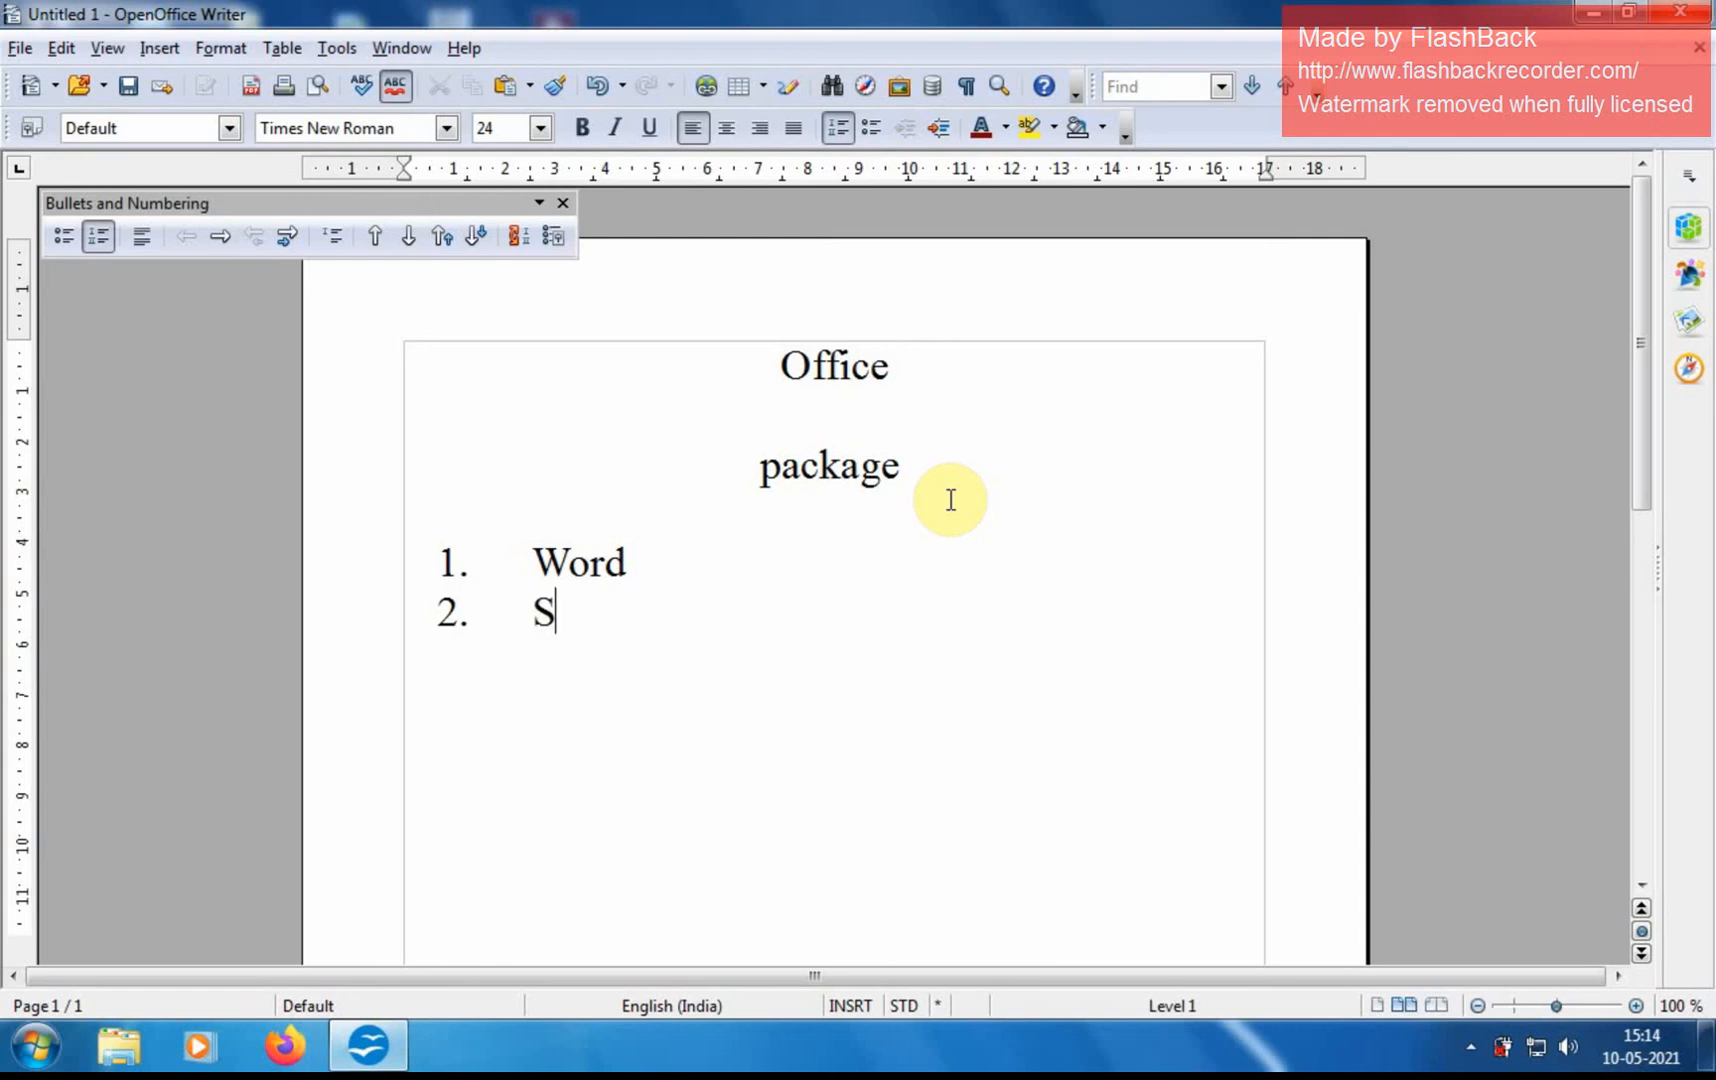
{"action": "type", "text": "pread "}
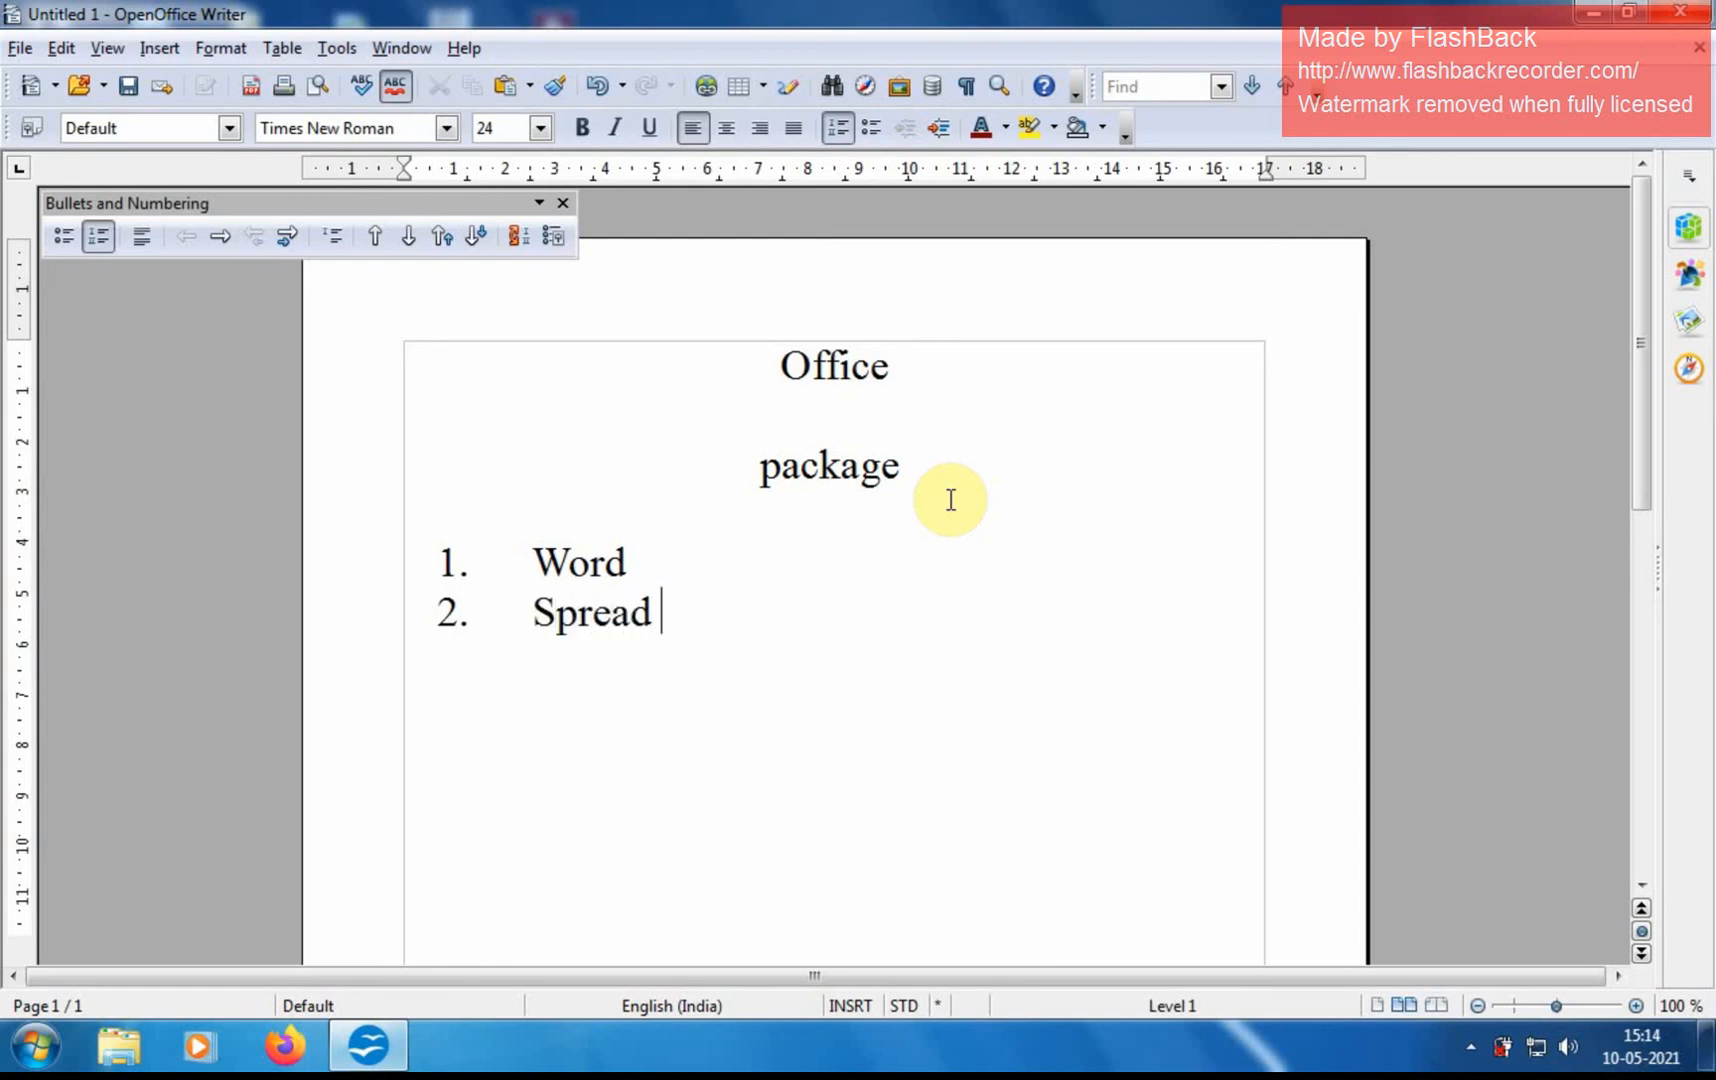
{"action": "type", "text": "sheee"}
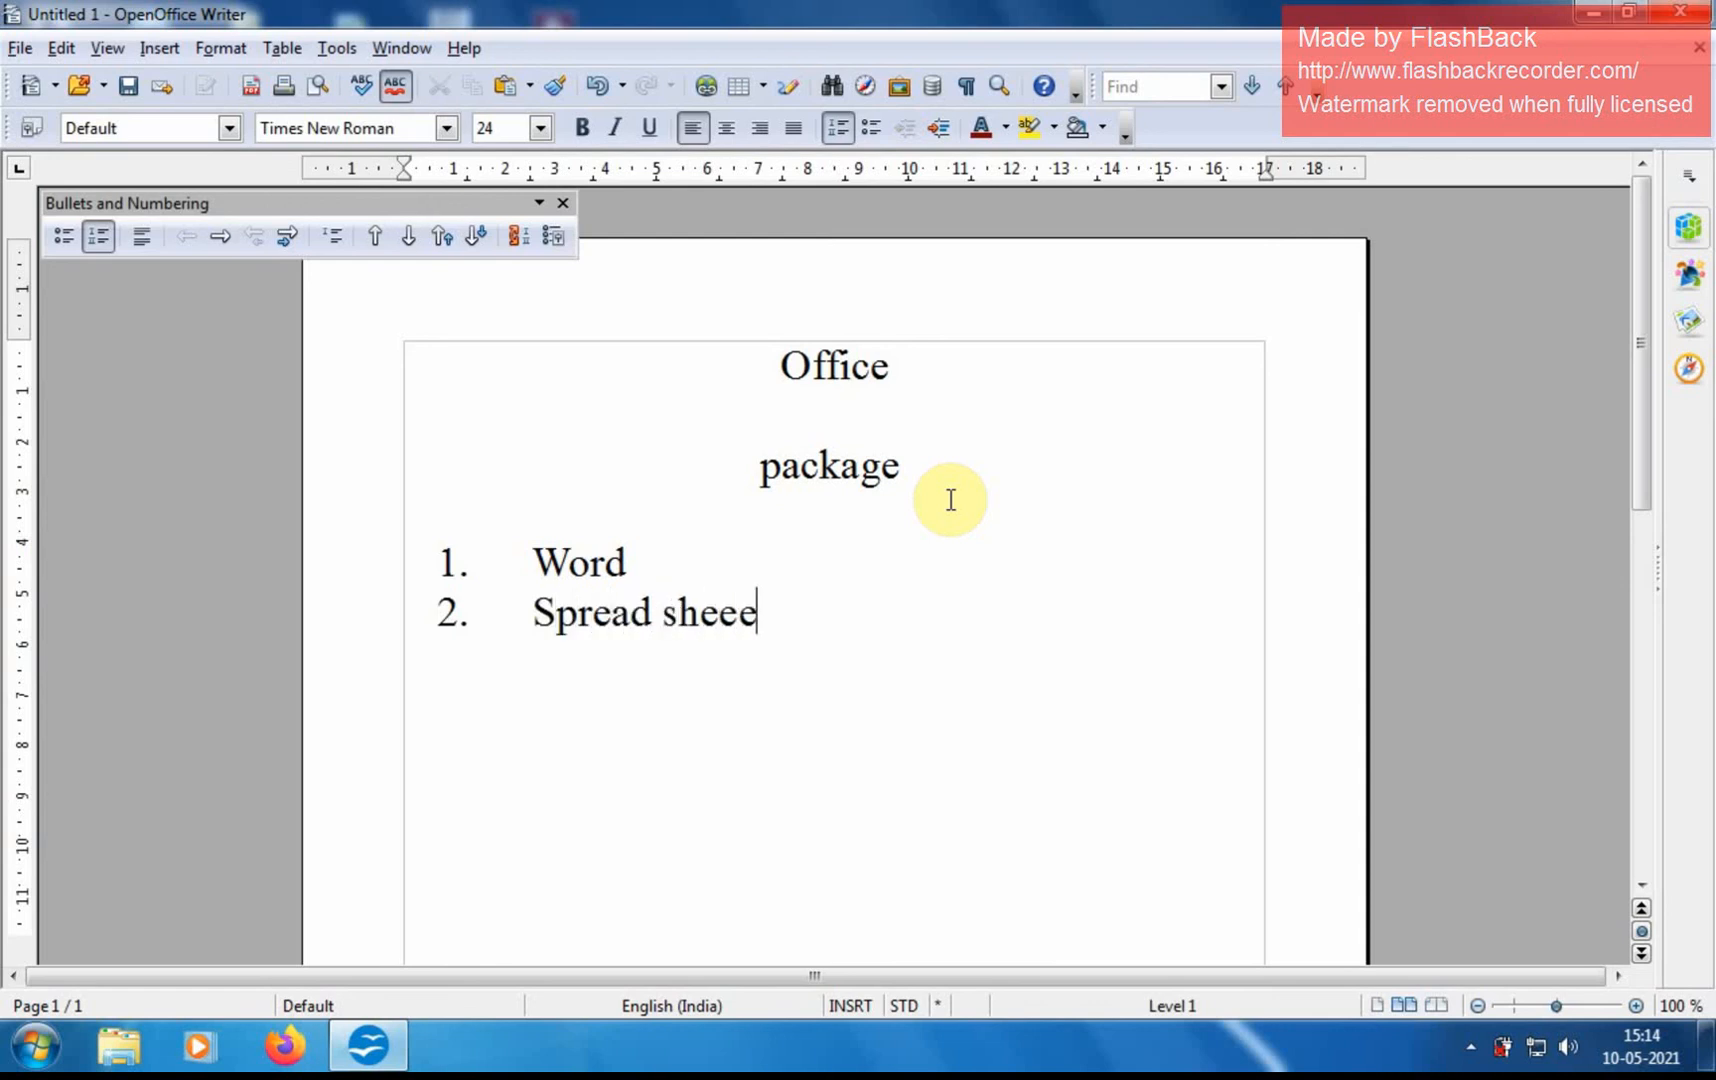
{"action": "key", "text": "BackSpace"}
{"action": "type", "text": "t"}
{"action": "key", "text": "Return"}
- Enter "Power Point (PPT)" as the third list item and end the numbering
{"action": "type", "text": "p"}
{"action": "key", "text": "BackSpace"}
{"action": "type", "text": "Power "}
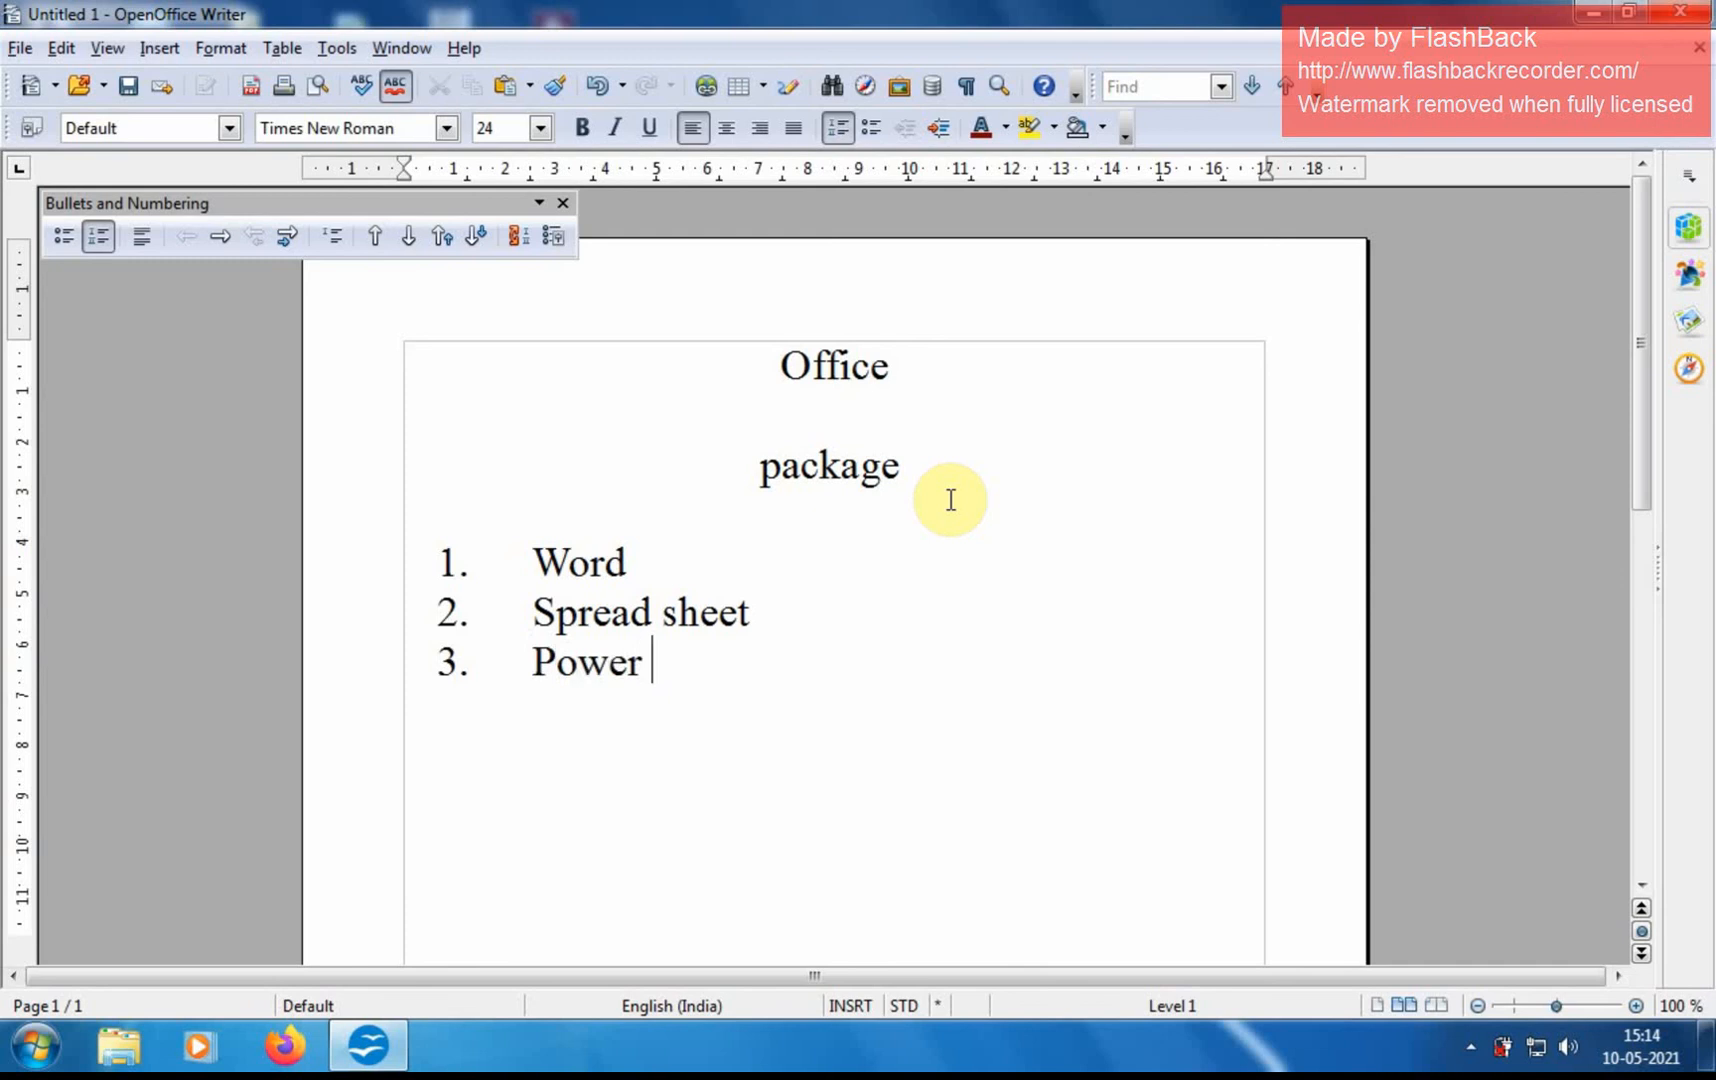
{"action": "type", "text": "Point"}
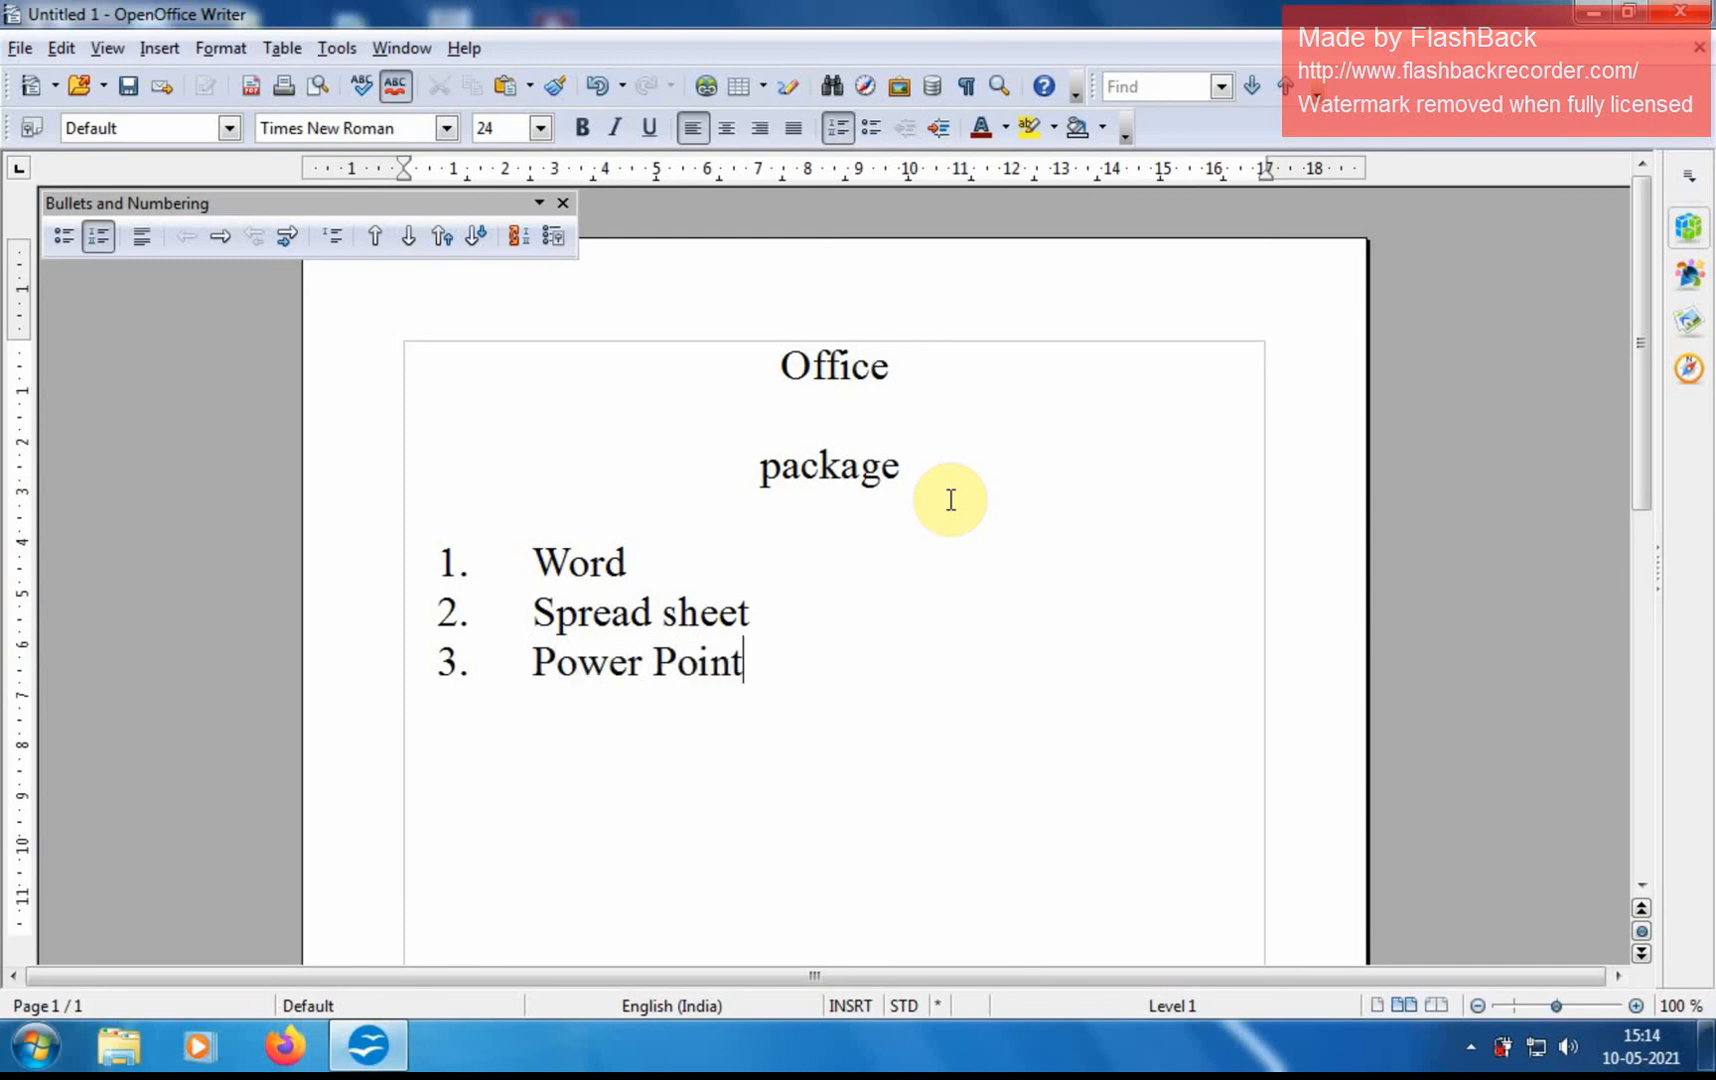
{"action": "type", "text": "(PPT"}
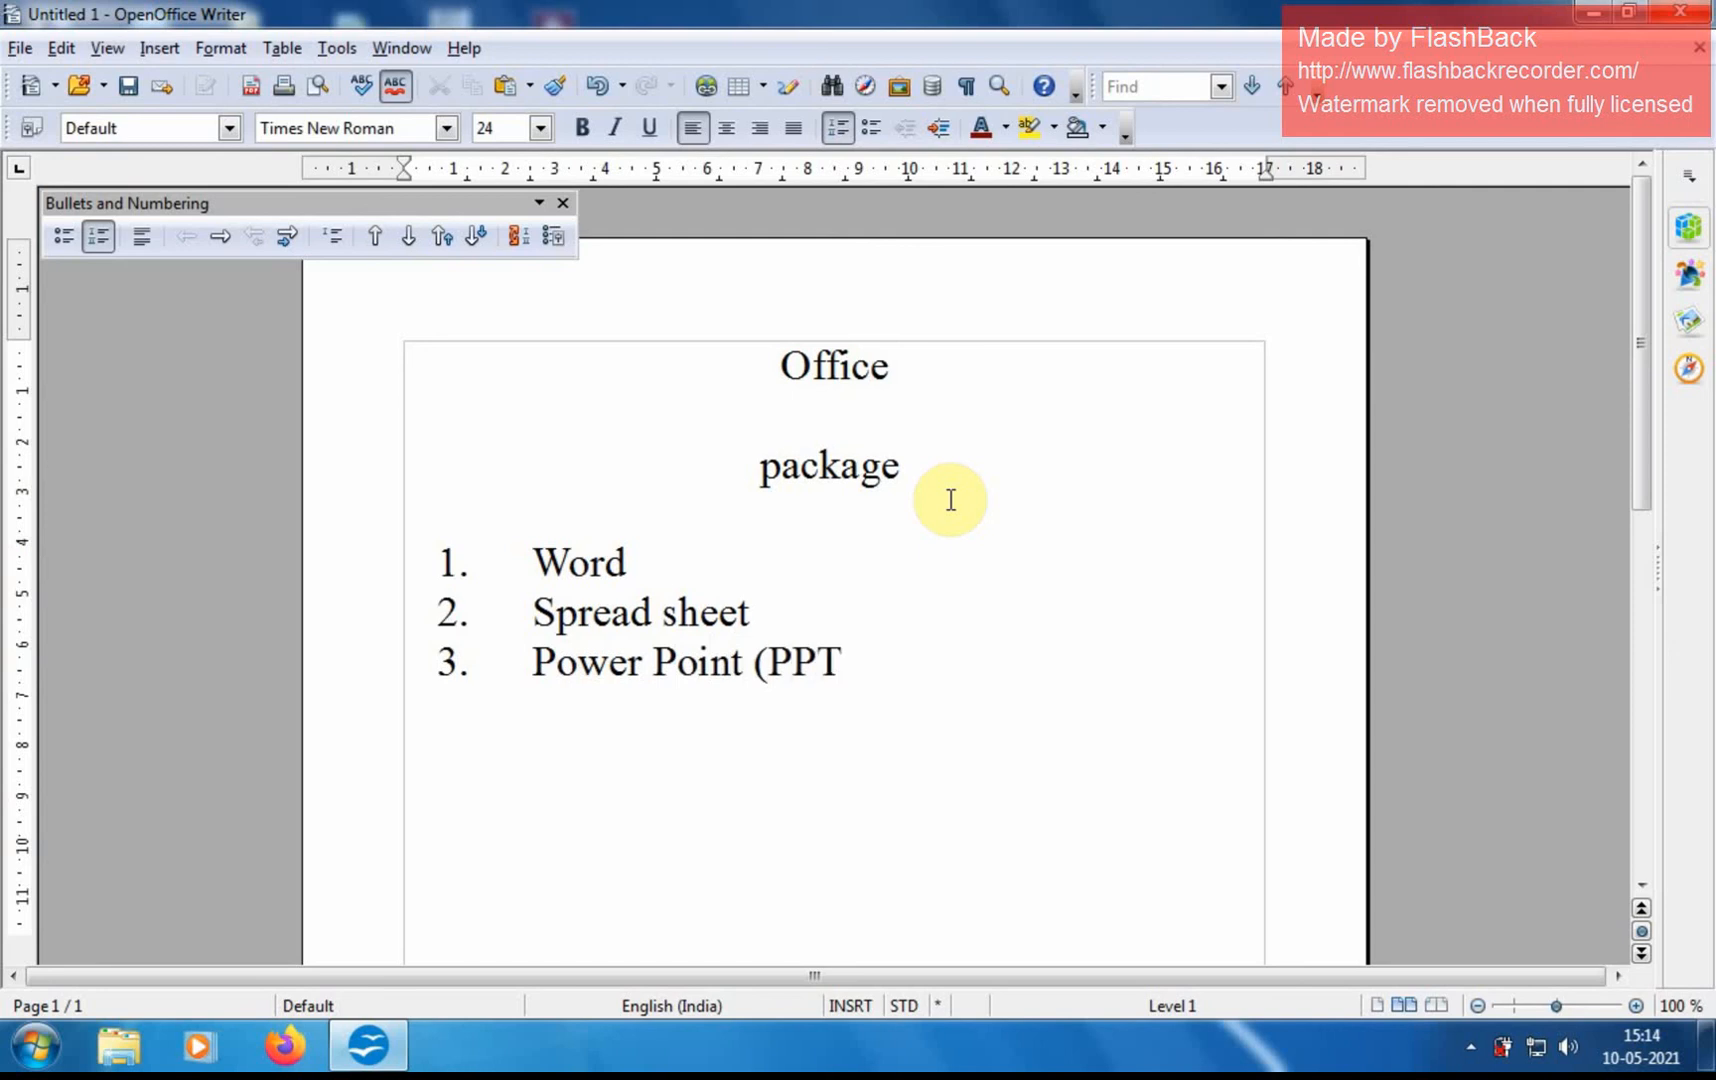
{"action": "type", "text": ")"}
{"action": "key", "text": "Return"}
{"action": "key", "text": "Return"}
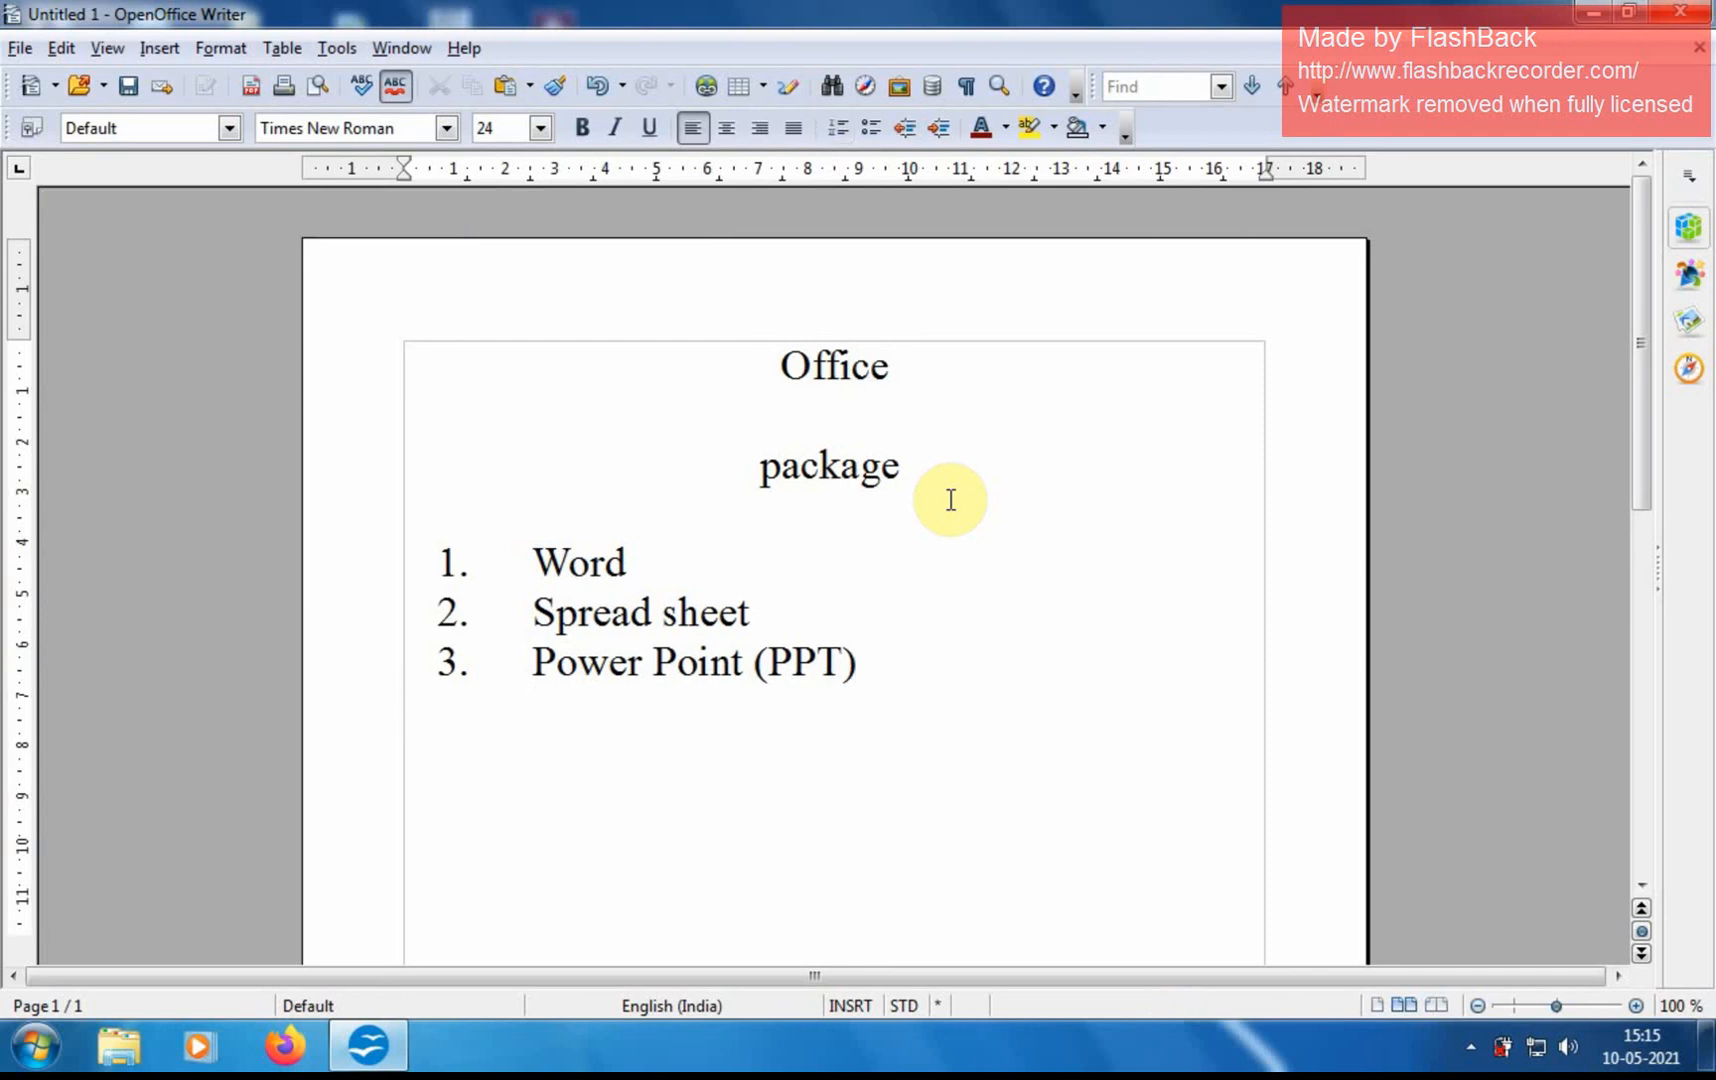
{"action": "key", "text": "Tab"}
{"action": "key", "text": "Tab"}
{"action": "type", "text": "E"}
{"action": "key", "text": "BackSpace"}
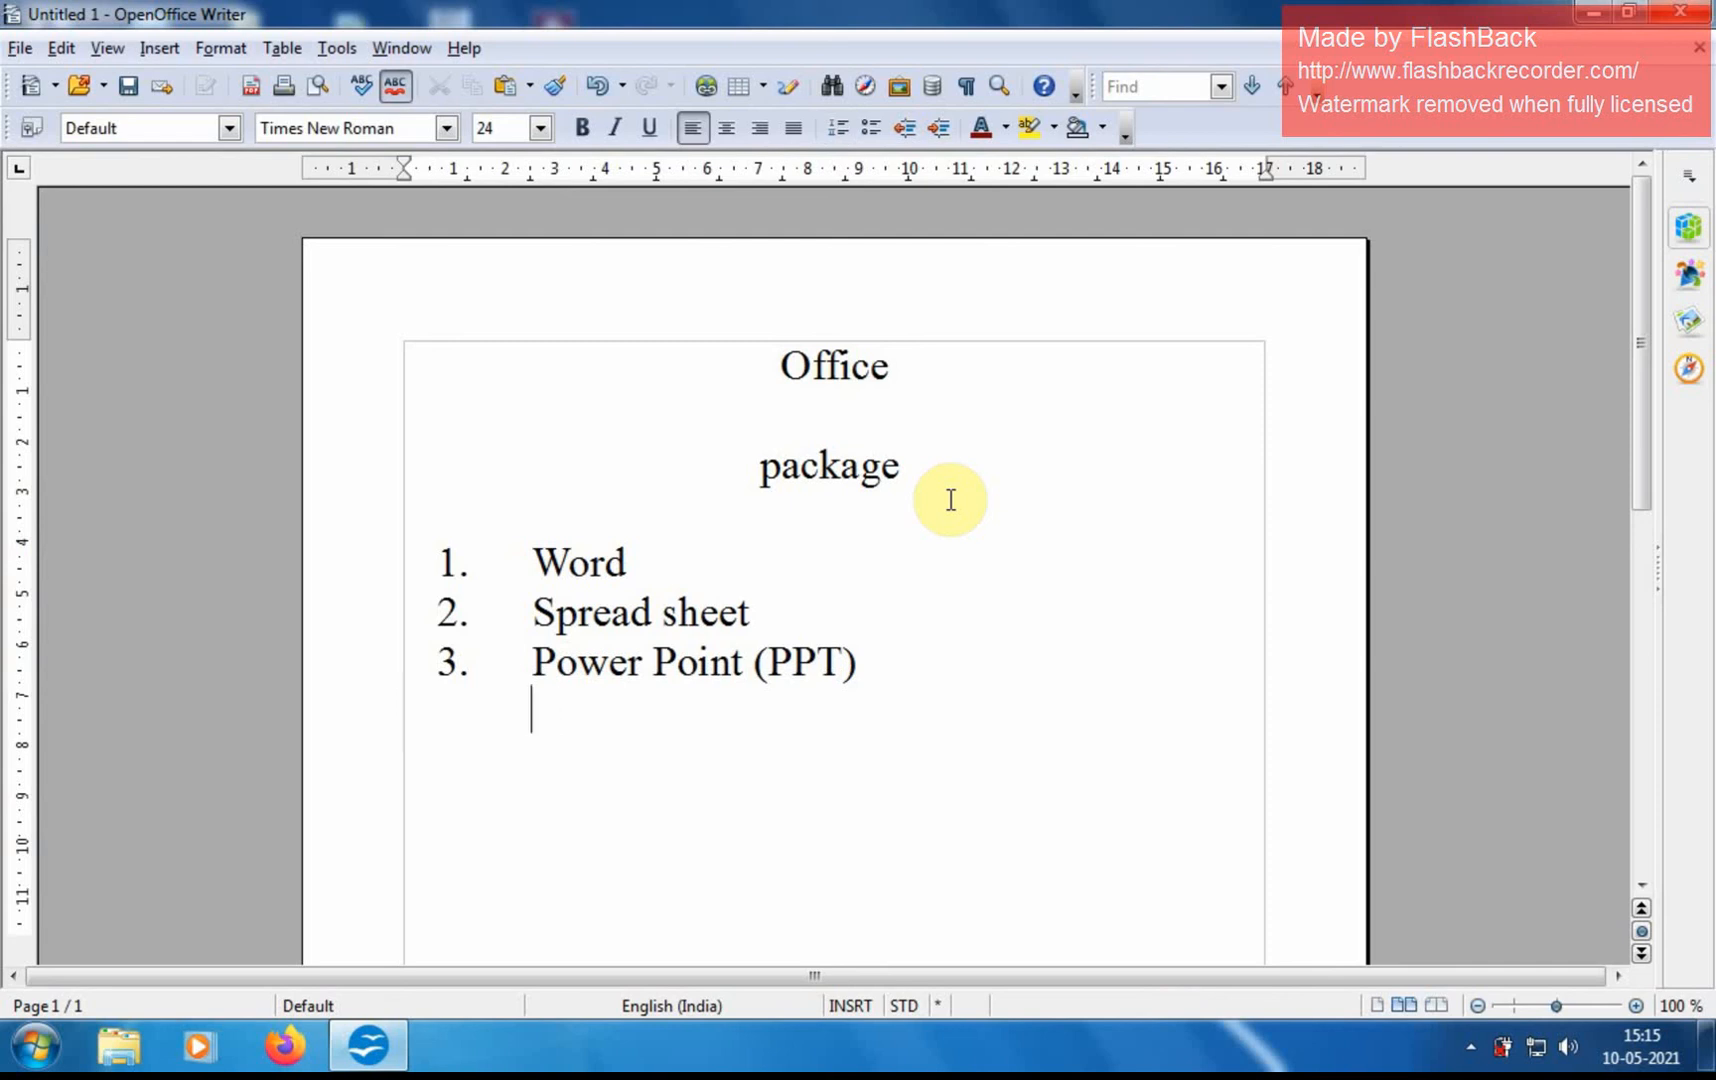
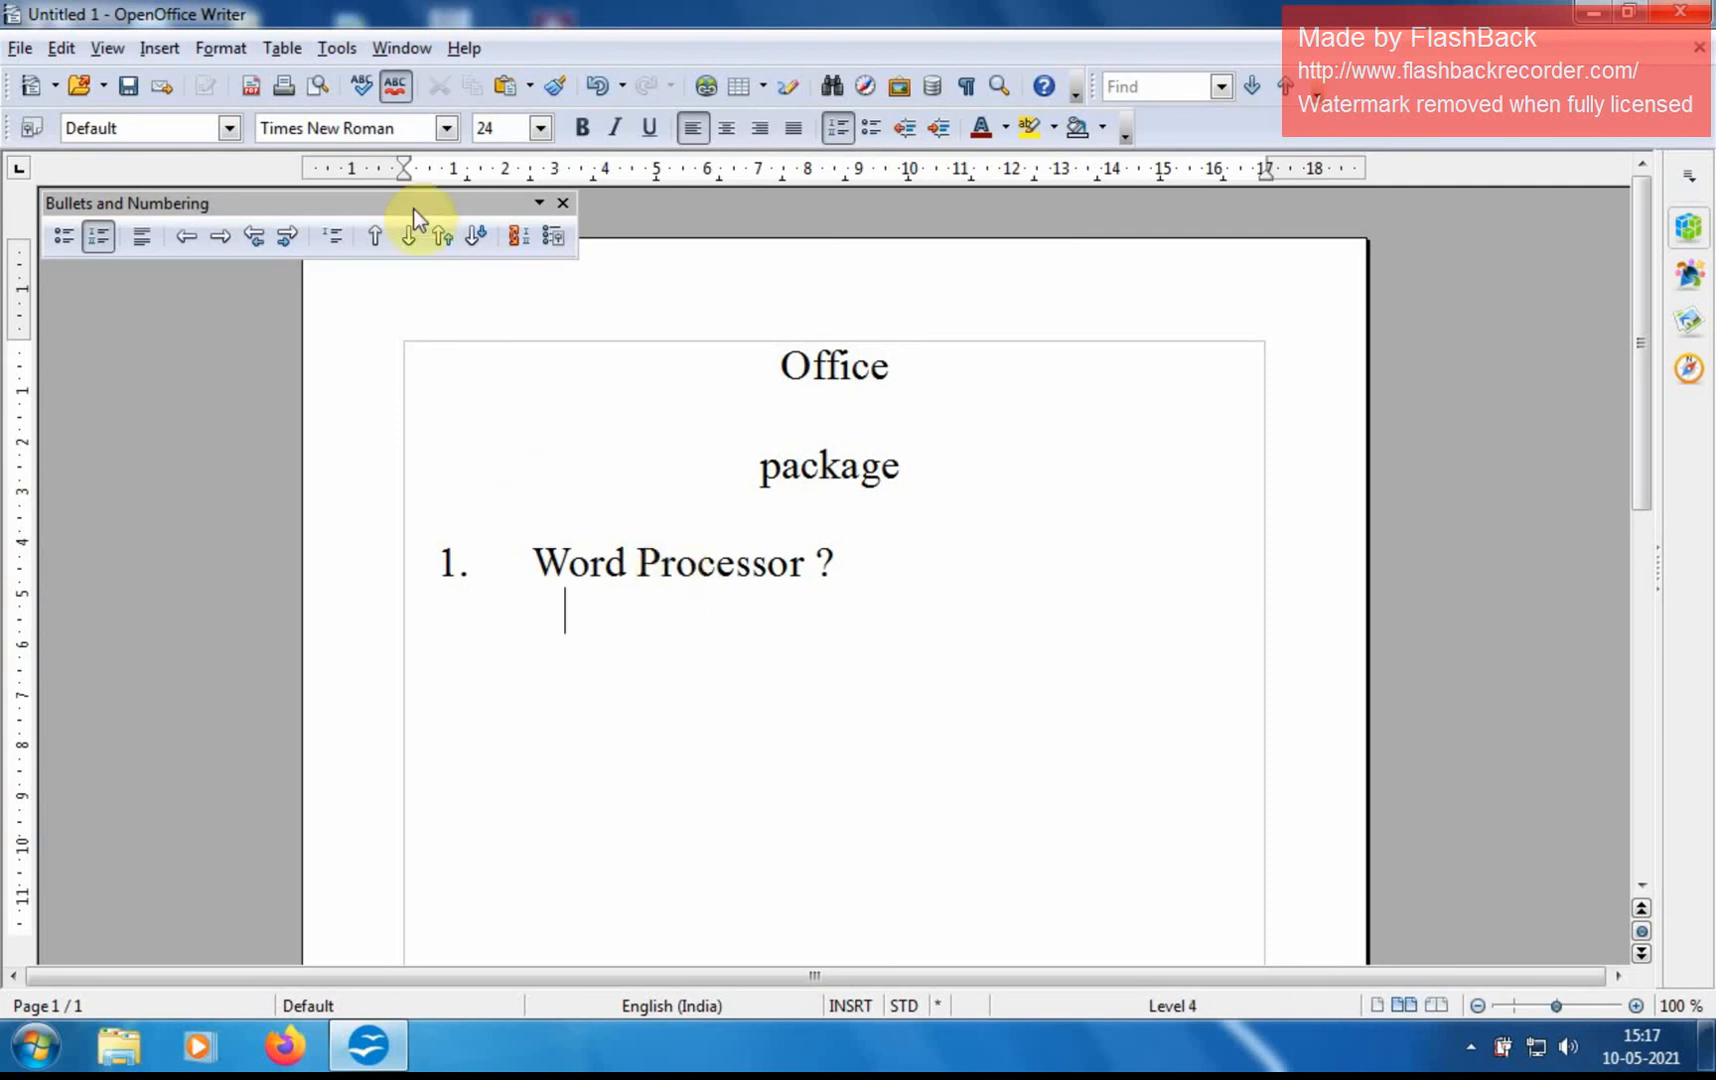
- Set the font size to 20 and begin the line under the "Word Processor ?" heading with "A Processor is a package"
{"action": "left_click", "coordinate": [541, 130]}
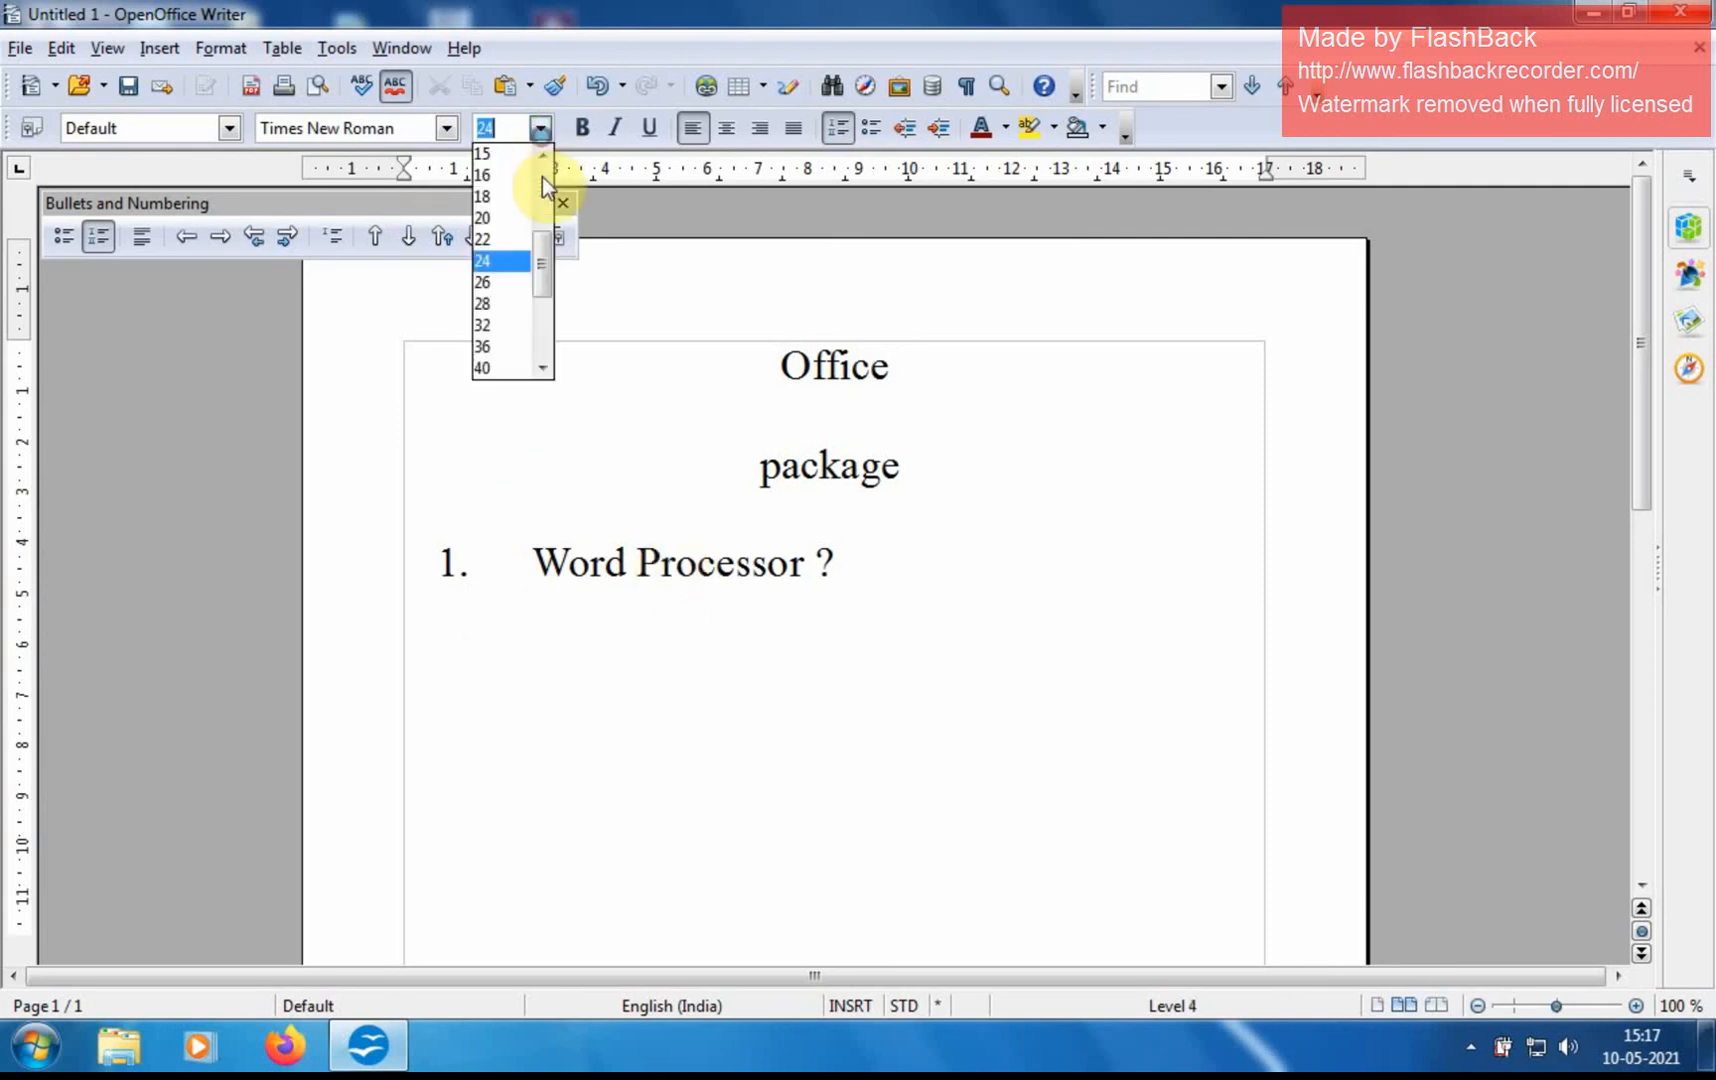
{"action": "left_click", "coordinate": [508, 219]}
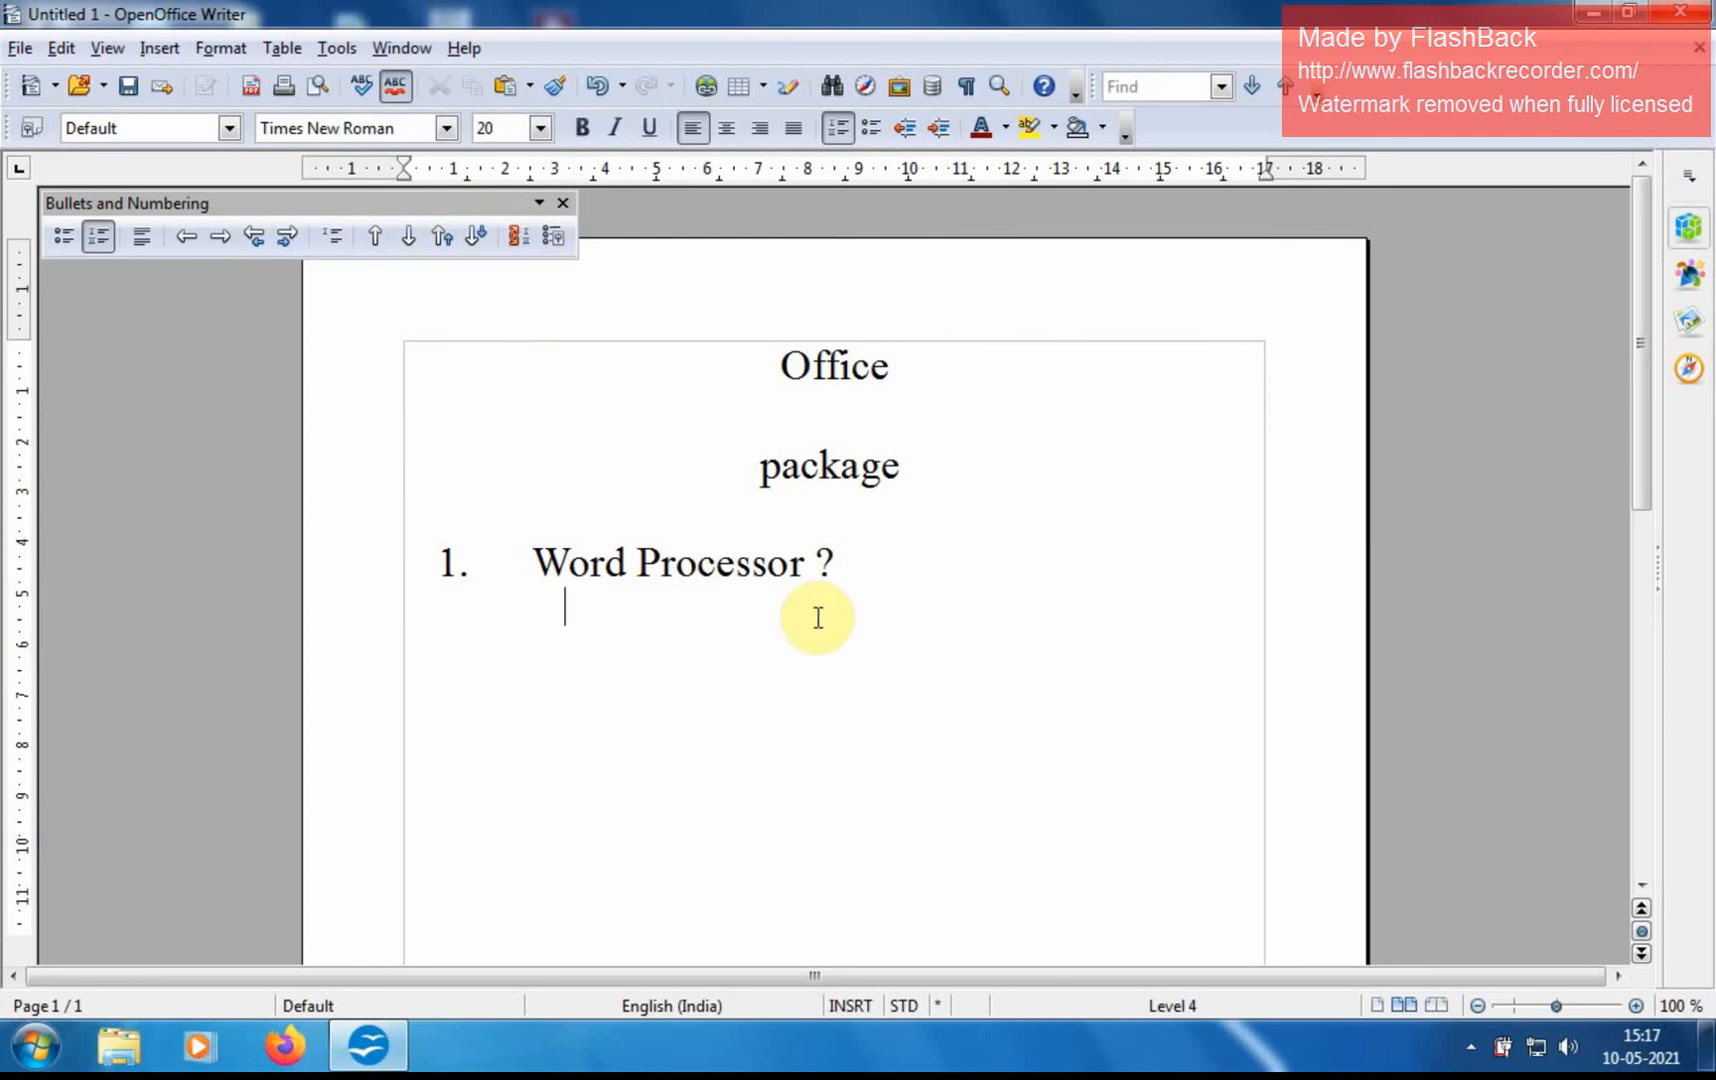
{"action": "type", "text": "A WORD"}
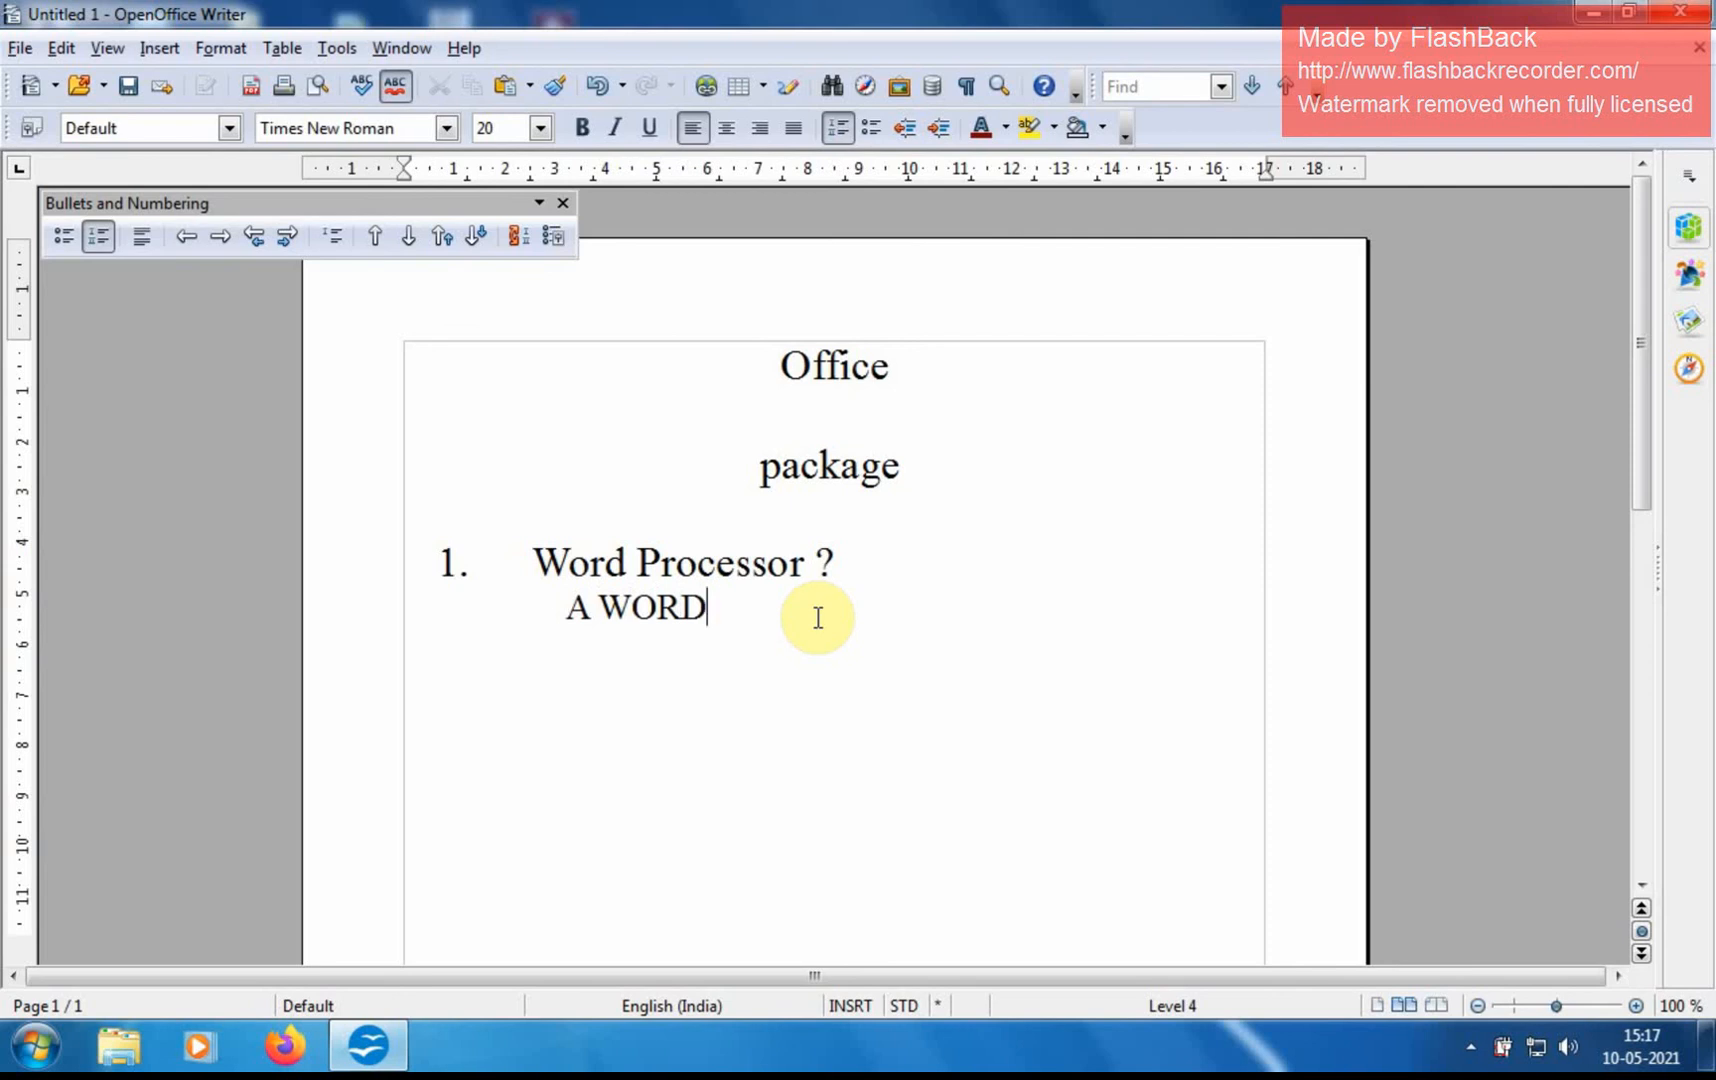
{"action": "key", "text": "BackSpace"}
{"action": "key", "text": "BackSpace"}
{"action": "key", "text": "BackSpace"}
{"action": "key", "text": "BackSpace"}
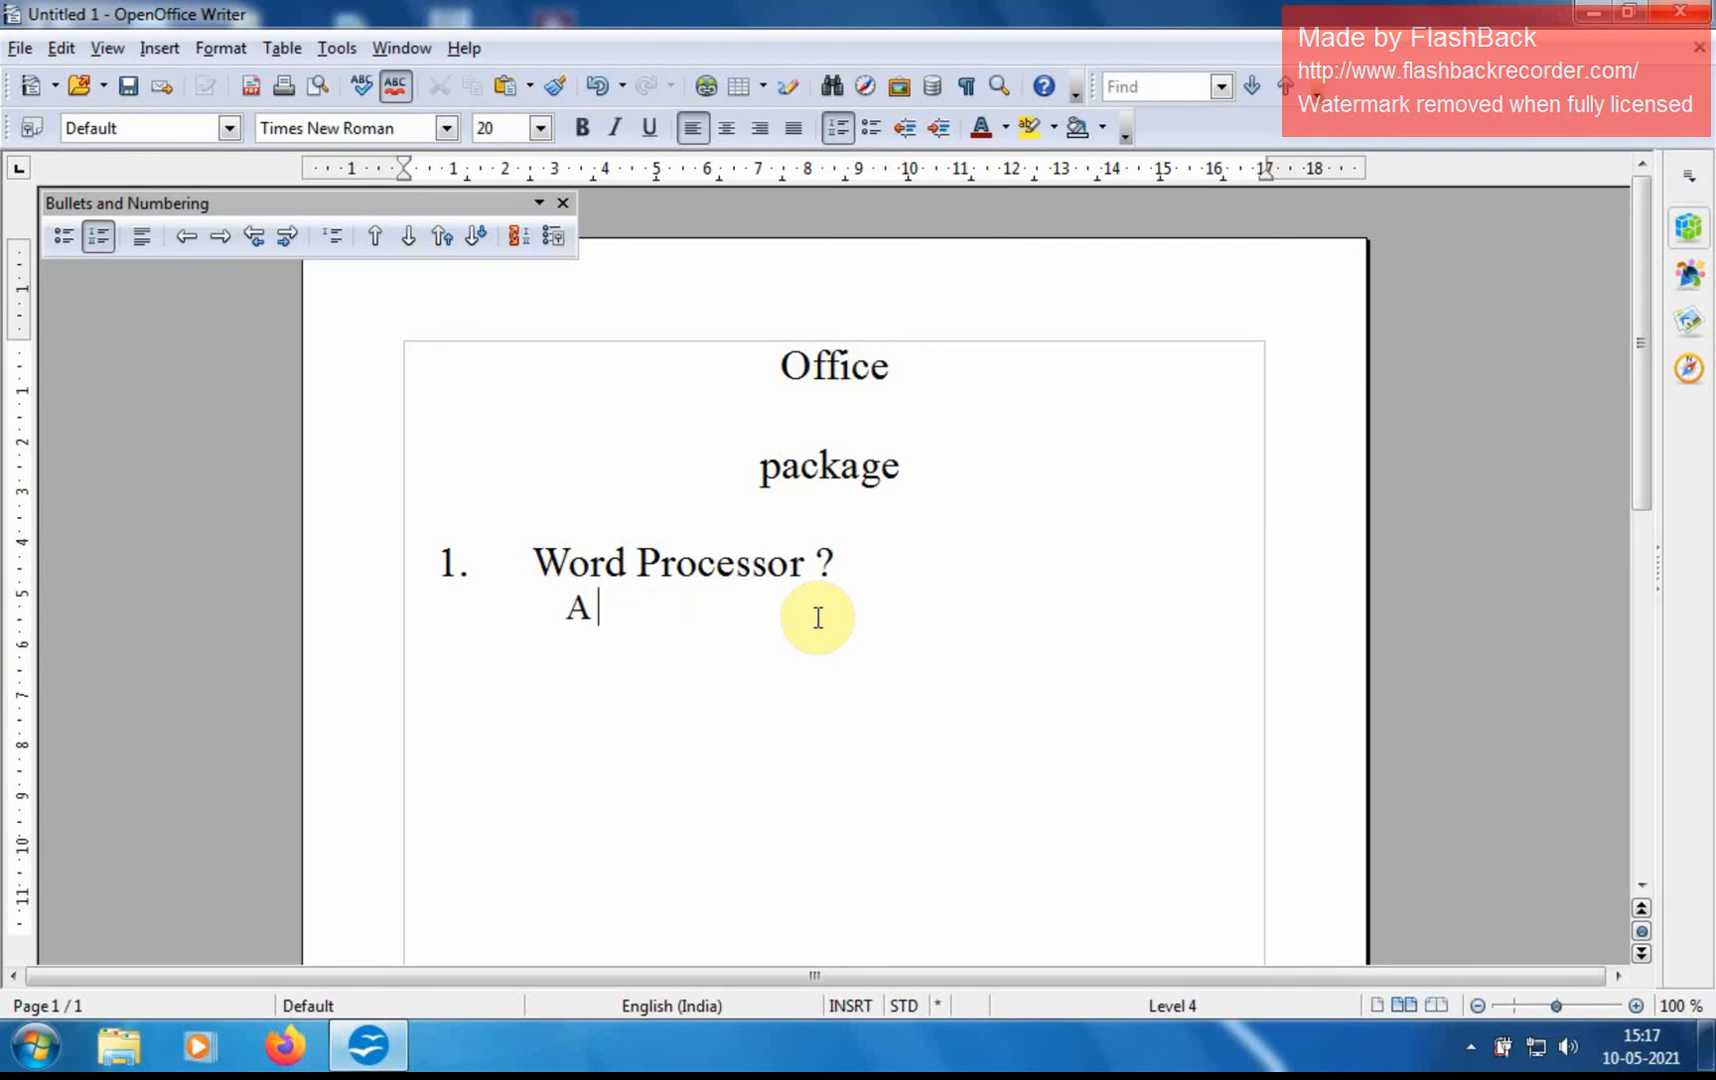
{"action": "type", "text": "Processor is "}
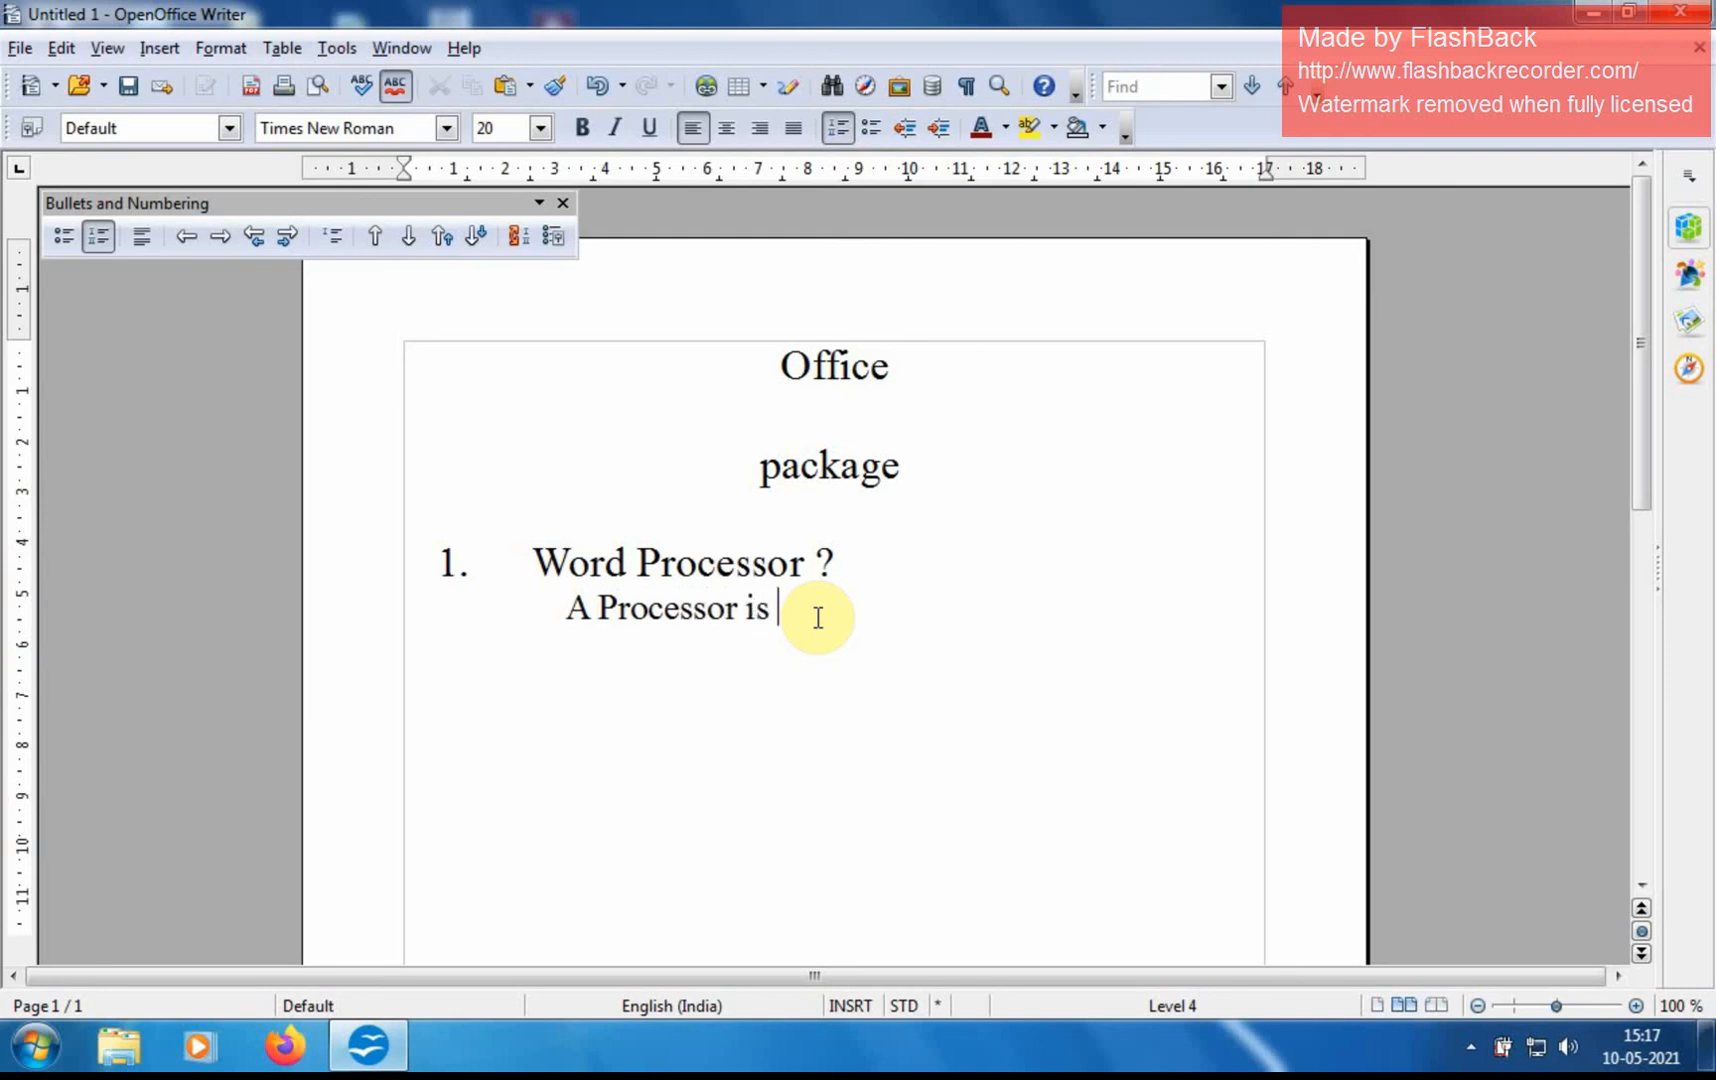
{"action": "type", "text": "a package "}
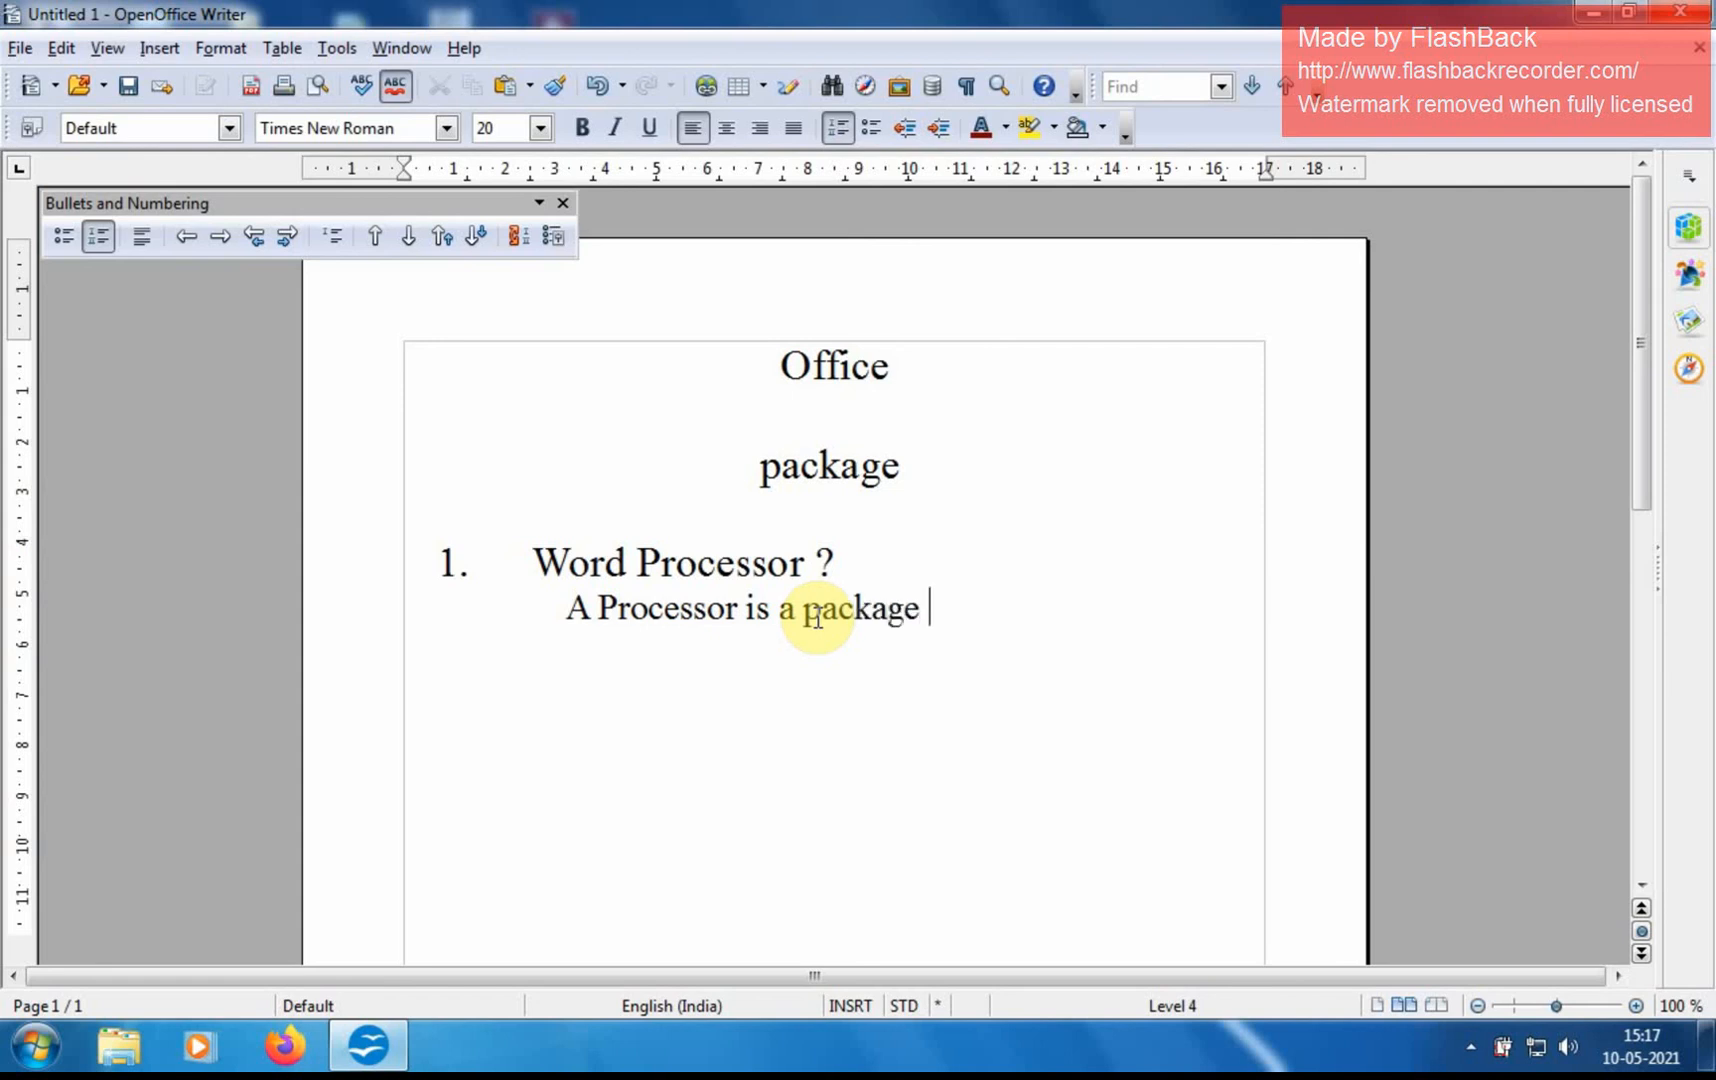
- Complete the definition sentence with "that process textual matter and creates organised and flawless document."
{"action": "type", "text": "that pe"}
{"action": "key", "text": "BackSpace"}
{"action": "type", "text": "roc"}
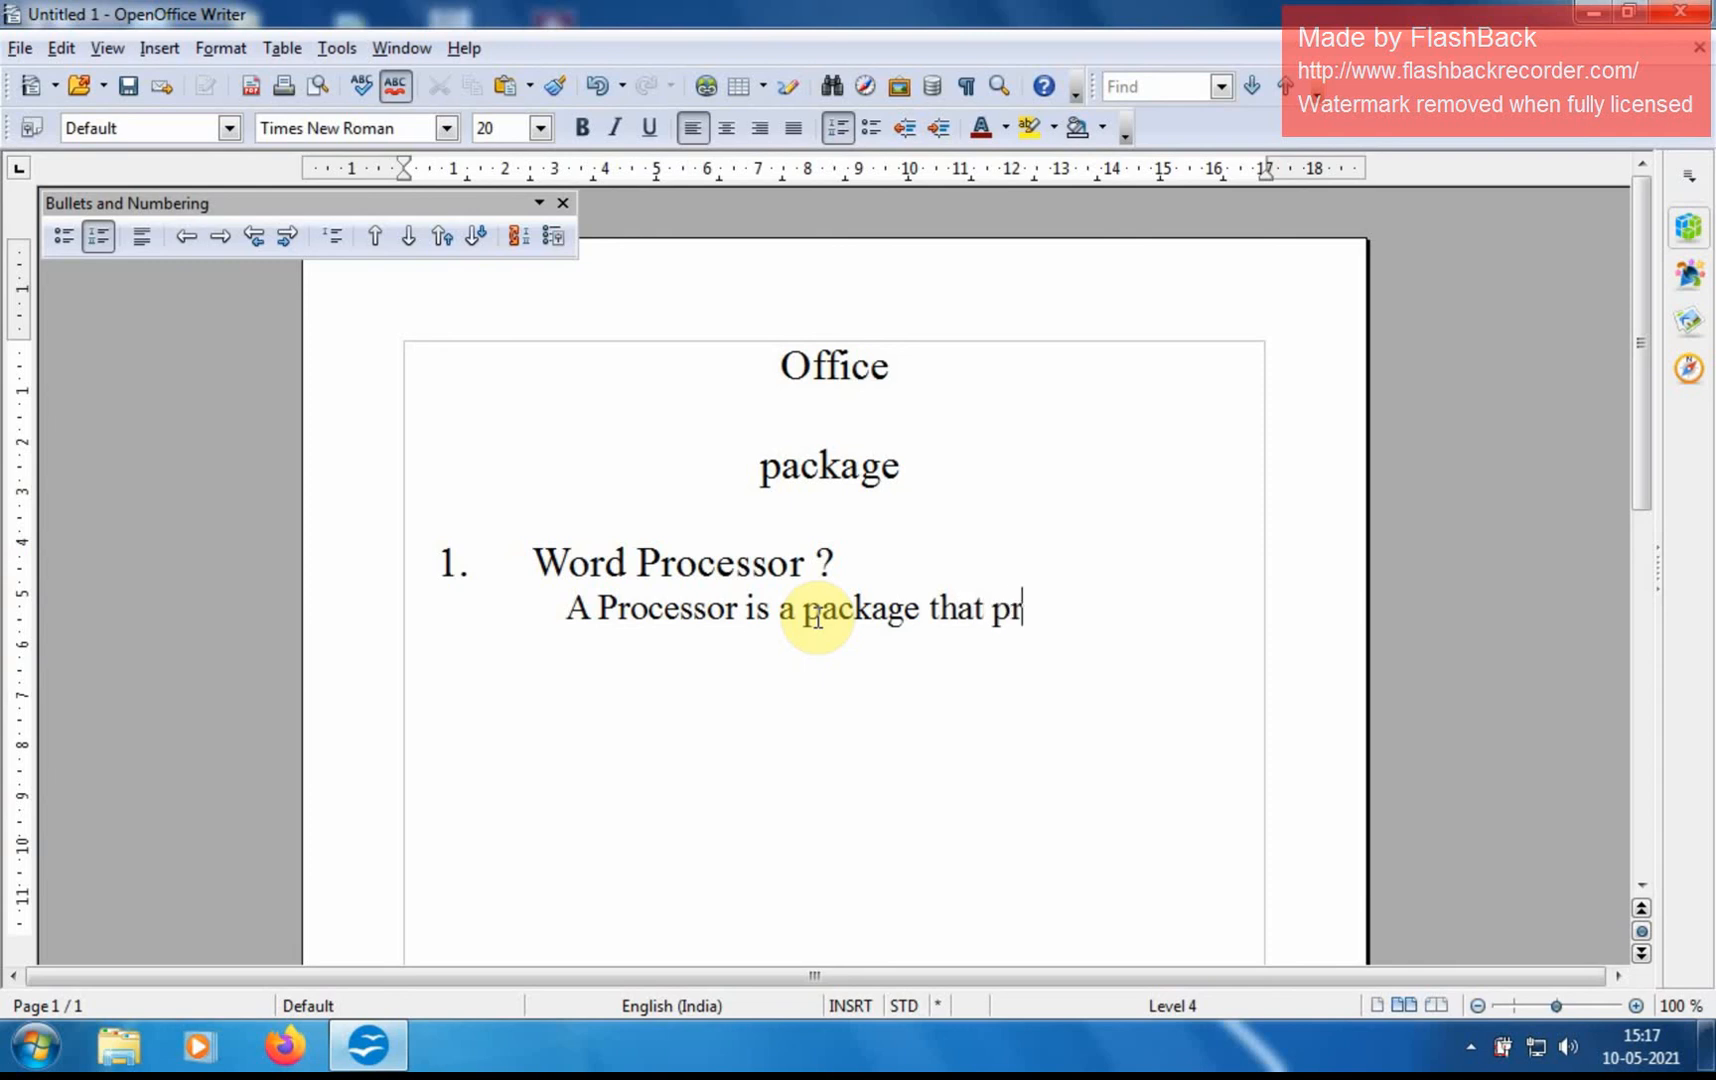
{"action": "type", "text": "ess textua"}
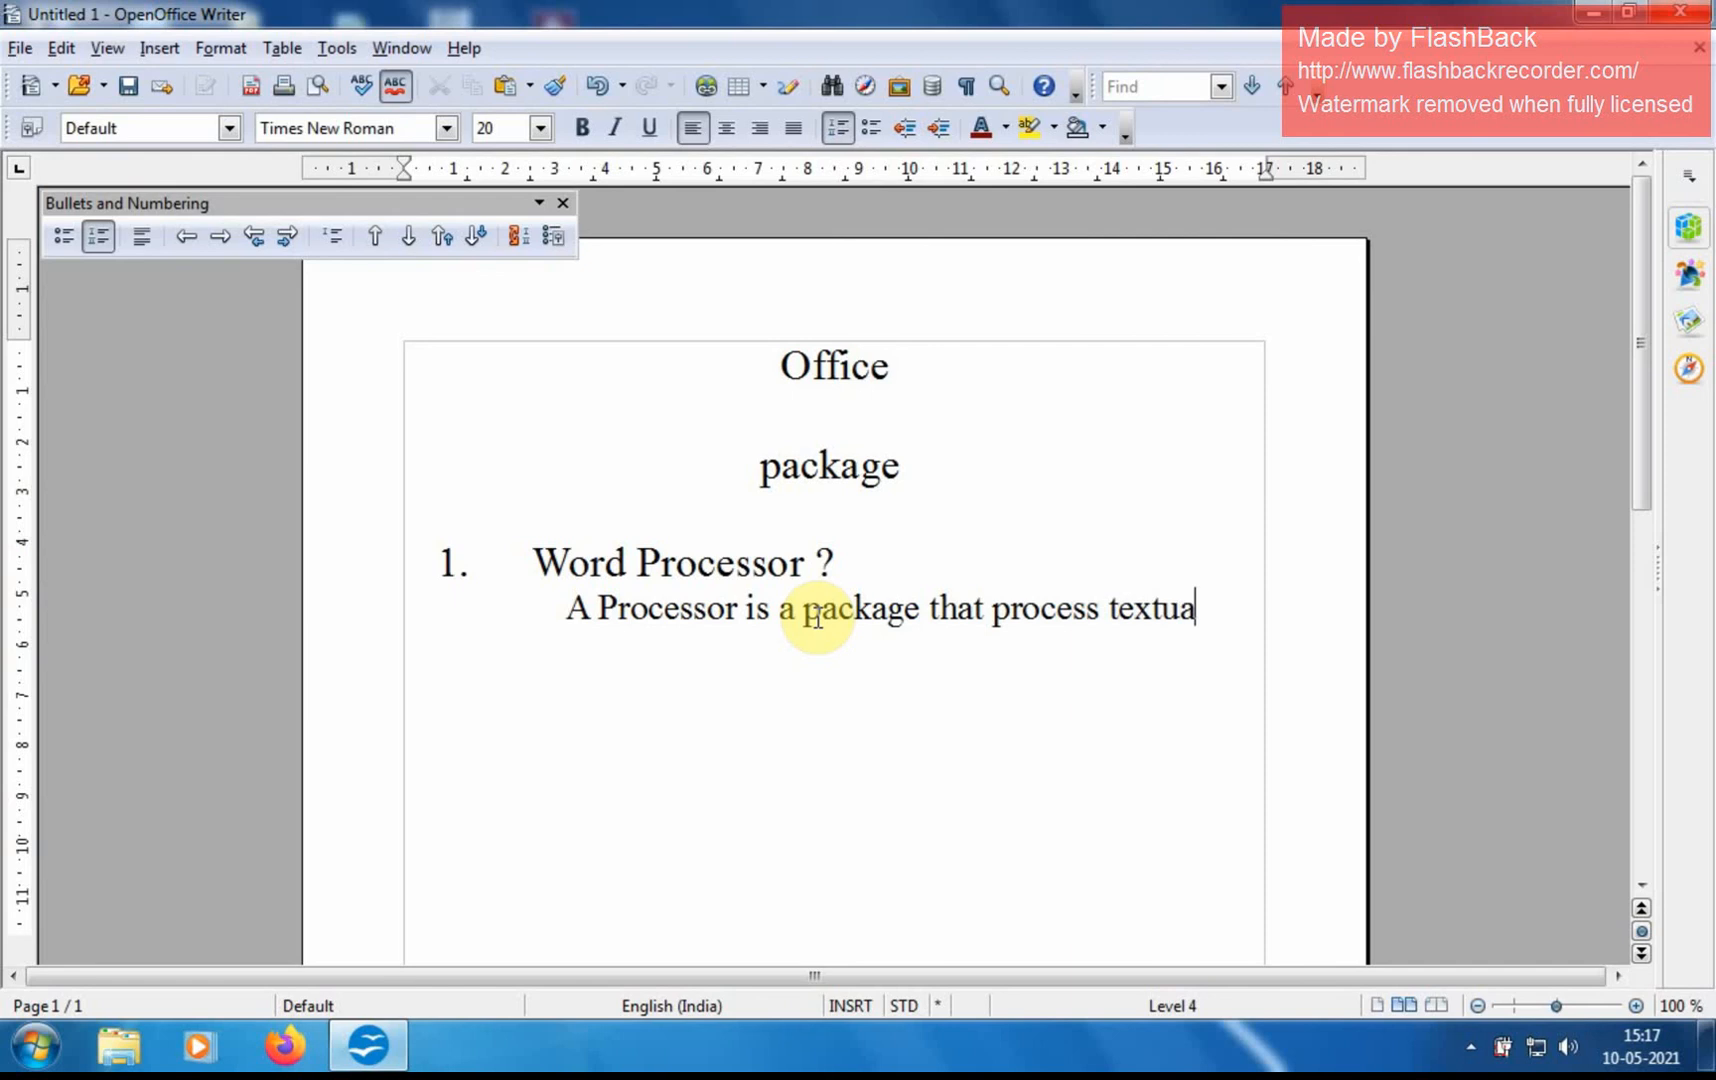
{"action": "type", "text": "l matter"}
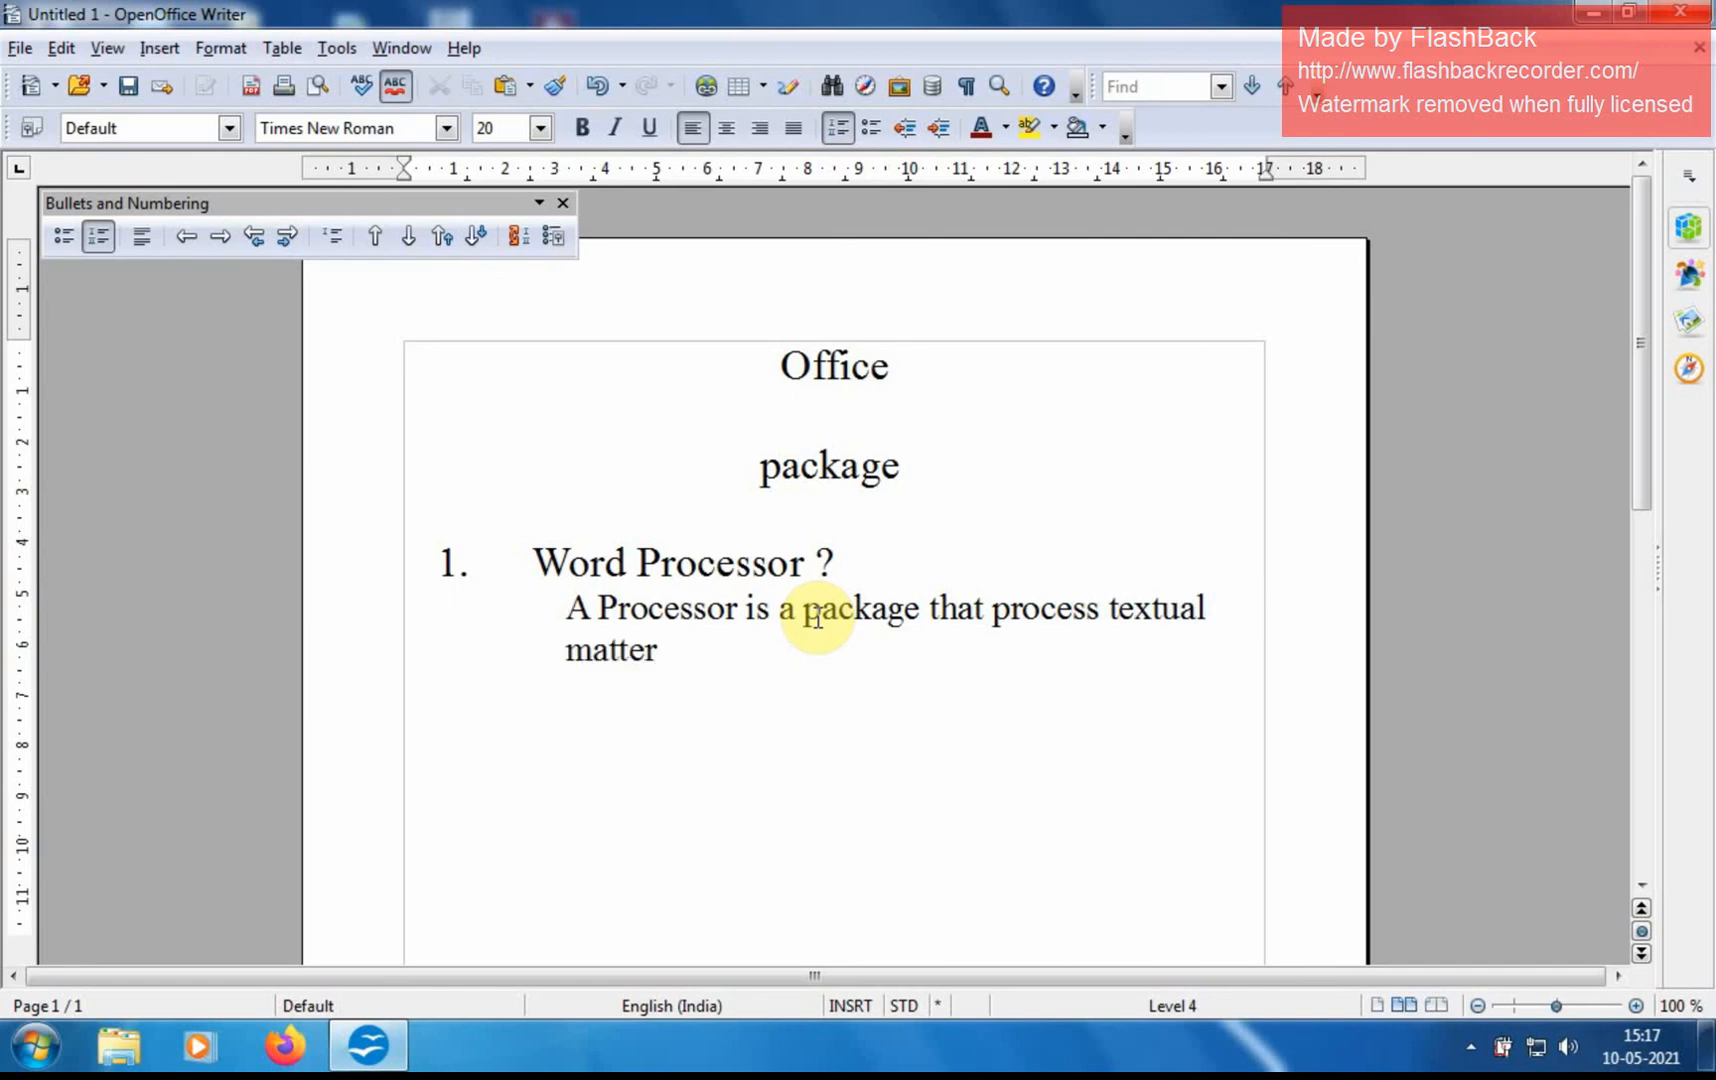
{"action": "type", "text": " and creates"}
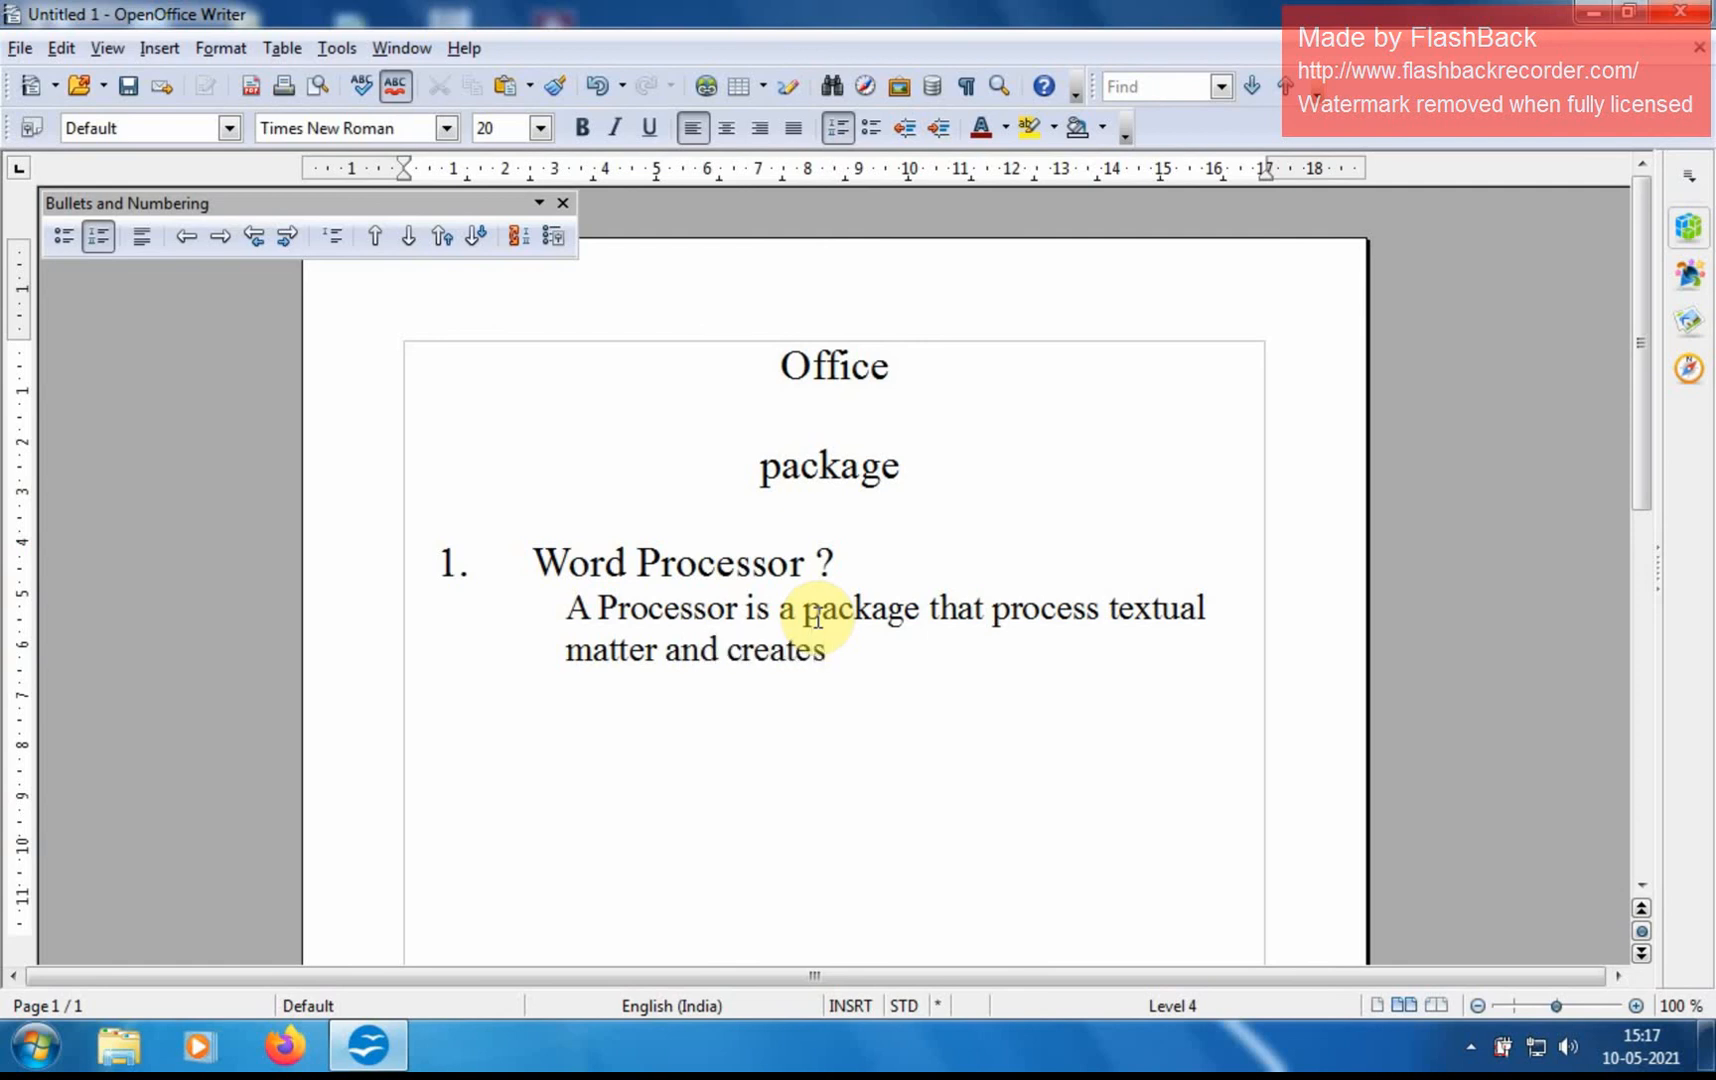
{"action": "type", "text": " organised"}
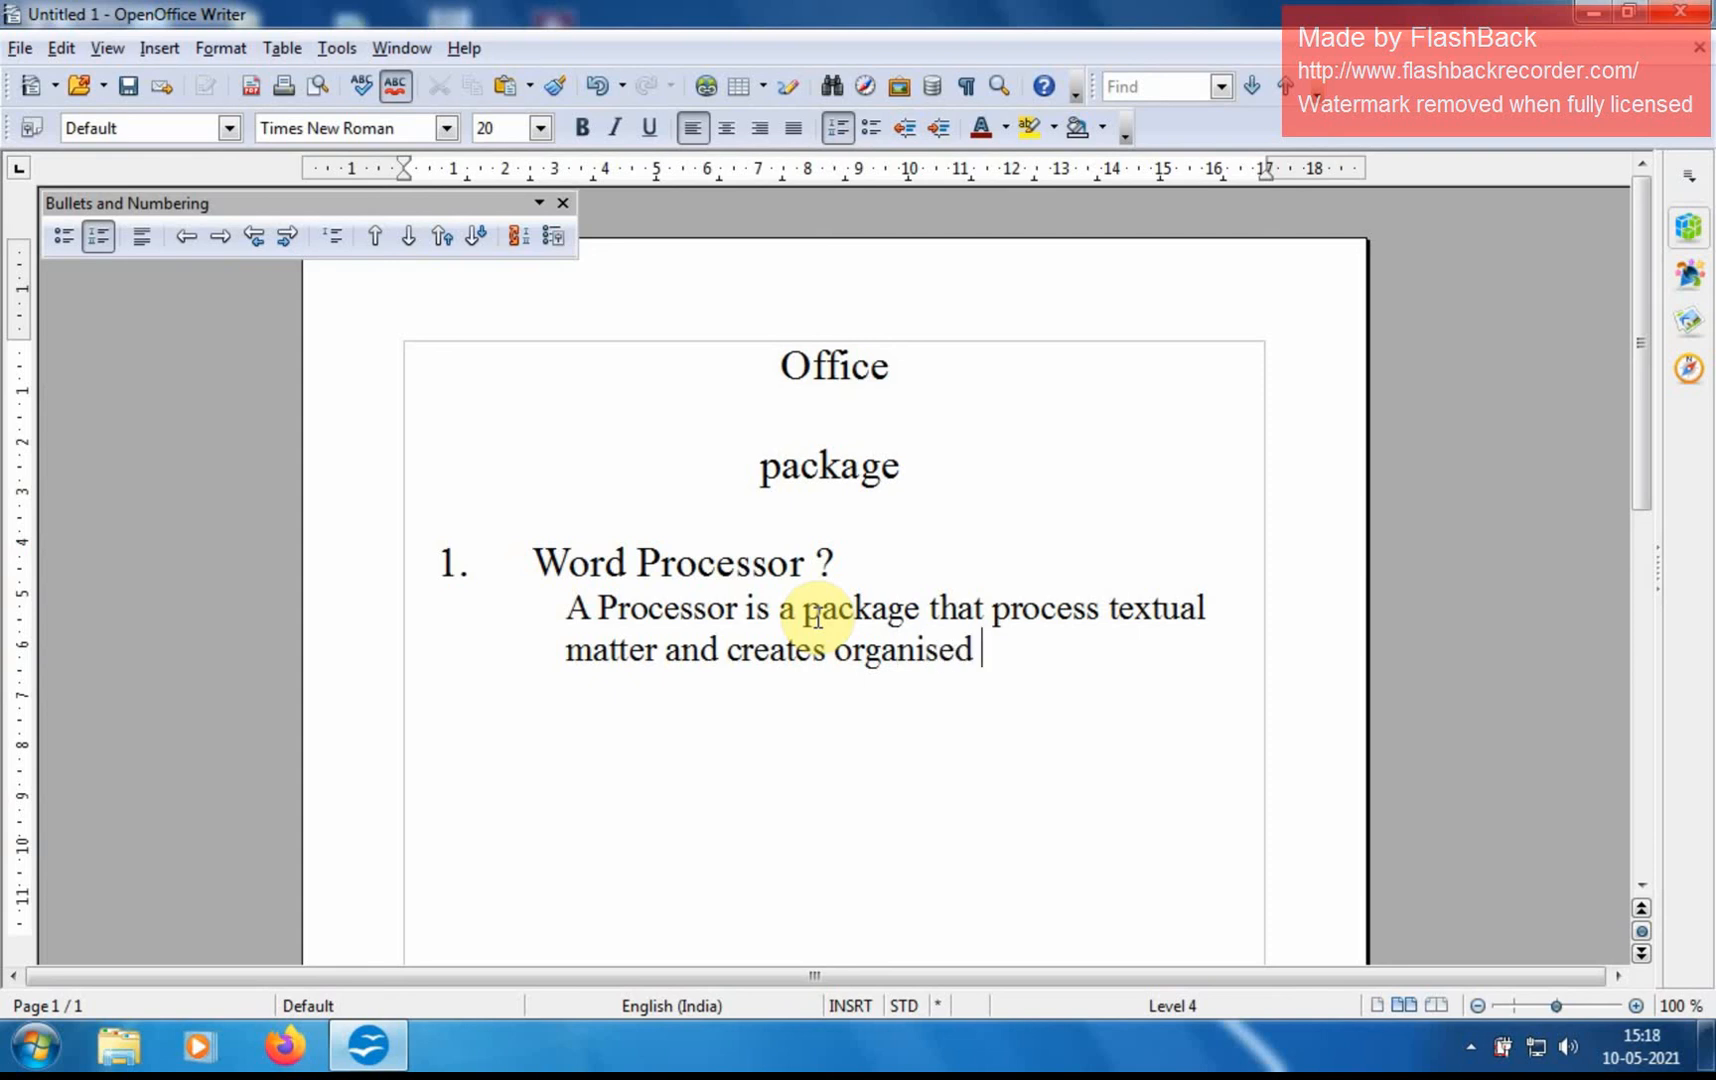
{"action": "type", "text": "and flawless "}
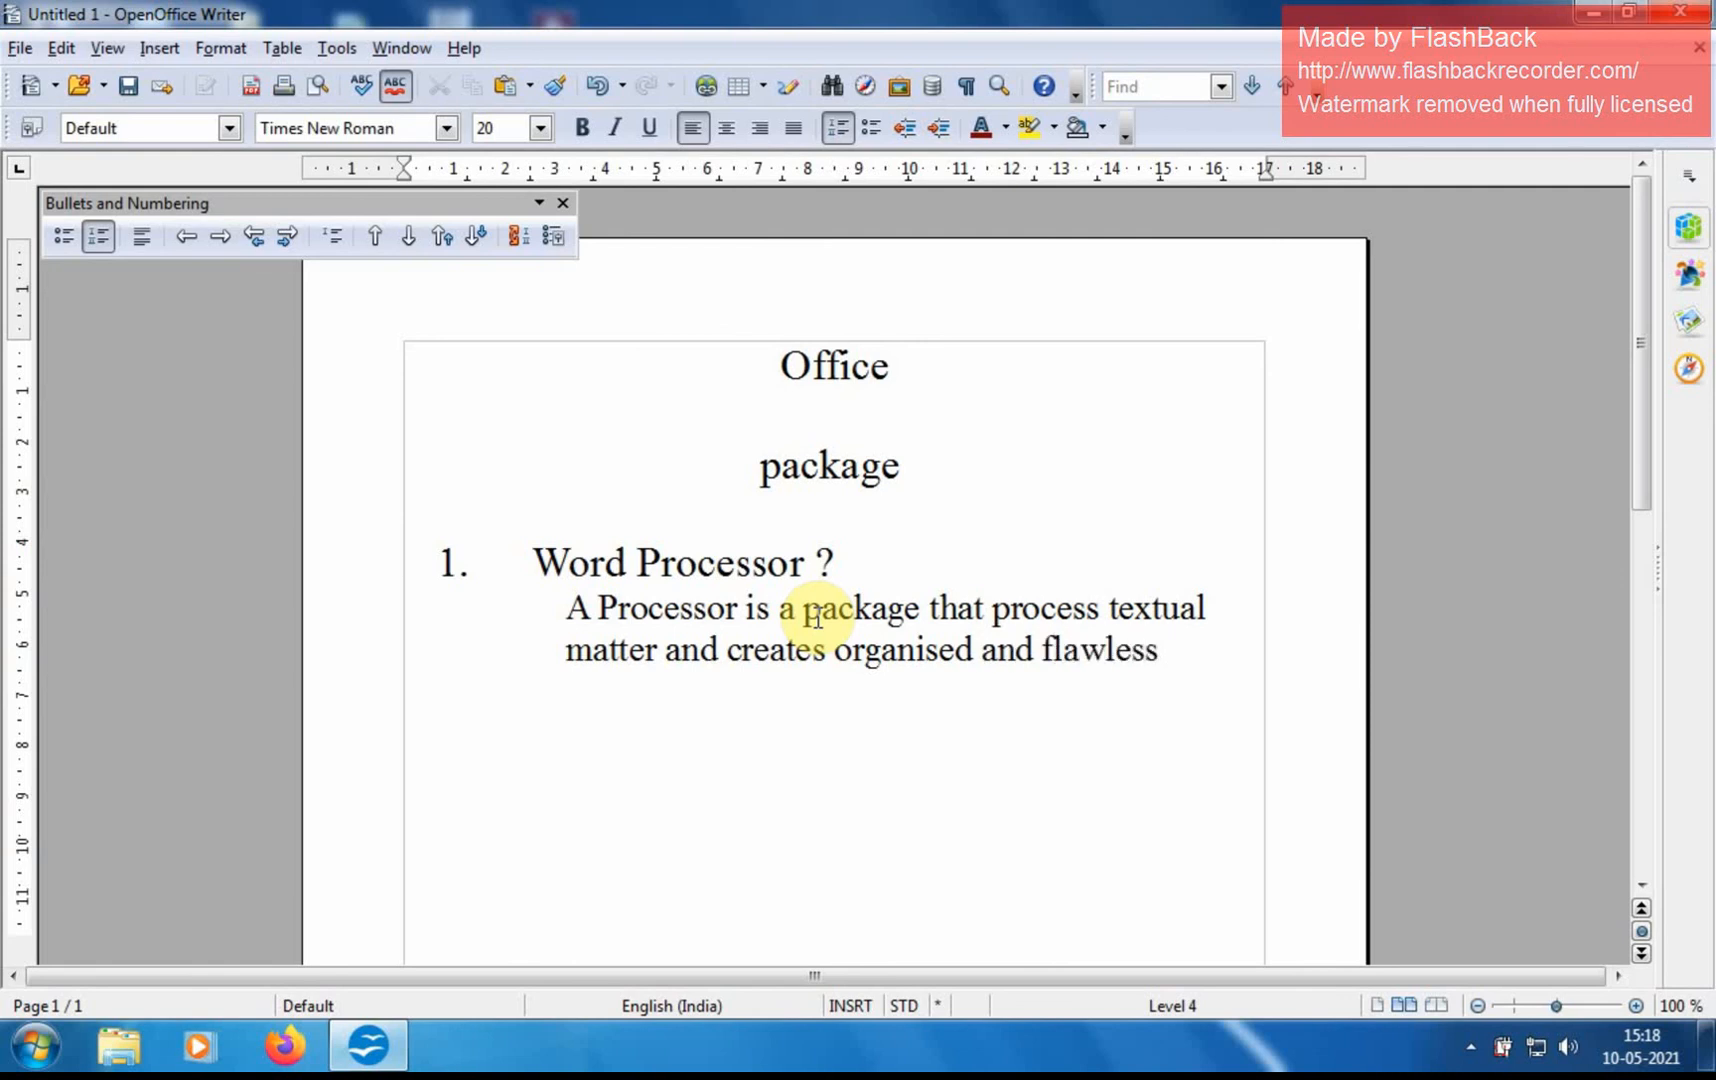
{"action": "type", "text": "document."}
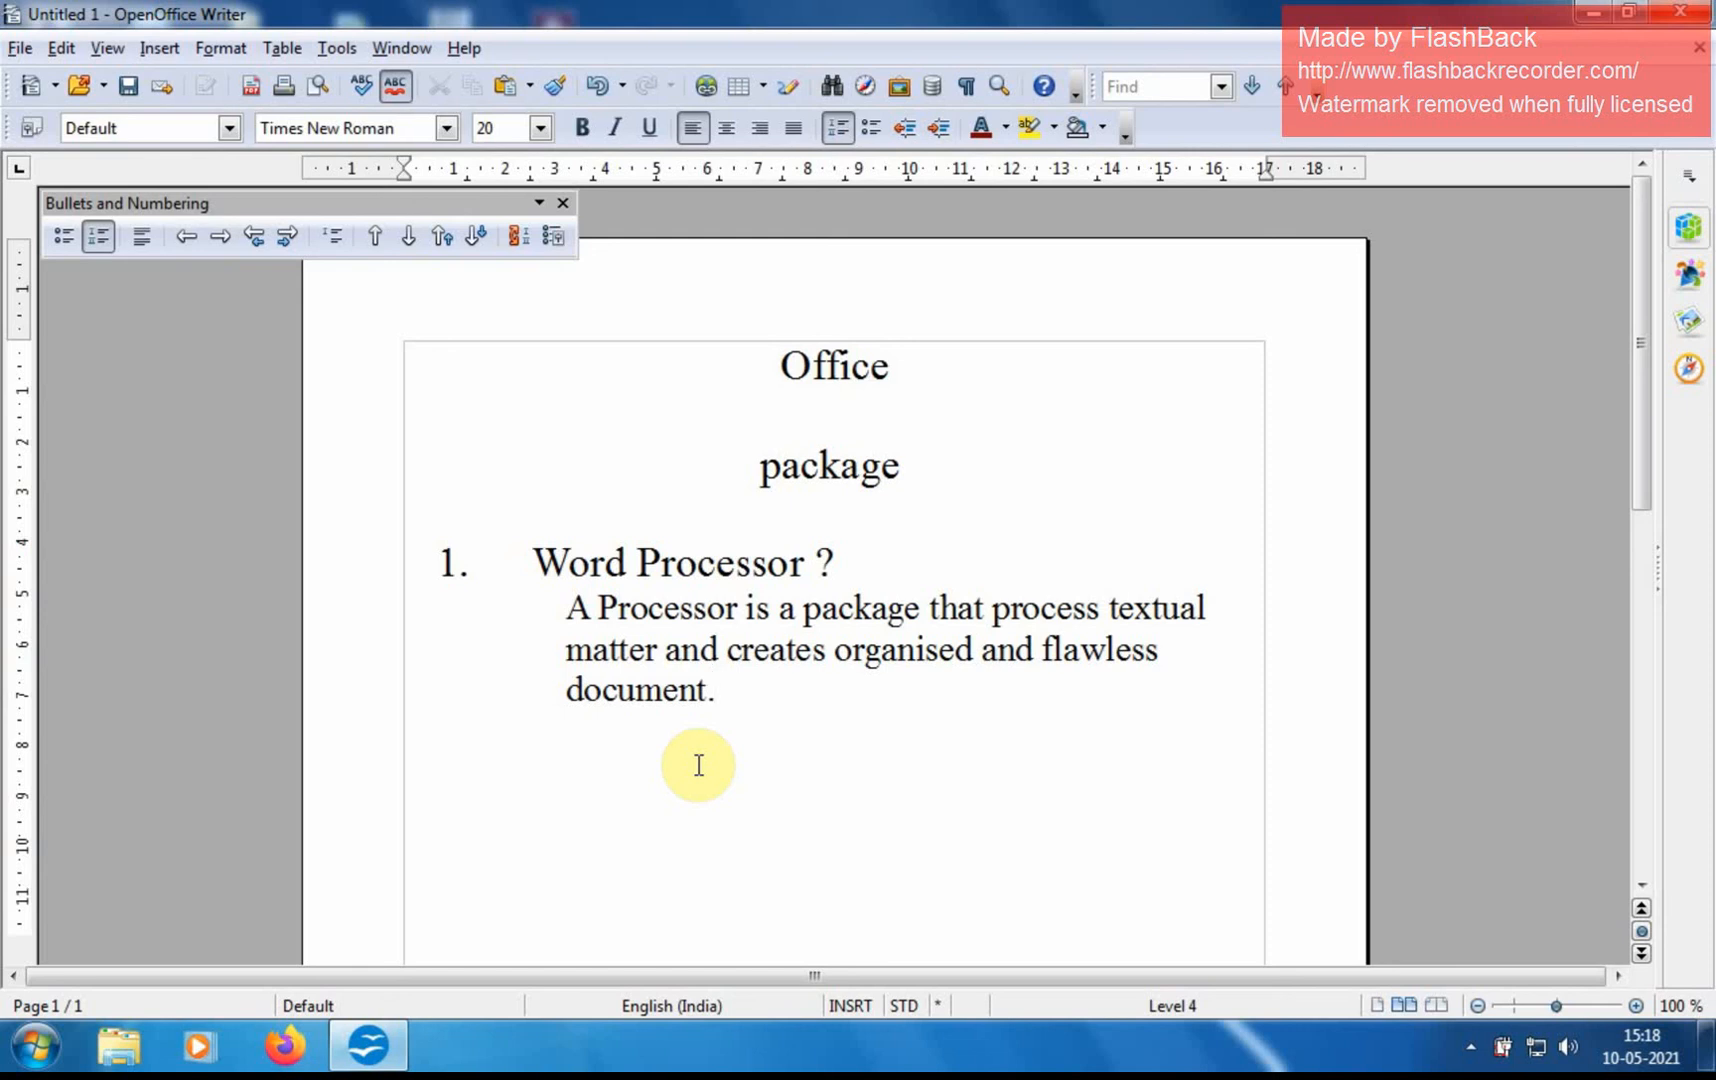
- Start an unnumbered, unindented line below the definition and enter "Fast" on it
{"action": "key", "text": "Return"}
{"action": "key", "text": "BackSpace"}
{"action": "key", "text": "BackSpace"}
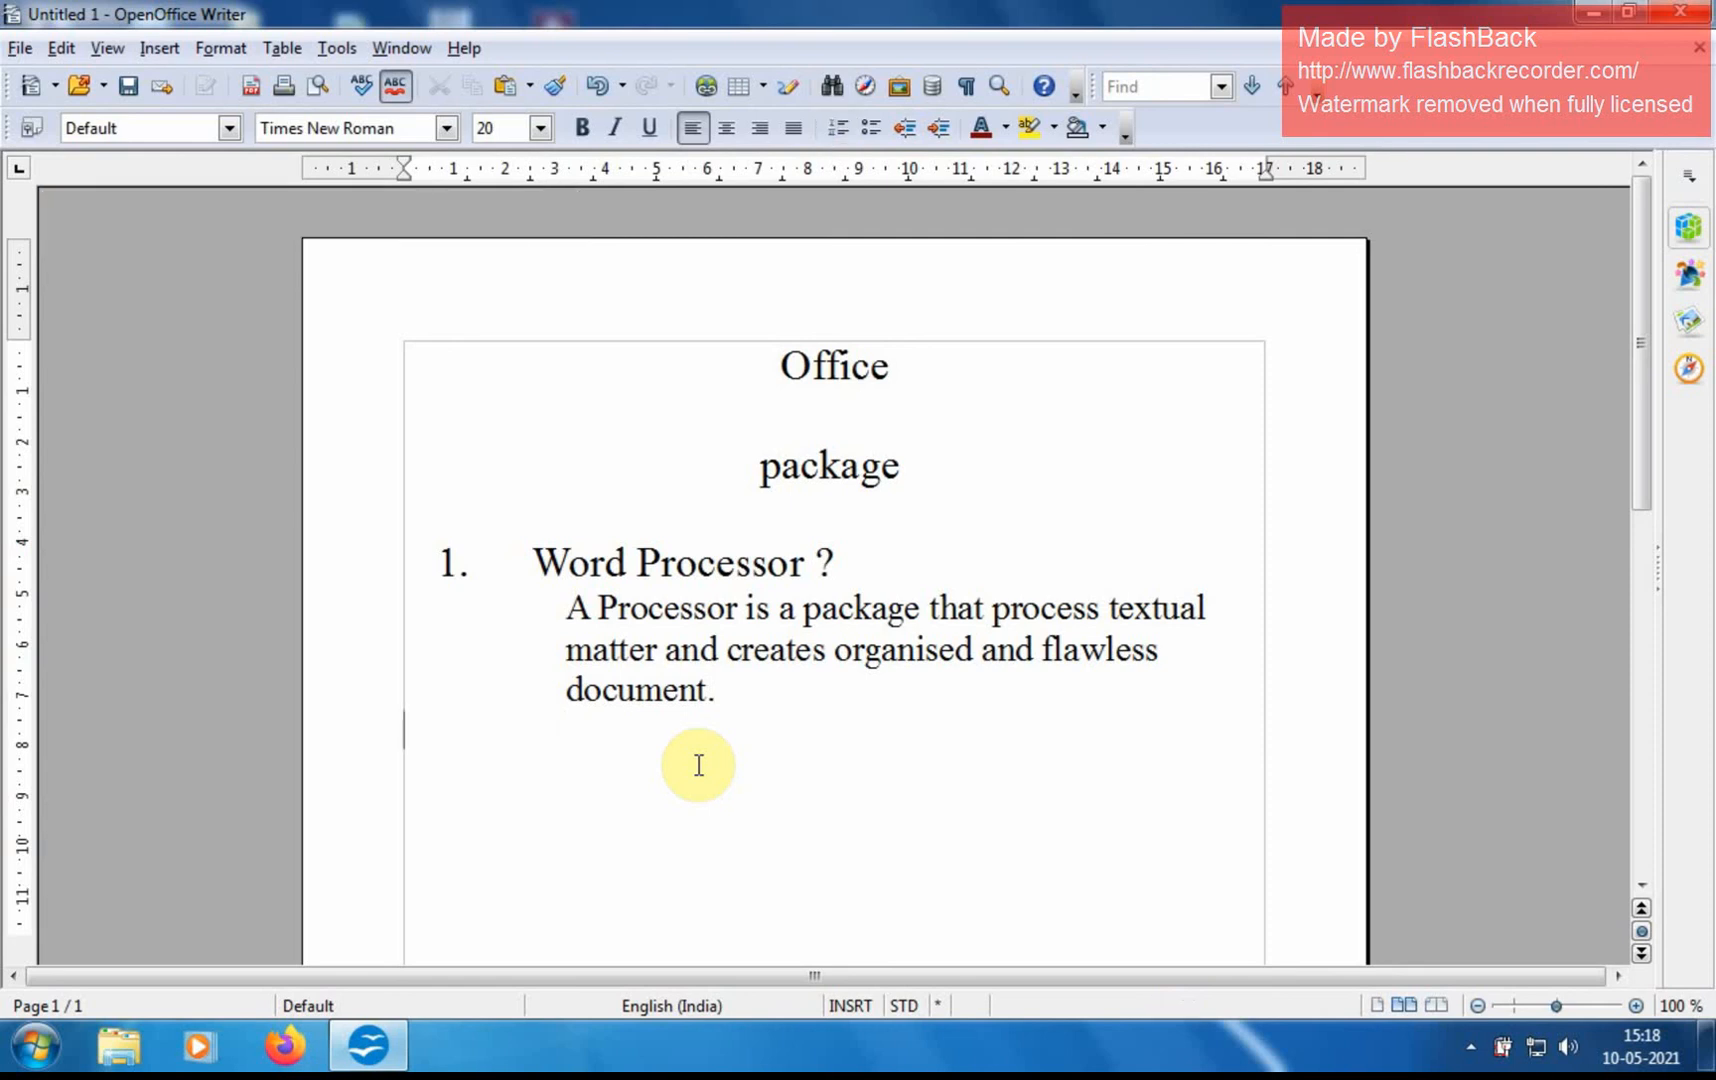
{"action": "type", "text": "Fast"}
{"action": "key", "text": "Return"}
- Enter "Editting" on the line below "Fast", without any gap after its first letter
{"action": "type", "text": "E"}
{"action": "key", "text": "Tab"}
{"action": "type", "text": "ditting"}
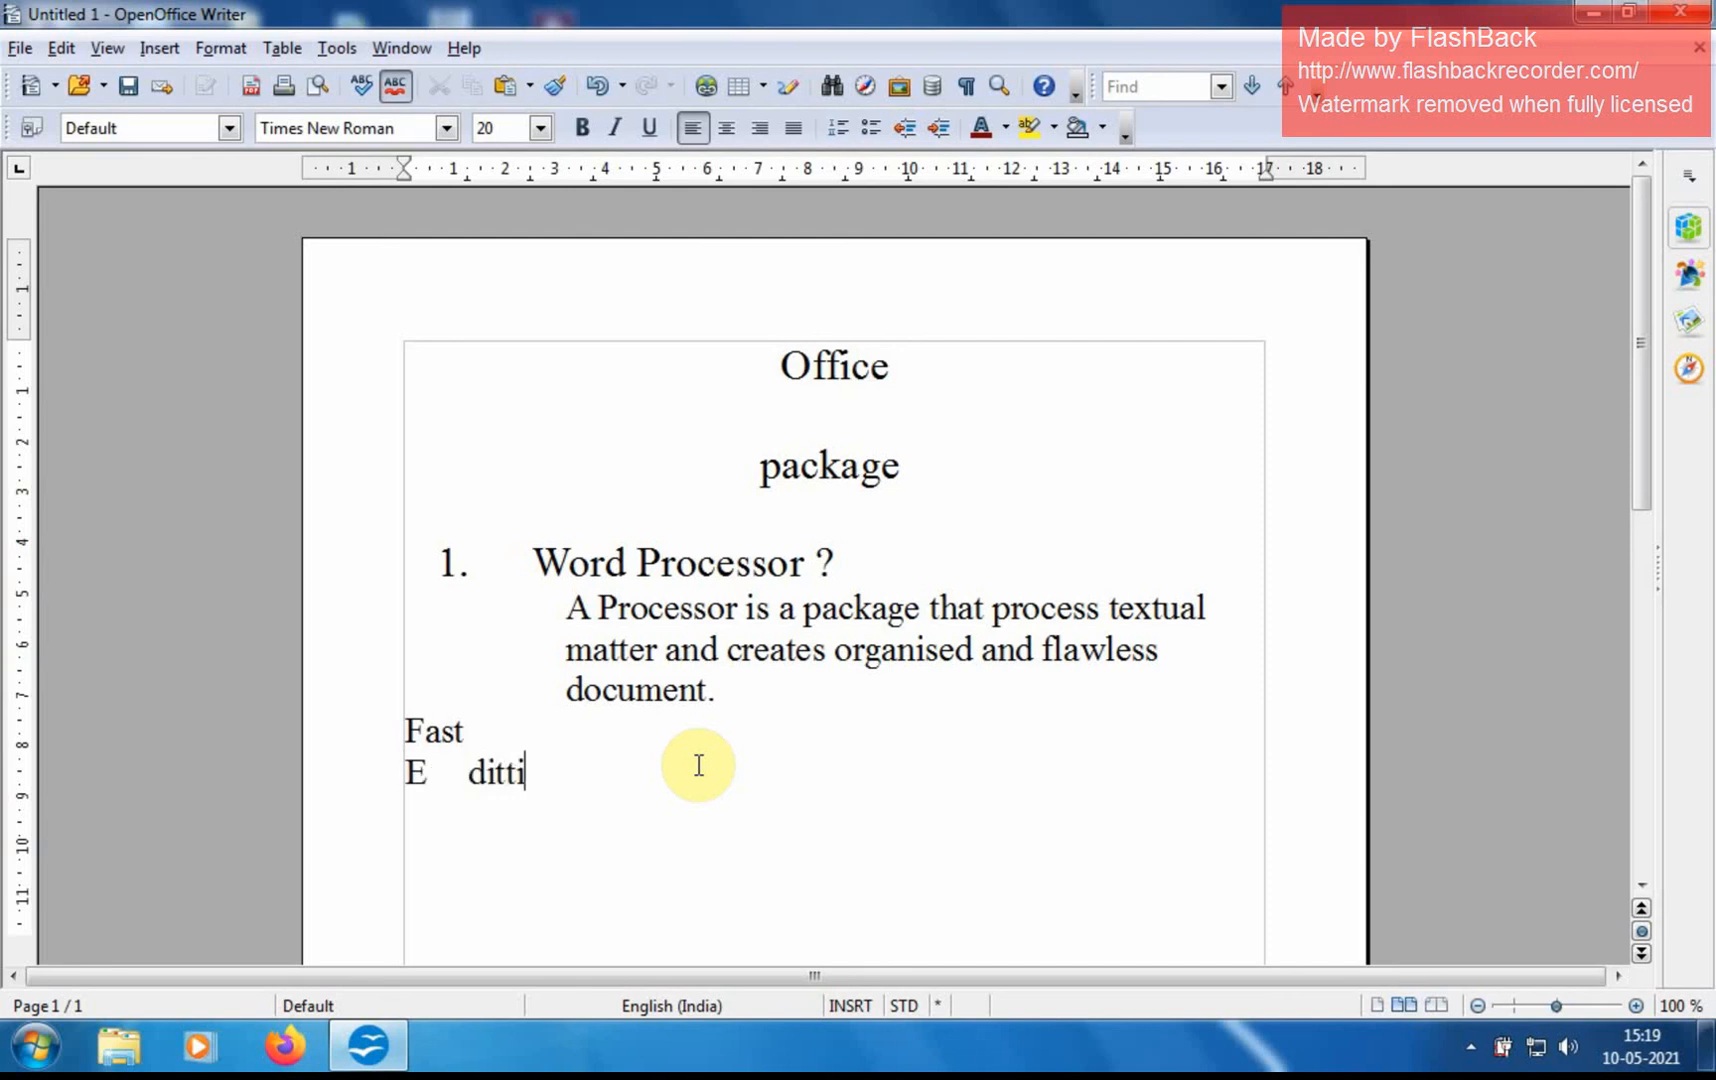
{"action": "key", "text": "BackSpace"}
{"action": "key", "text": "BackSpace"}
{"action": "key", "text": "BackSpace"}
{"action": "key", "text": "BackSpace"}
{"action": "key", "text": "BackSpace"}
{"action": "key", "text": "BackSpace"}
{"action": "key", "text": "BackSpace"}
{"action": "key", "text": "BackSpace"}
{"action": "type", "text": "ditting"}
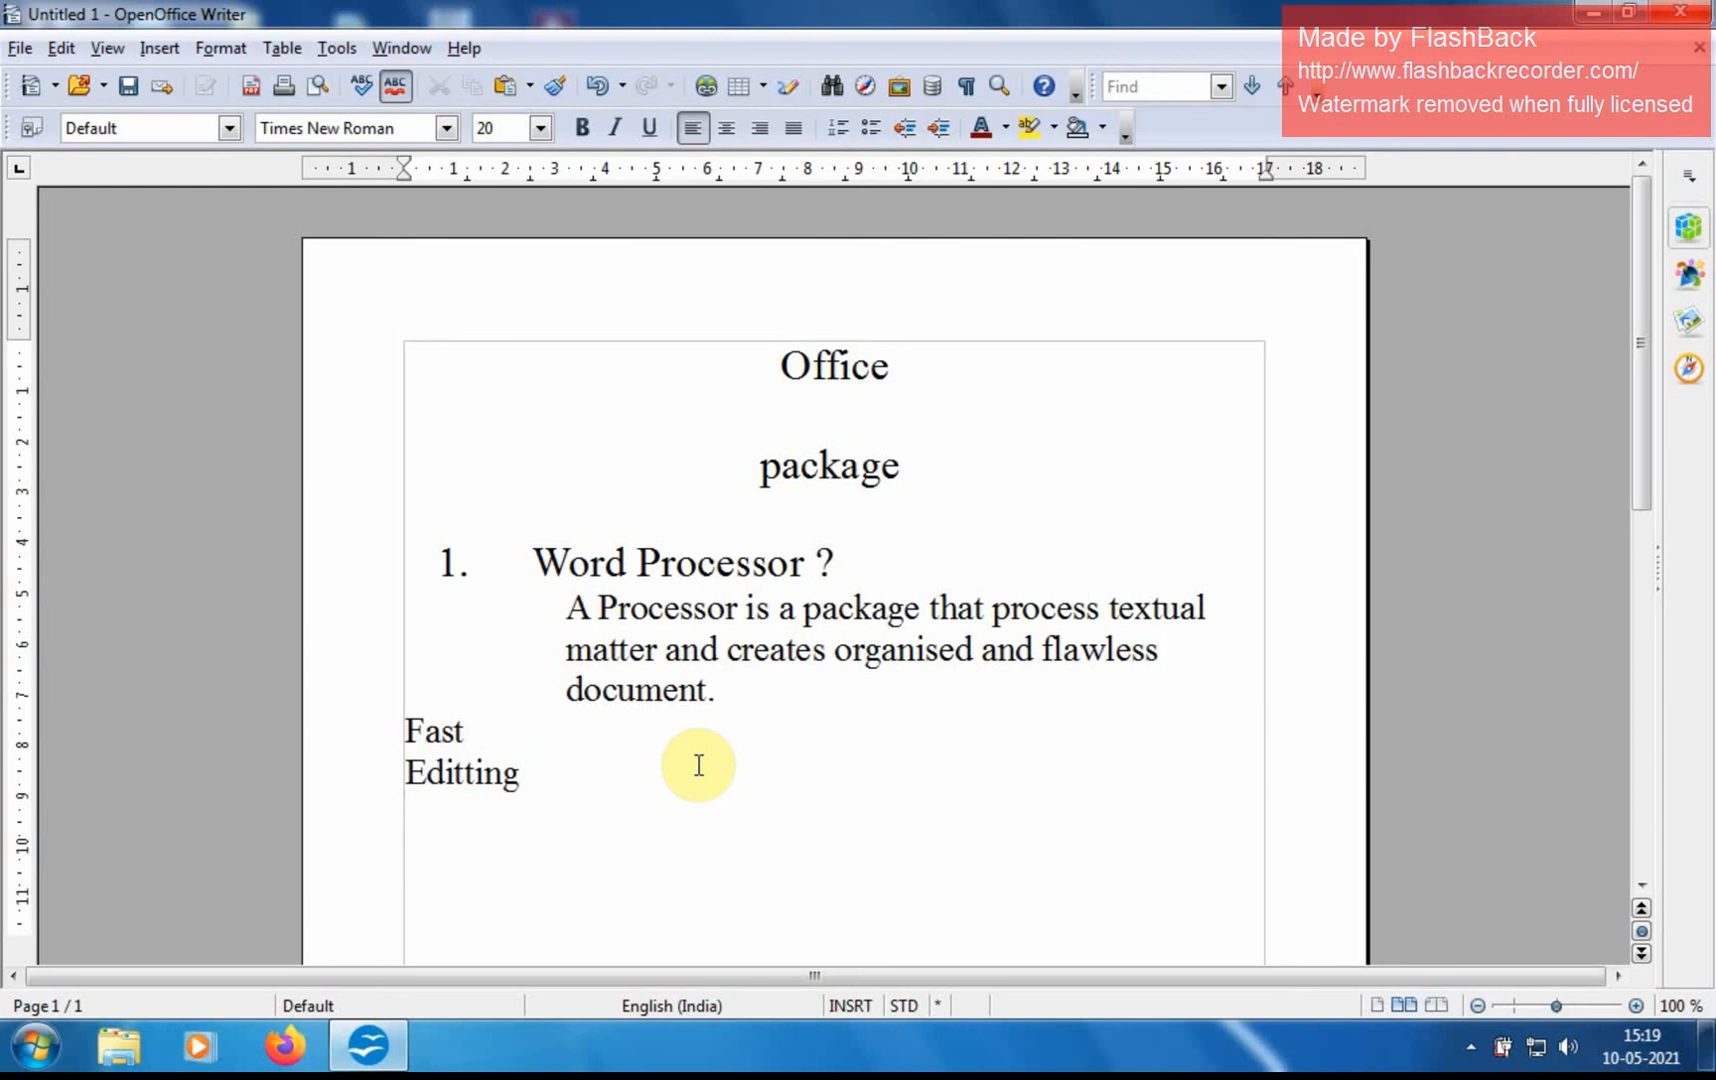
- Add the lines "Permanent storage" and "ormatting" below "Editting"
{"action": "type", "text": "Permane"}
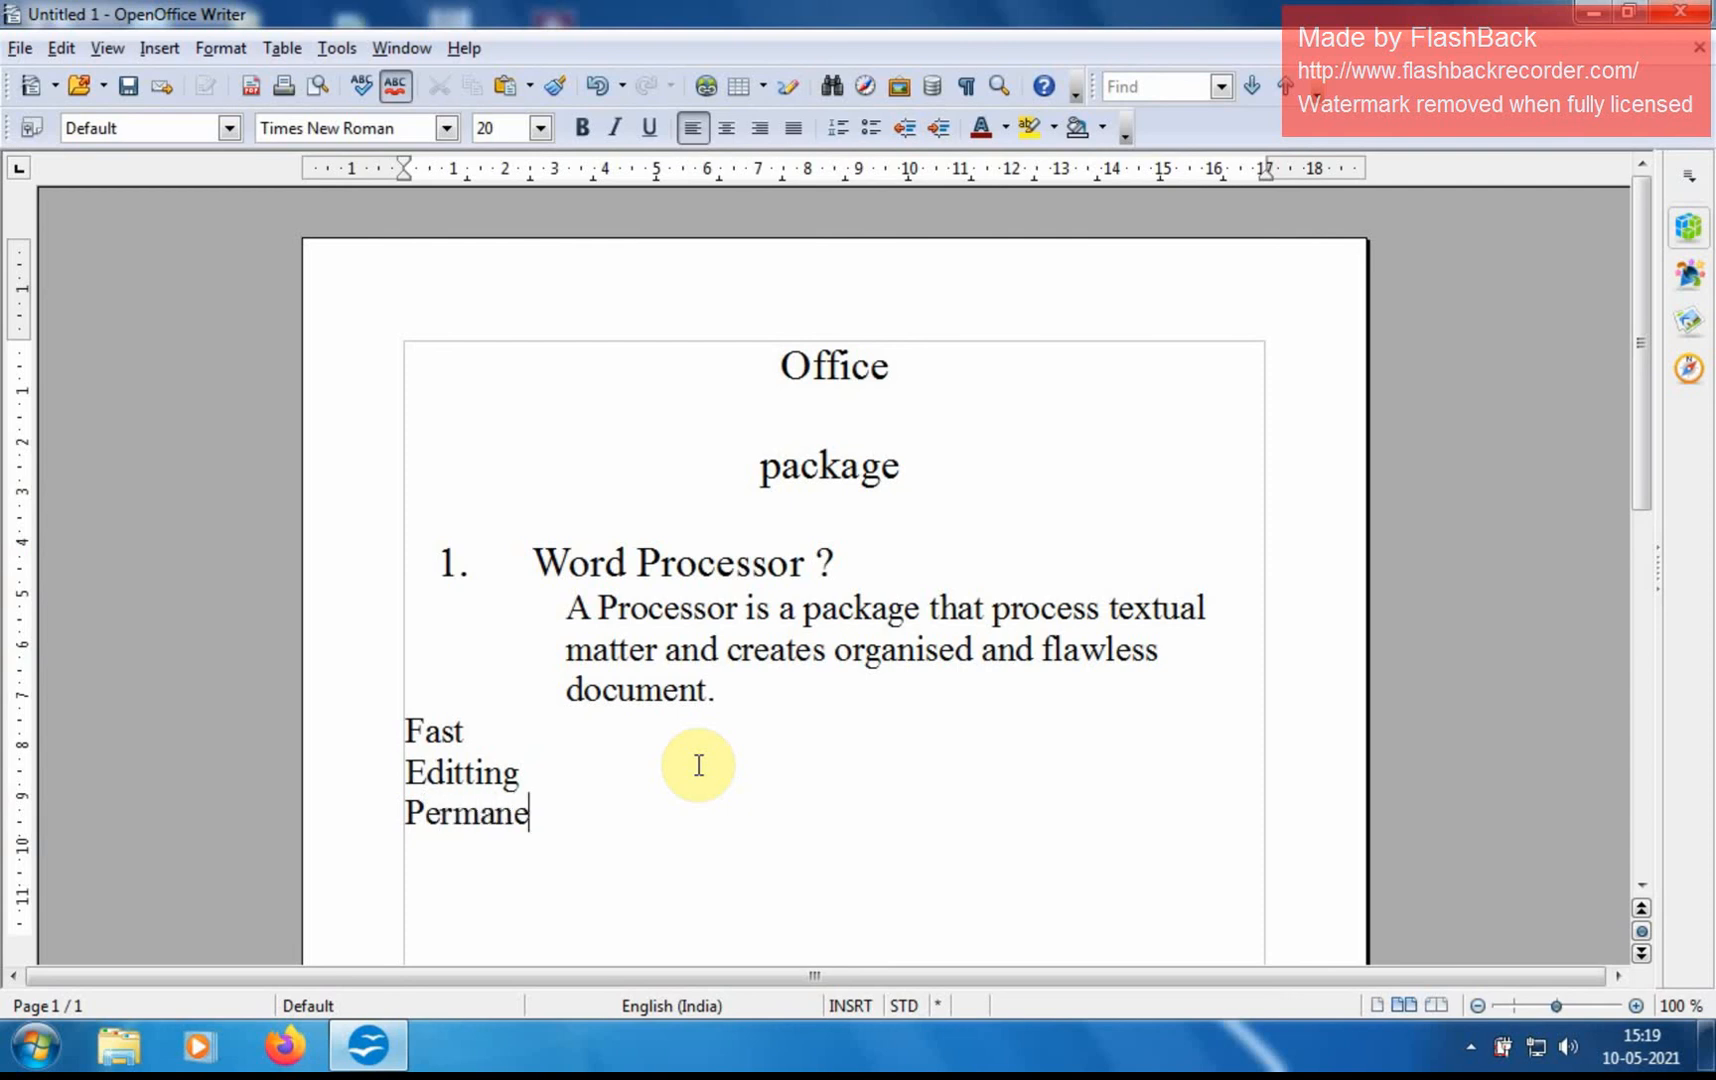
{"action": "key", "text": "BackSpace"}
{"action": "type", "text": "ent storage "}
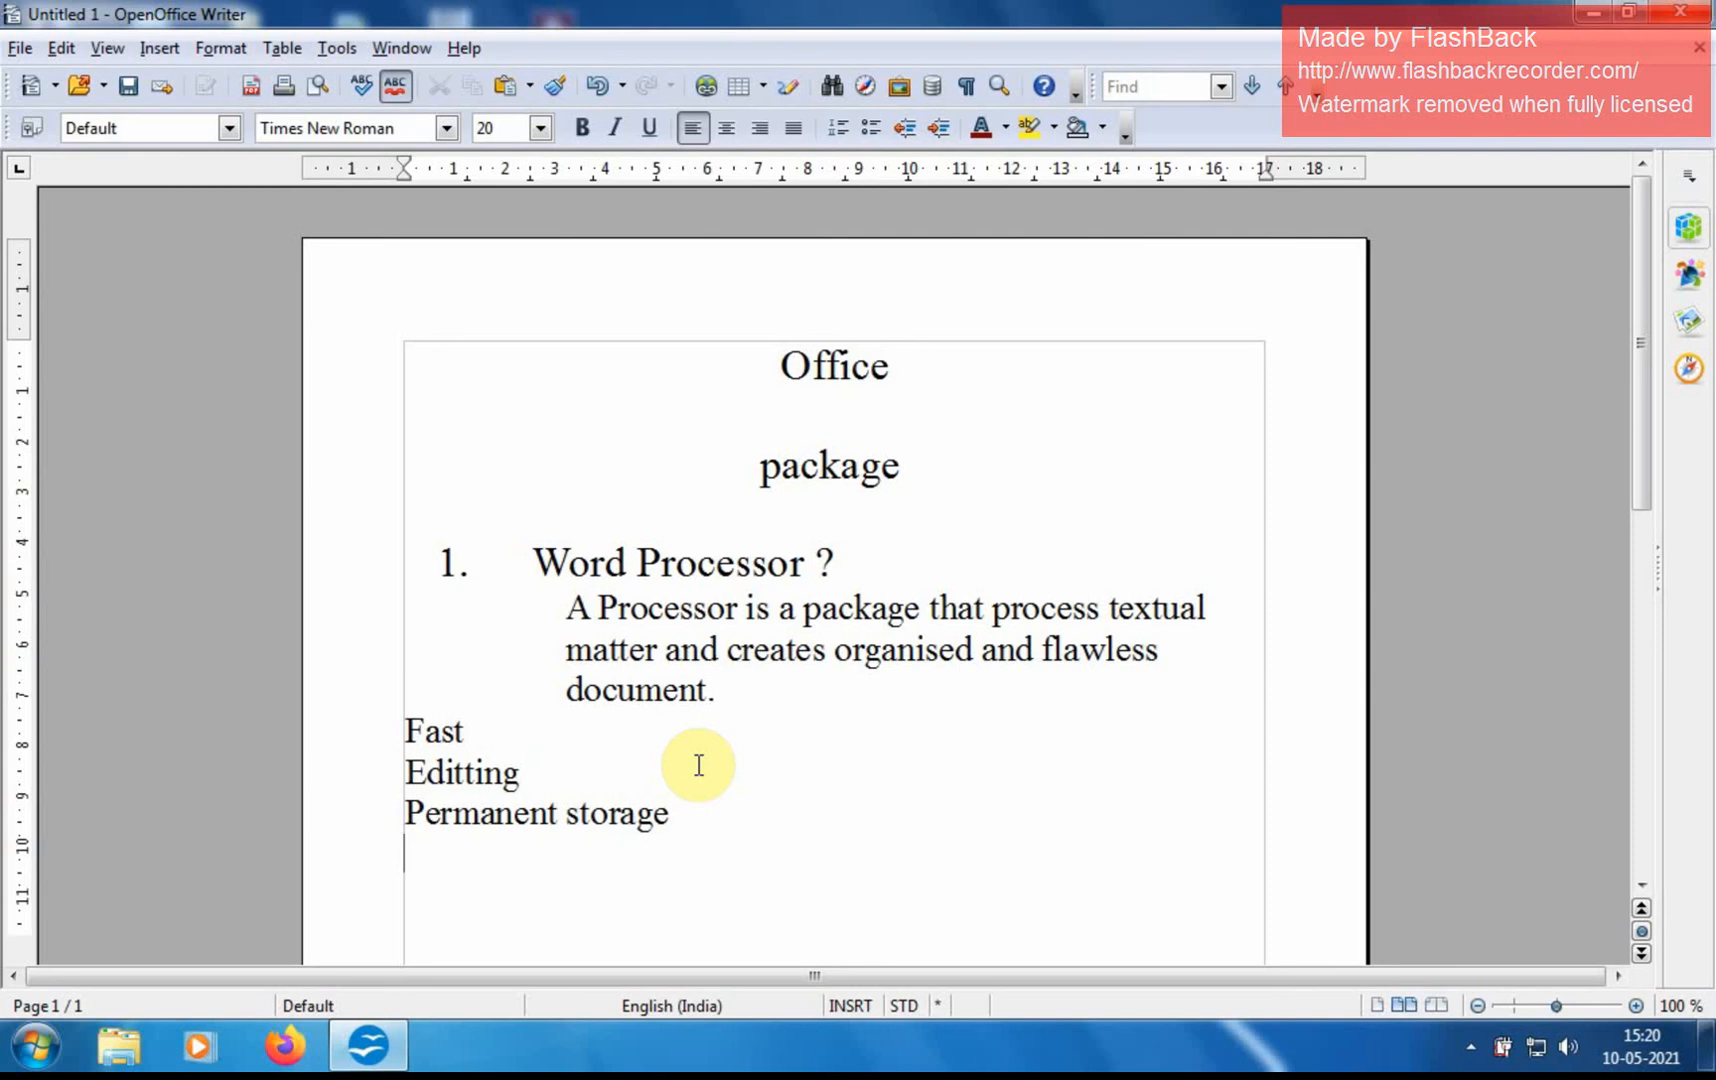
{"action": "type", "text": "ormatting"}
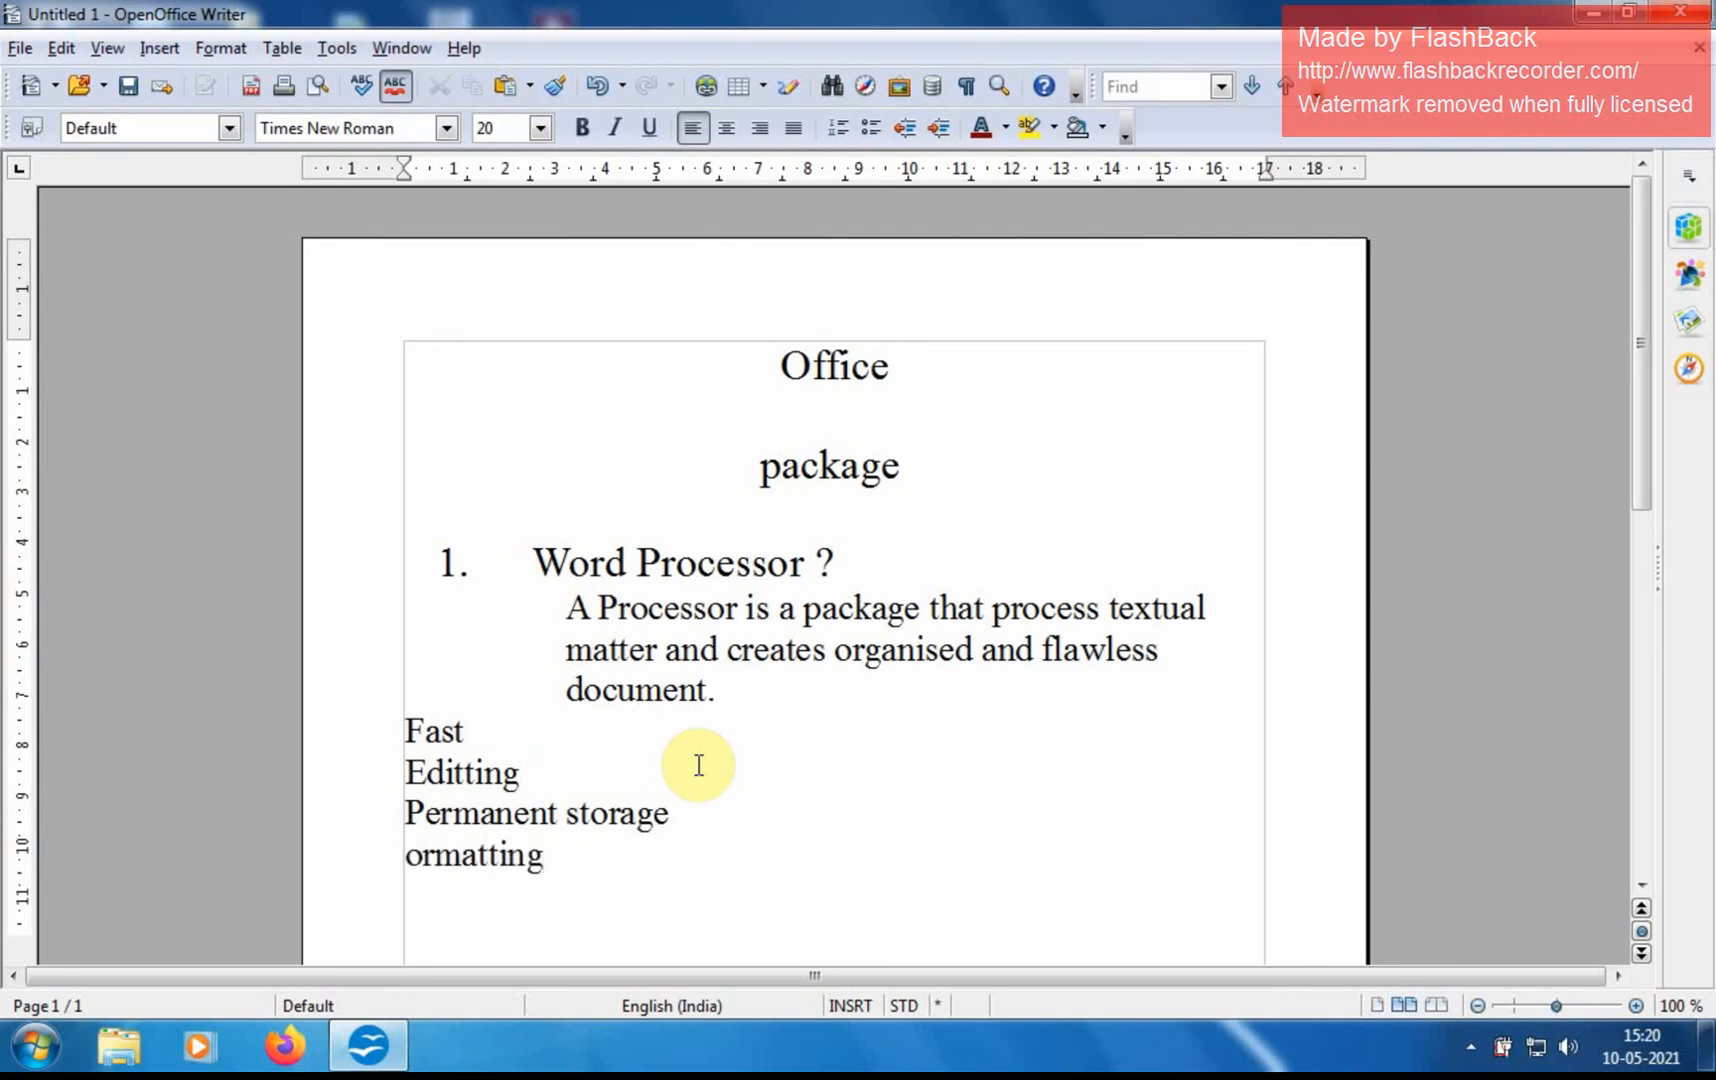
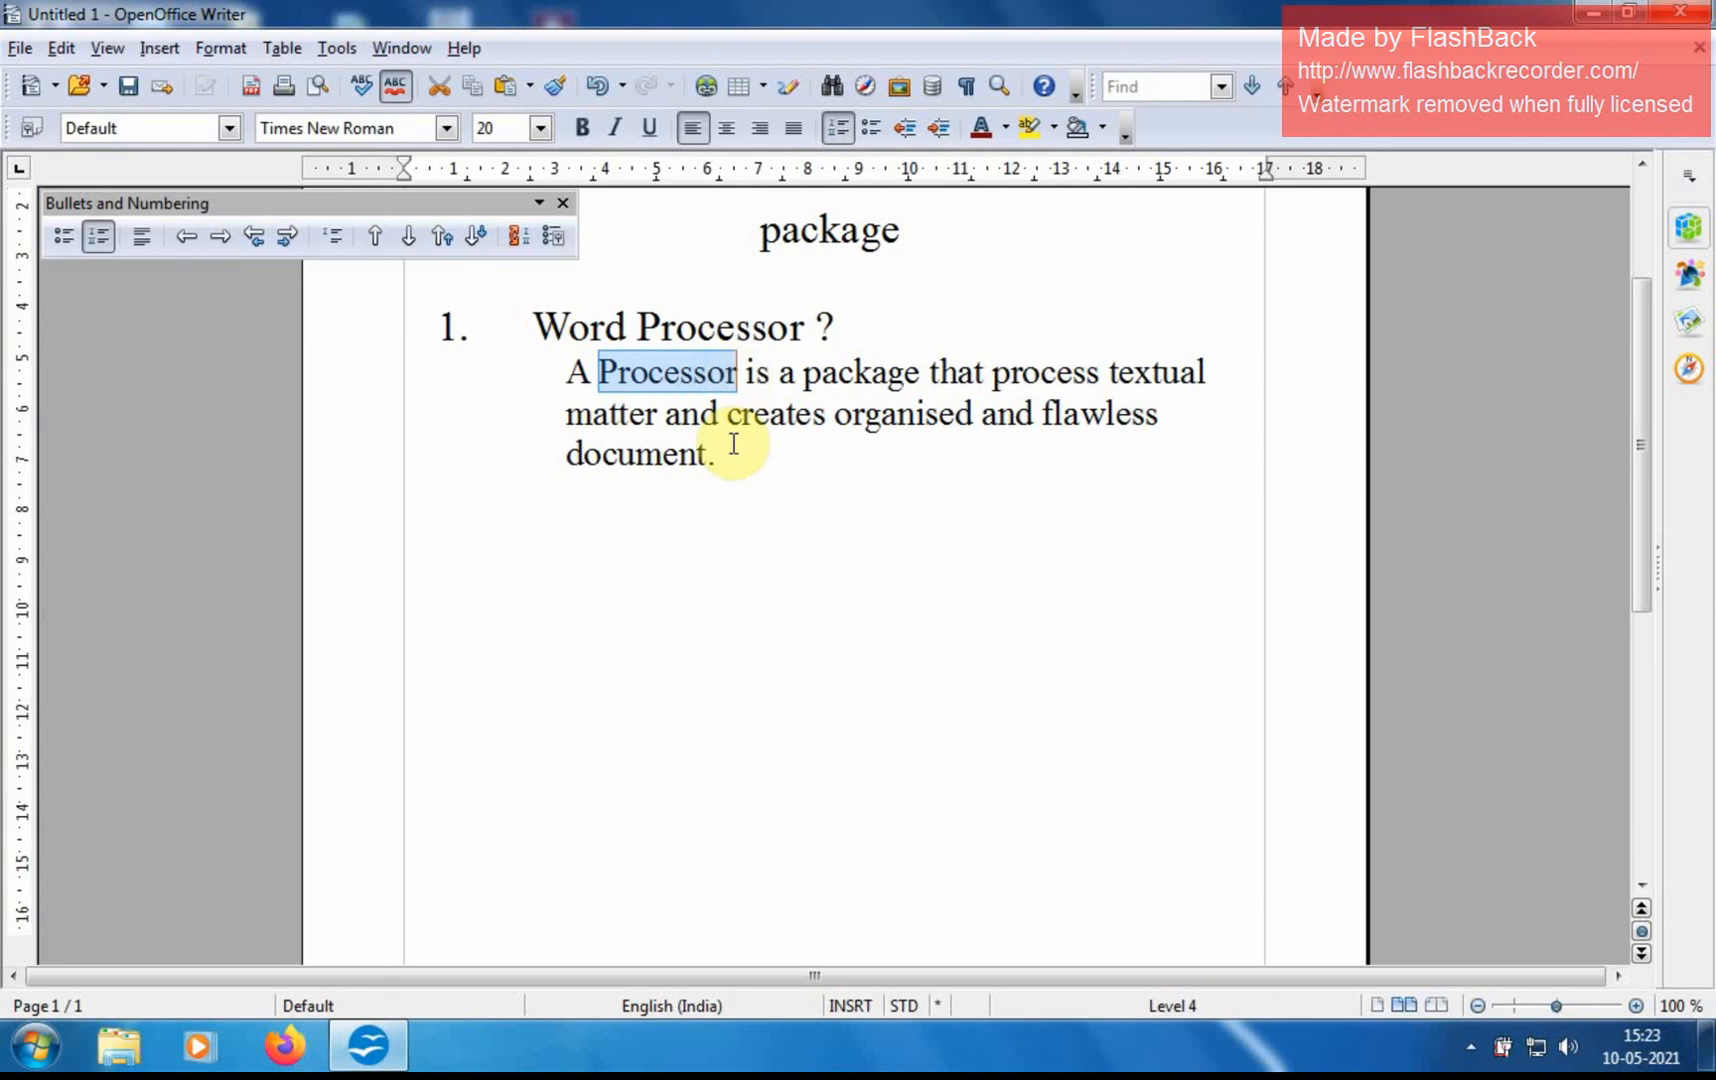
- Practise selecting the word "Processor" and the whole definition sentence, clearing the selection each time
{"action": "left_click", "coordinate": [728, 446]}
{"action": "left_click", "coordinate": [676, 374]}
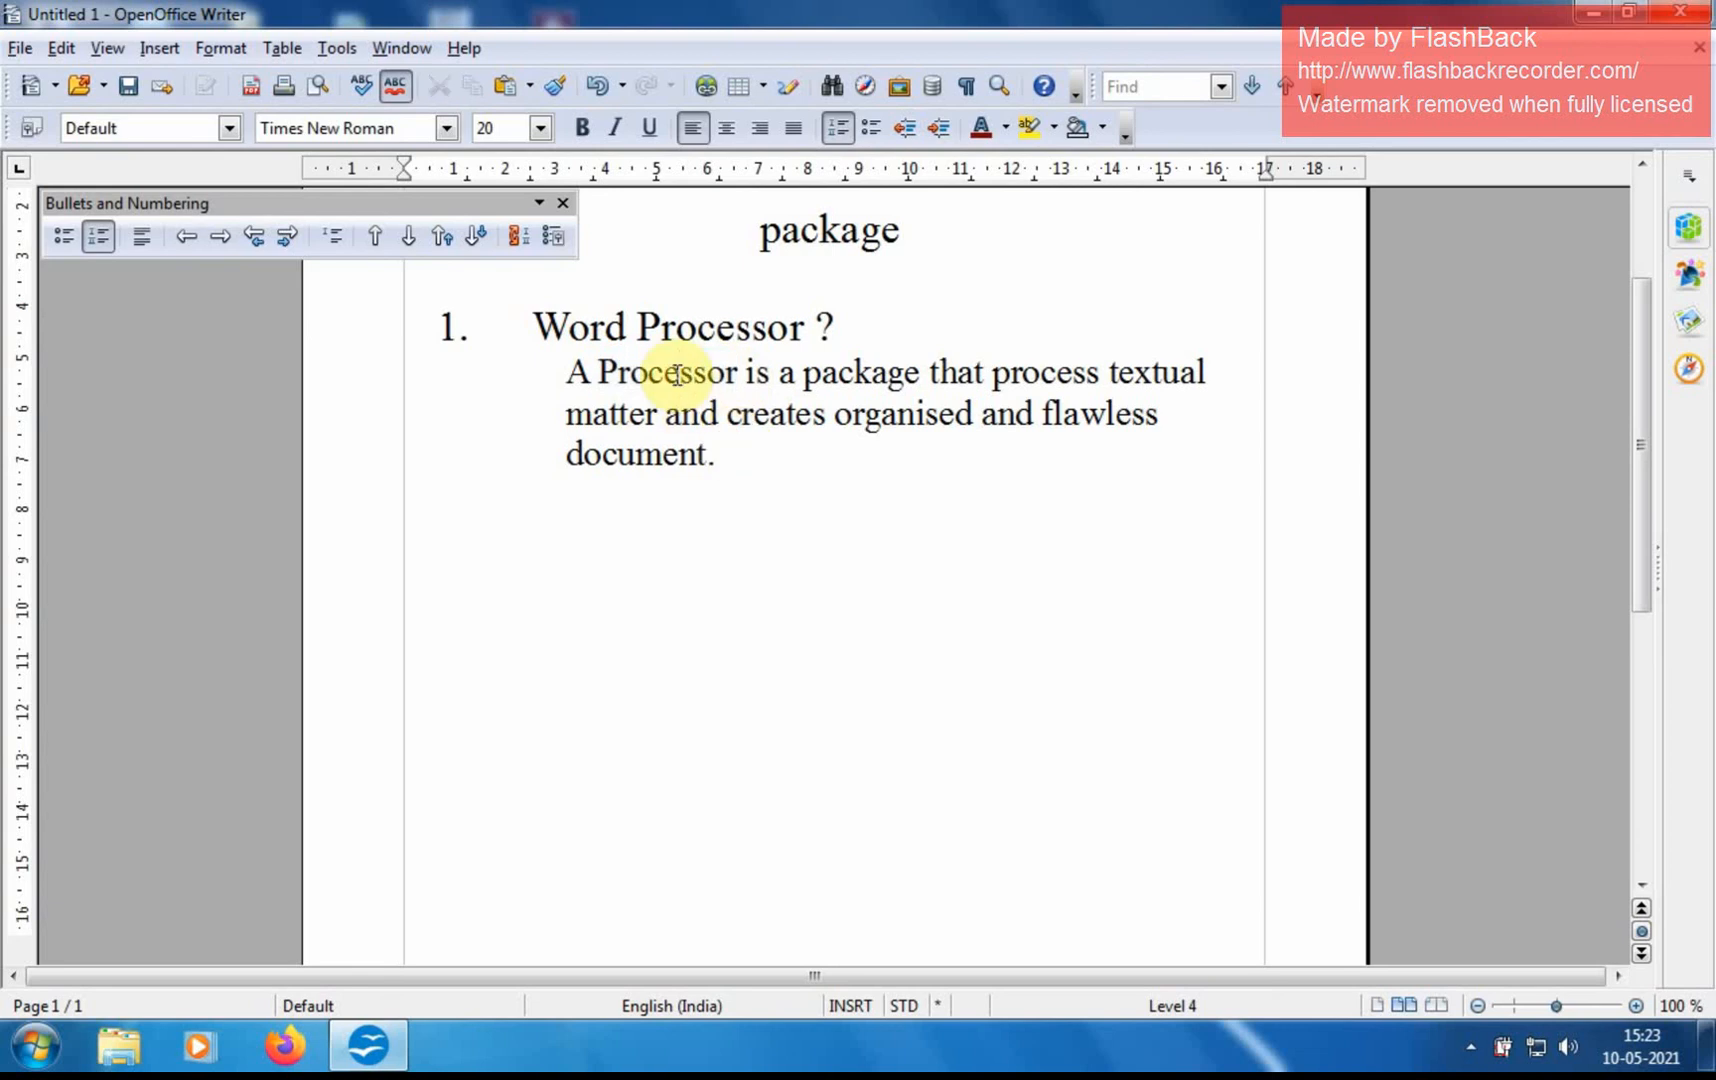
{"action": "double_click", "coordinate": [678, 374]}
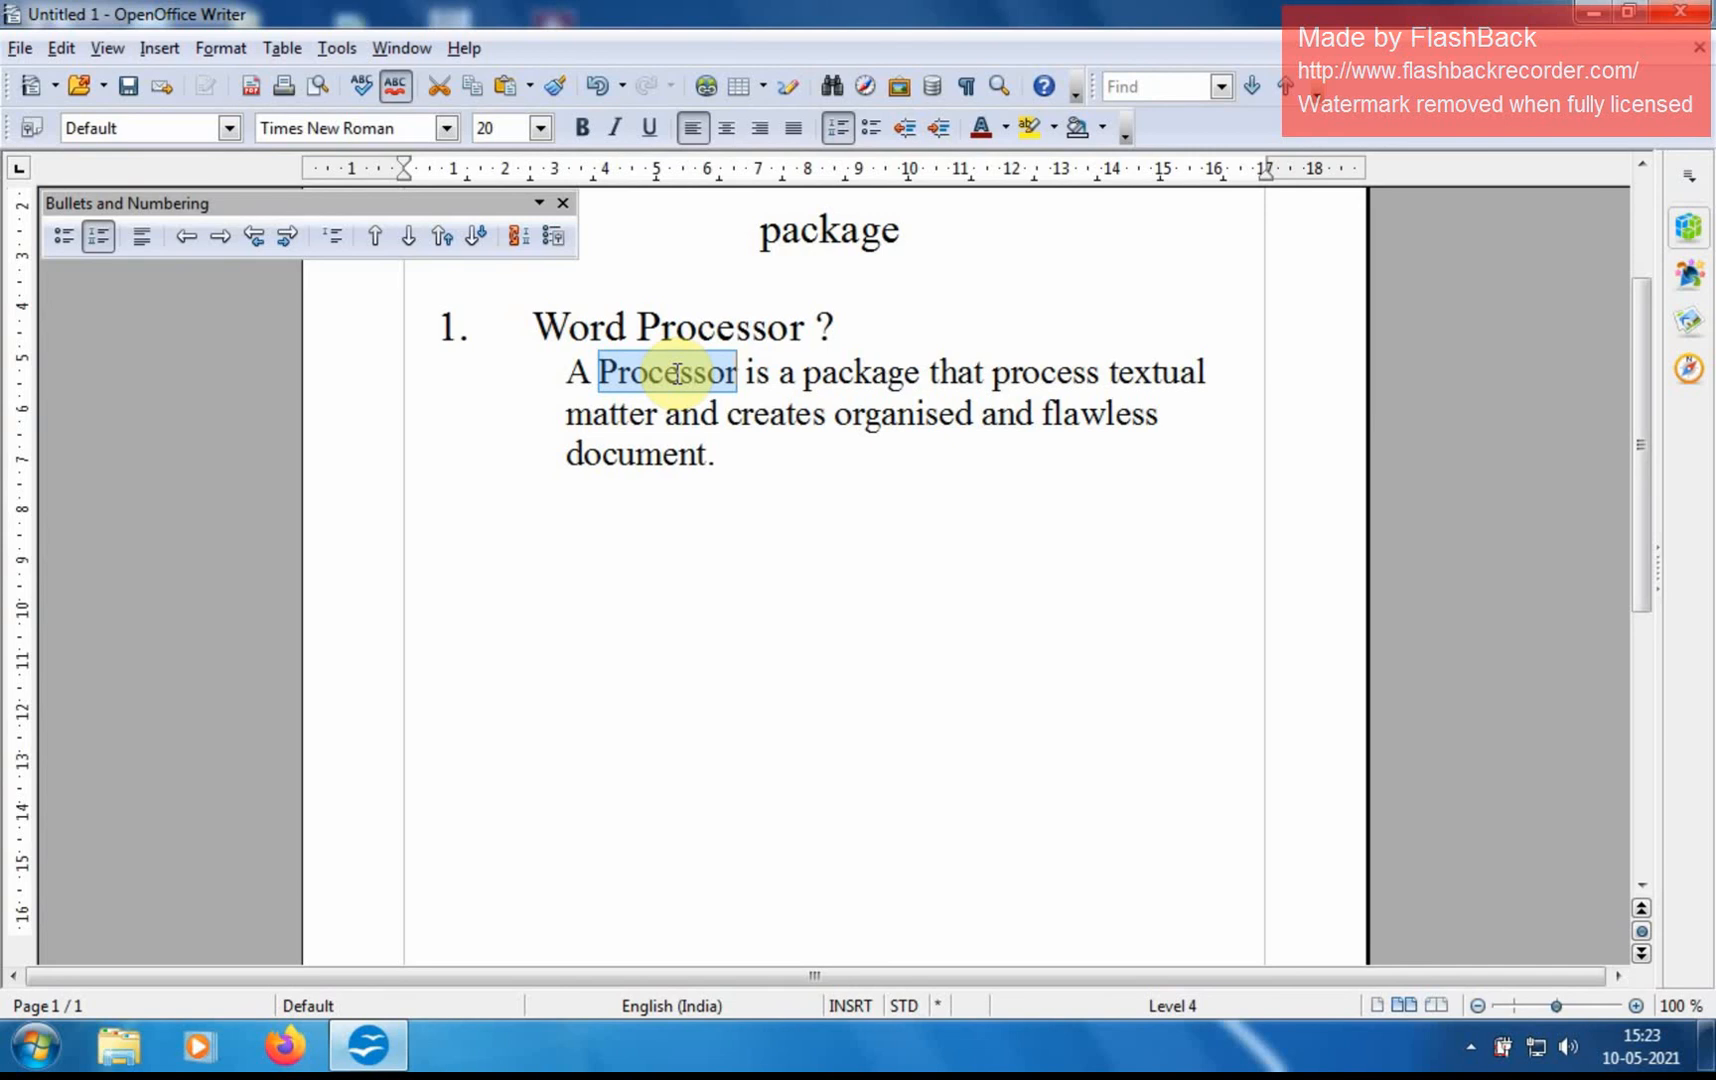
{"action": "left_click", "coordinate": [677, 372]}
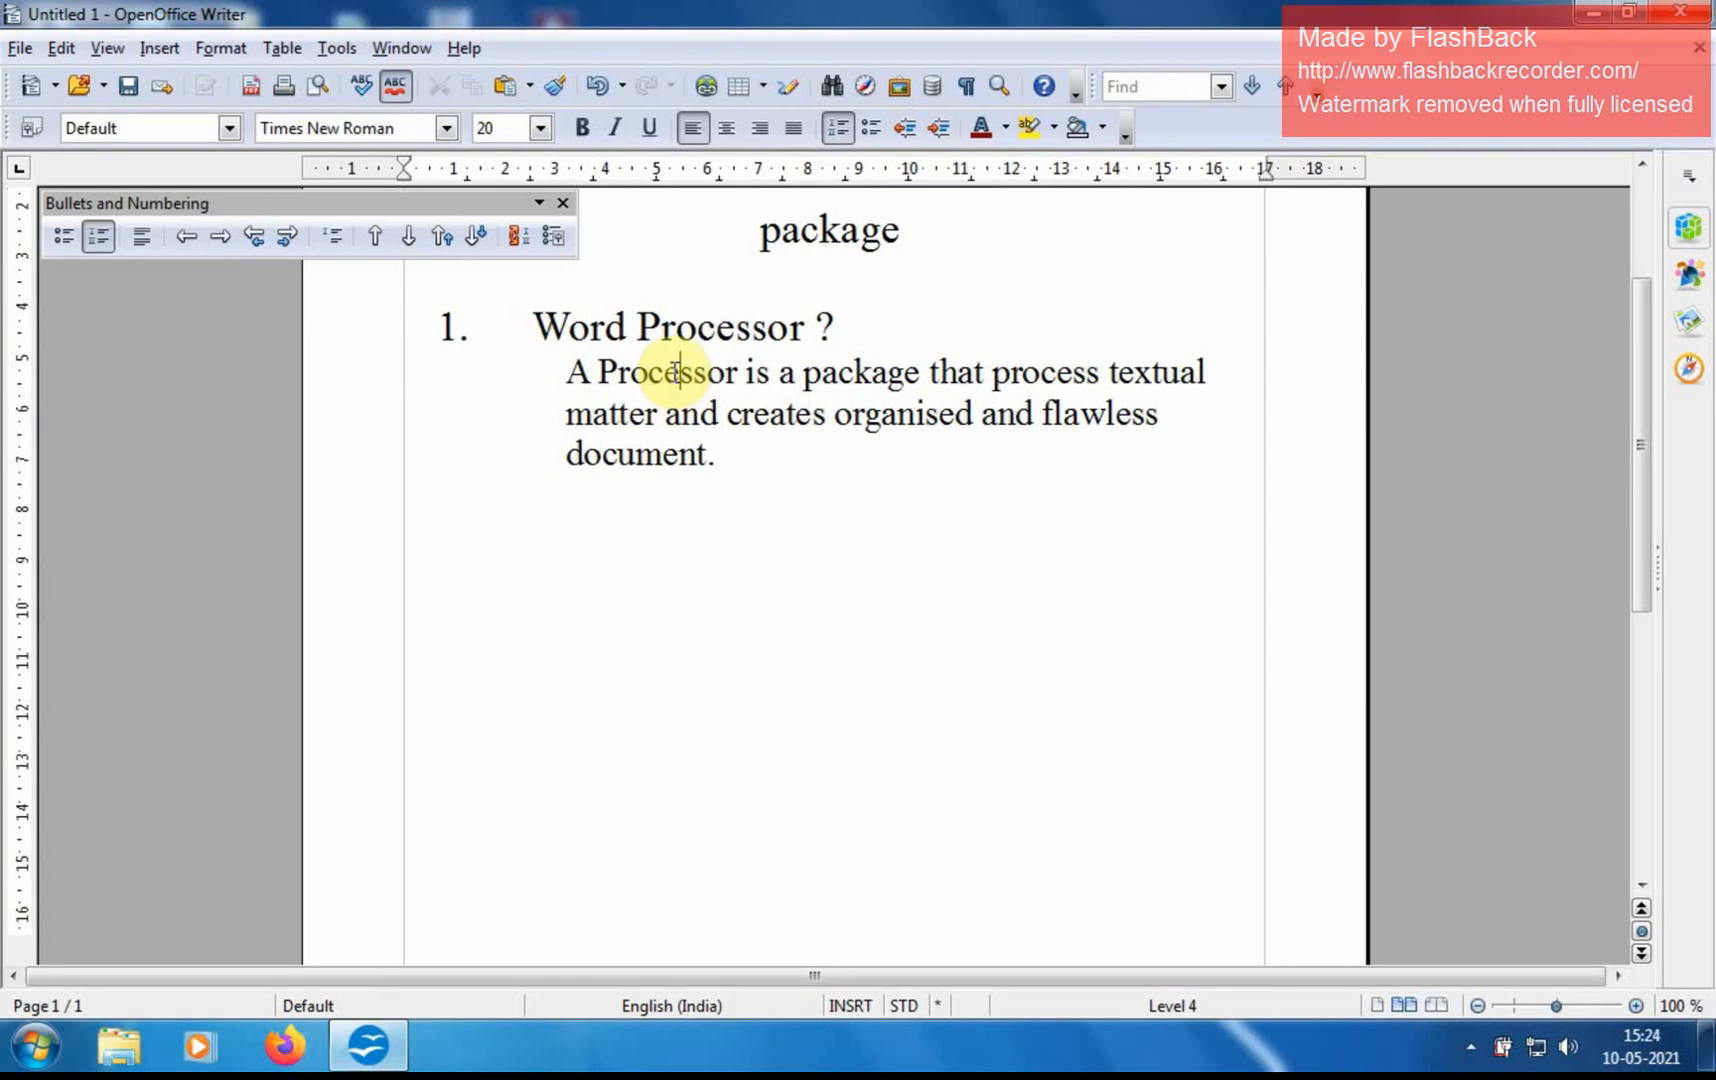
{"action": "double_click", "coordinate": [675, 372]}
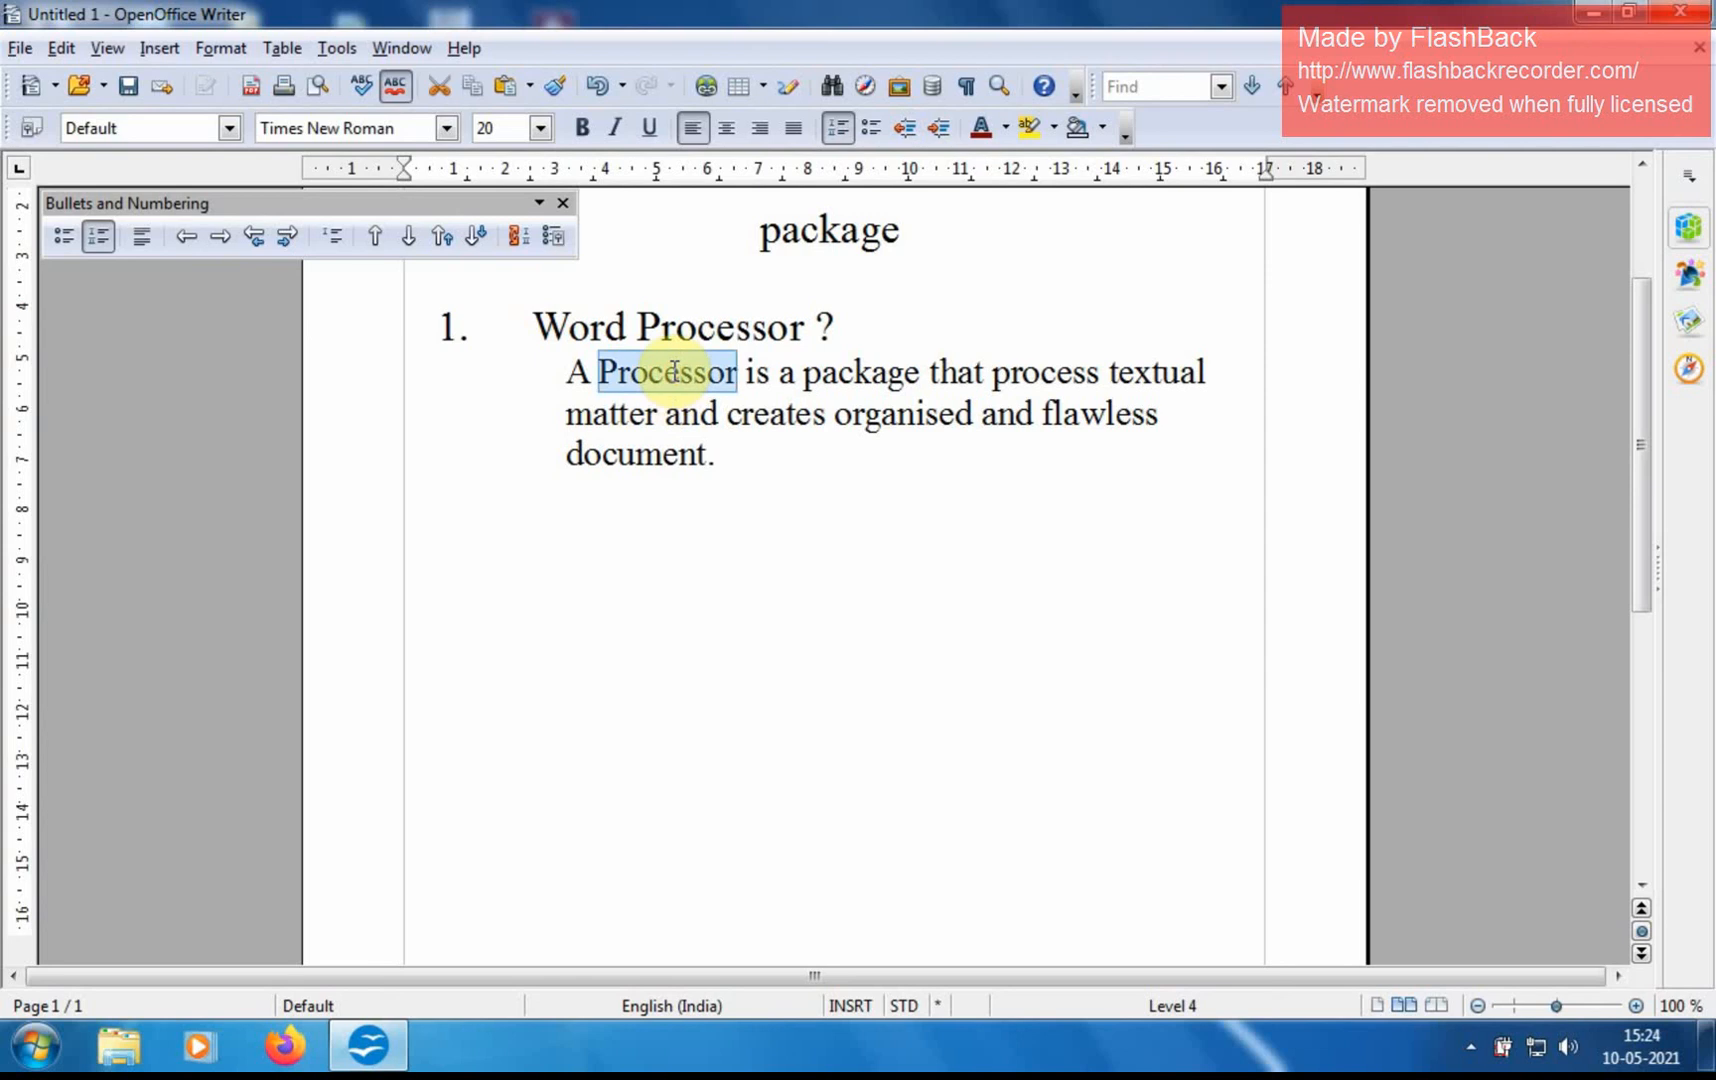
{"action": "left_click", "coordinate": [675, 372]}
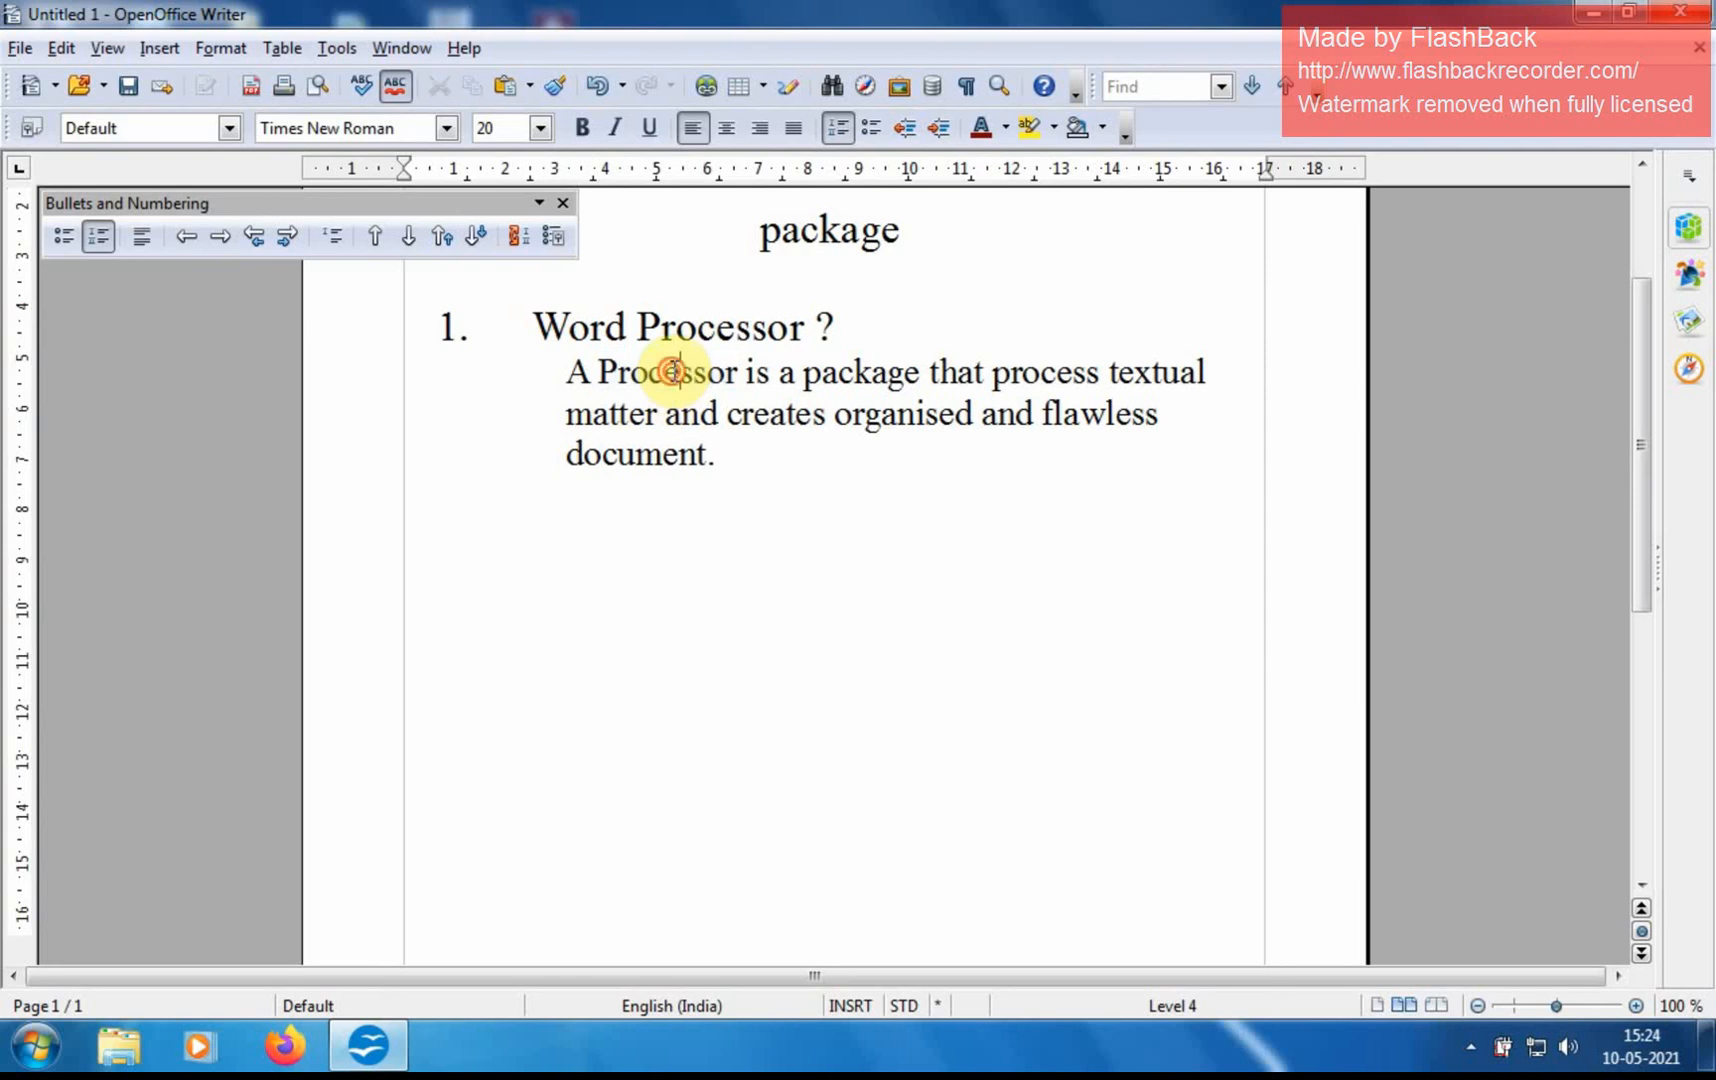
{"action": "triple_click", "coordinate": [675, 372]}
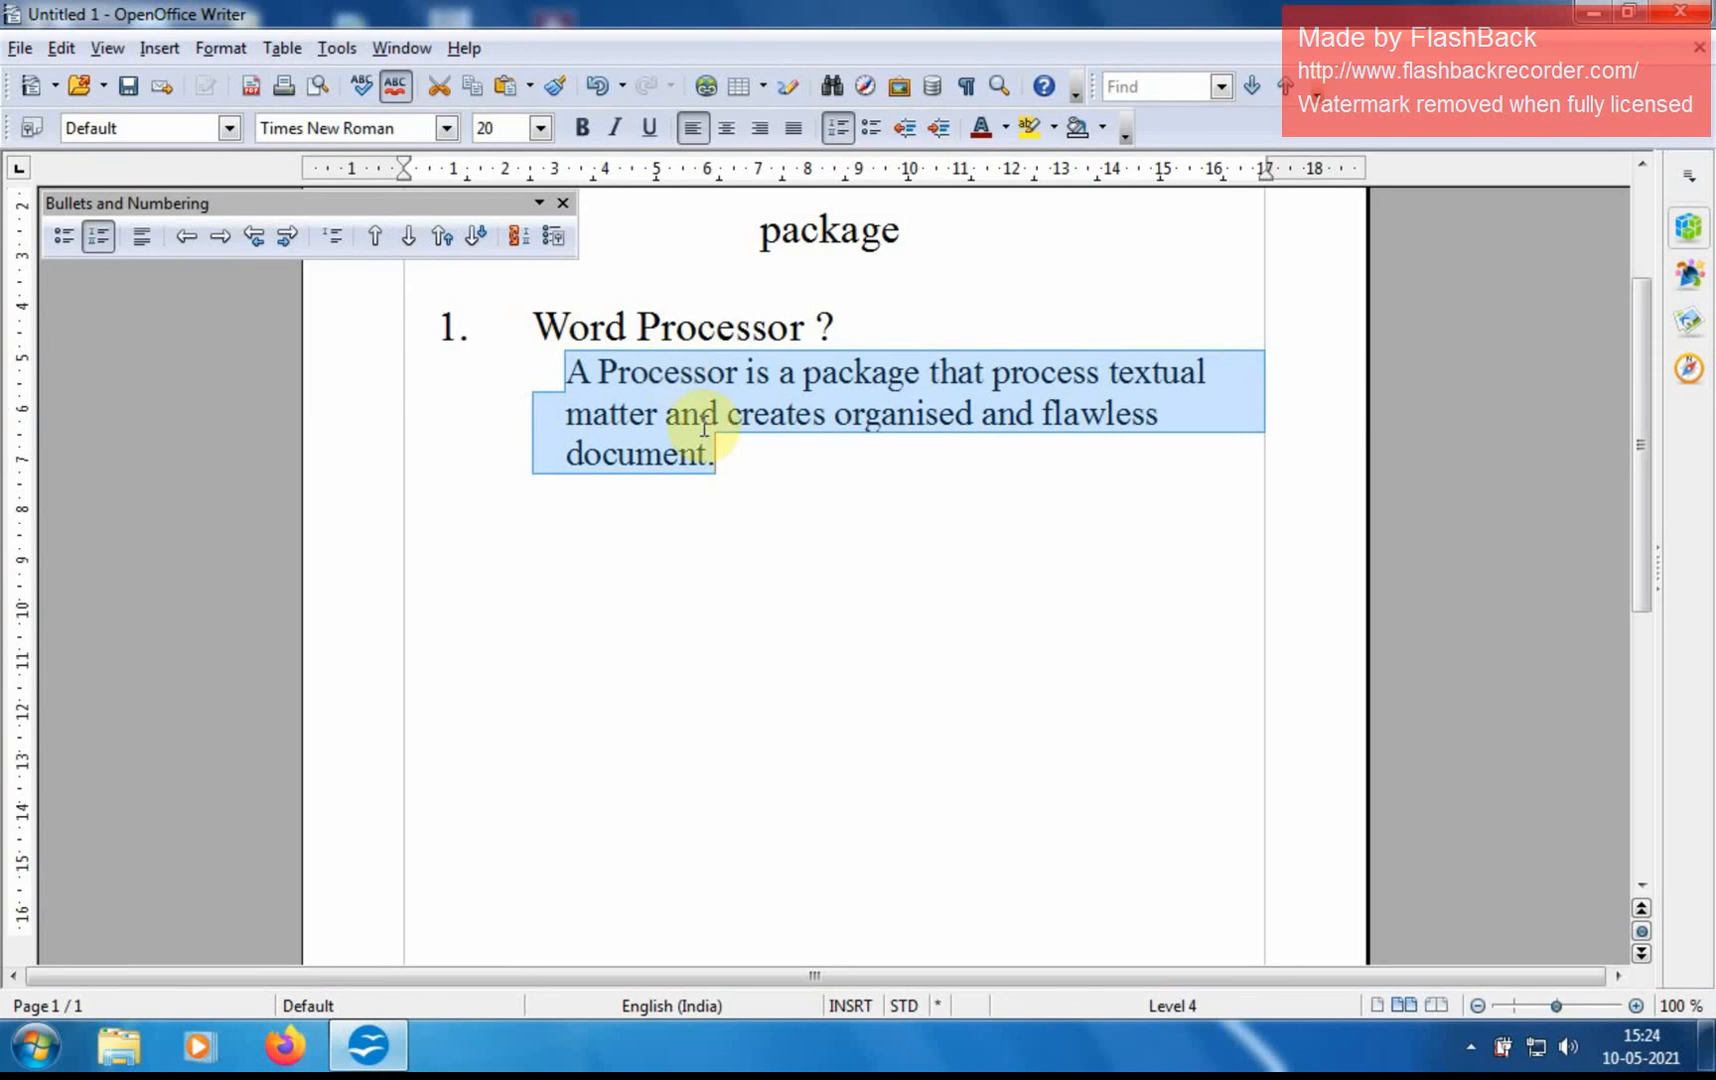
{"action": "left_click", "coordinate": [755, 458]}
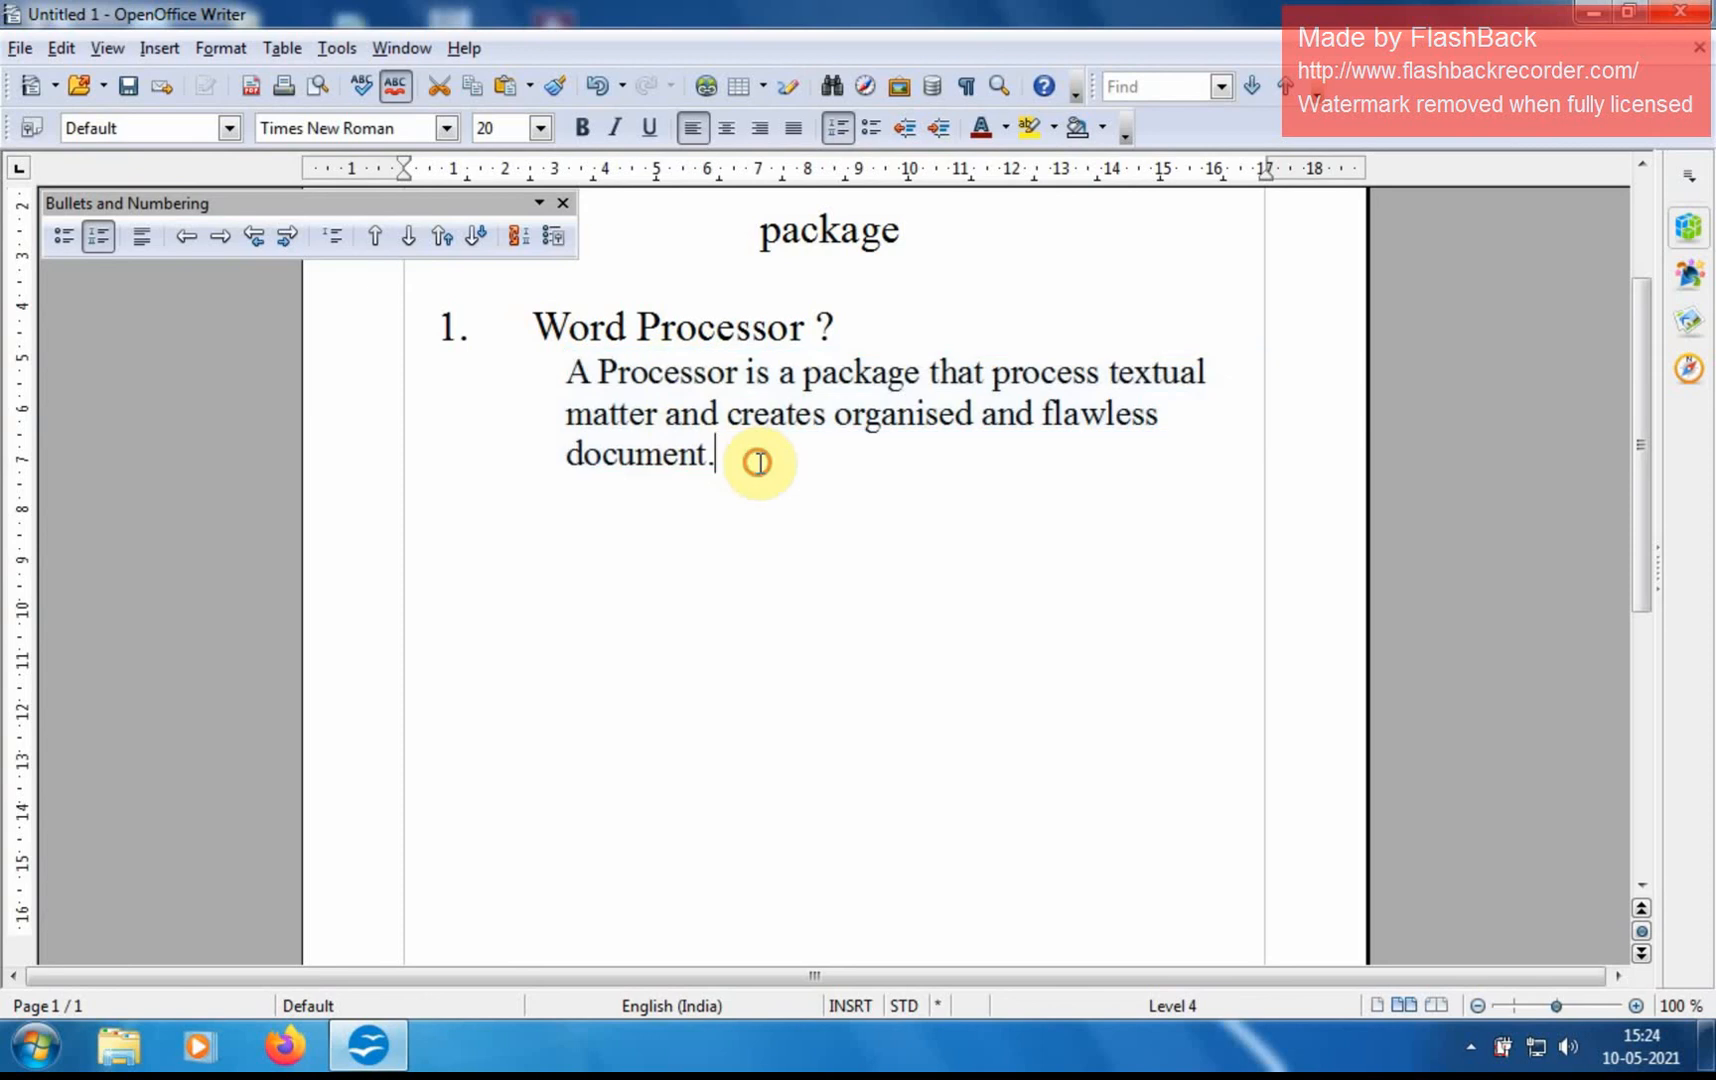
- Change the font of the word "Processor" in the definition sentence to Viner Hand ITC
{"action": "double_click", "coordinate": [676, 375]}
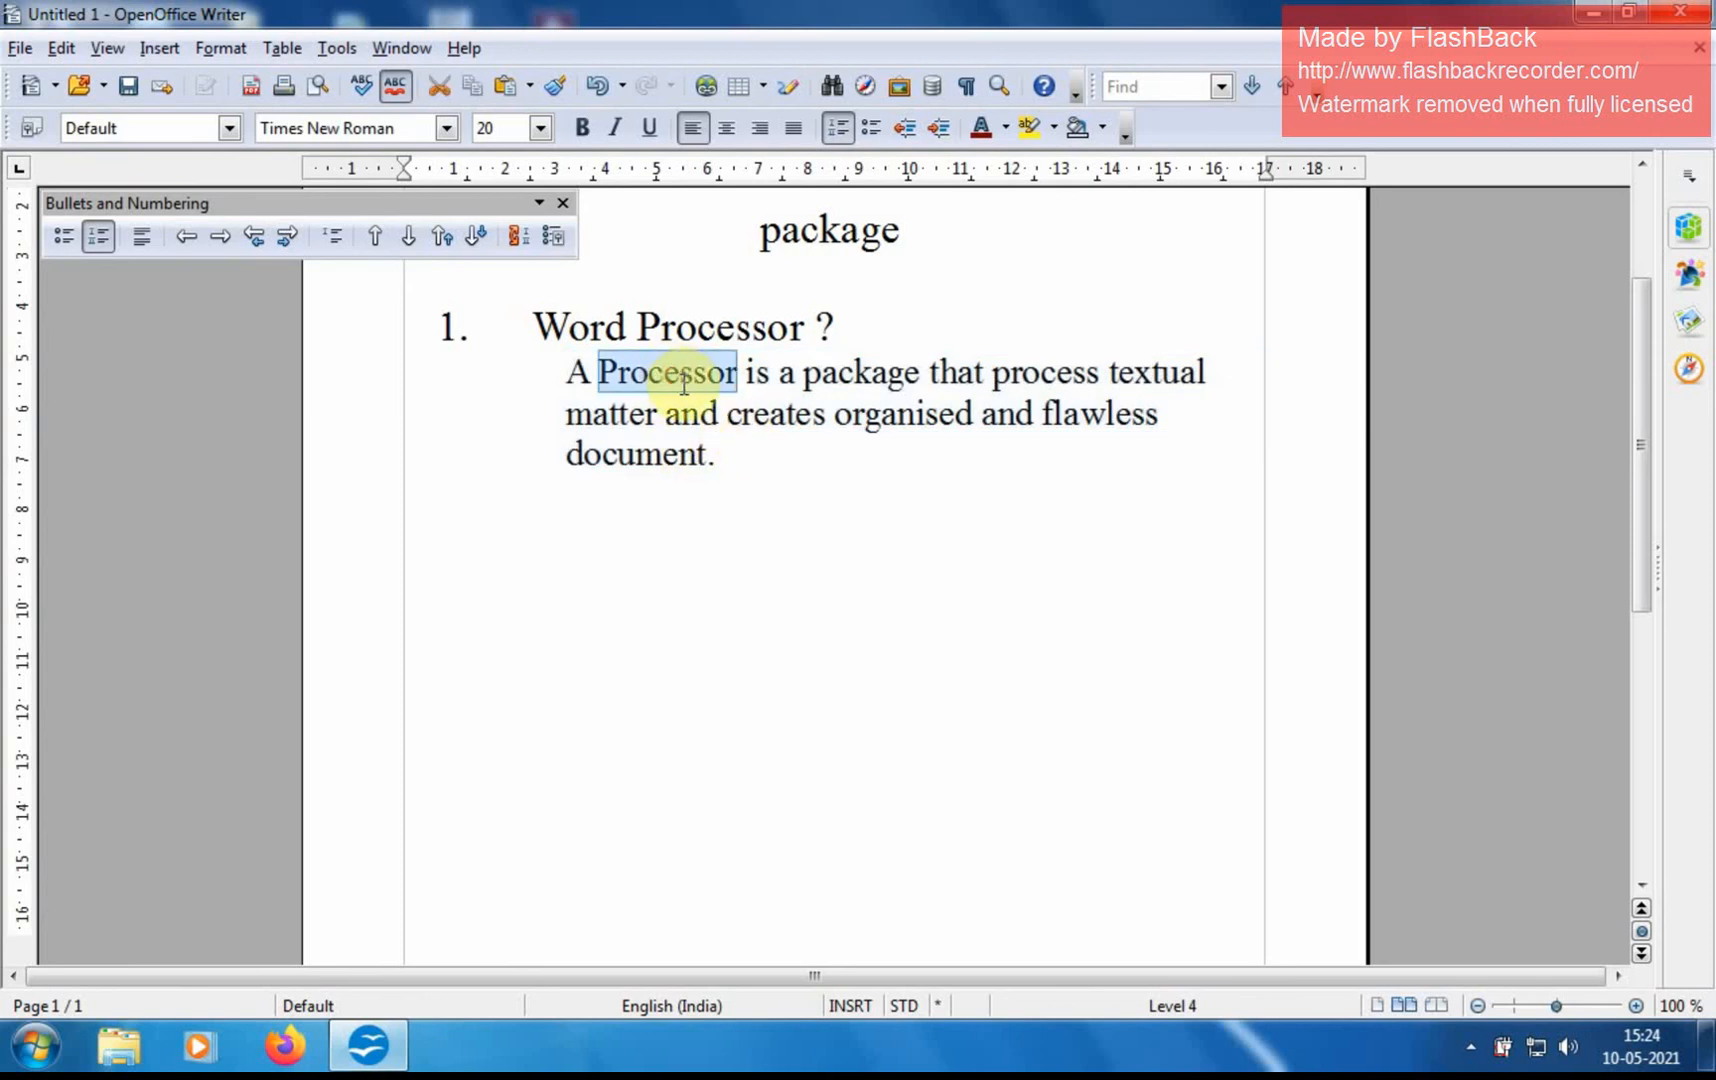
{"action": "left_click", "coordinate": [447, 128]}
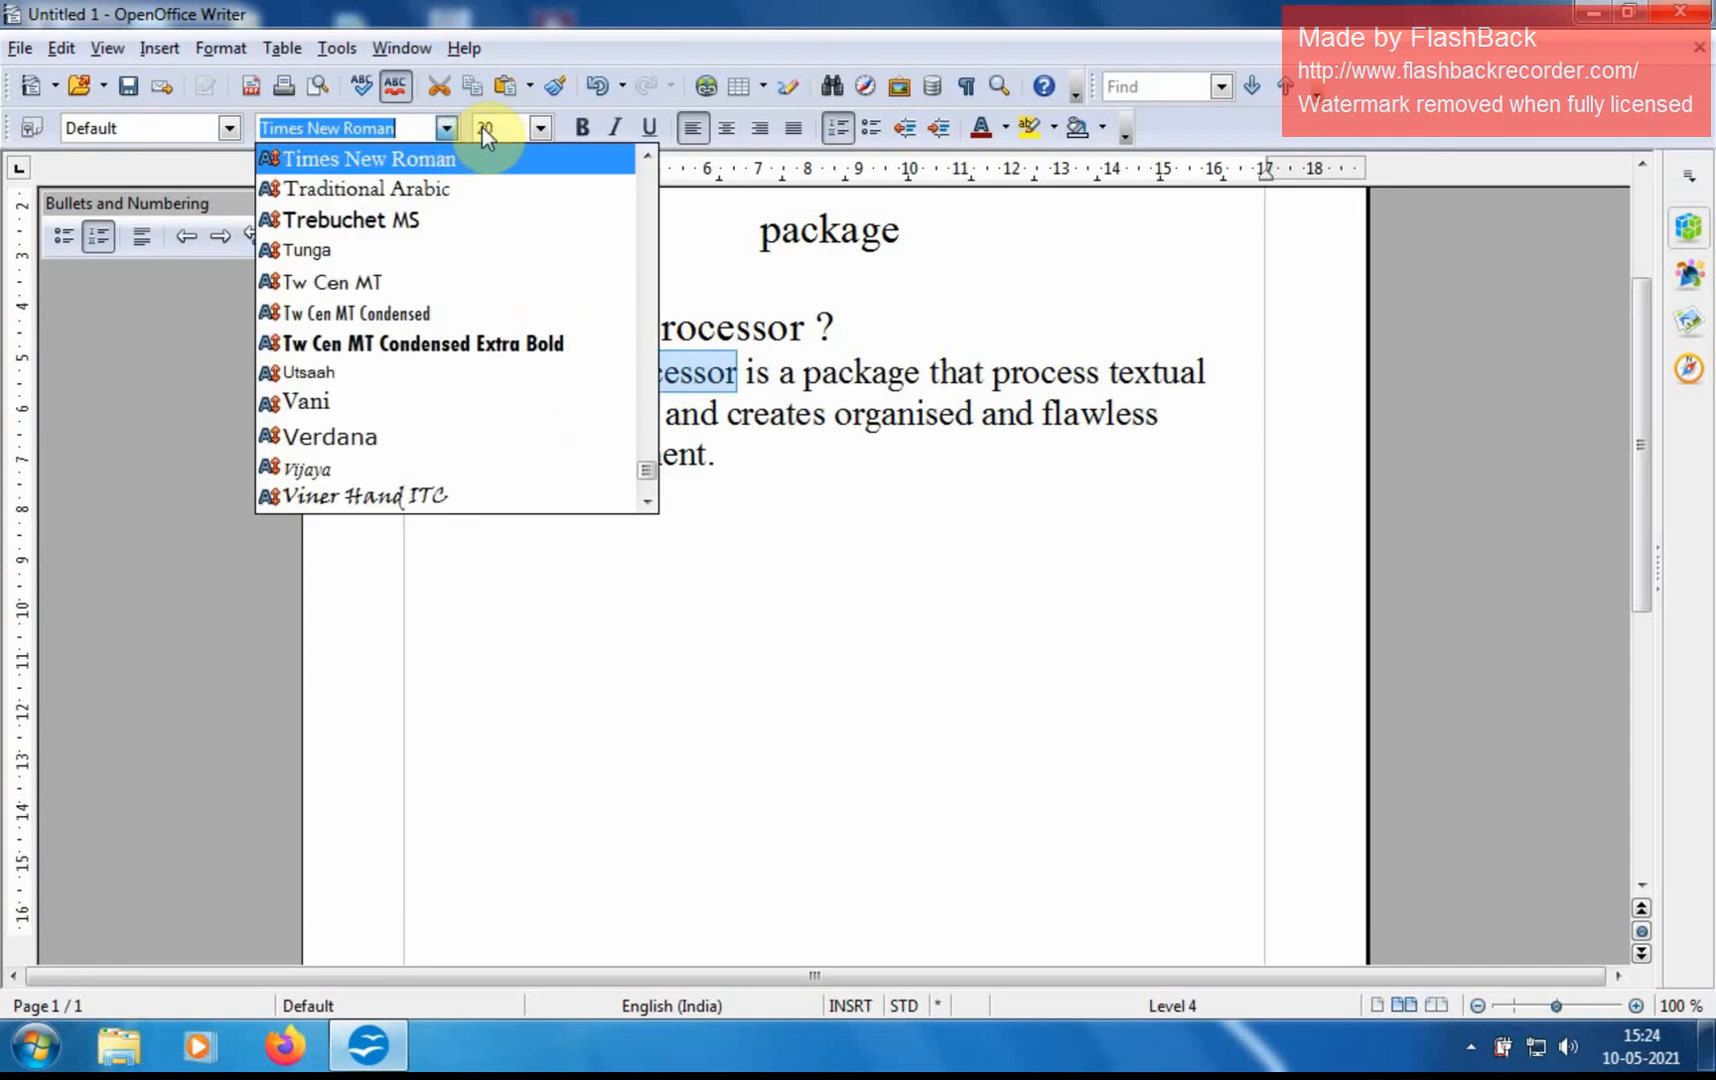
{"action": "left_click", "coordinate": [449, 494]}
{"action": "left_click", "coordinate": [792, 521]}
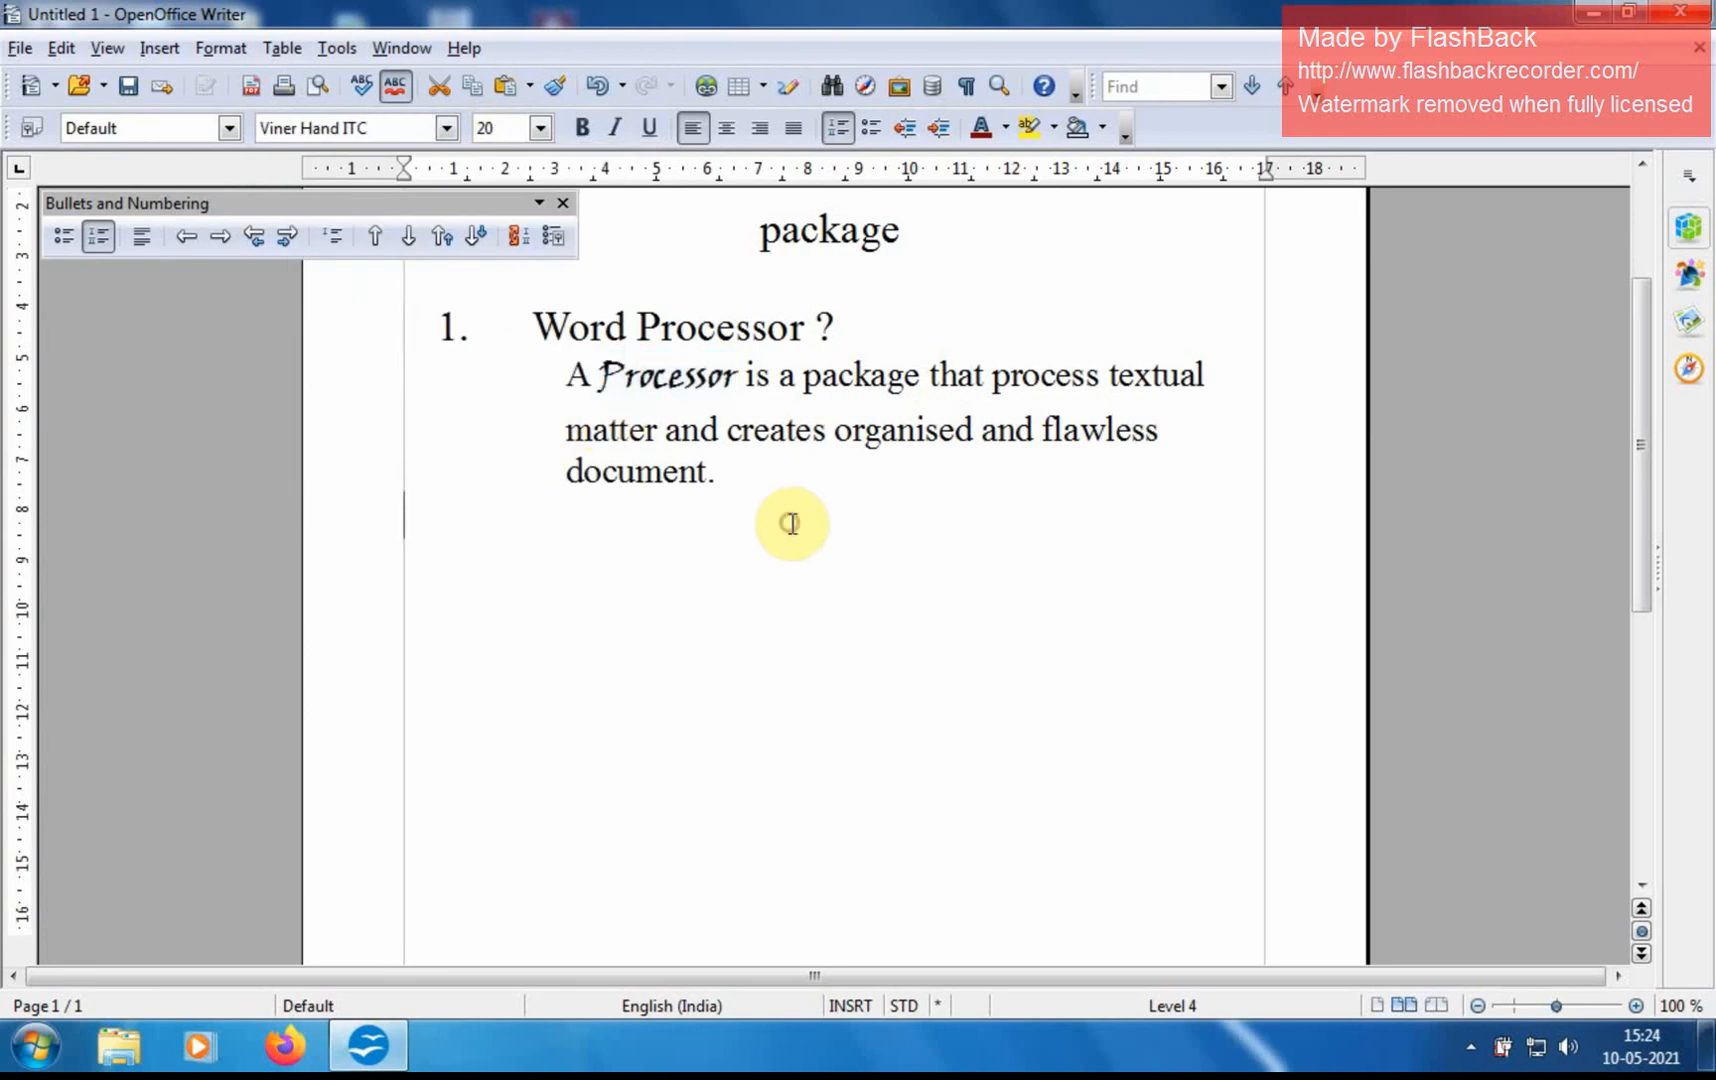
- Set the font size of the word "Processor" in the definition sentence to 40
{"action": "left_click_drag", "start_coordinate": [737, 376], "coordinate": [596, 376]}
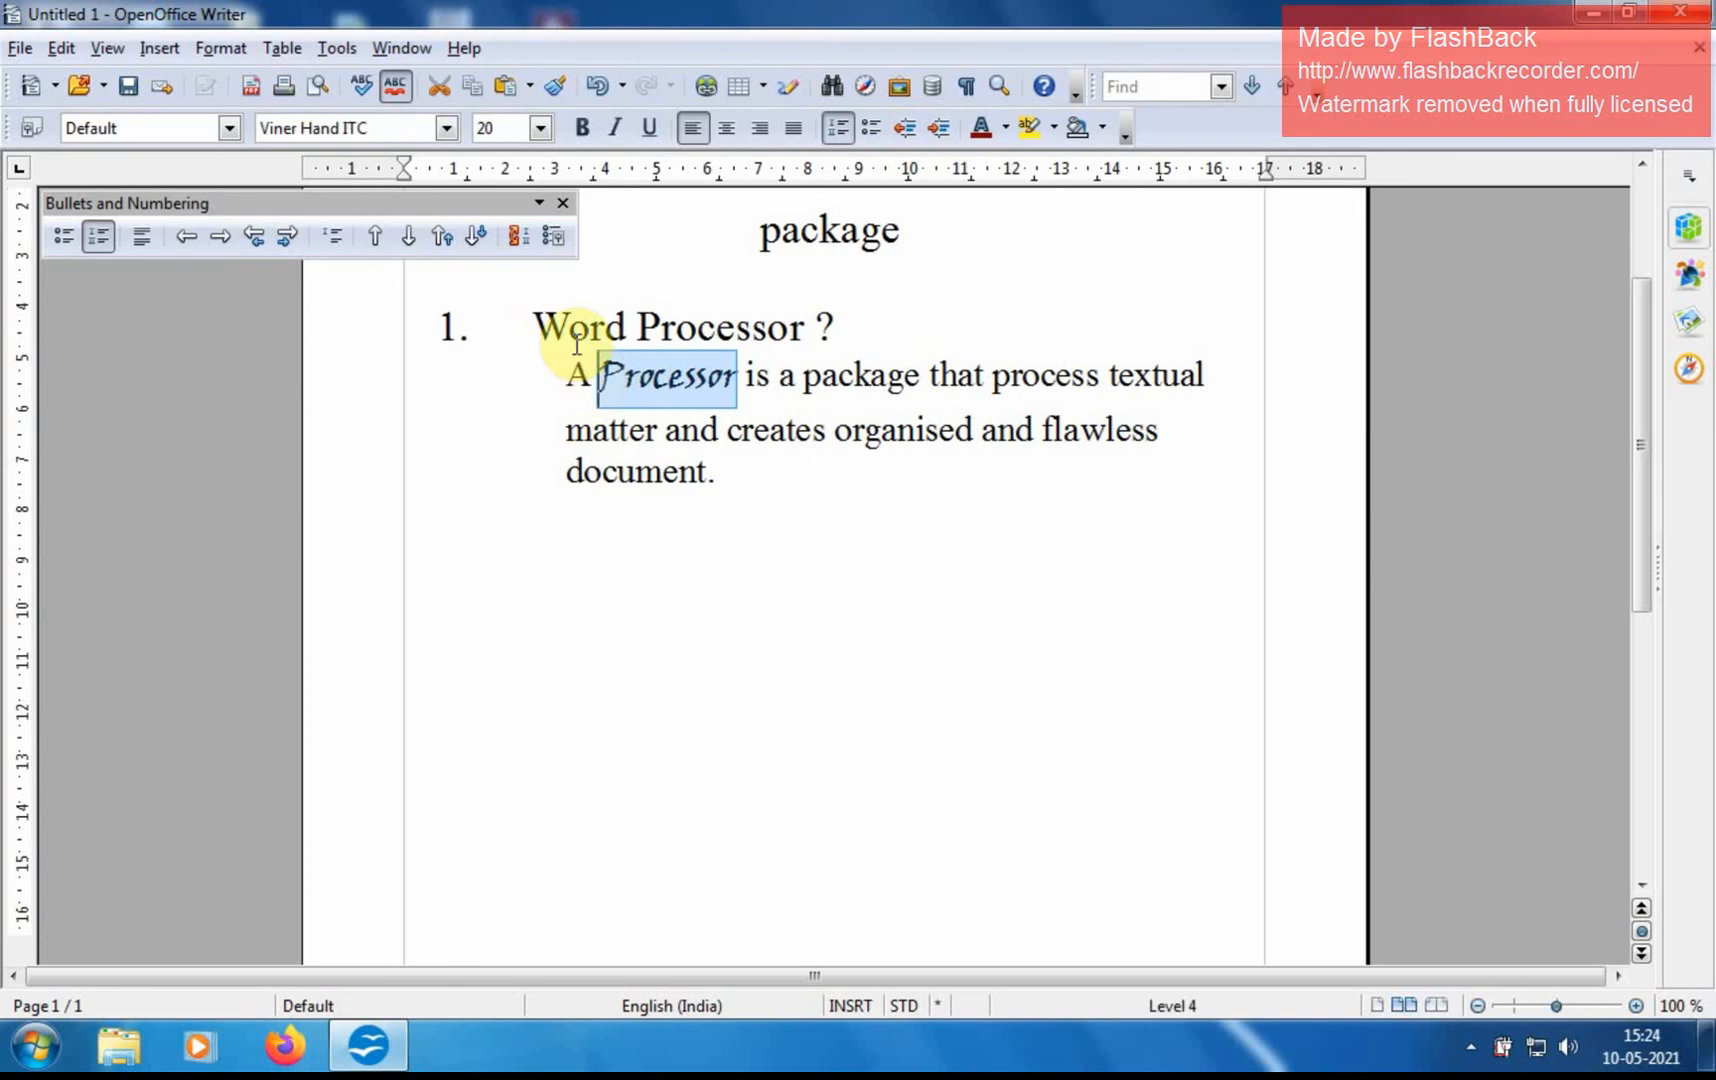
{"action": "left_click", "coordinate": [540, 128]}
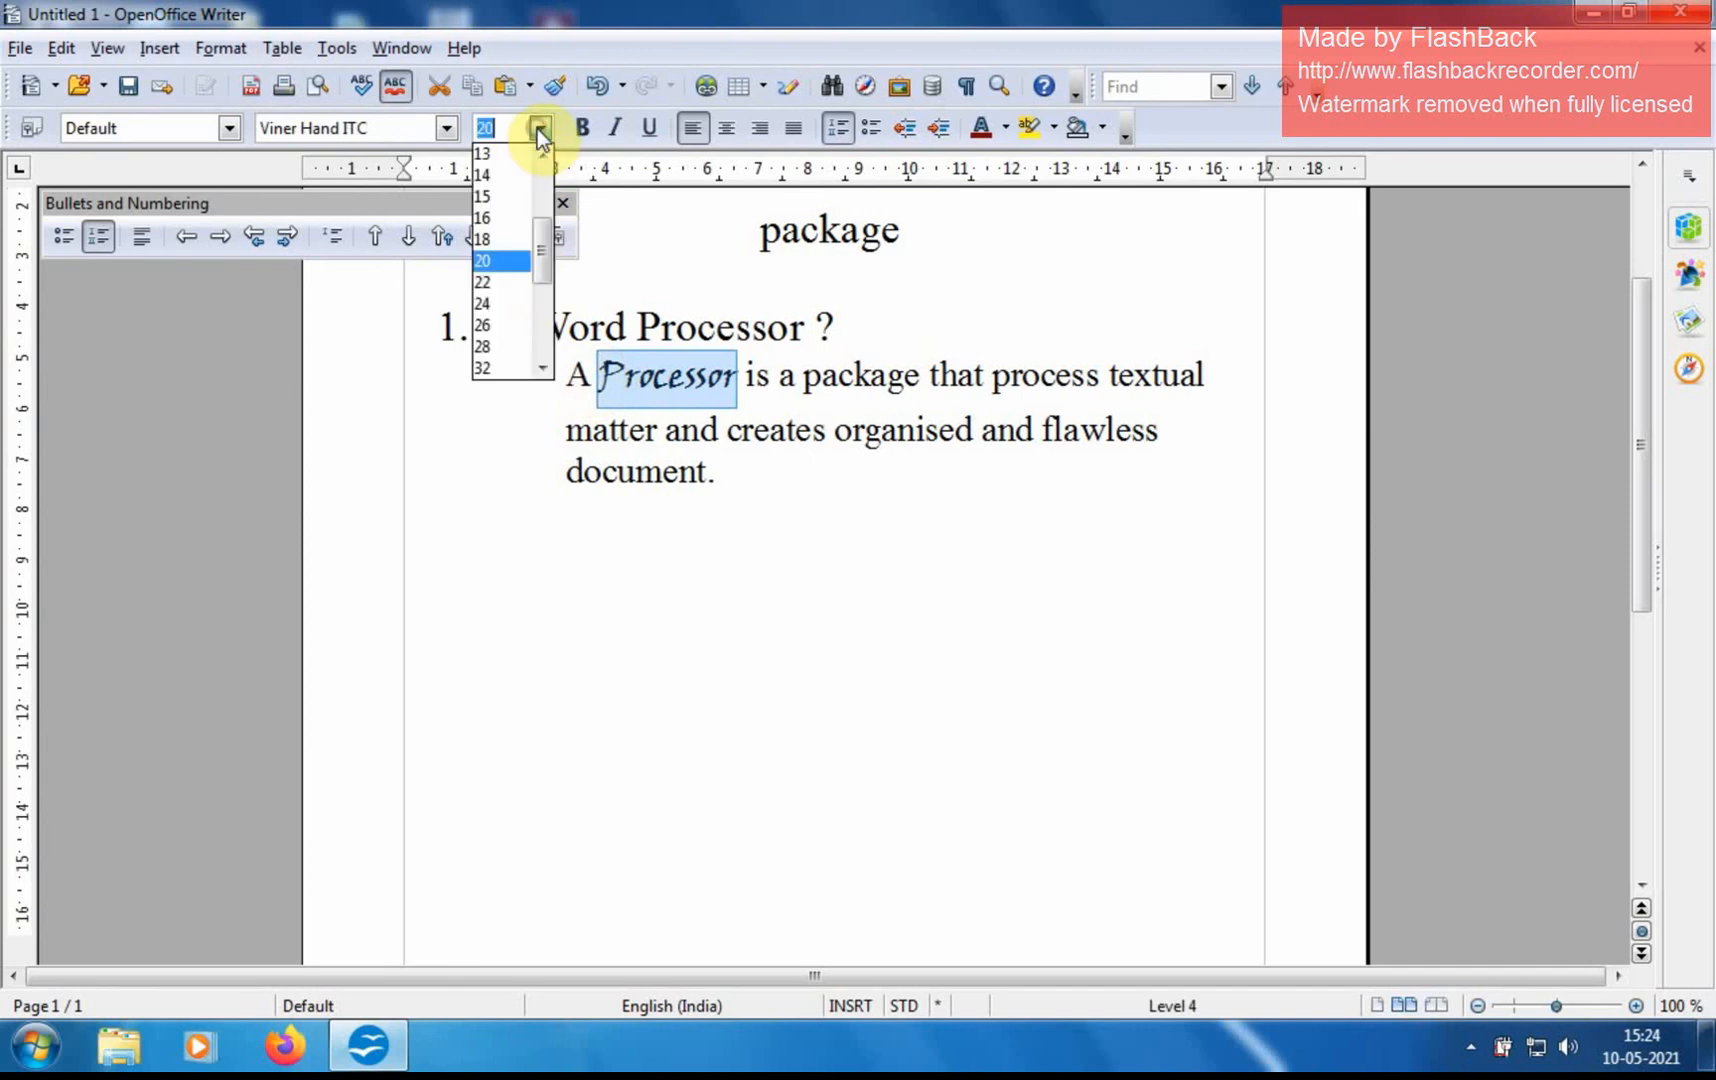
{"action": "left_click", "coordinate": [541, 368]}
{"action": "left_click", "coordinate": [541, 368]}
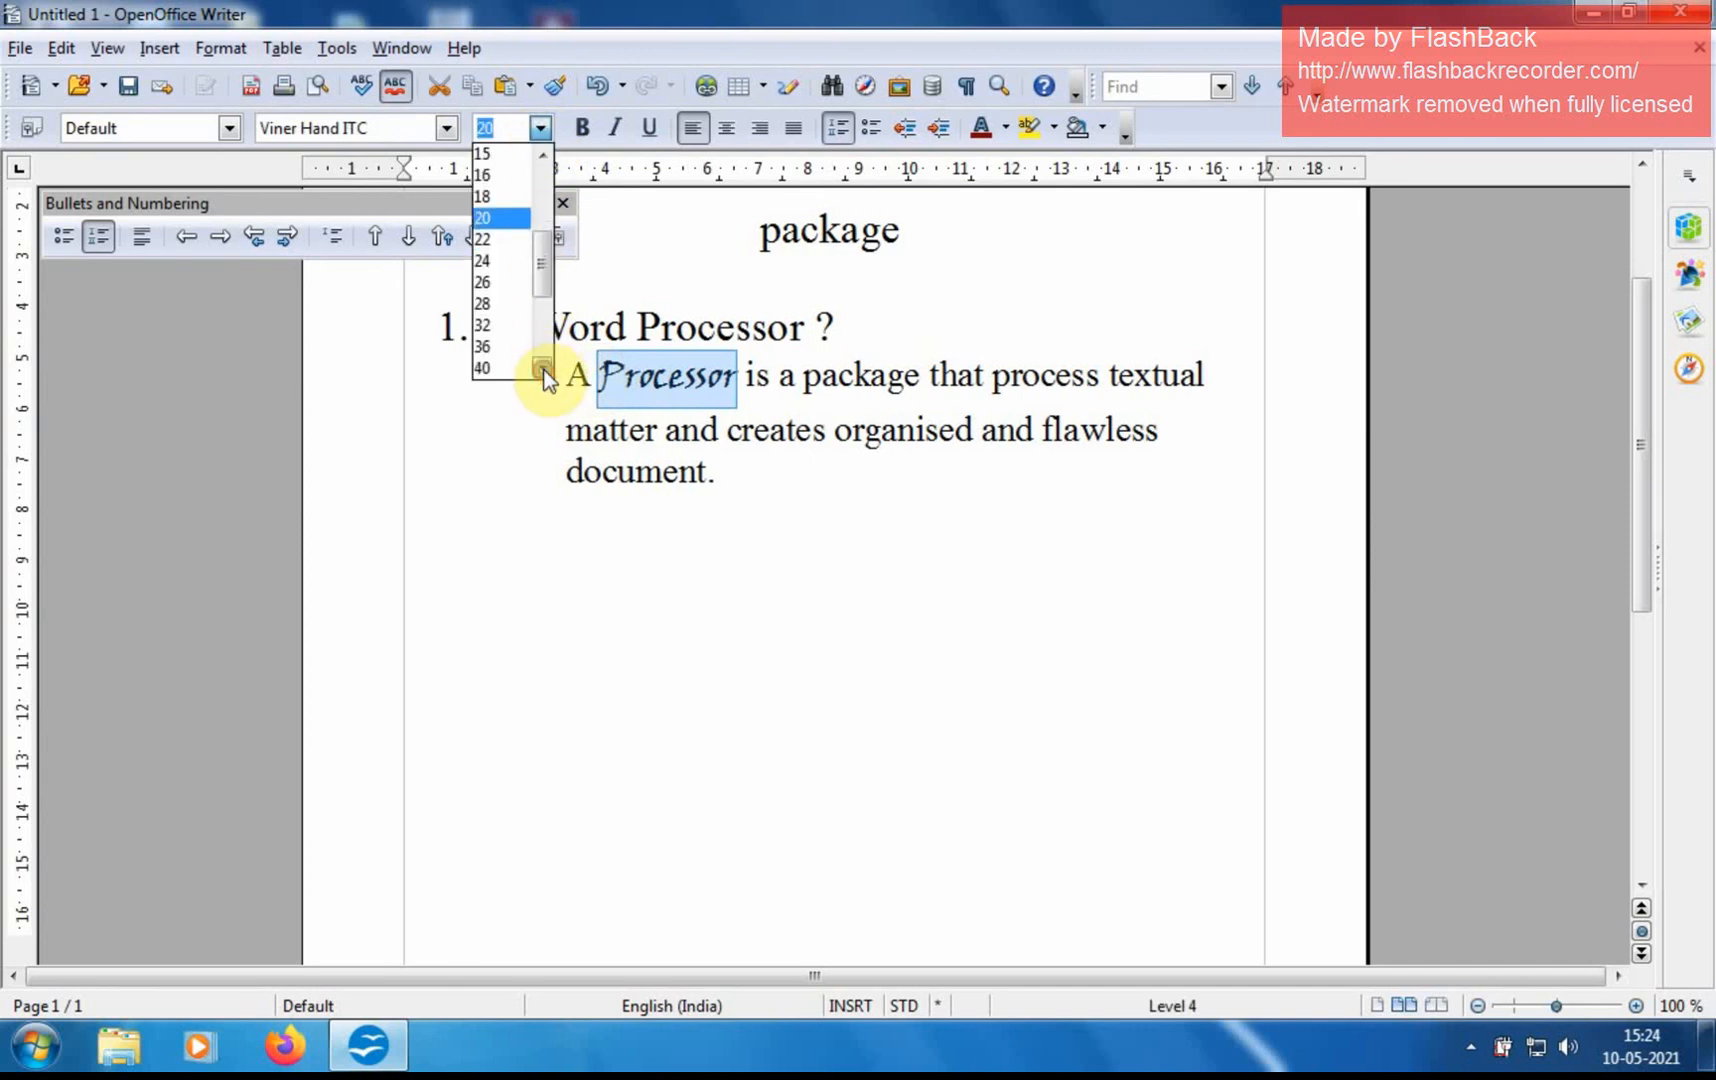
{"action": "left_click", "coordinate": [541, 368]}
{"action": "left_click", "coordinate": [542, 369]}
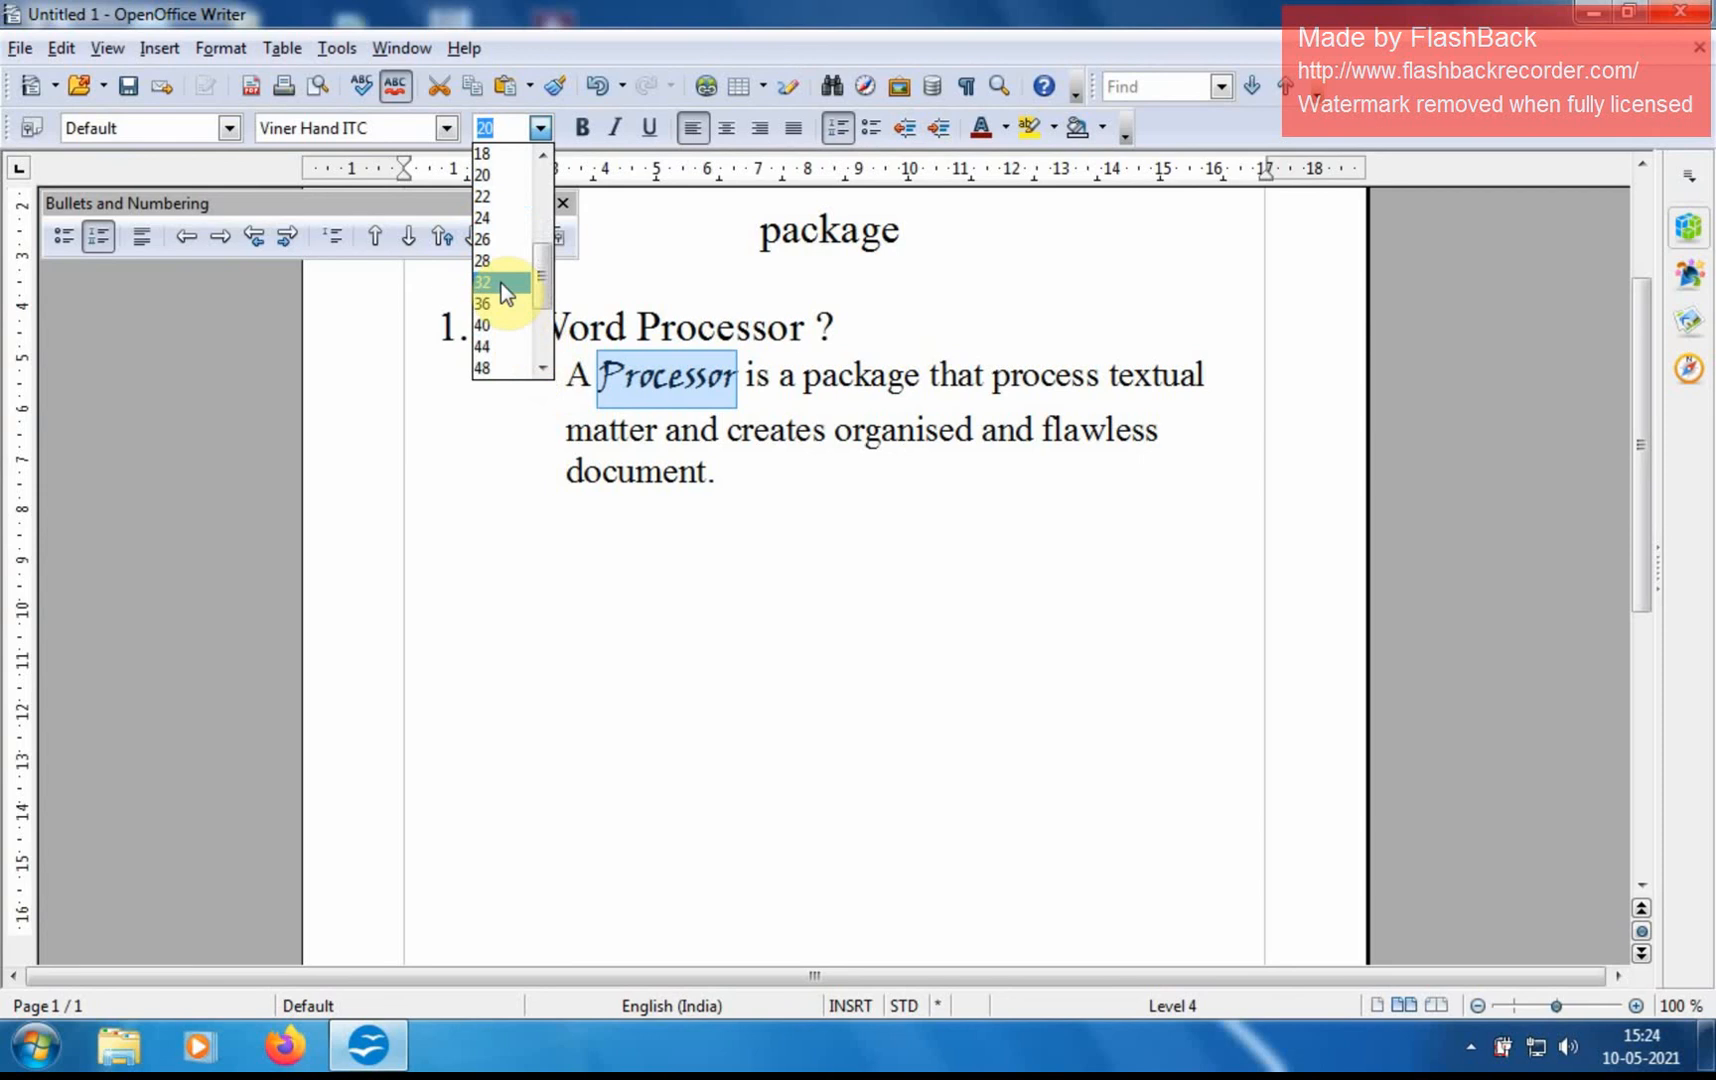
{"action": "left_click", "coordinate": [487, 325]}
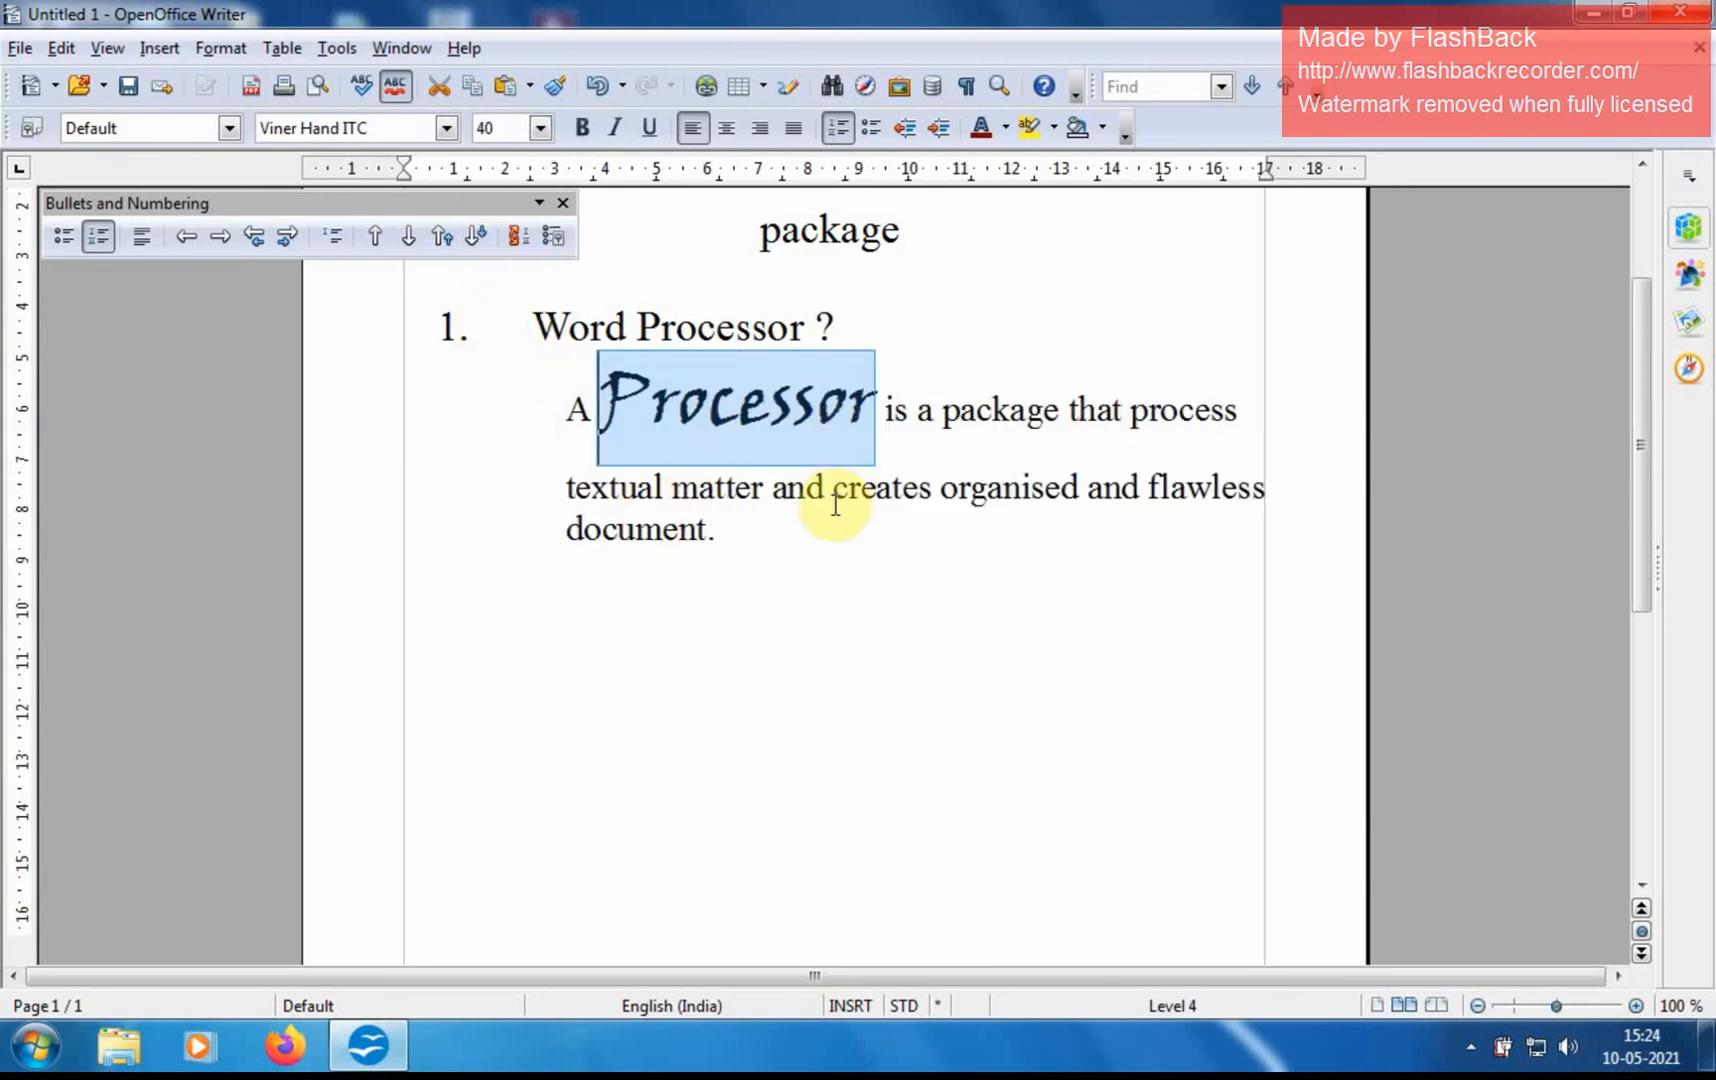
- Set the font size of the word "organised" in the definition sentence to 26
{"action": "left_click", "coordinate": [763, 563]}
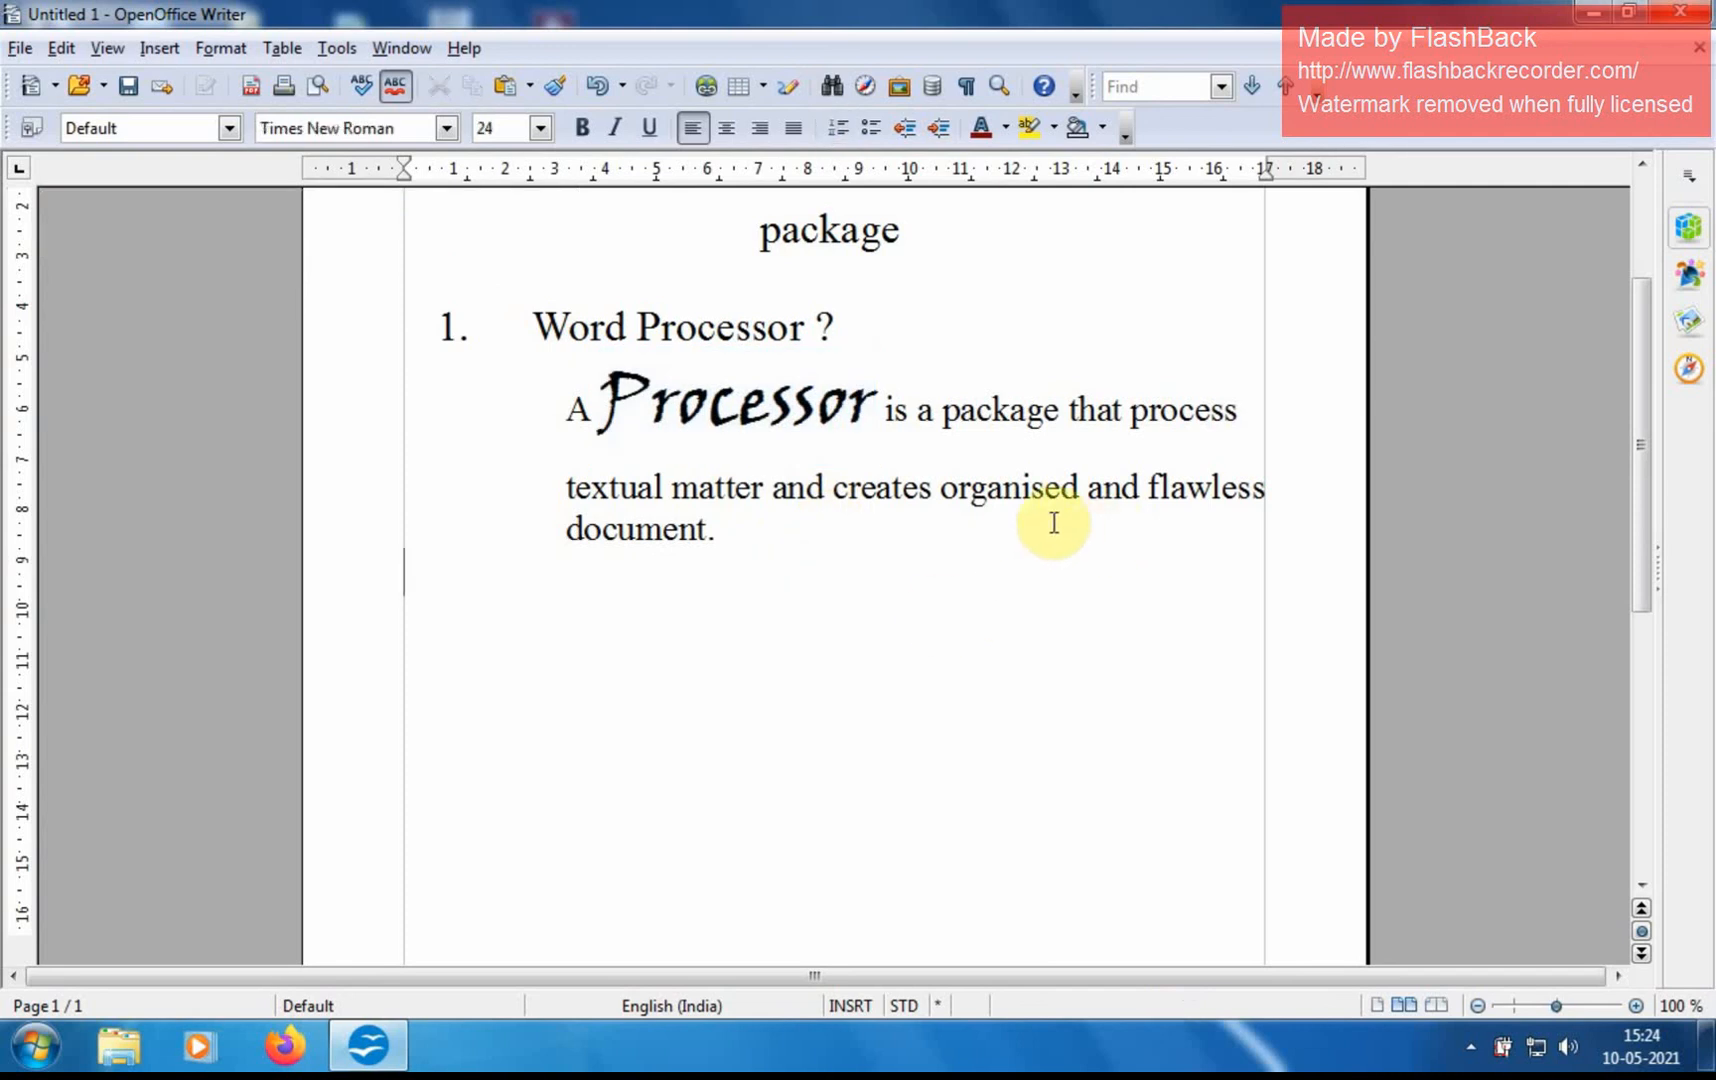
{"action": "double_click", "coordinate": [1028, 489]}
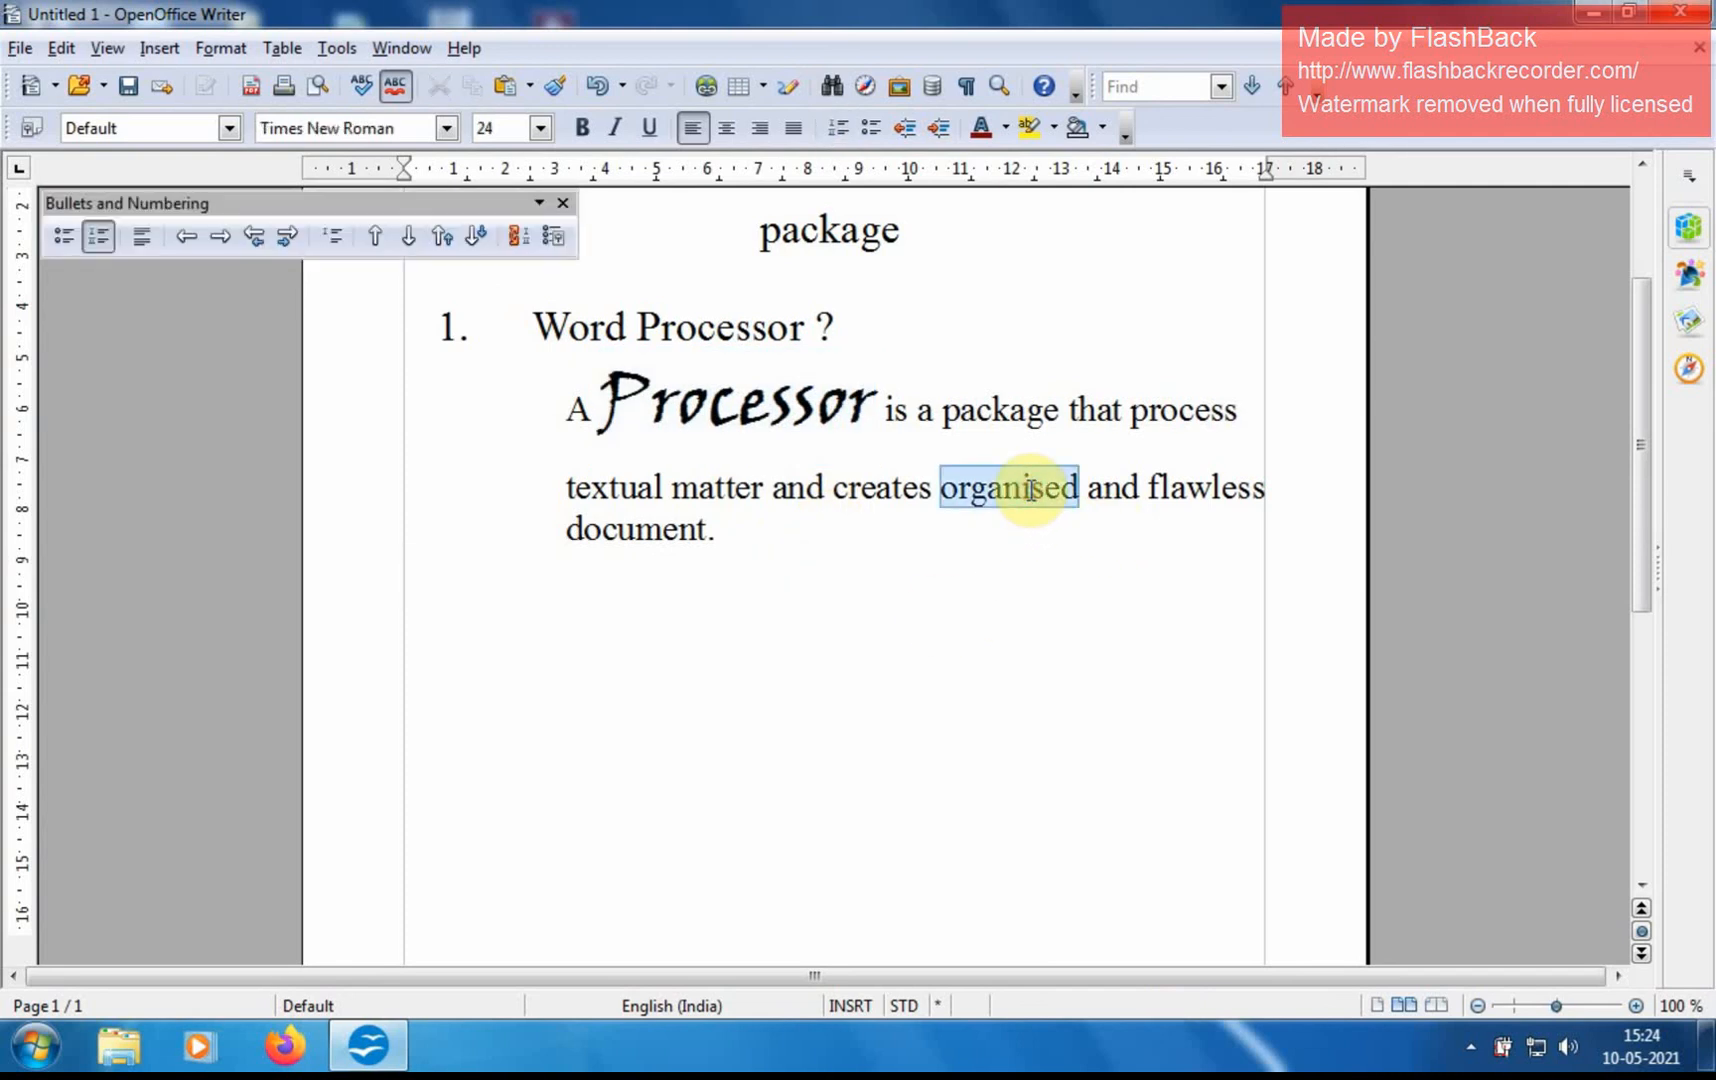
{"action": "left_click", "coordinate": [541, 128]}
{"action": "left_click", "coordinate": [501, 331]}
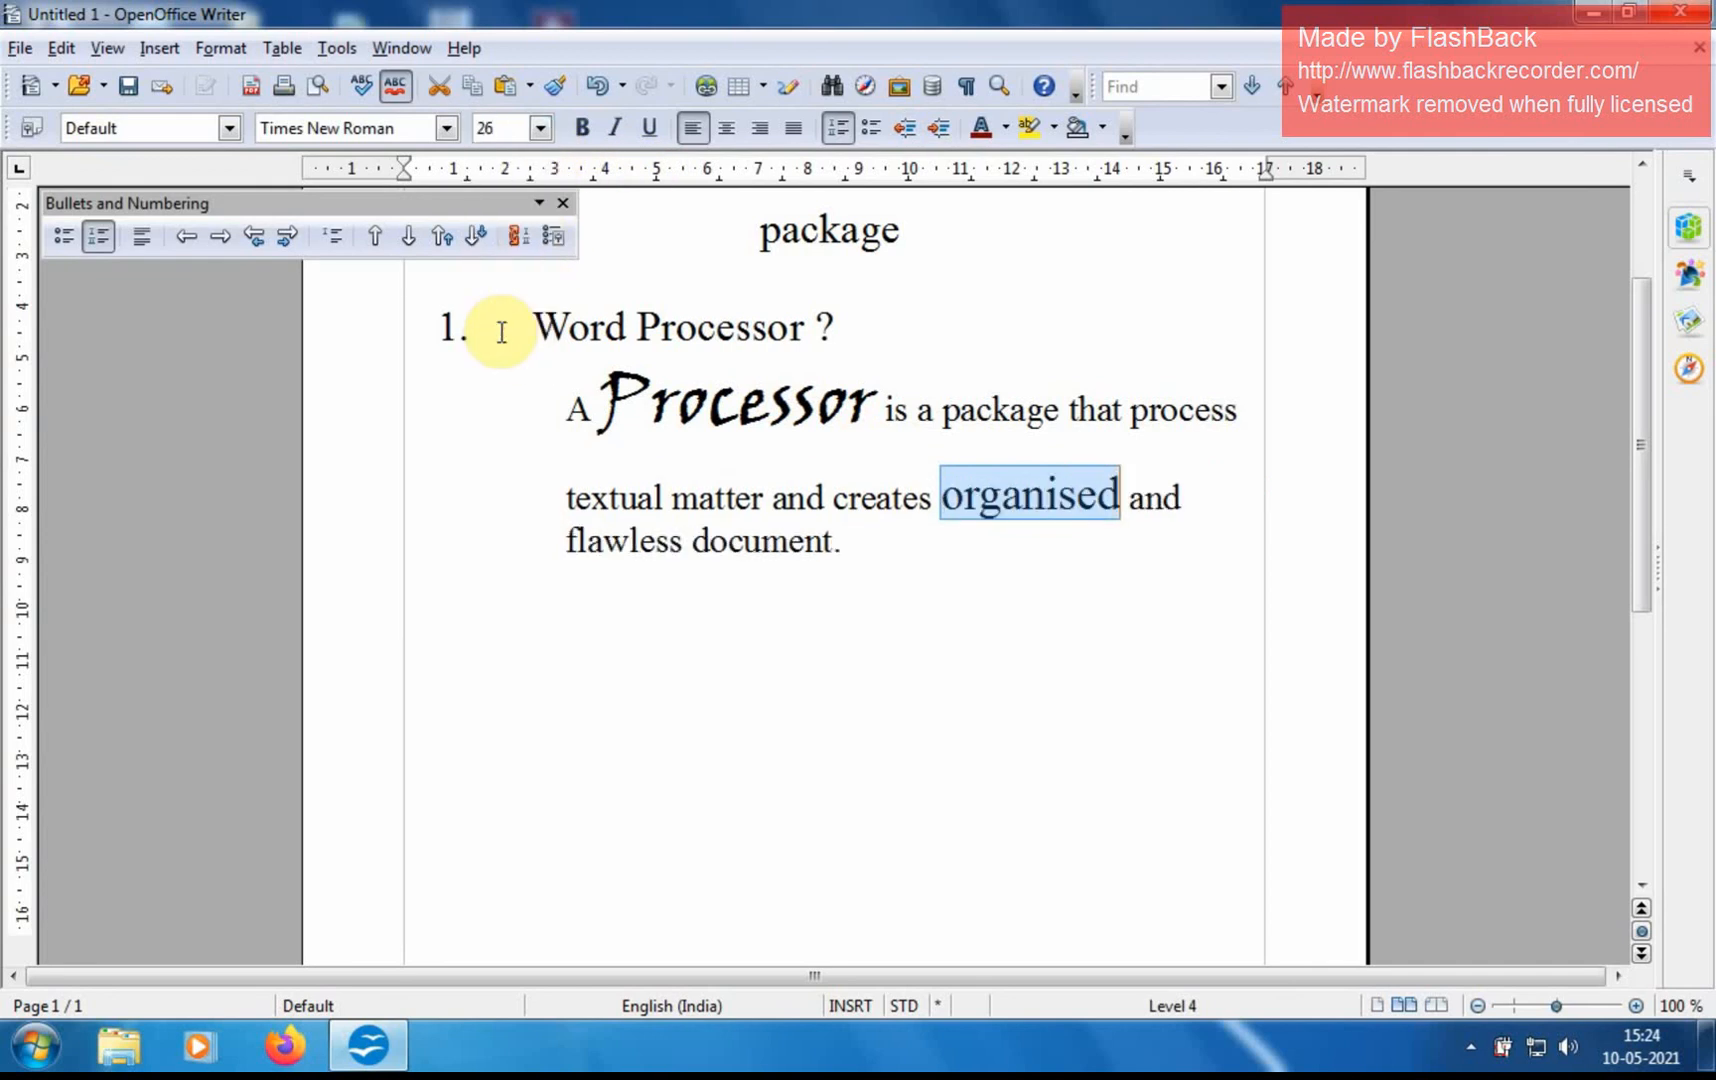
- Make the word "organised" bold and italic, and try underlining it before removing the underline
{"action": "left_click", "coordinate": [584, 130]}
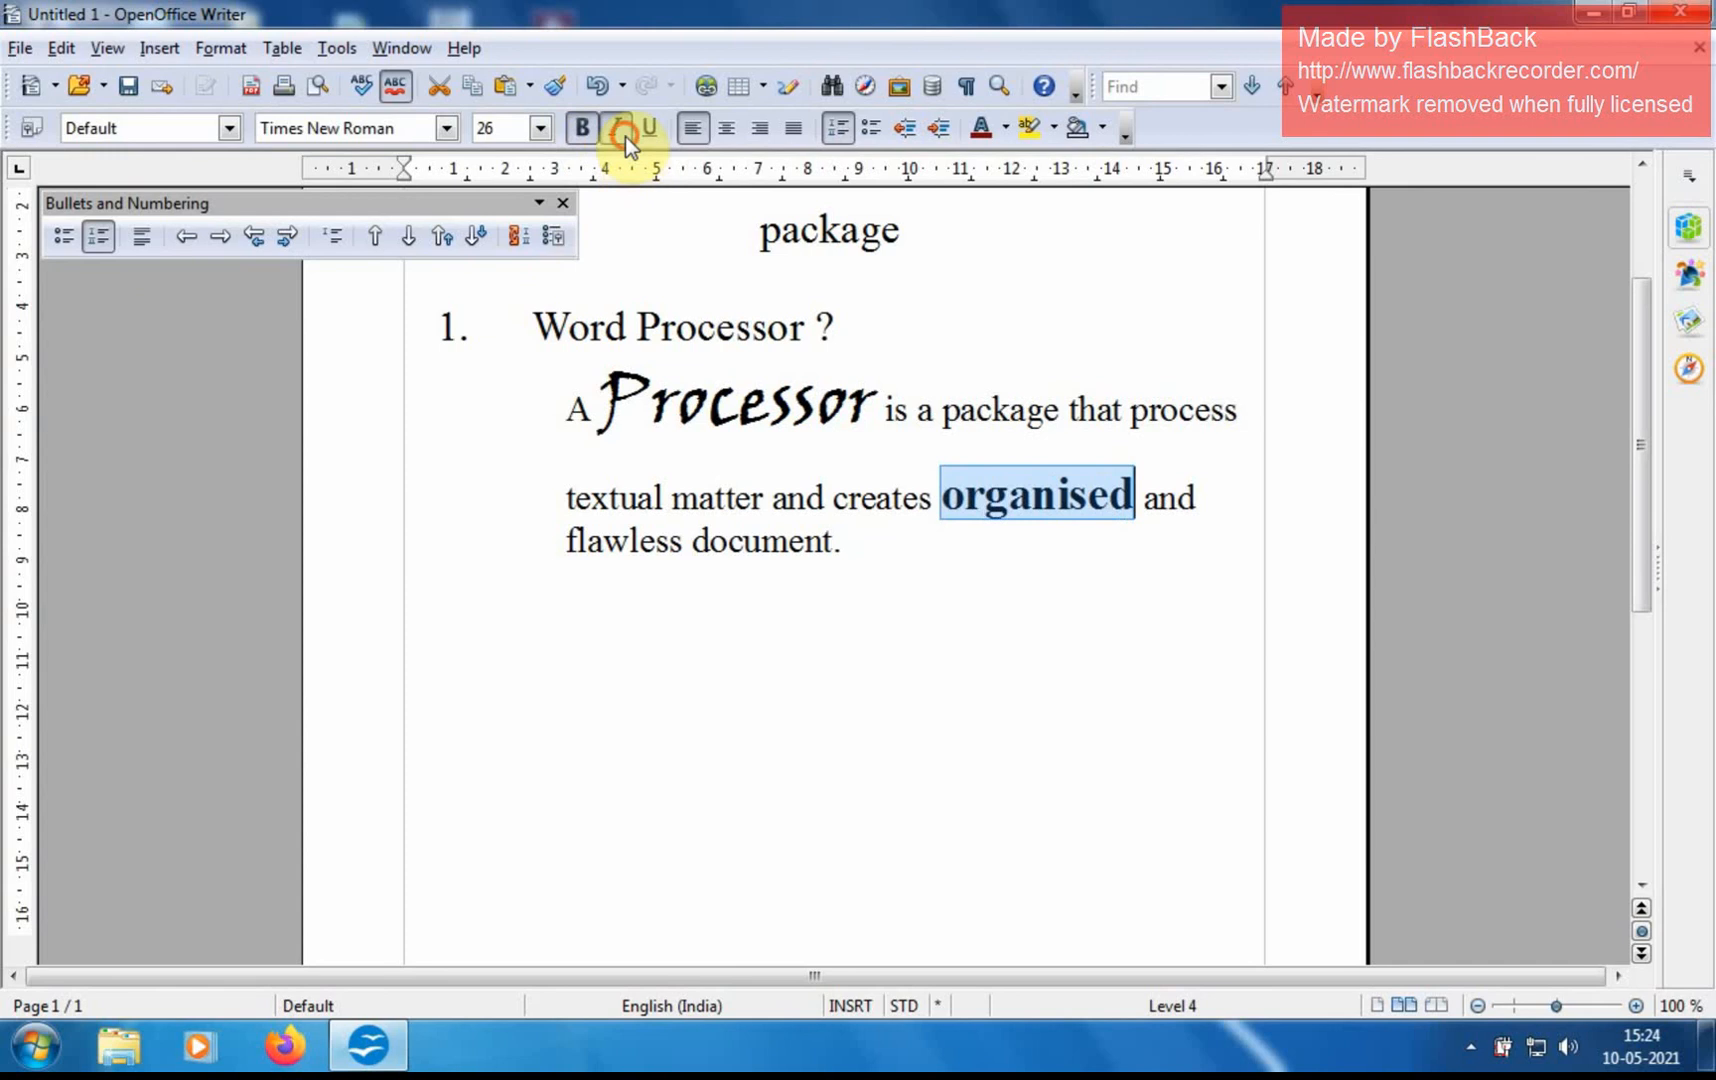
{"action": "left_click", "coordinate": [623, 130]}
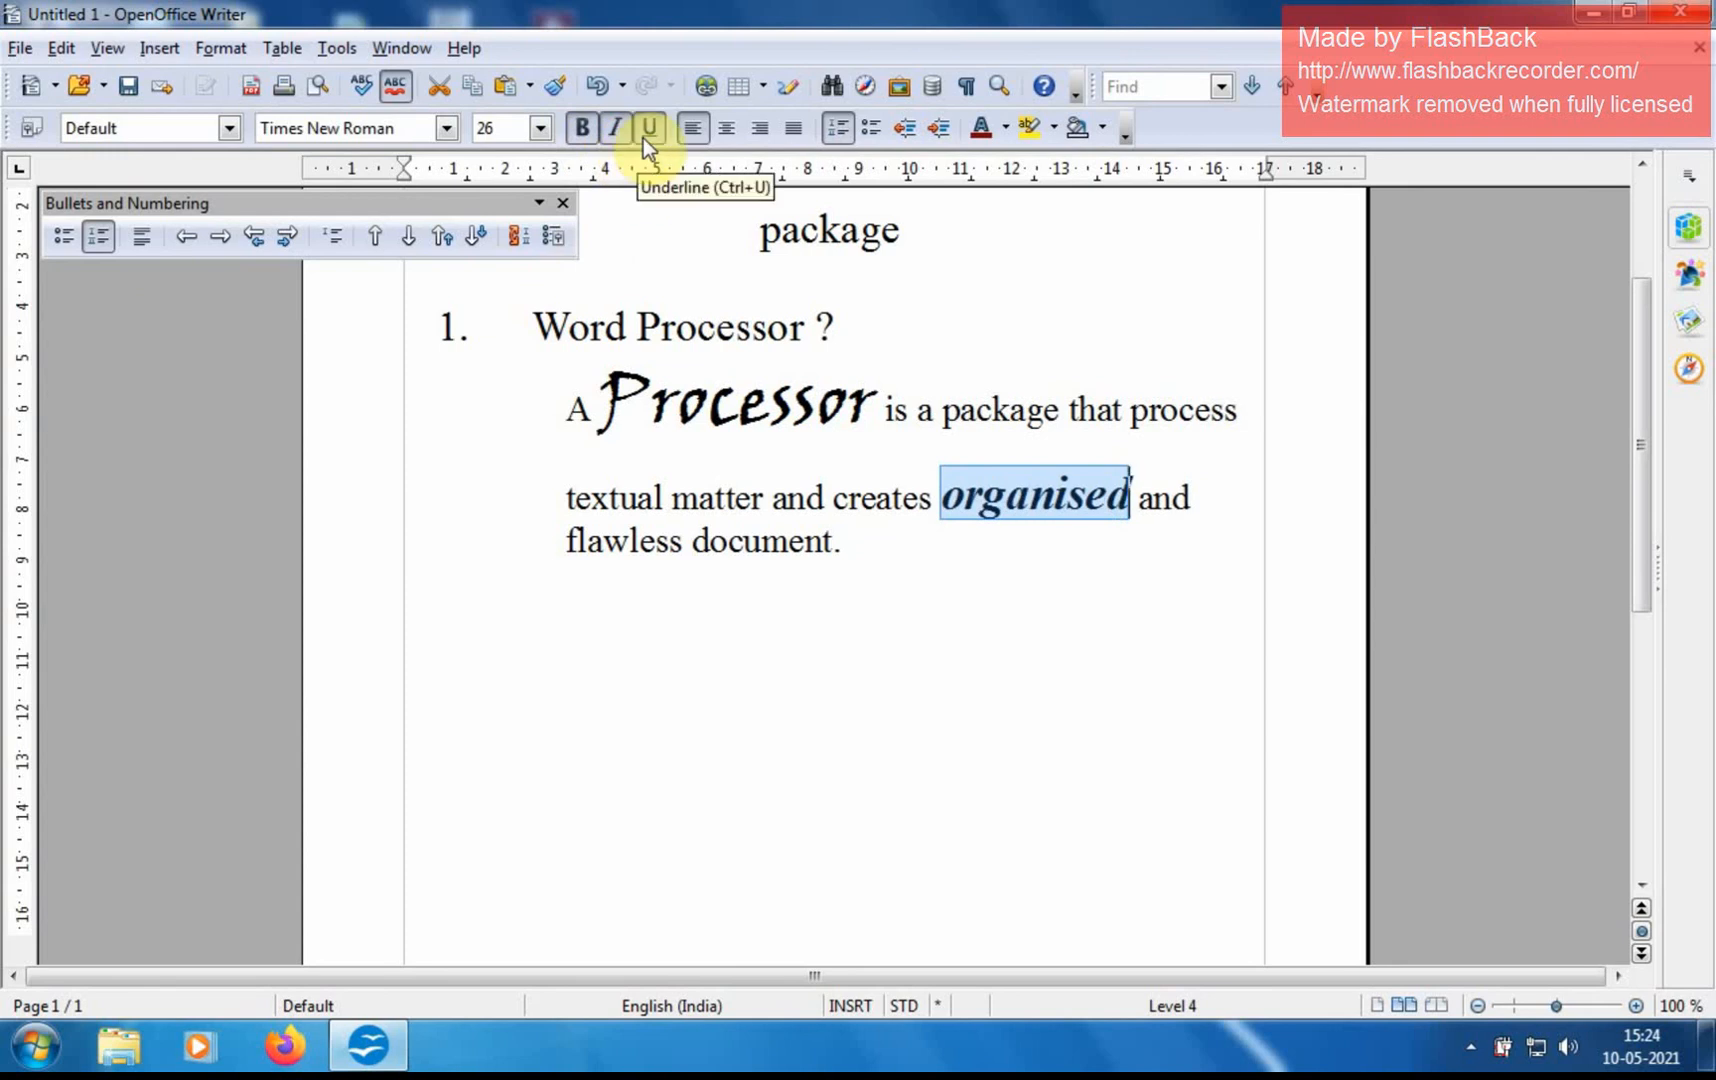
{"action": "left_click", "coordinate": [644, 138]}
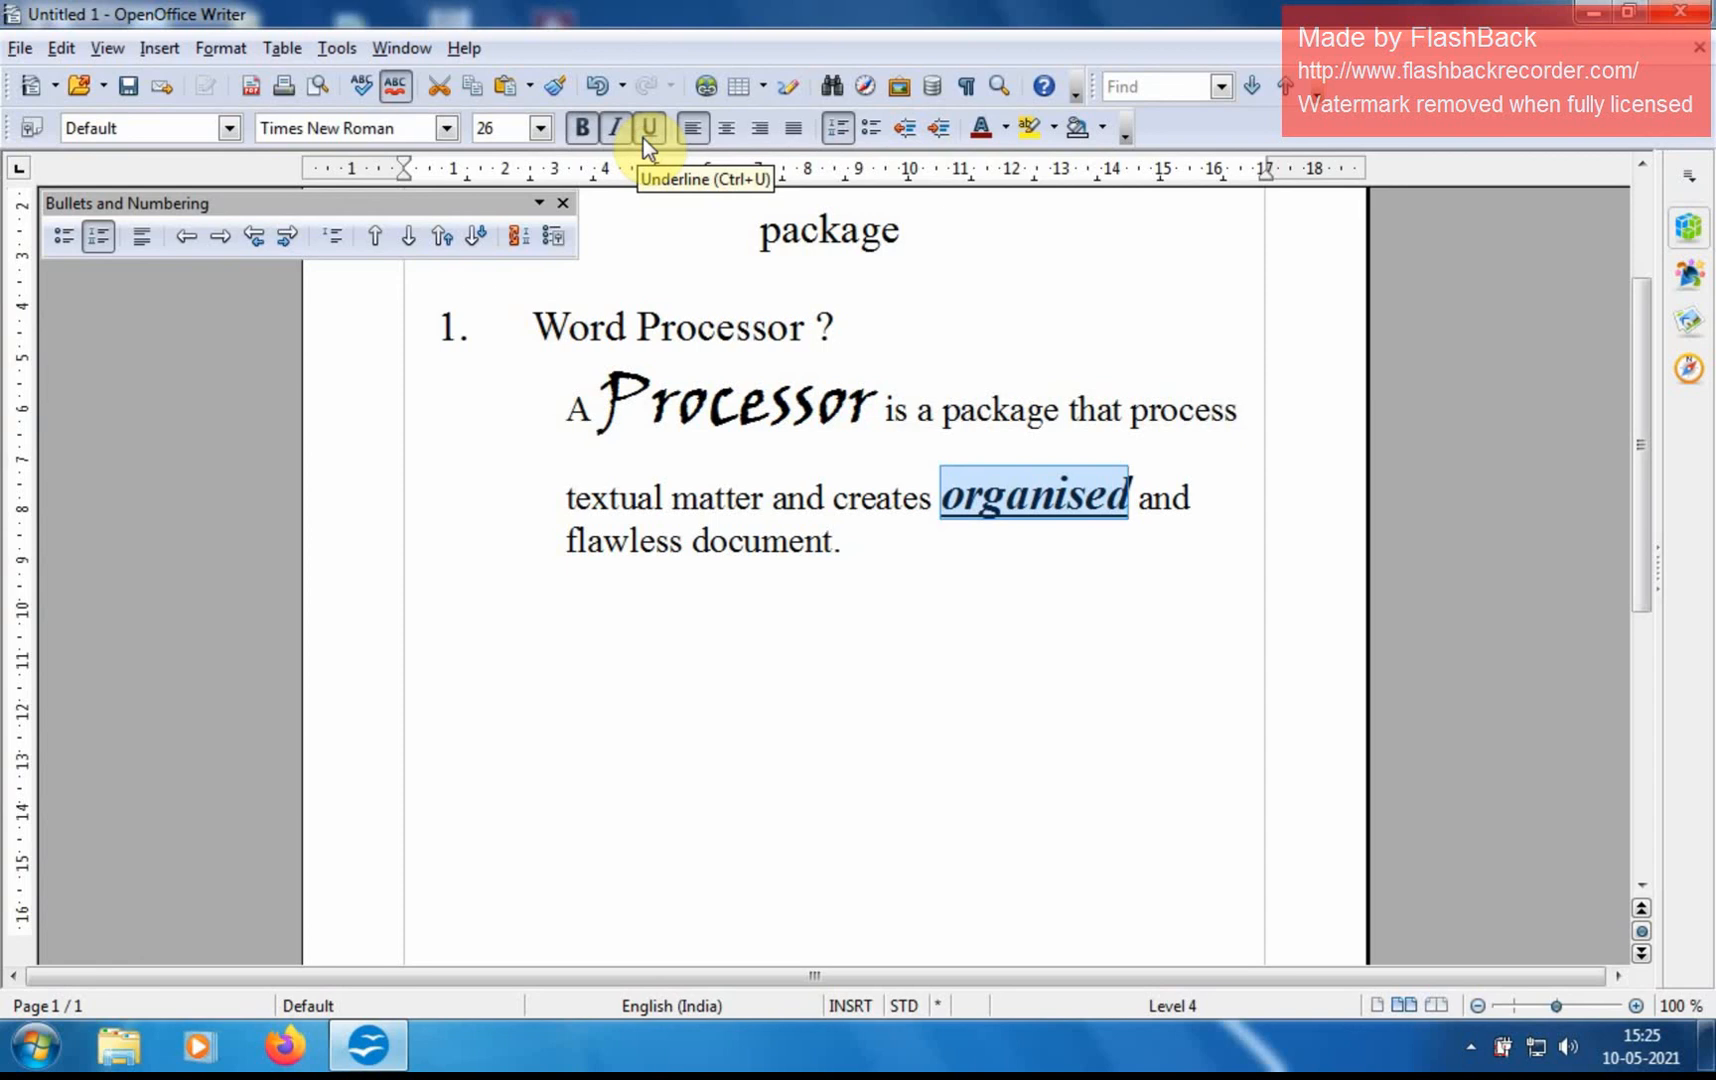
{"action": "left_click", "coordinate": [644, 138]}
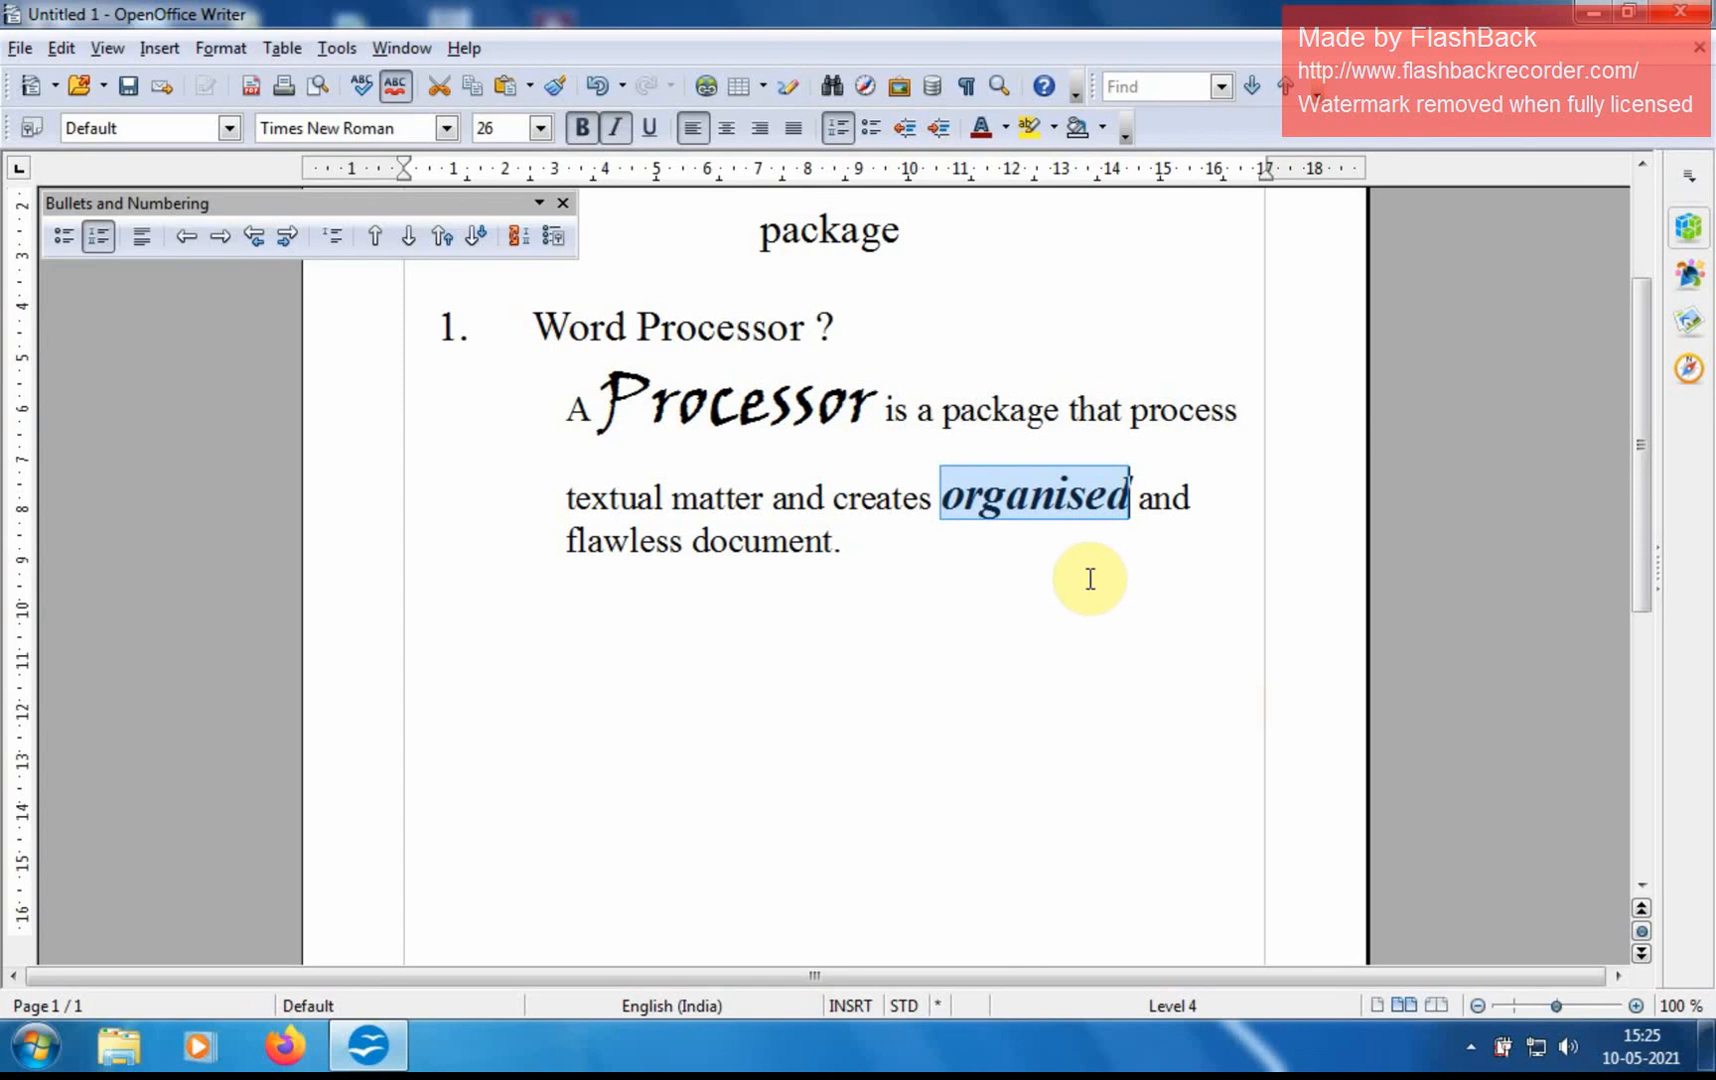
{"action": "left_click", "coordinate": [1040, 568]}
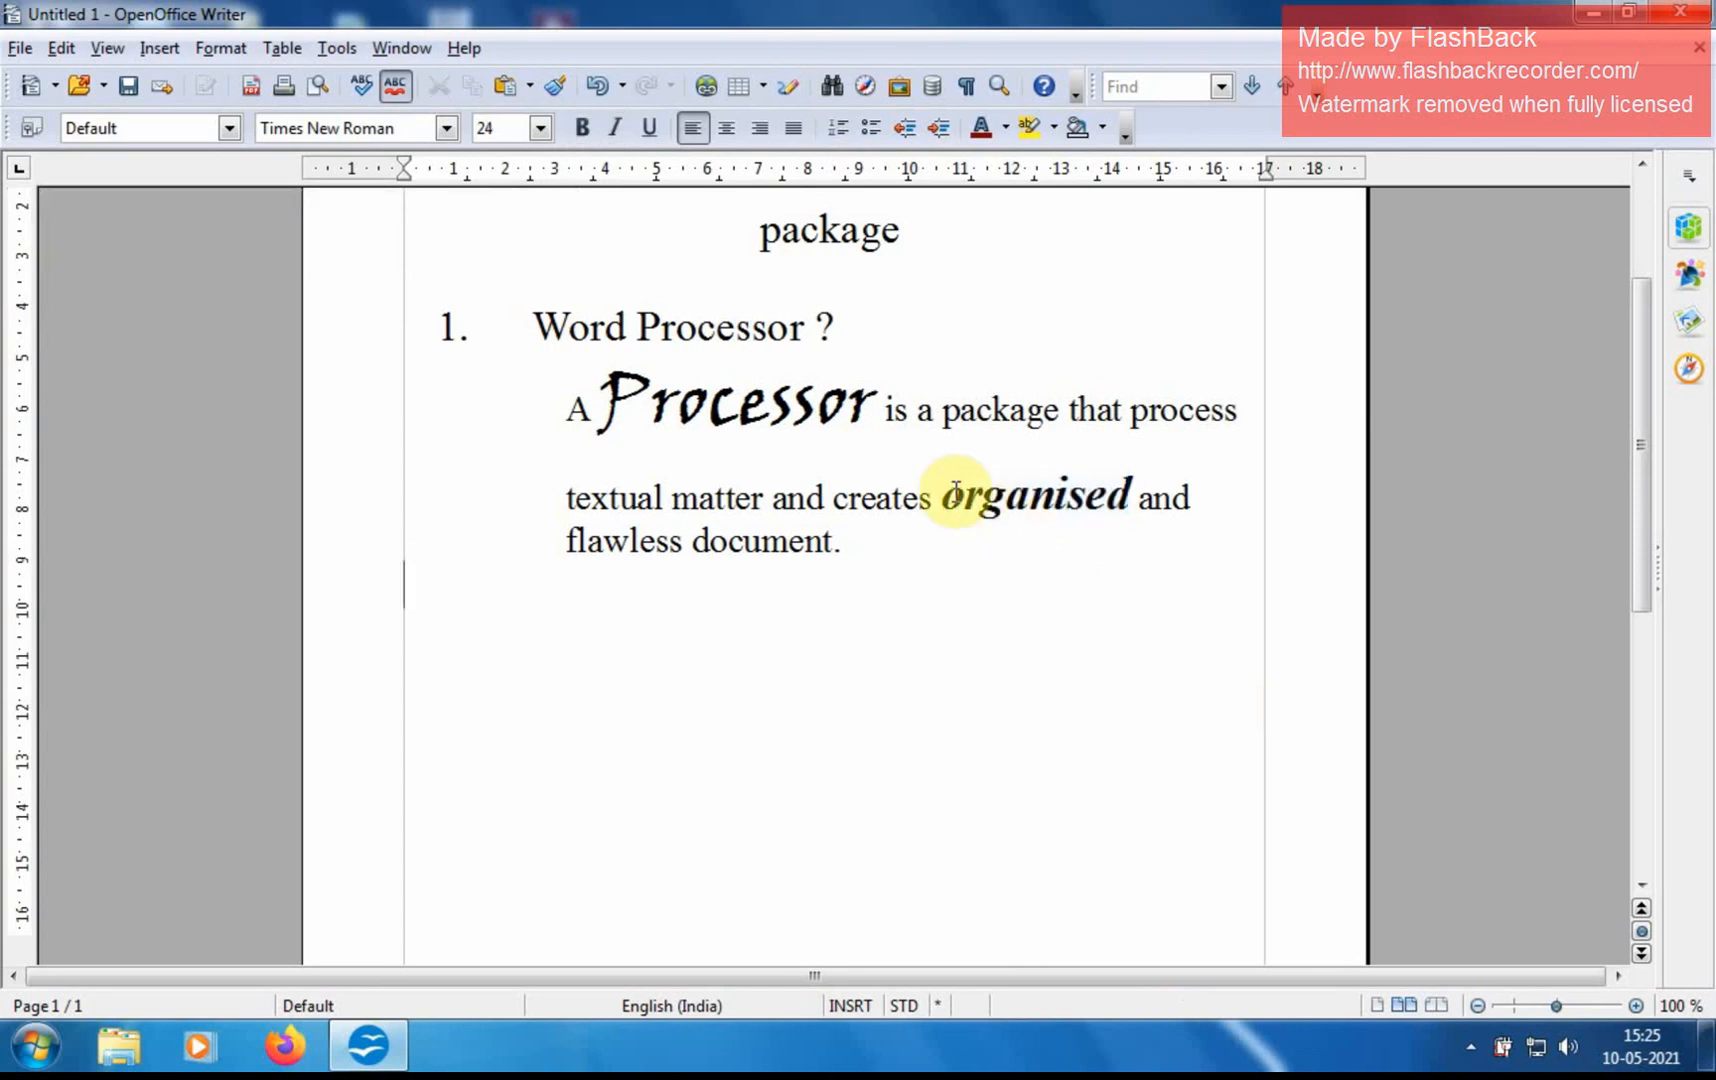
- Remove the bold and italic formatting from the word "organised" and clear the selection
{"action": "left_click_drag", "start_coordinate": [940, 497], "coordinate": [1128, 495]}
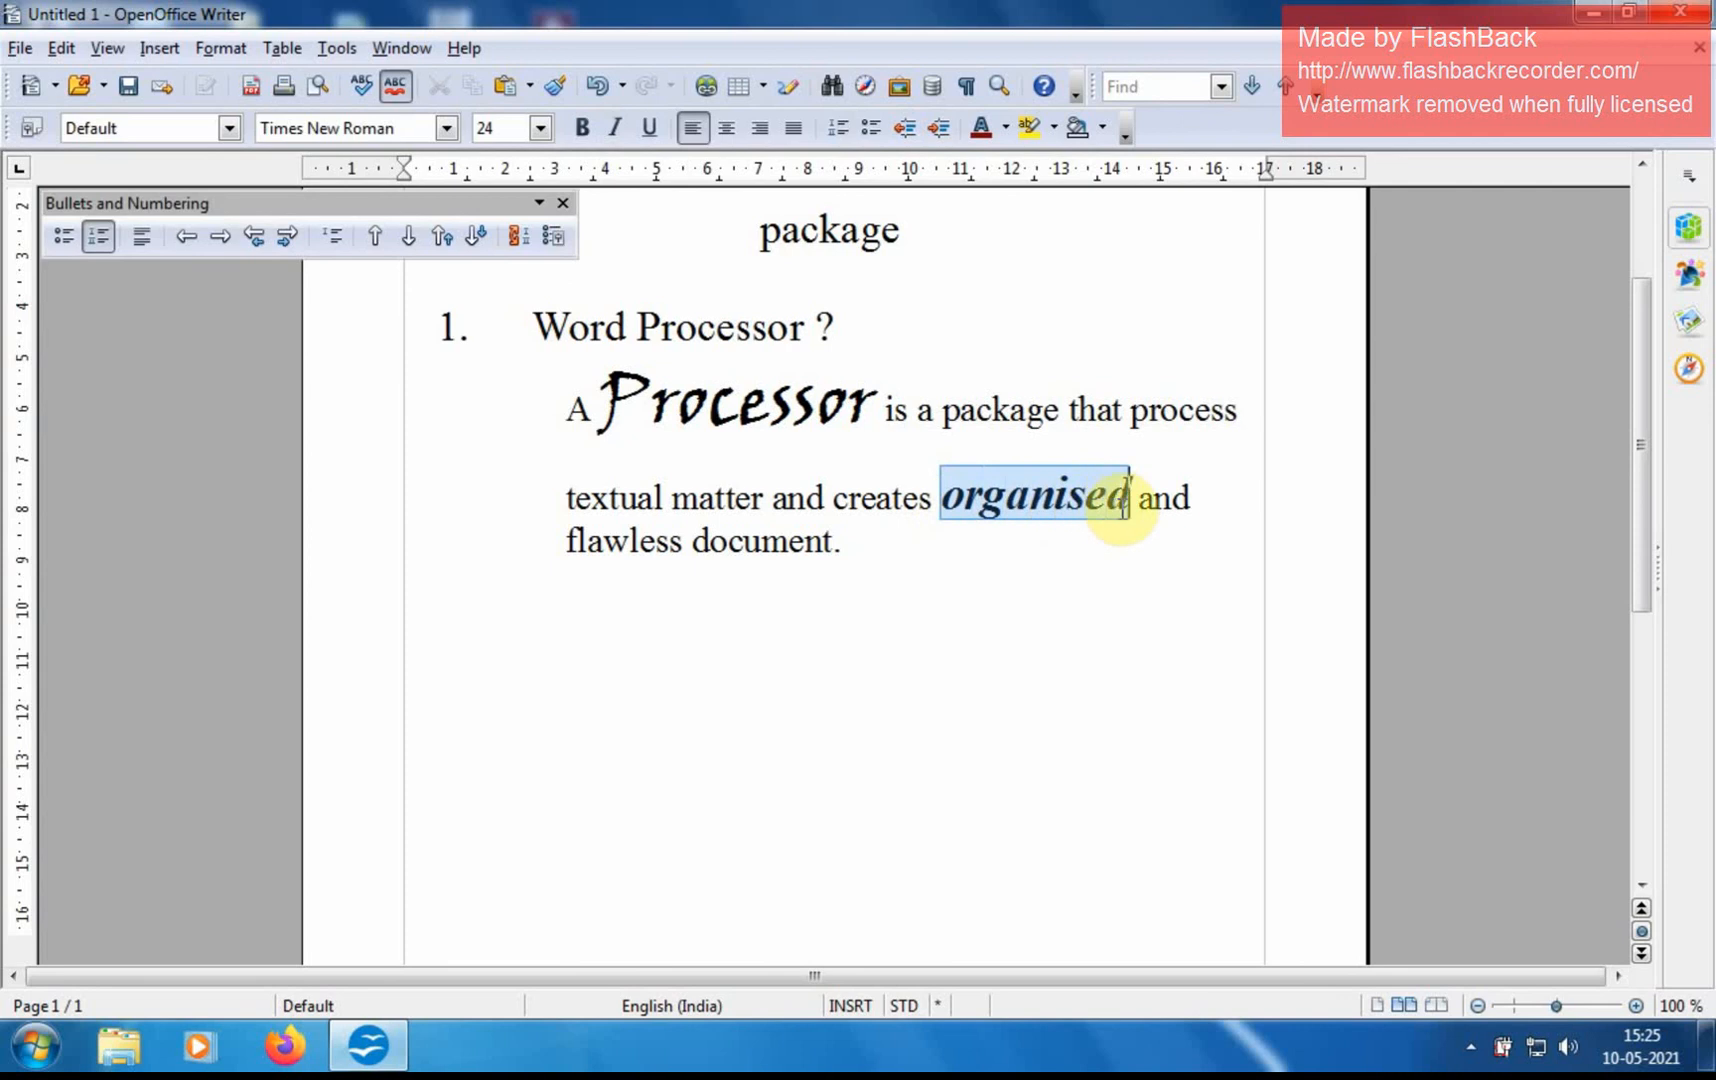
{"action": "left_click", "coordinate": [583, 128]}
{"action": "left_click", "coordinate": [611, 129]}
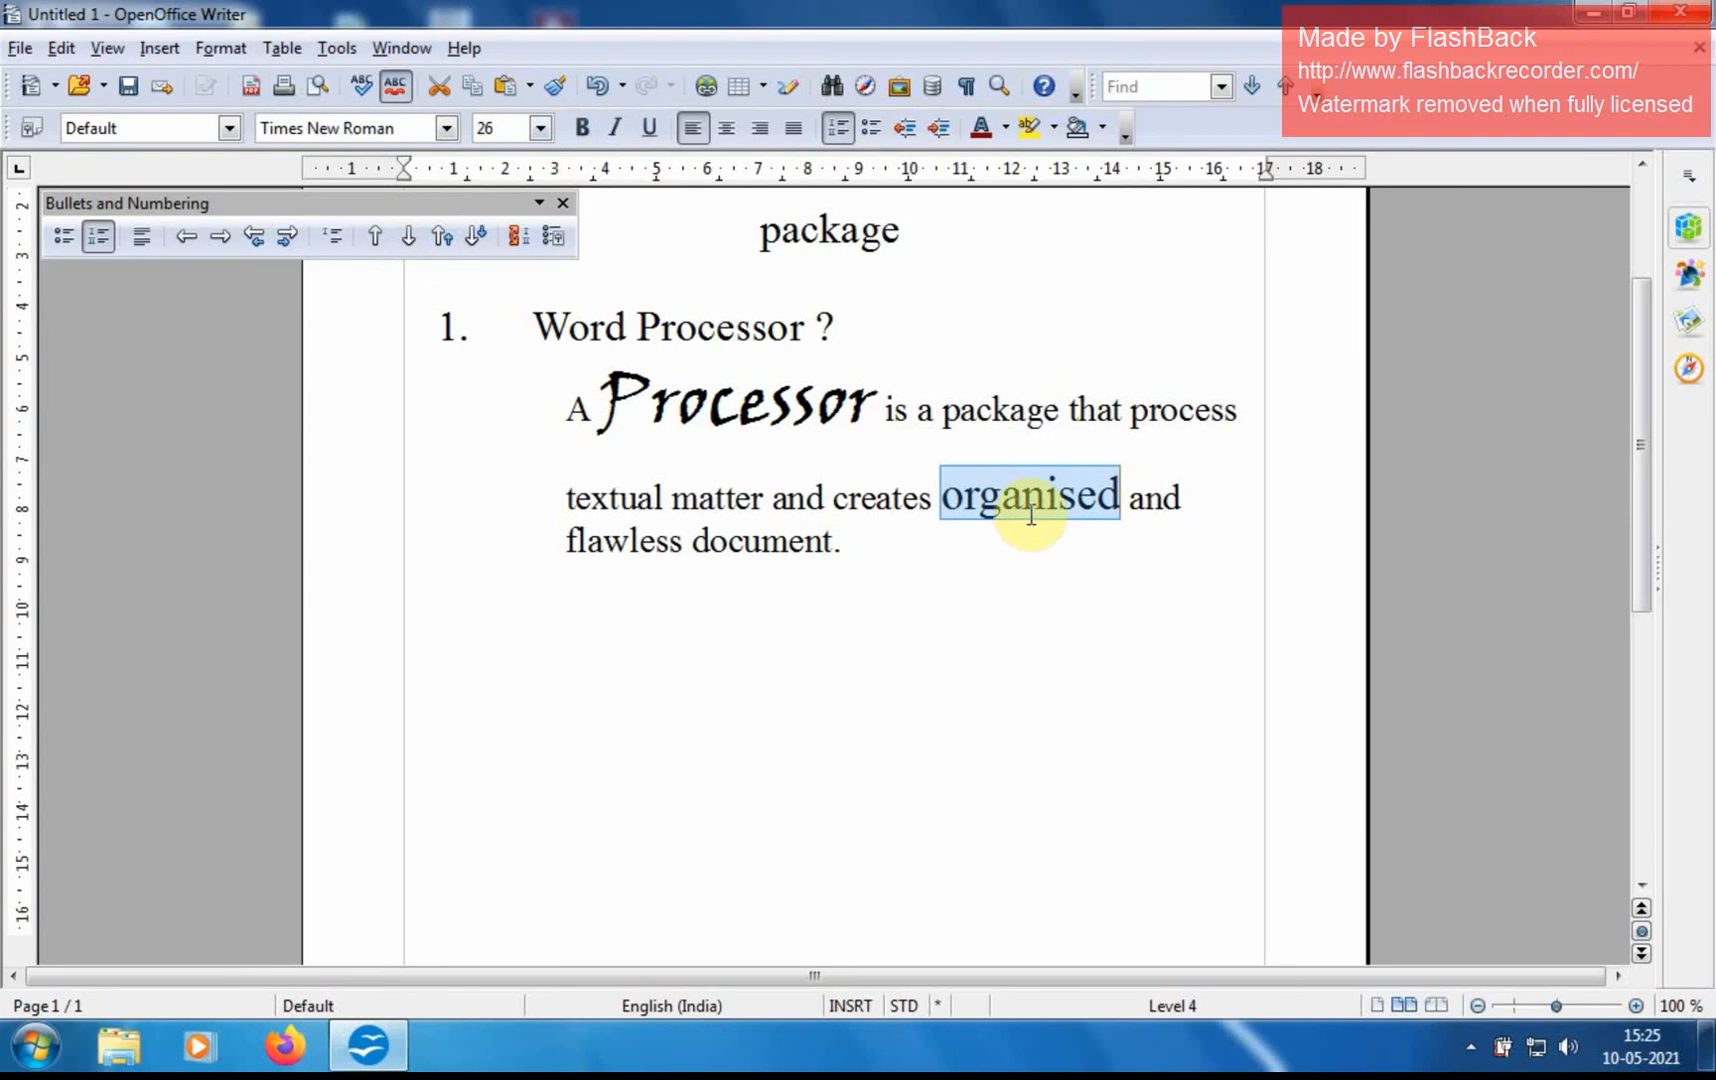
{"action": "left_click", "coordinate": [1015, 586]}
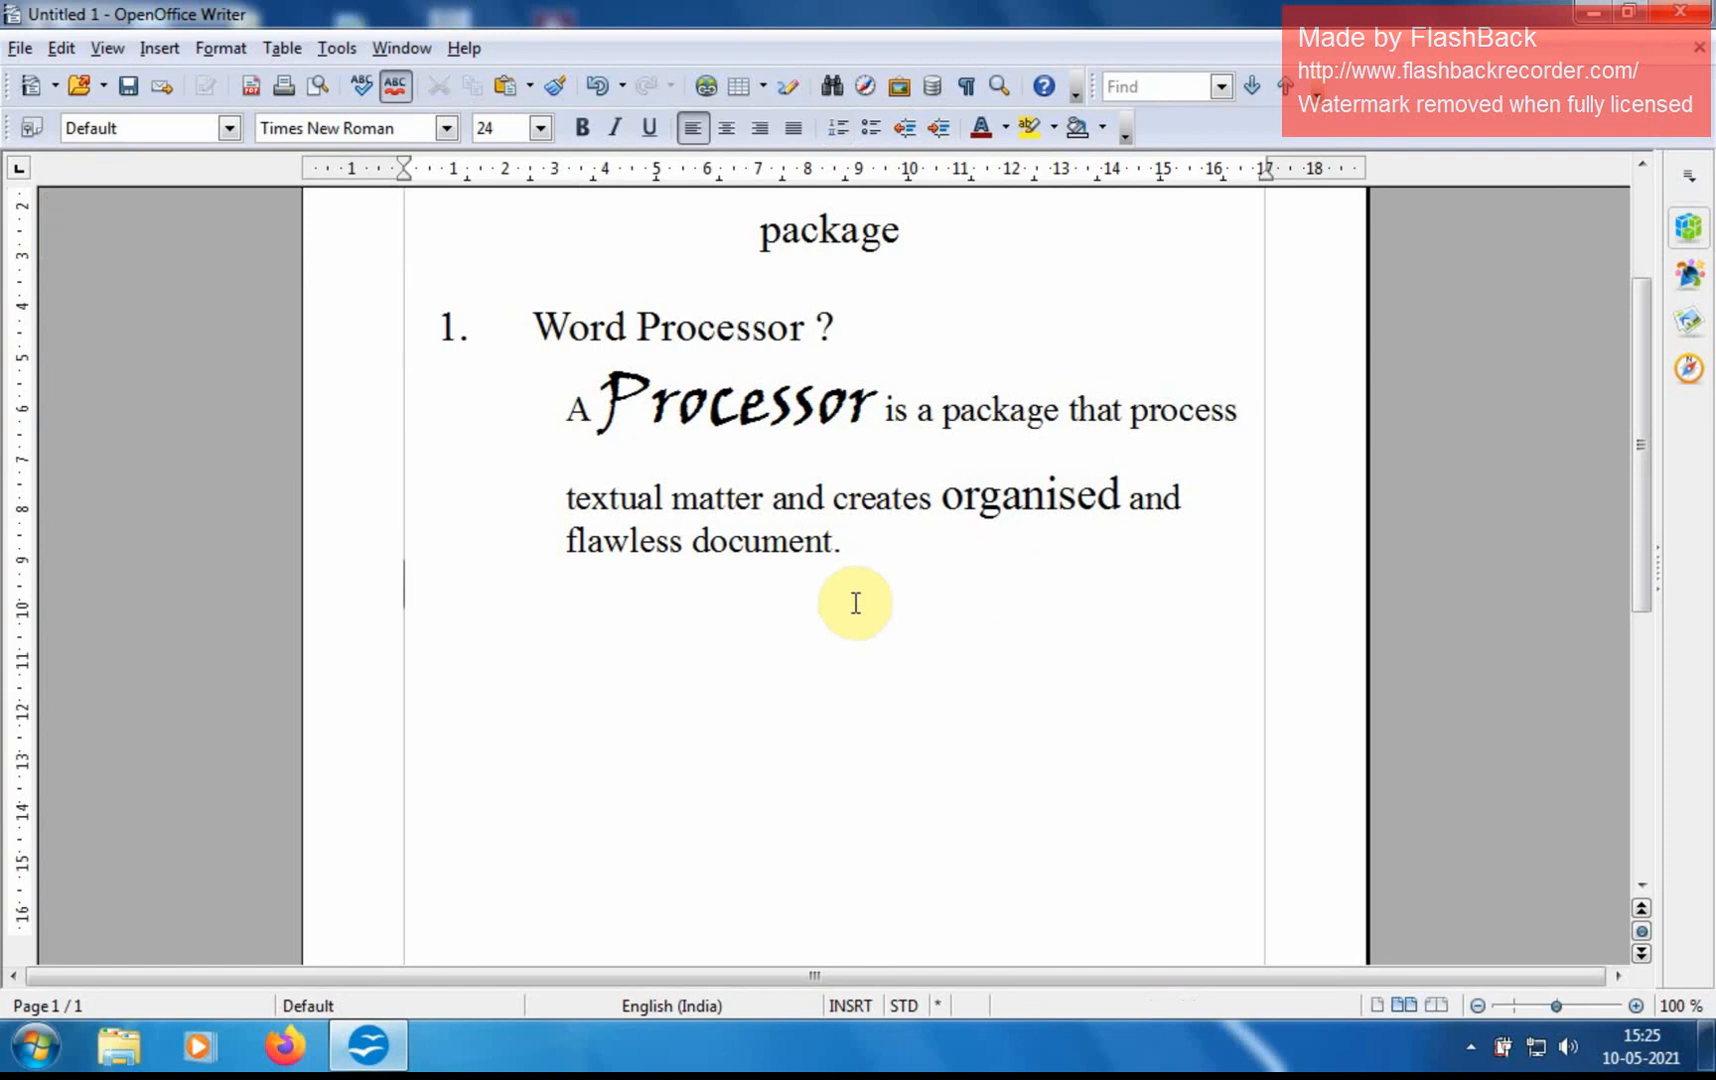
- Try centred, right and justified alignment on the definition paragraph, and return it to left alignment
{"action": "triple_click", "coordinate": [641, 413]}
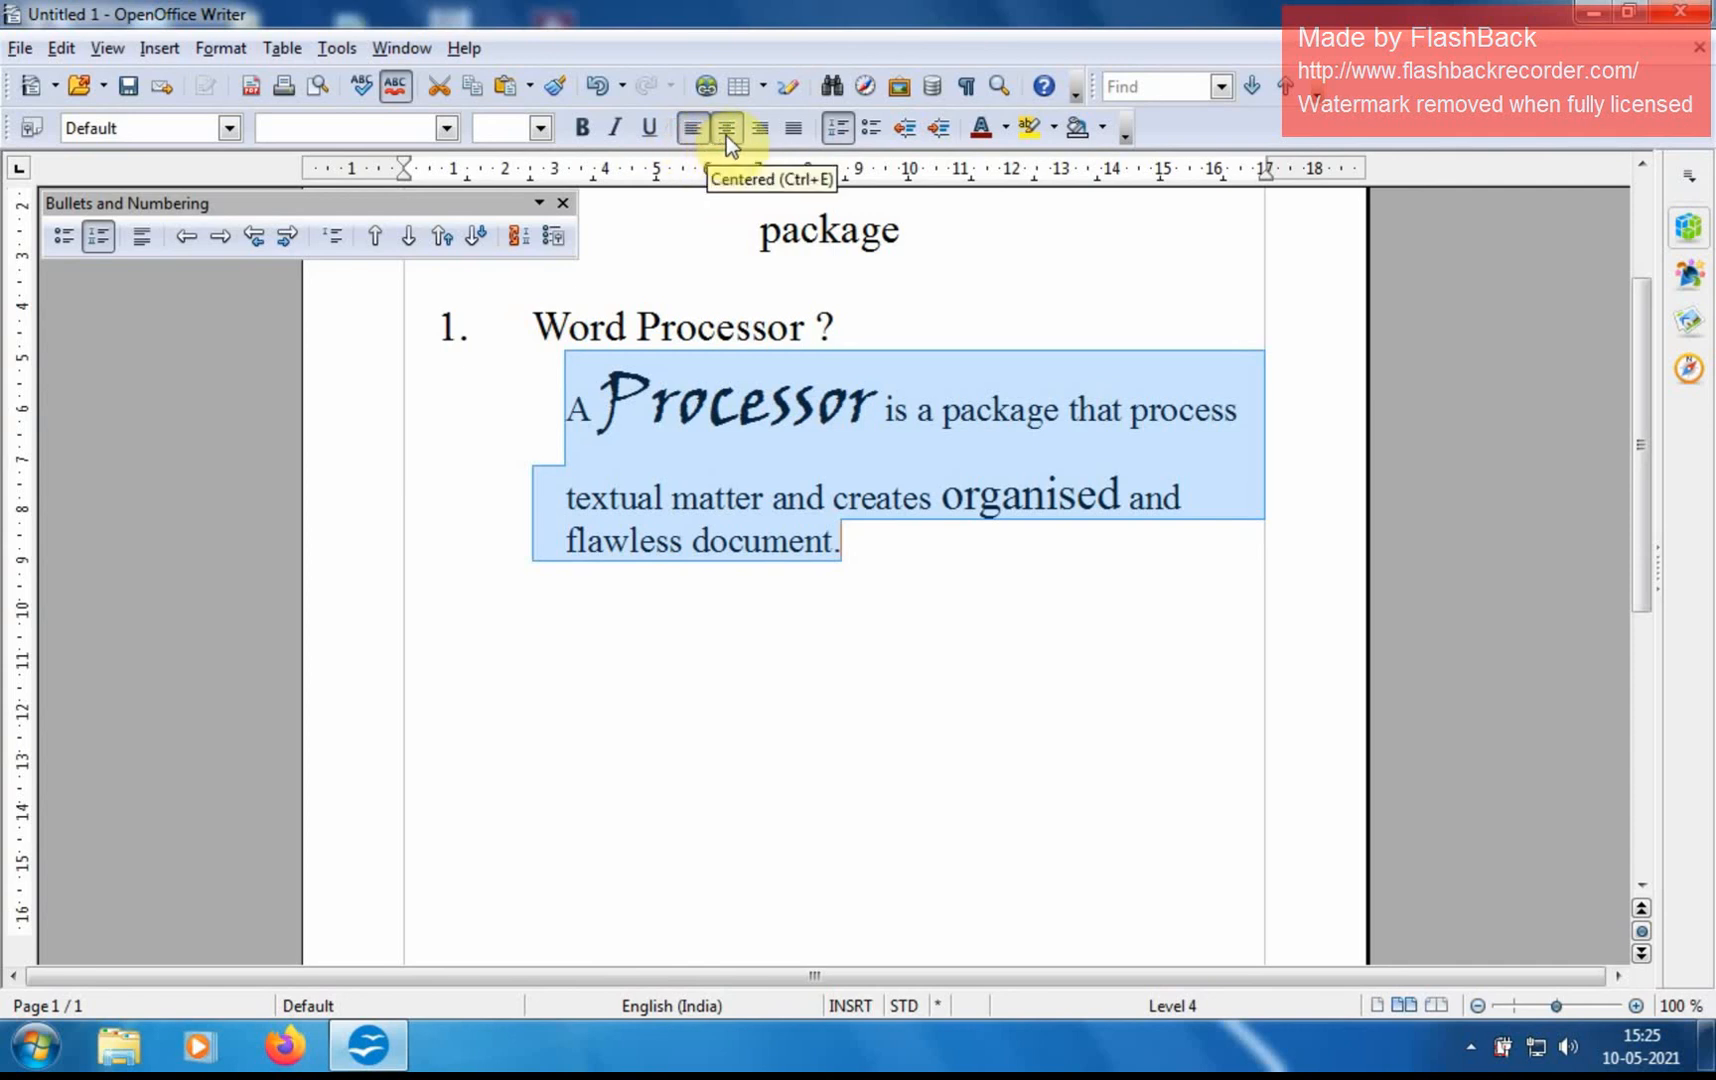
{"action": "left_click", "coordinate": [727, 135]}
{"action": "left_click", "coordinate": [759, 128]}
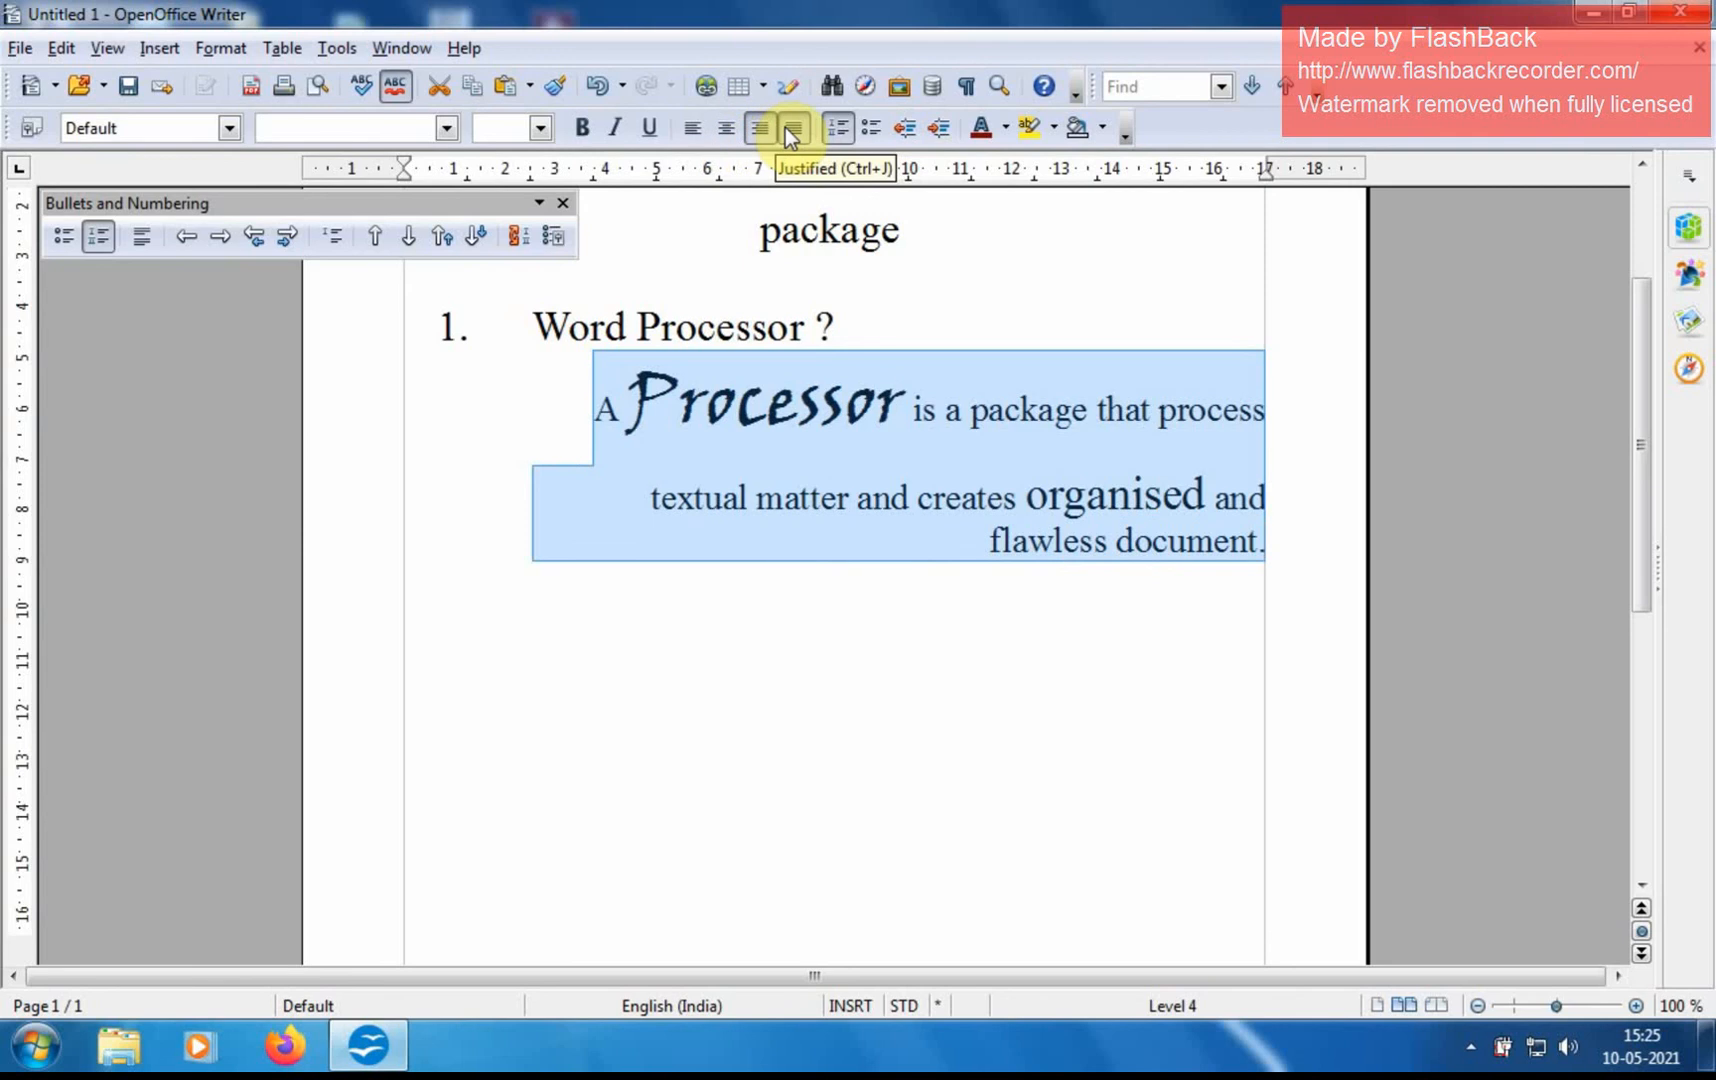
{"action": "left_click", "coordinate": [790, 135]}
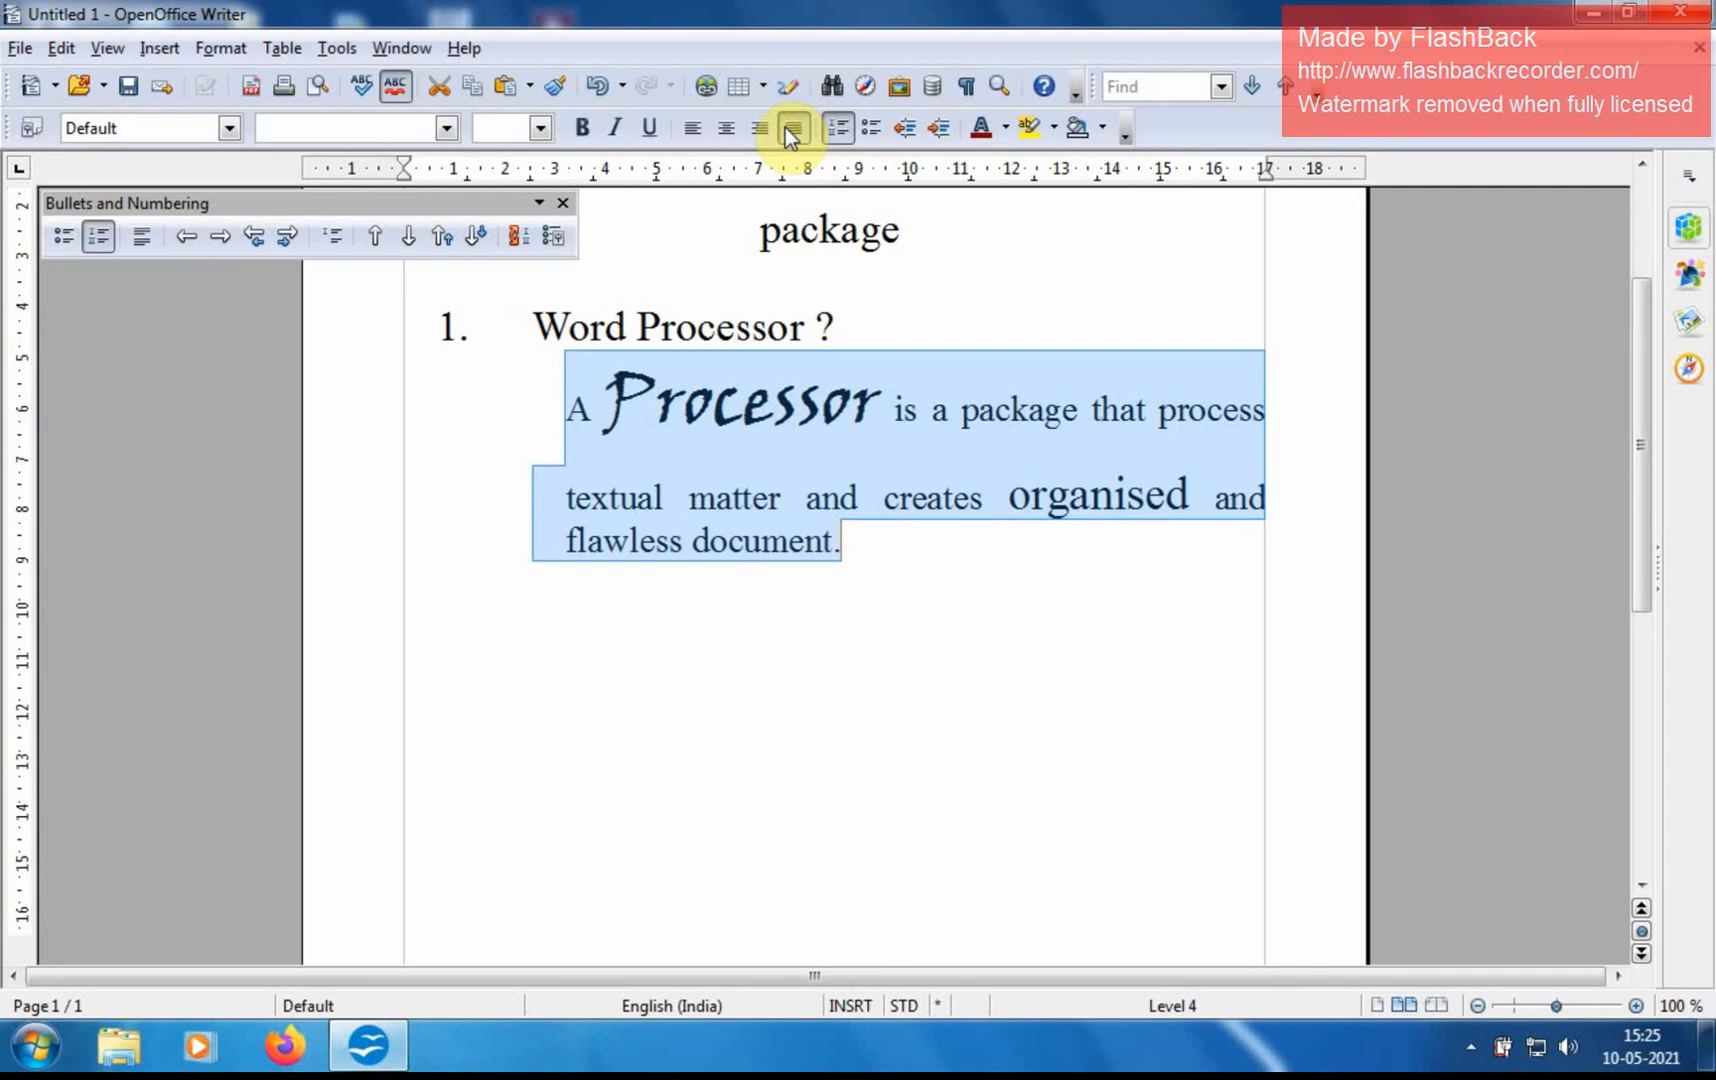
{"action": "left_click", "coordinate": [698, 128]}
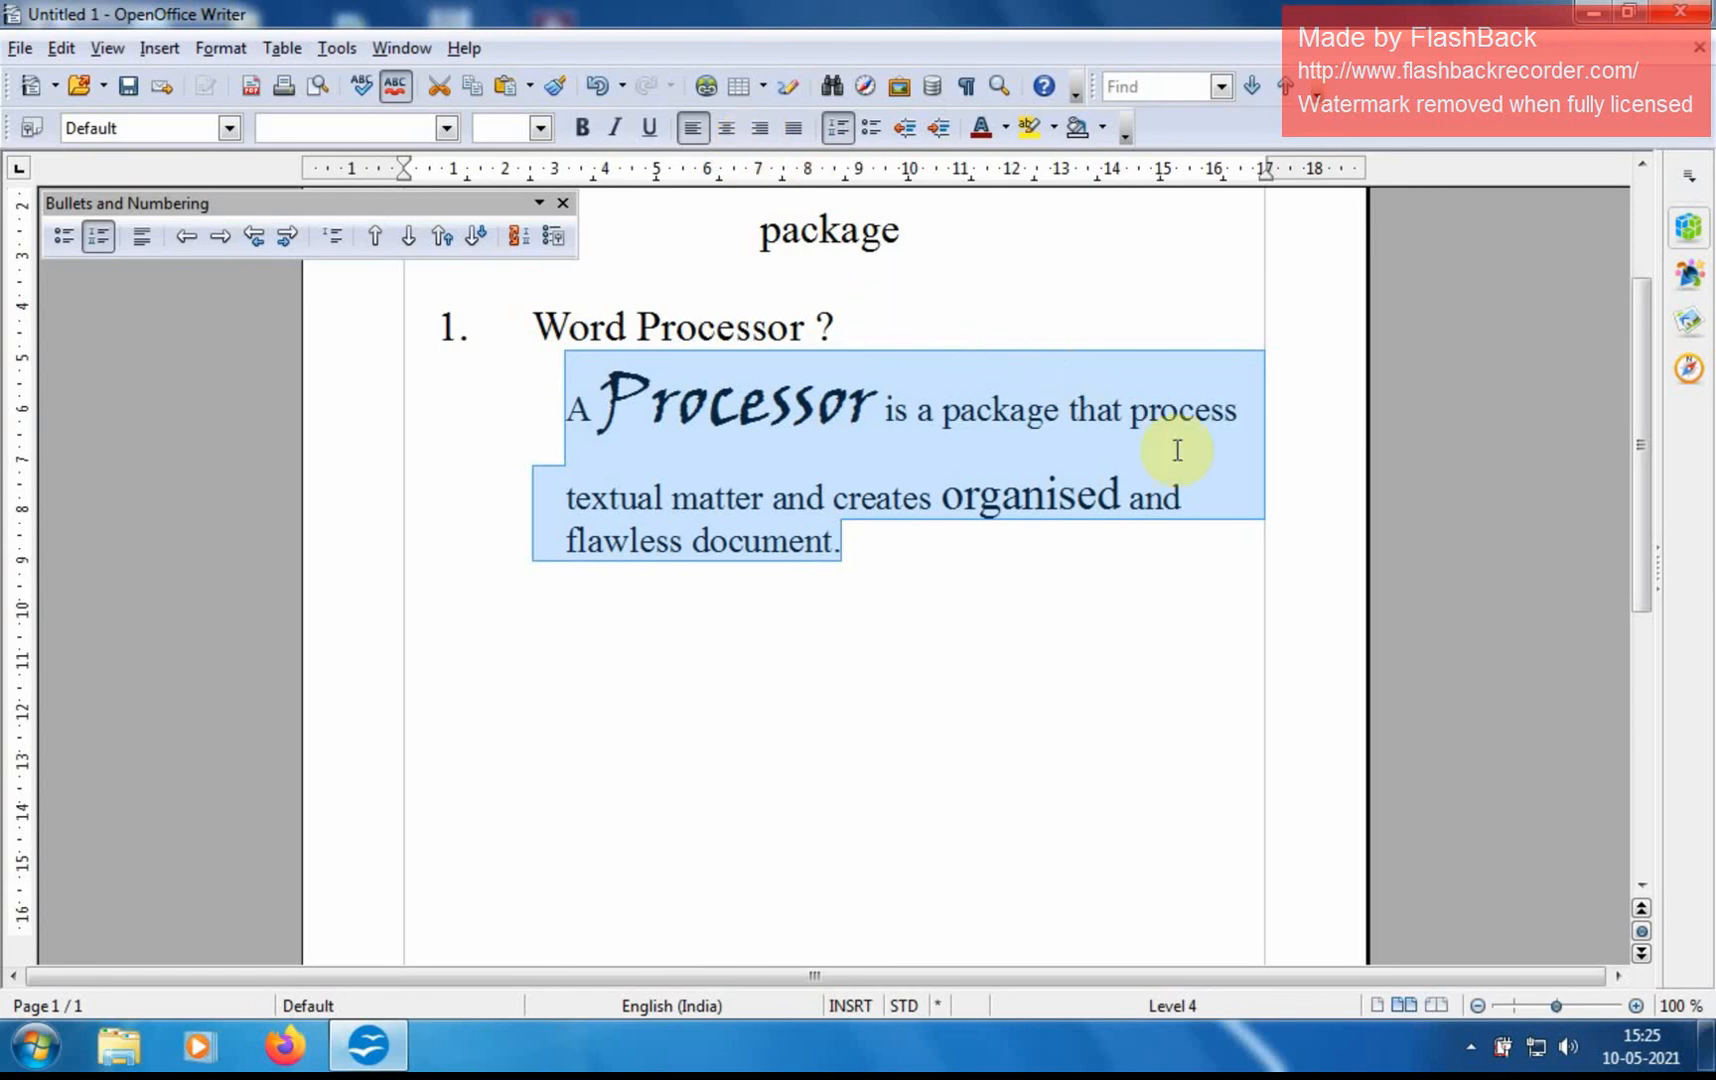
{"action": "left_click", "coordinate": [1063, 558]}
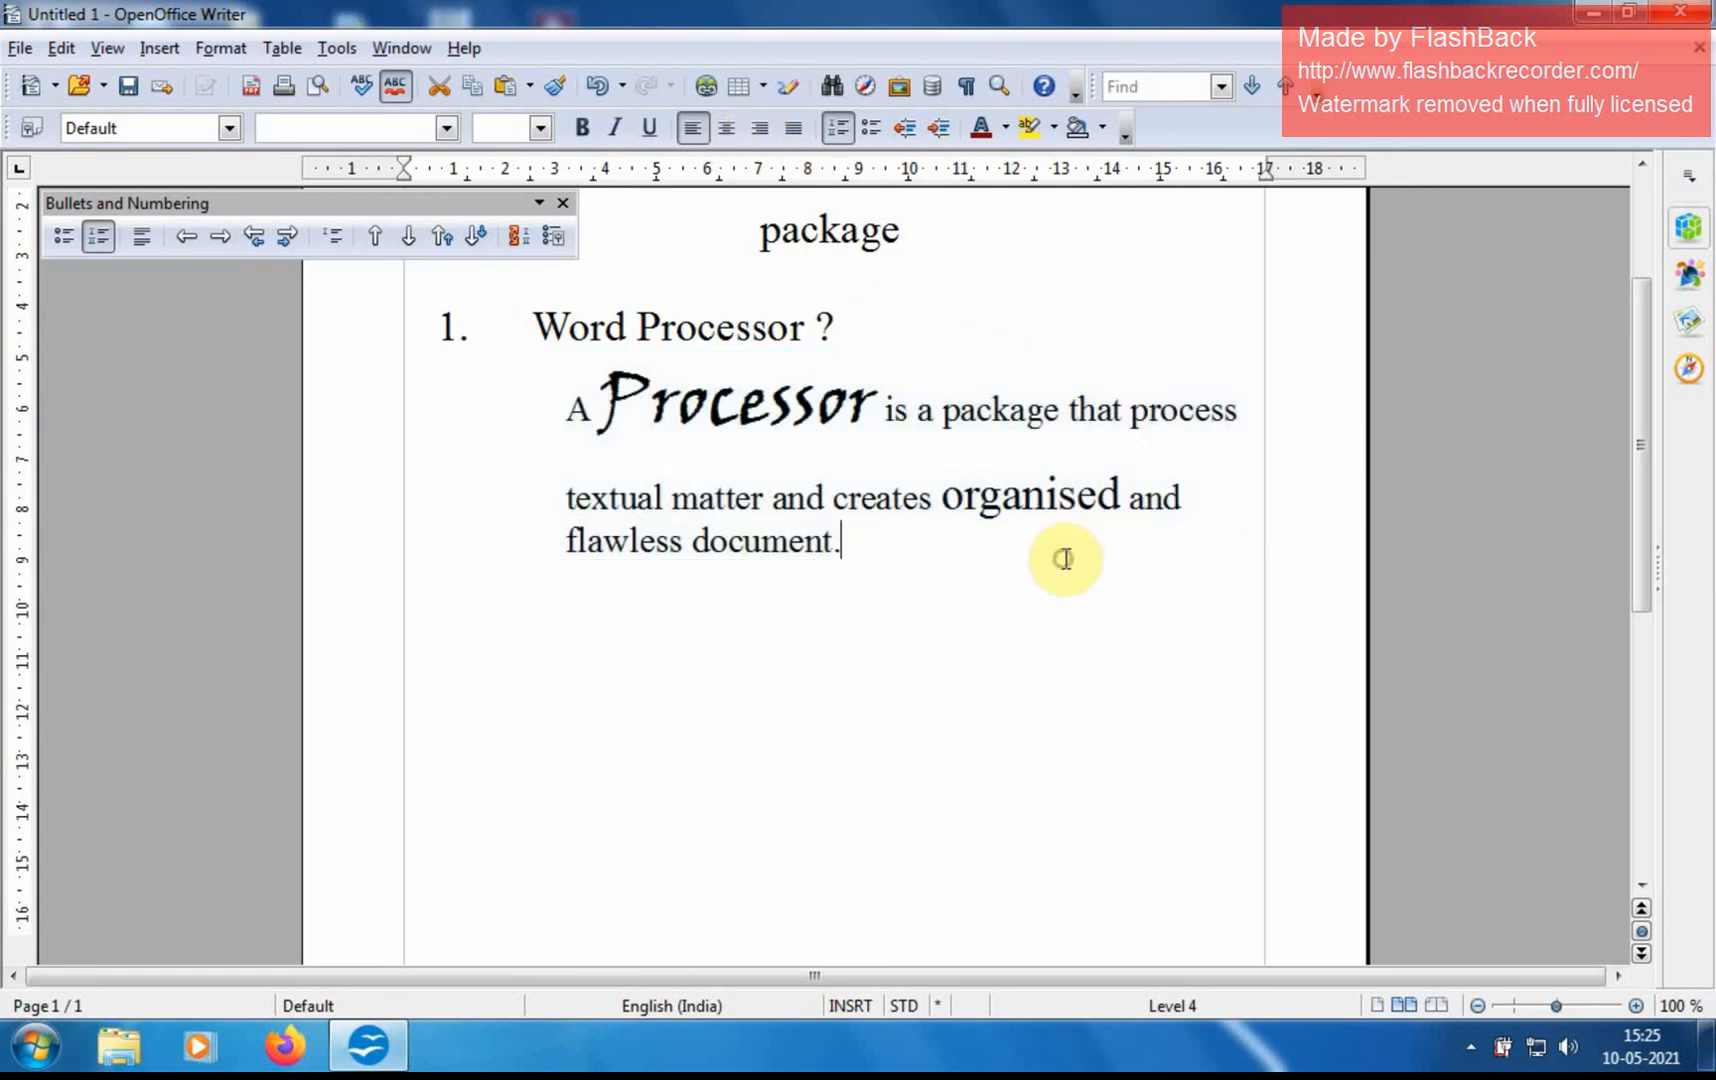
- Colour the word "process" in the definition sentence light green and make it bold
{"action": "double_click", "coordinate": [1152, 408]}
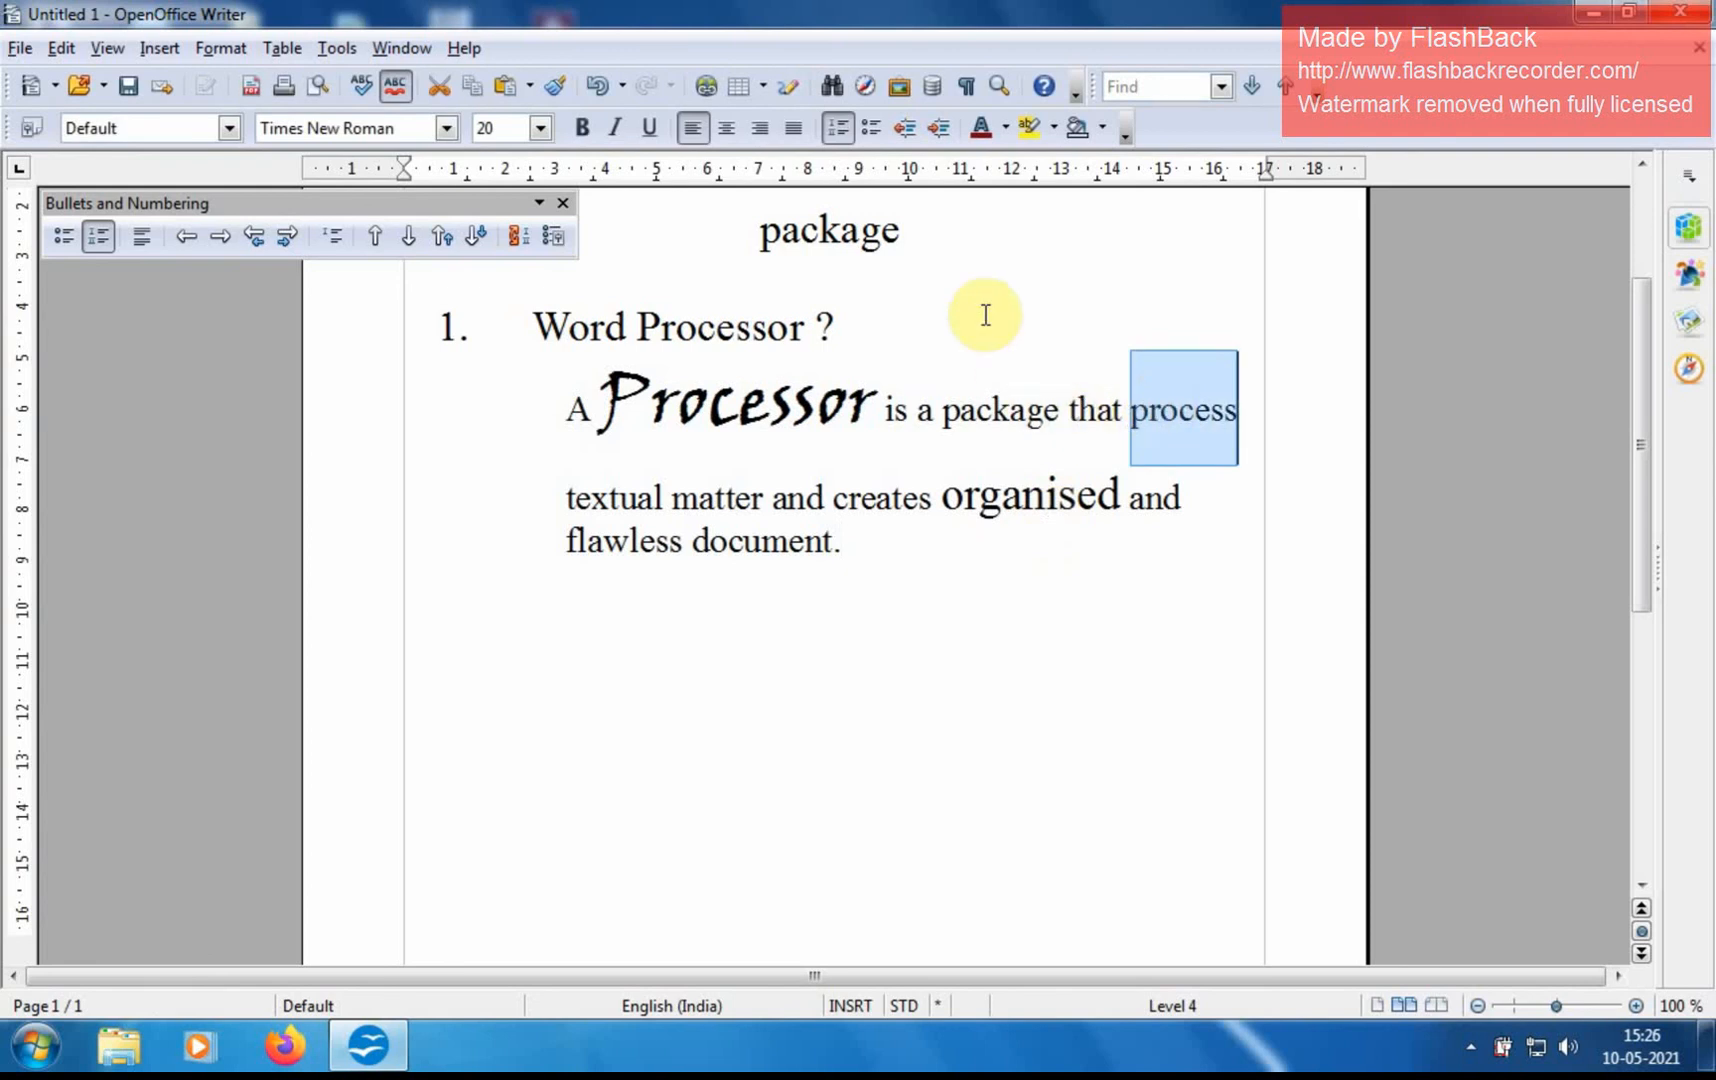
{"action": "left_click", "coordinate": [1004, 126]}
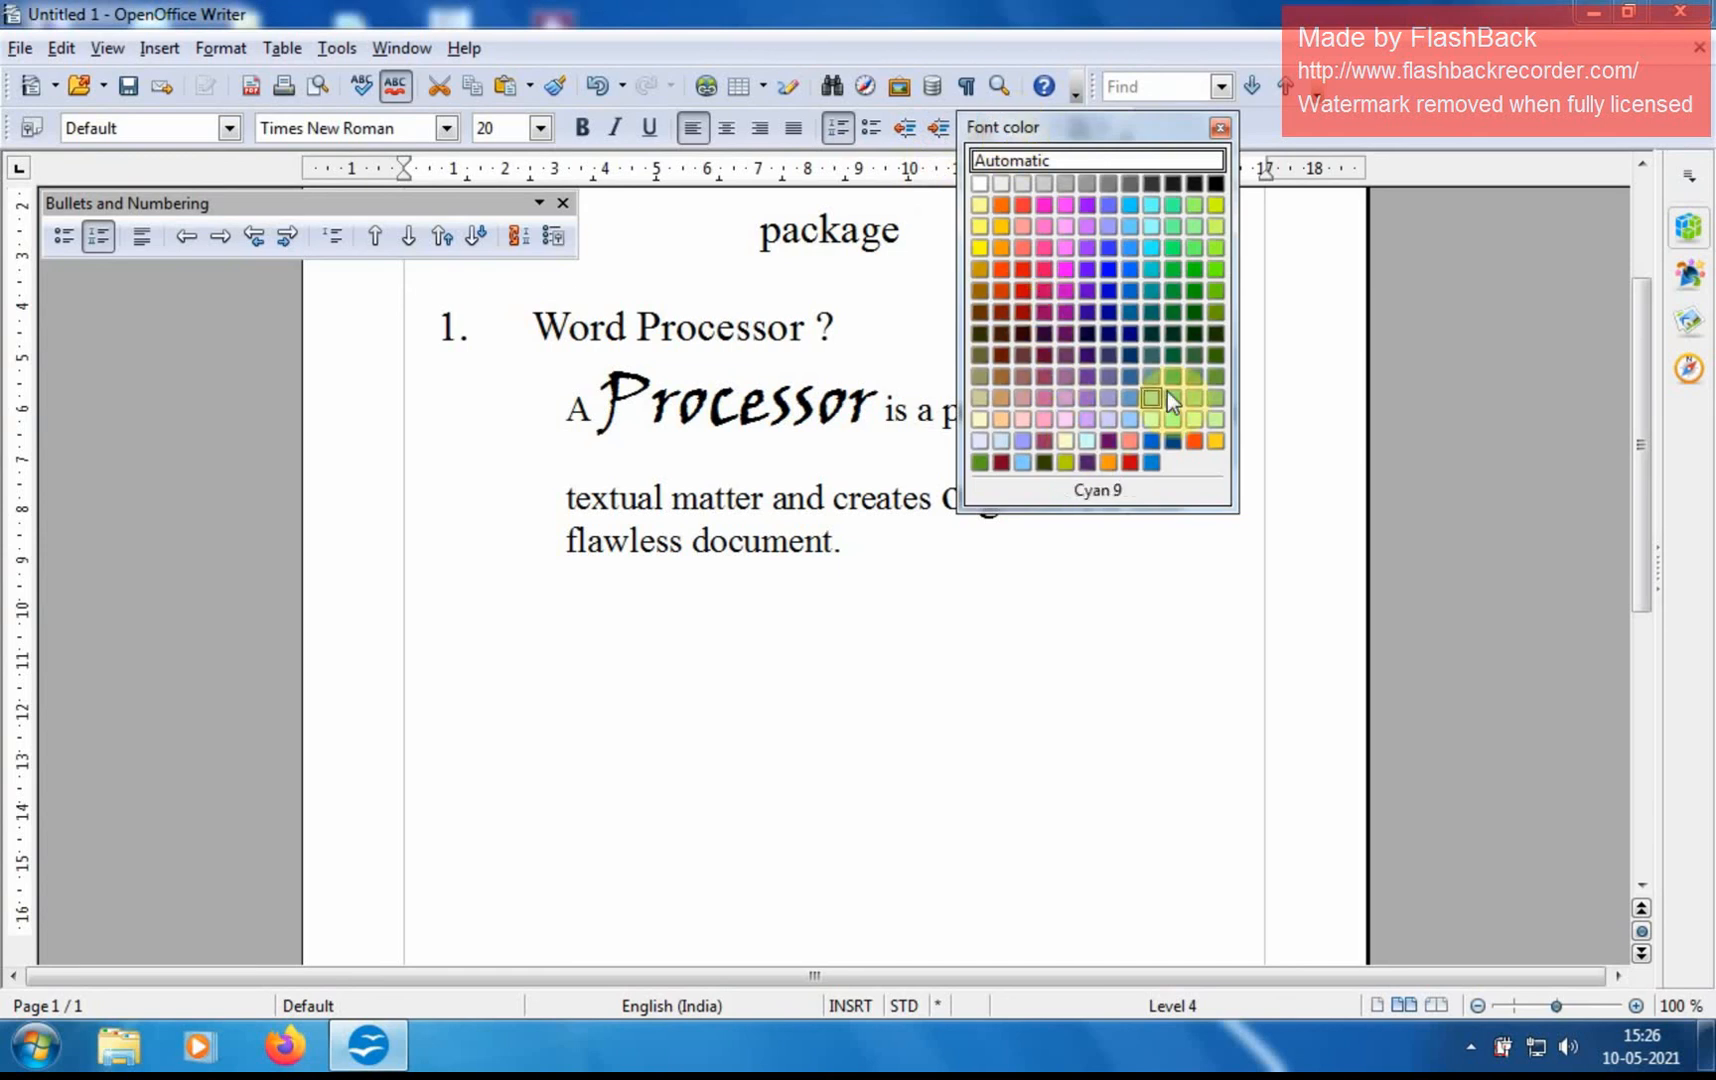
{"action": "left_click", "coordinate": [1194, 255]}
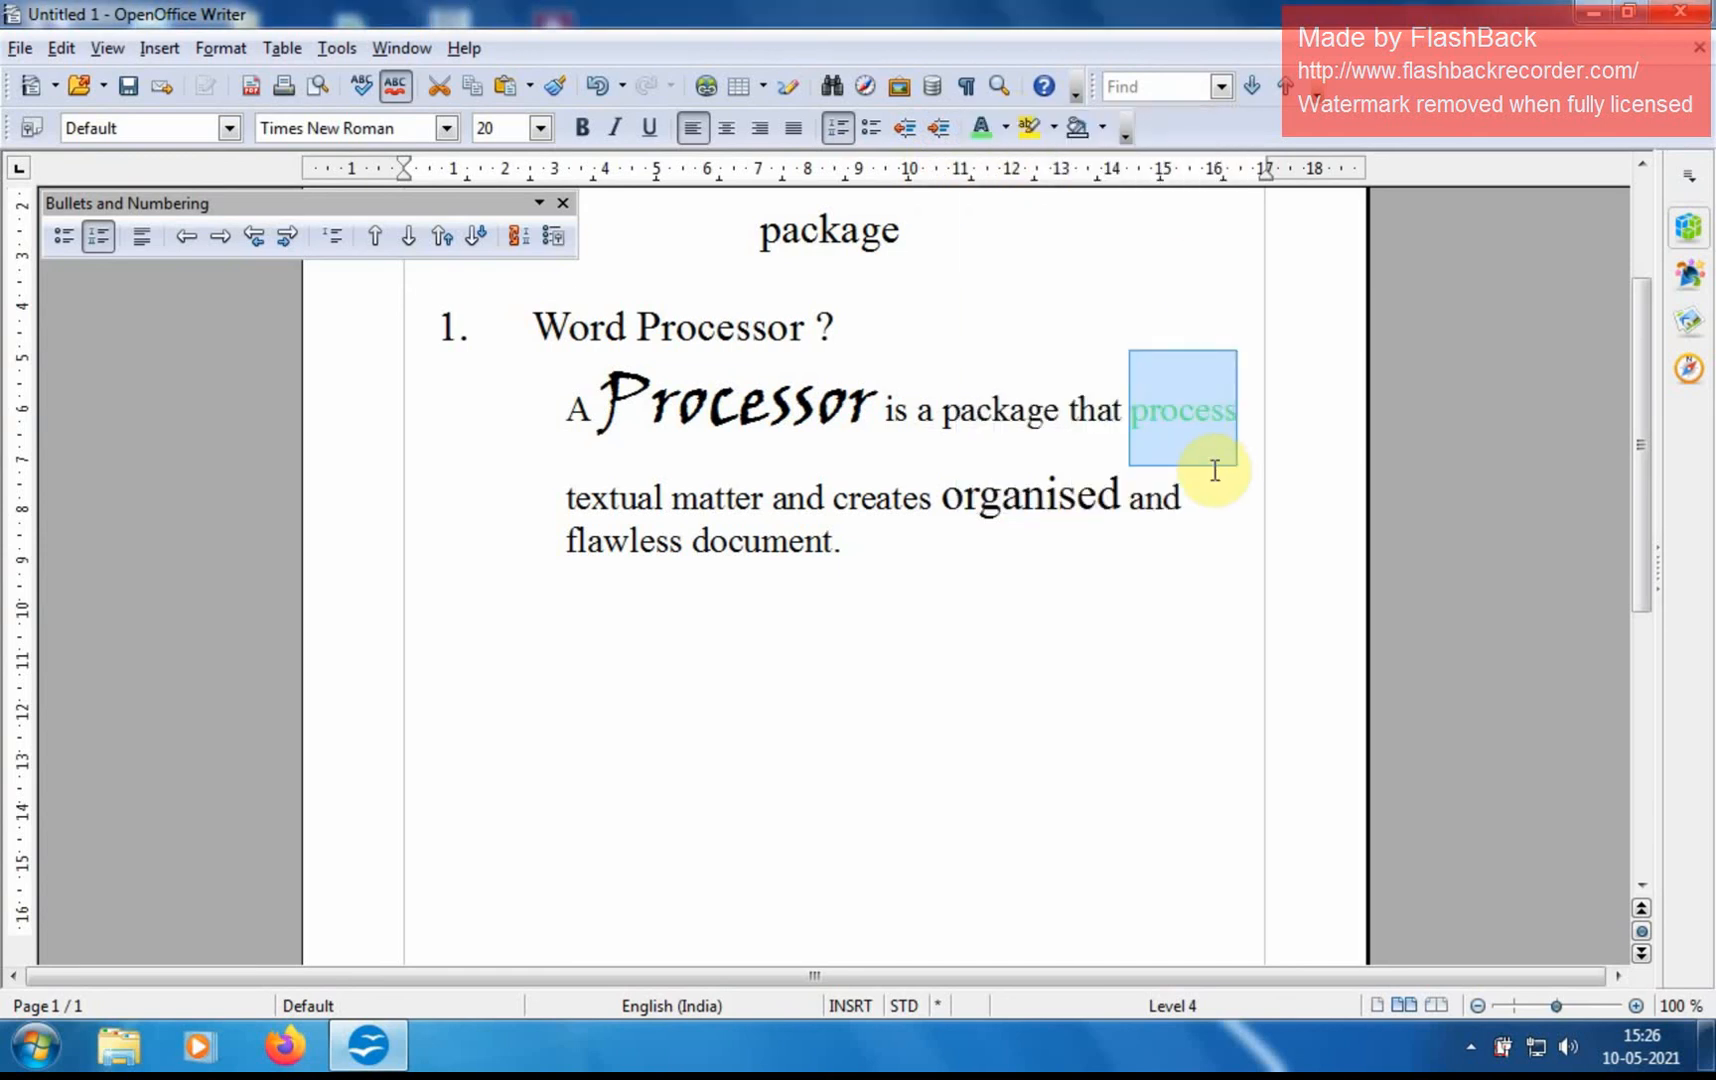
{"action": "left_click", "coordinate": [589, 125]}
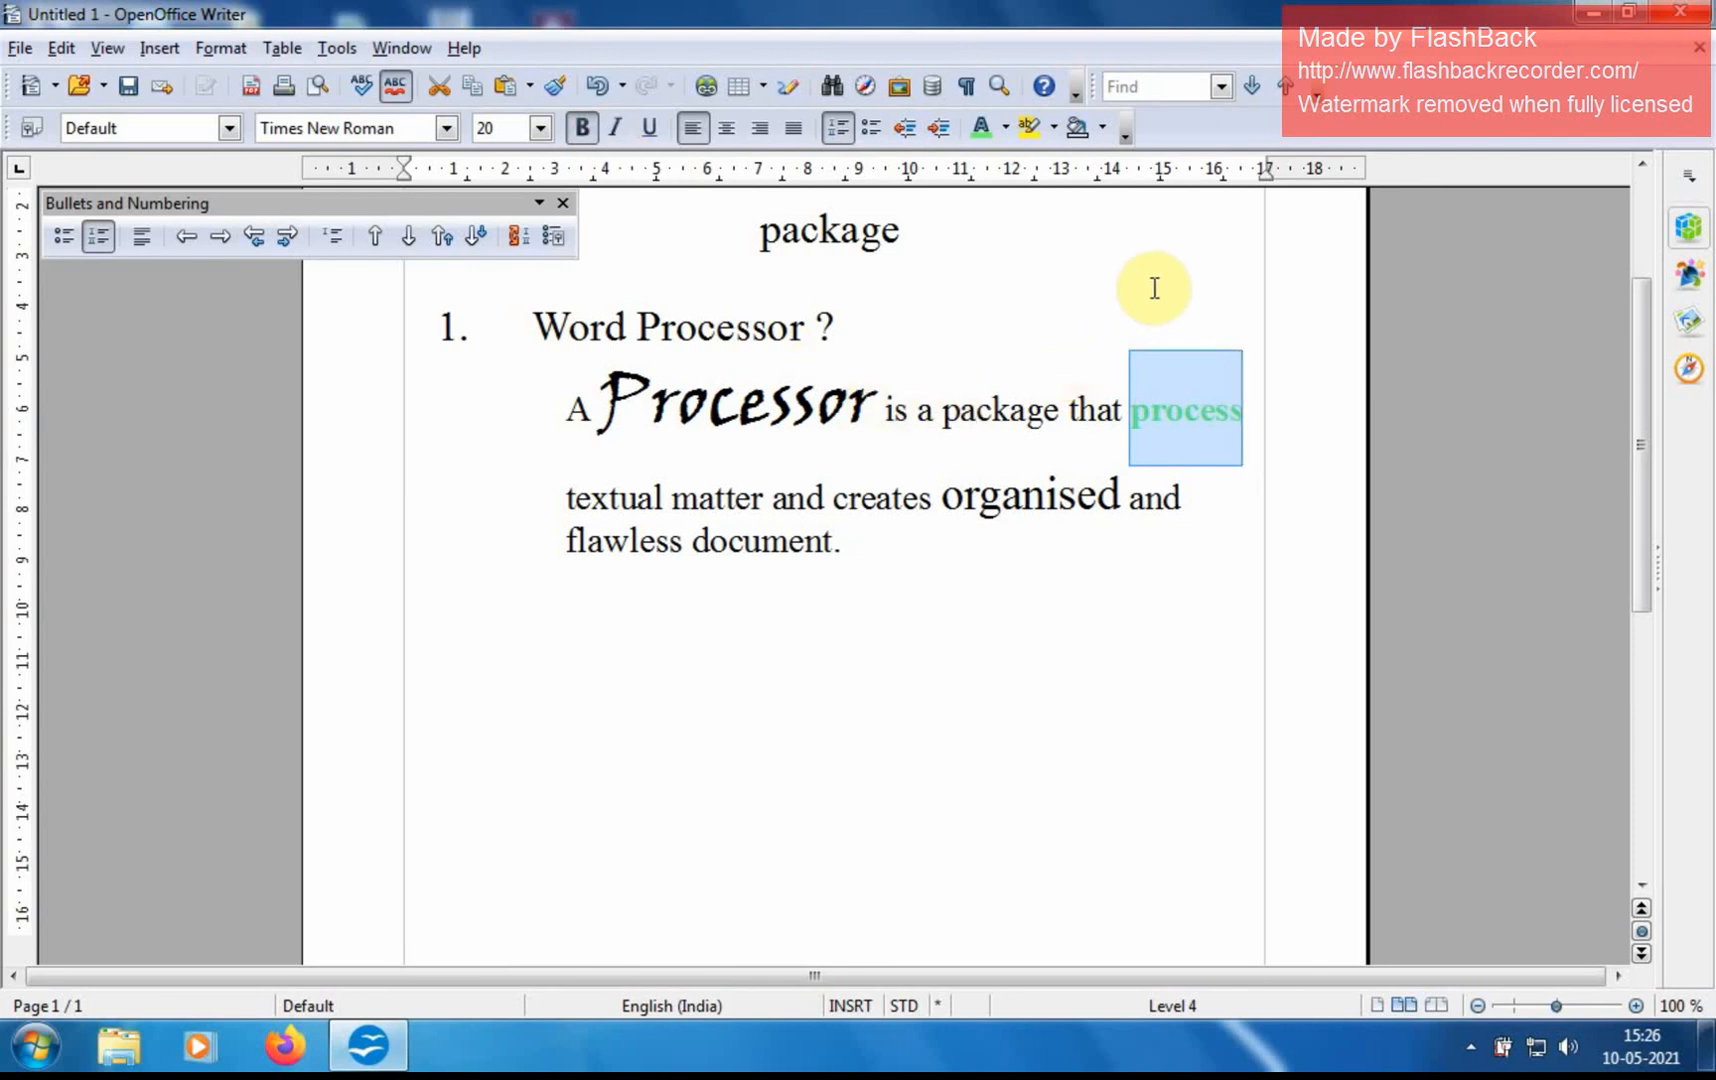
{"action": "left_click", "coordinate": [1204, 282]}
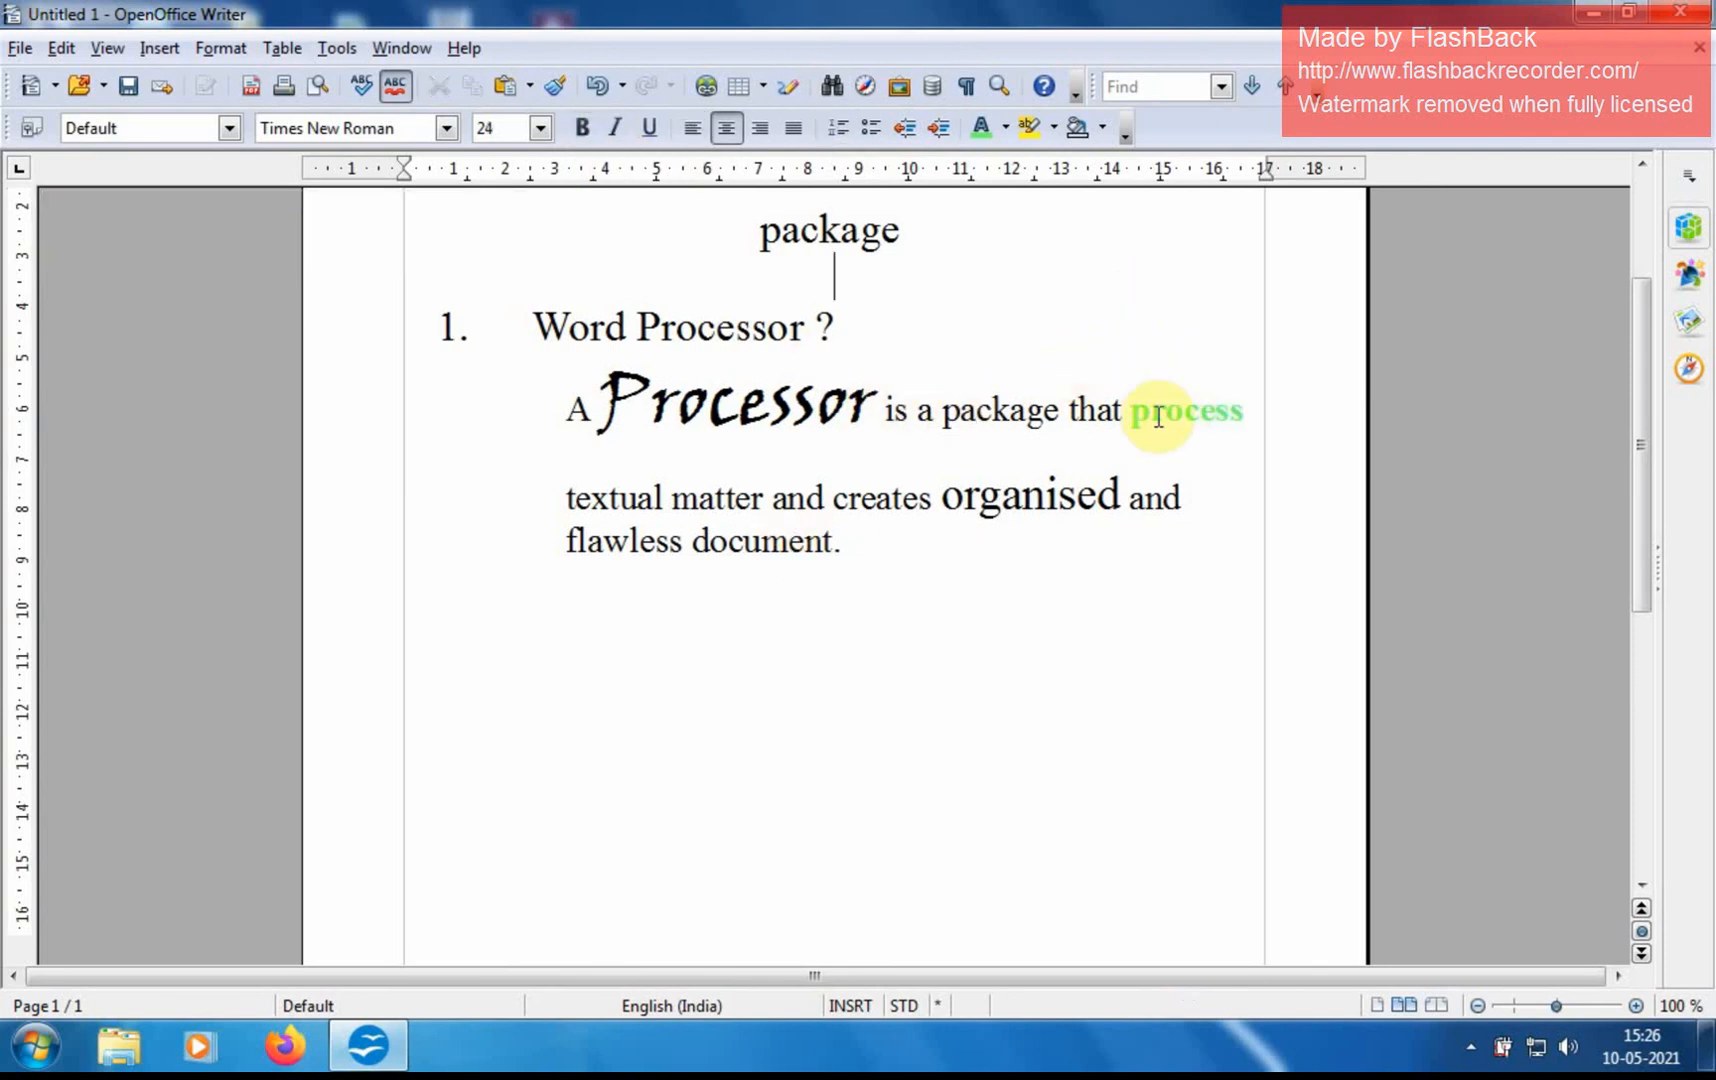
- Highlight the word "document" at the end of the definition sentence in light pink
{"action": "left_click", "coordinate": [773, 537]}
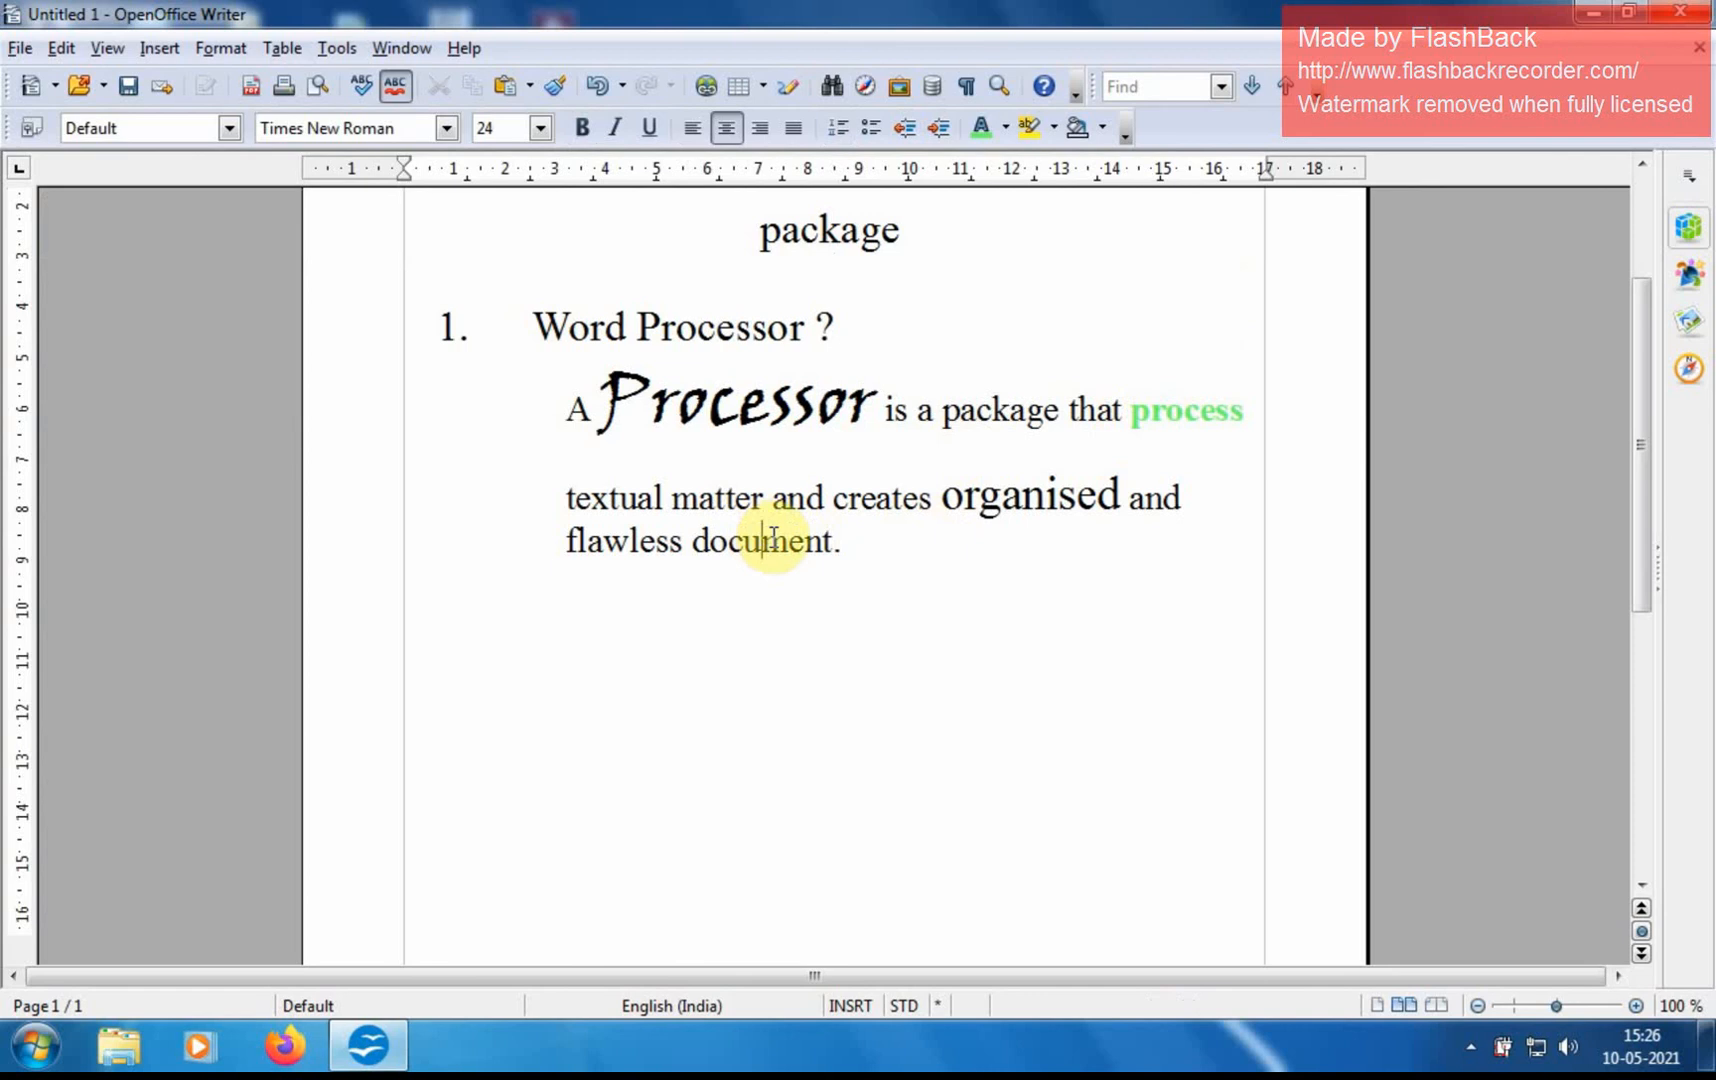
{"action": "double_click", "coordinate": [773, 537]}
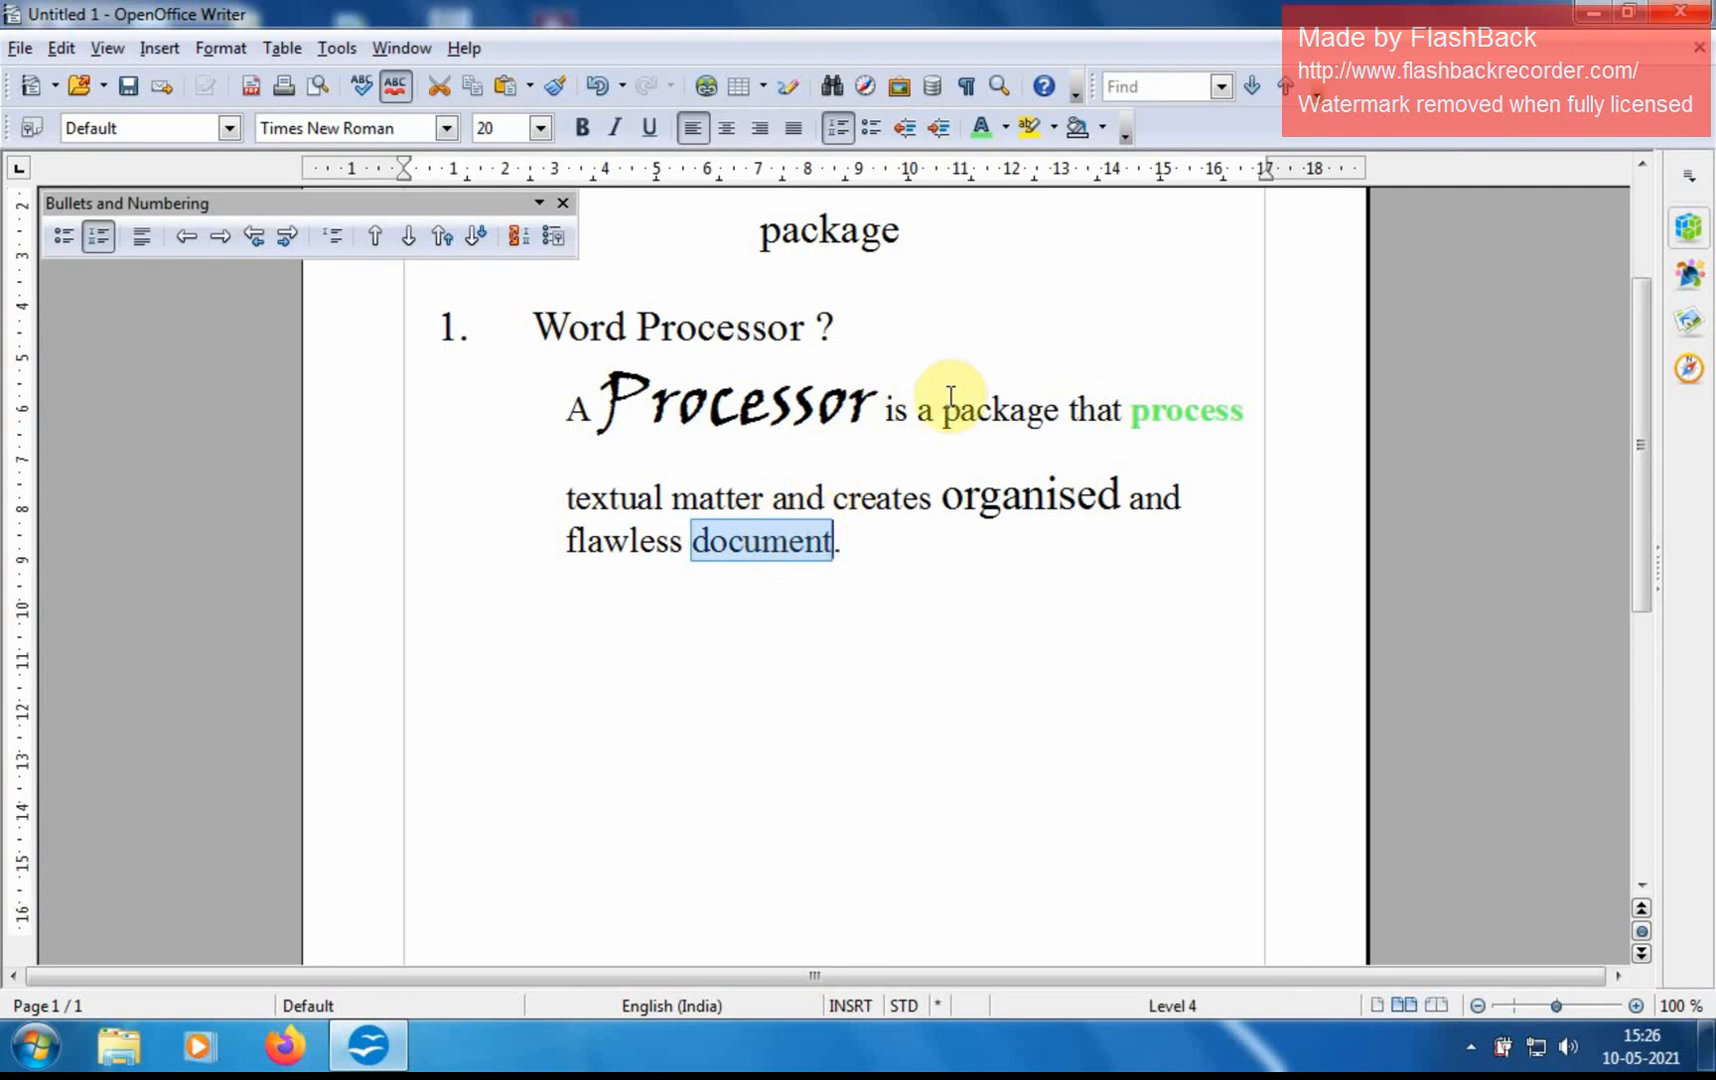
{"action": "left_click", "coordinate": [1053, 125]}
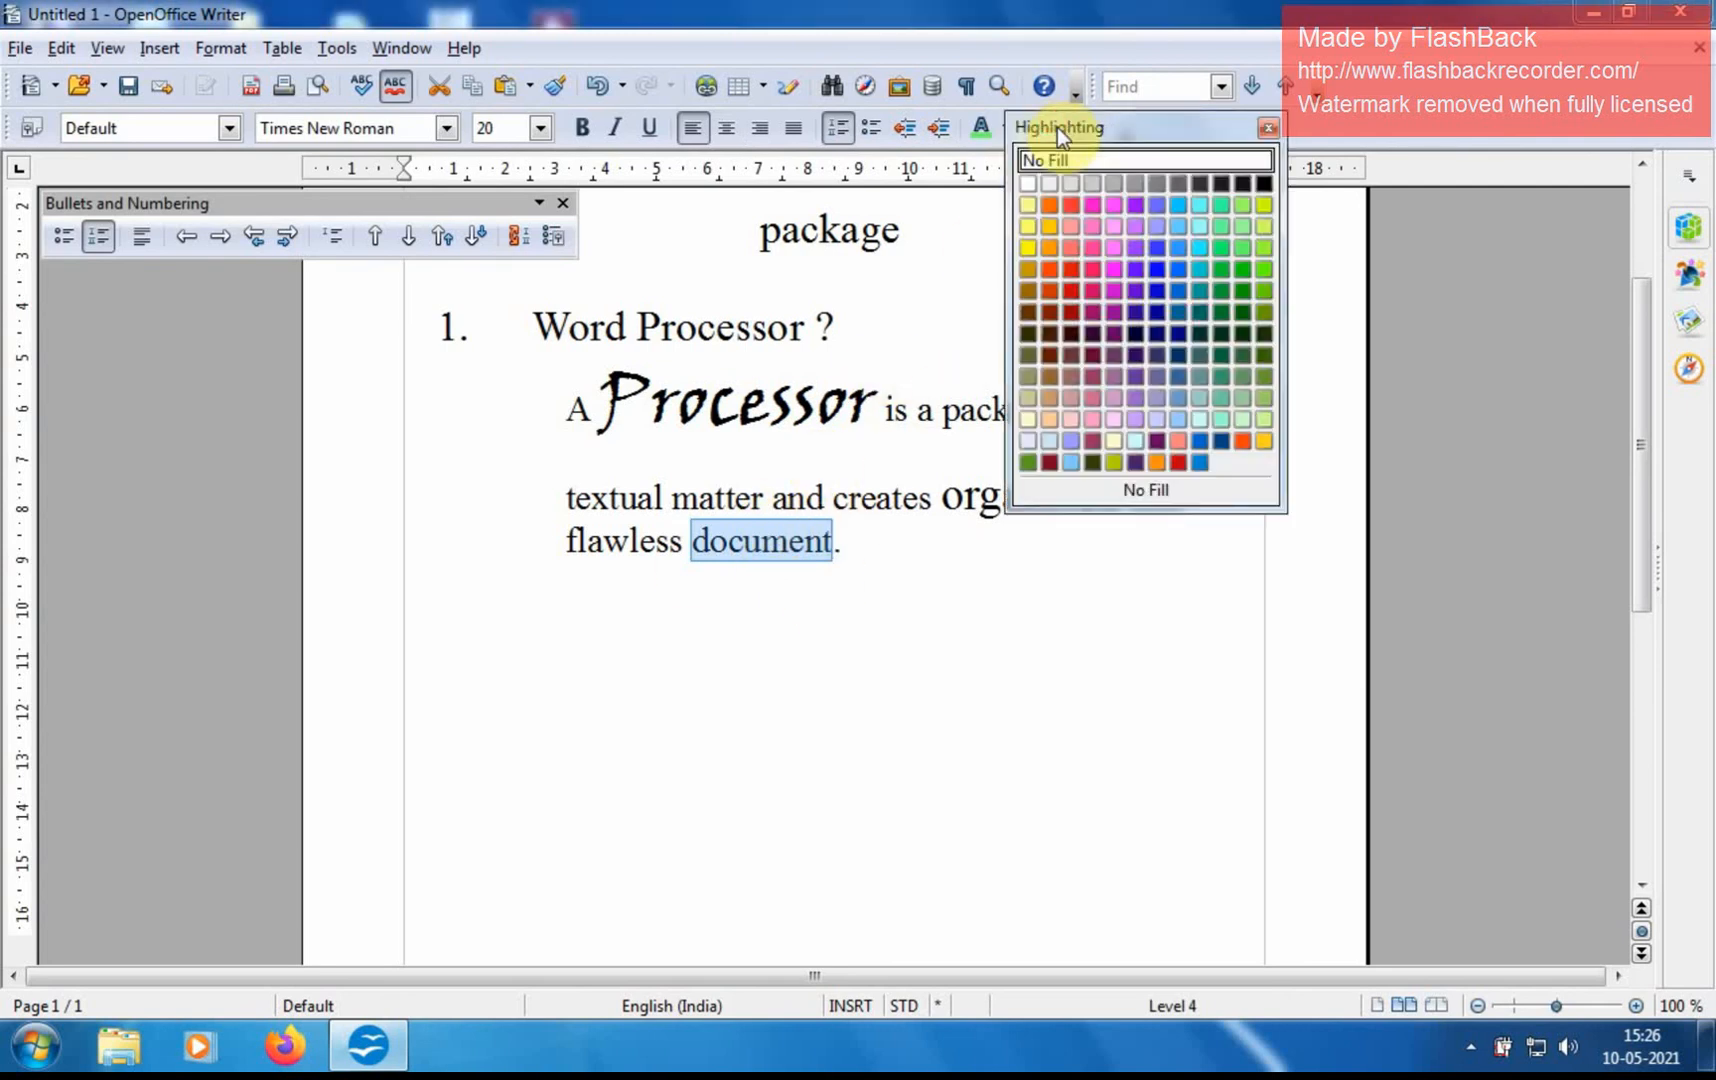
{"action": "left_click", "coordinate": [1071, 414]}
{"action": "left_click", "coordinate": [988, 682]}
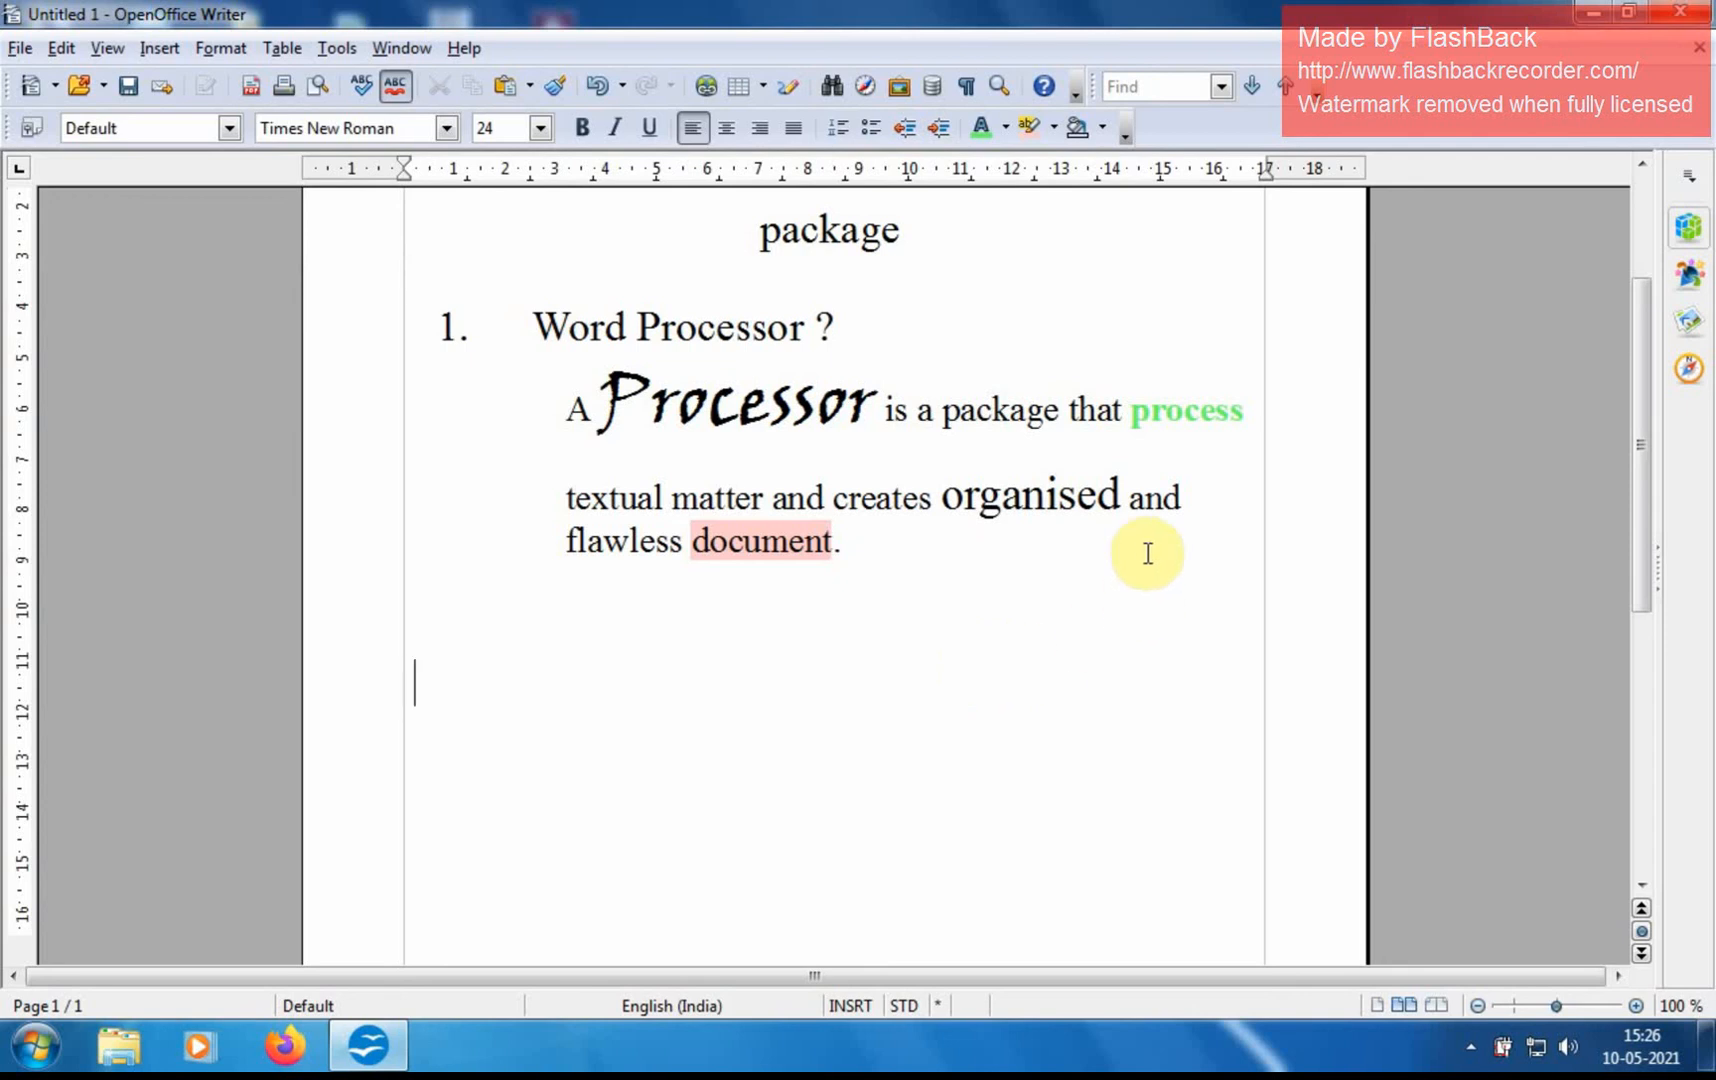
- Save the document as "qert" in ODF Text Document format in the Downloads folder, and exit OpenOffice
{"action": "left_click", "coordinate": [26, 43]}
{"action": "mouse_move", "coordinate": [23, 54]}
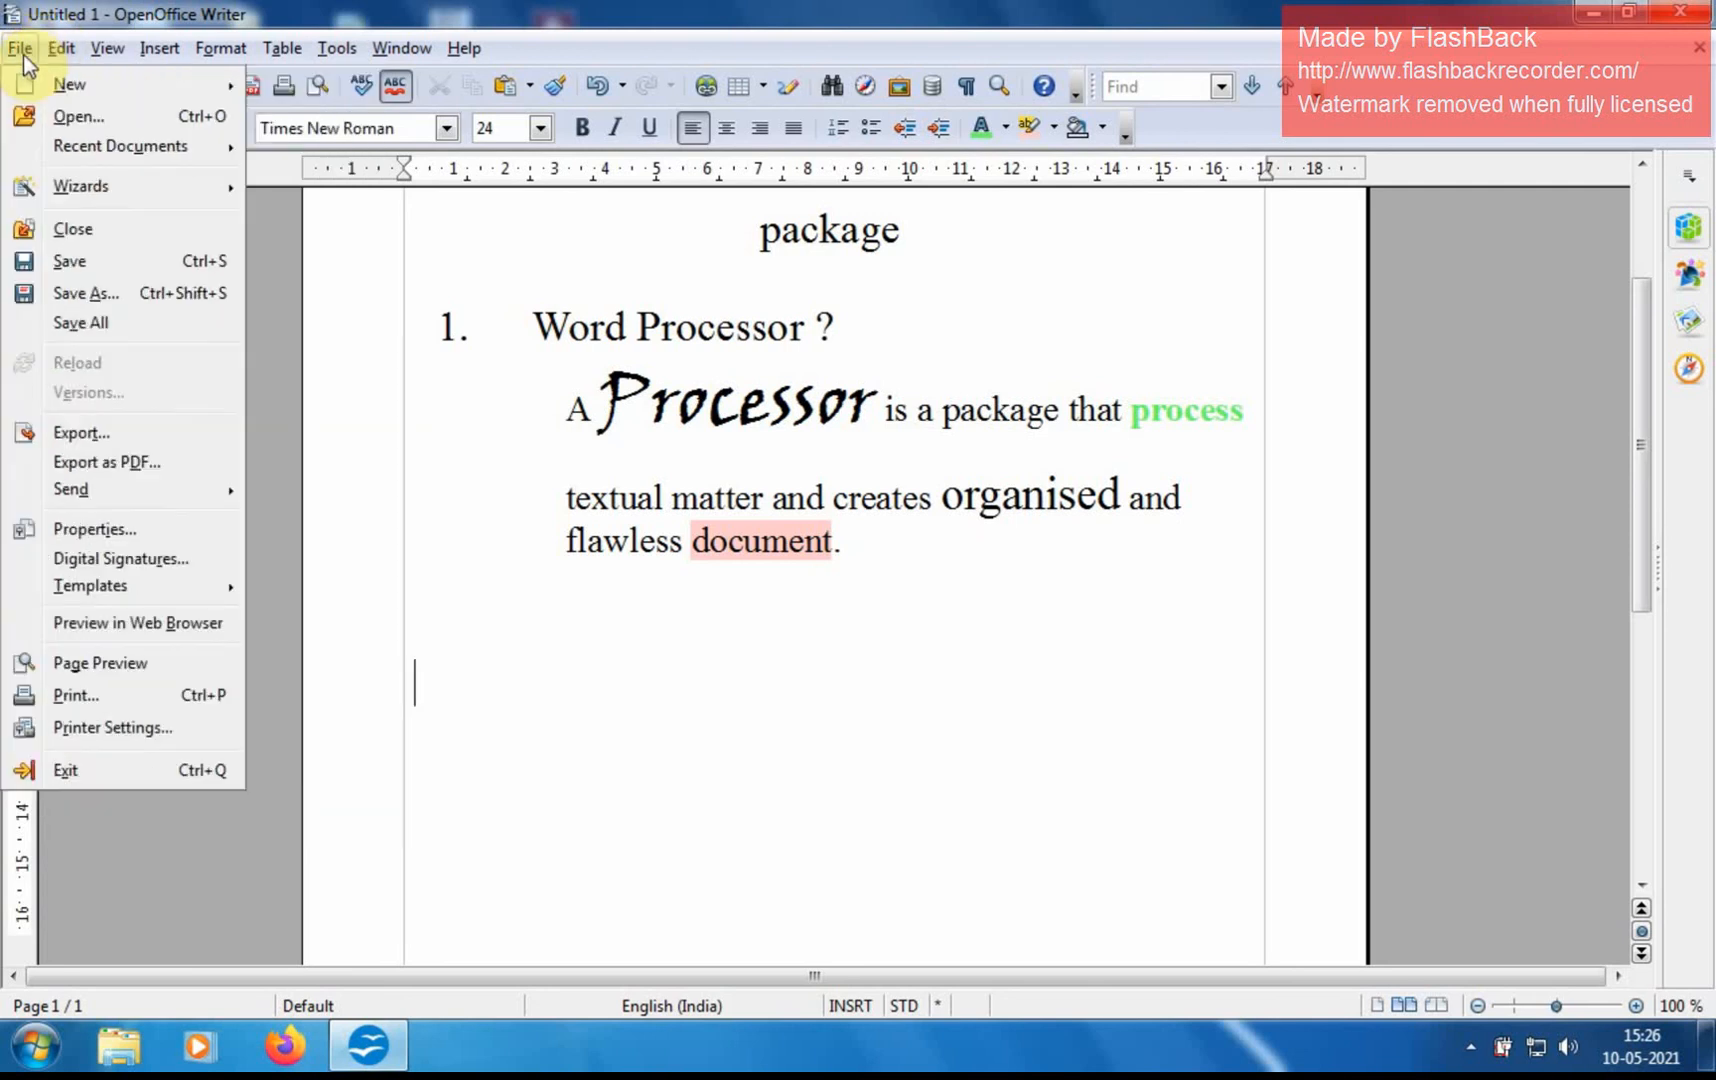
{"action": "left_click", "coordinate": [111, 260]}
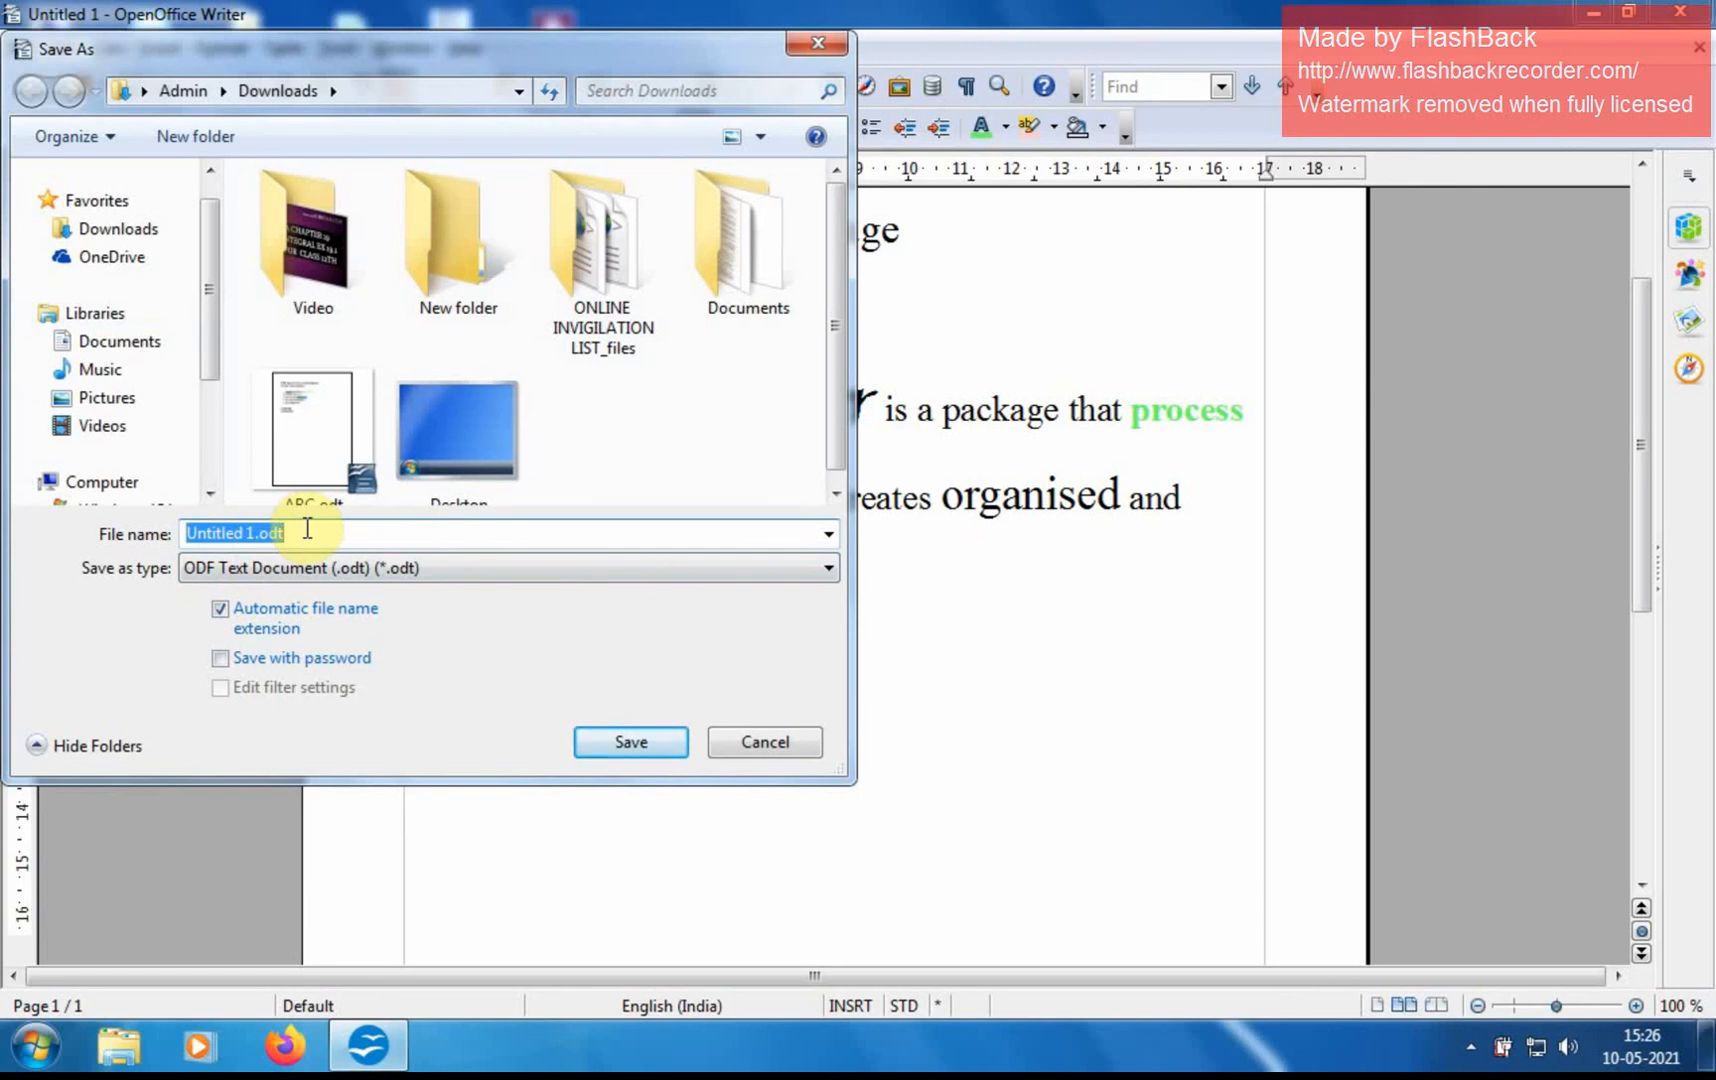
{"action": "type", "text": "qert"}
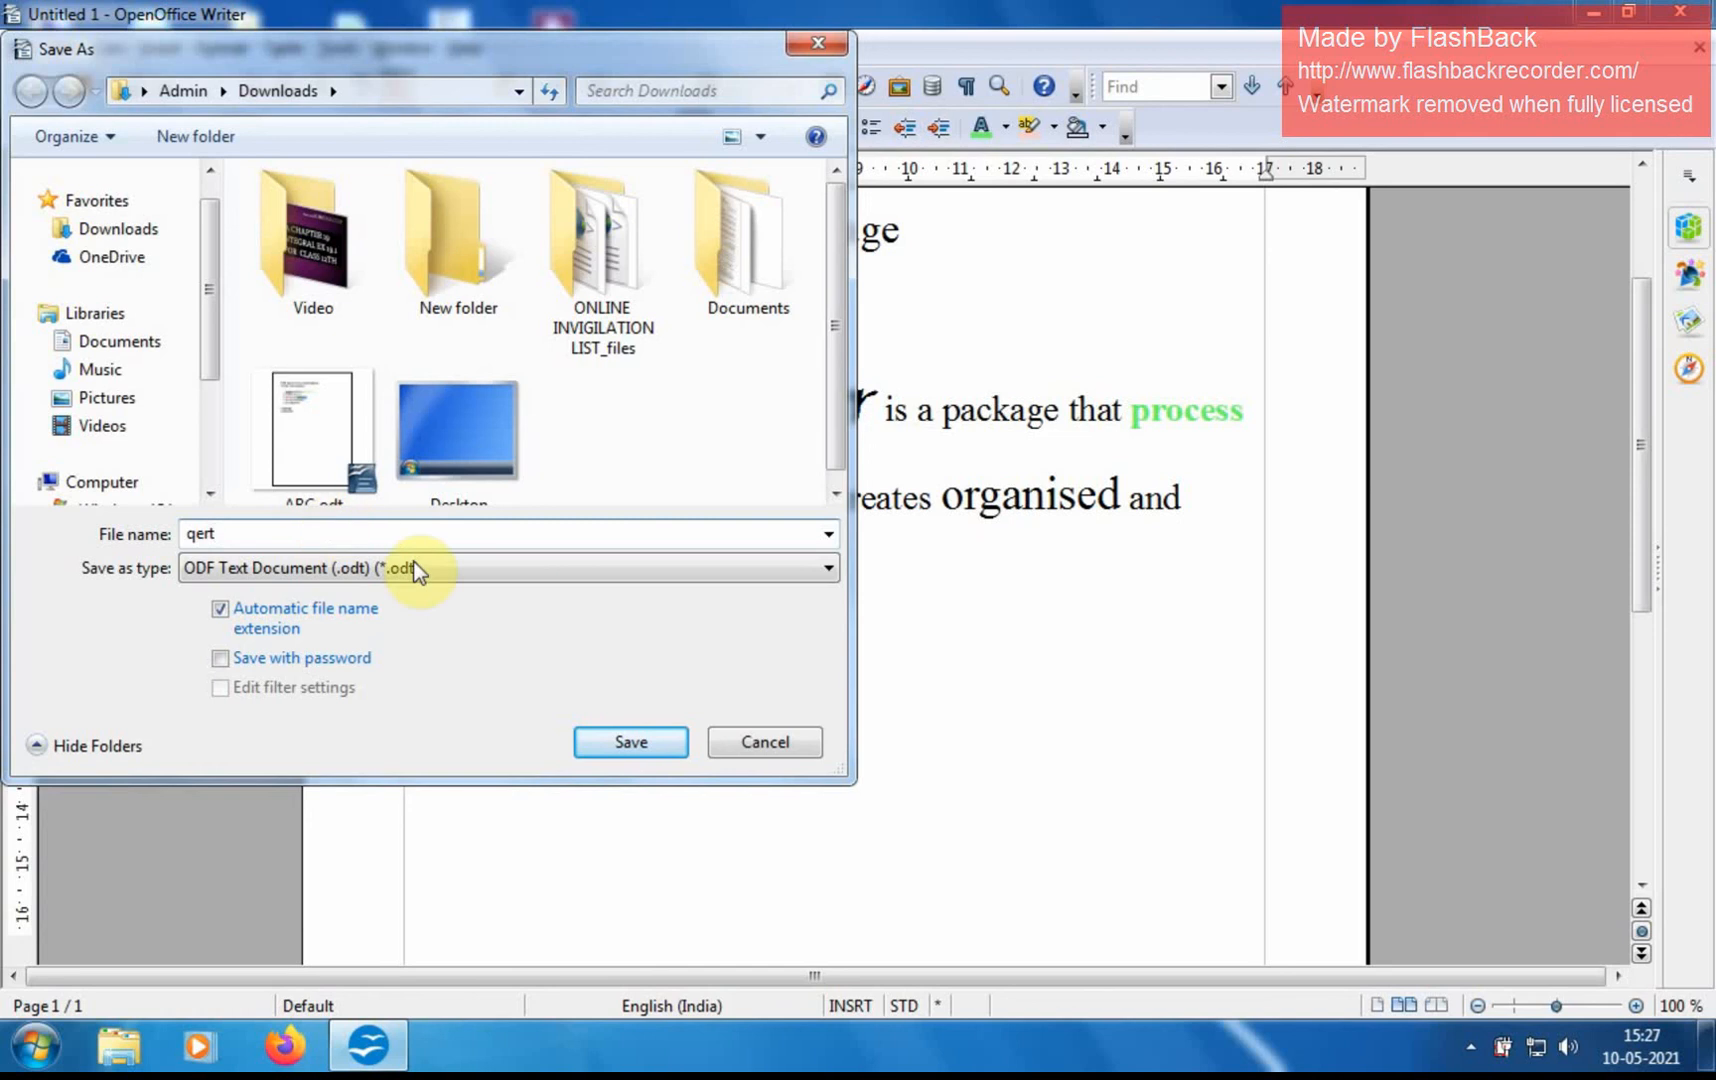
{"action": "left_click", "coordinate": [611, 746]}
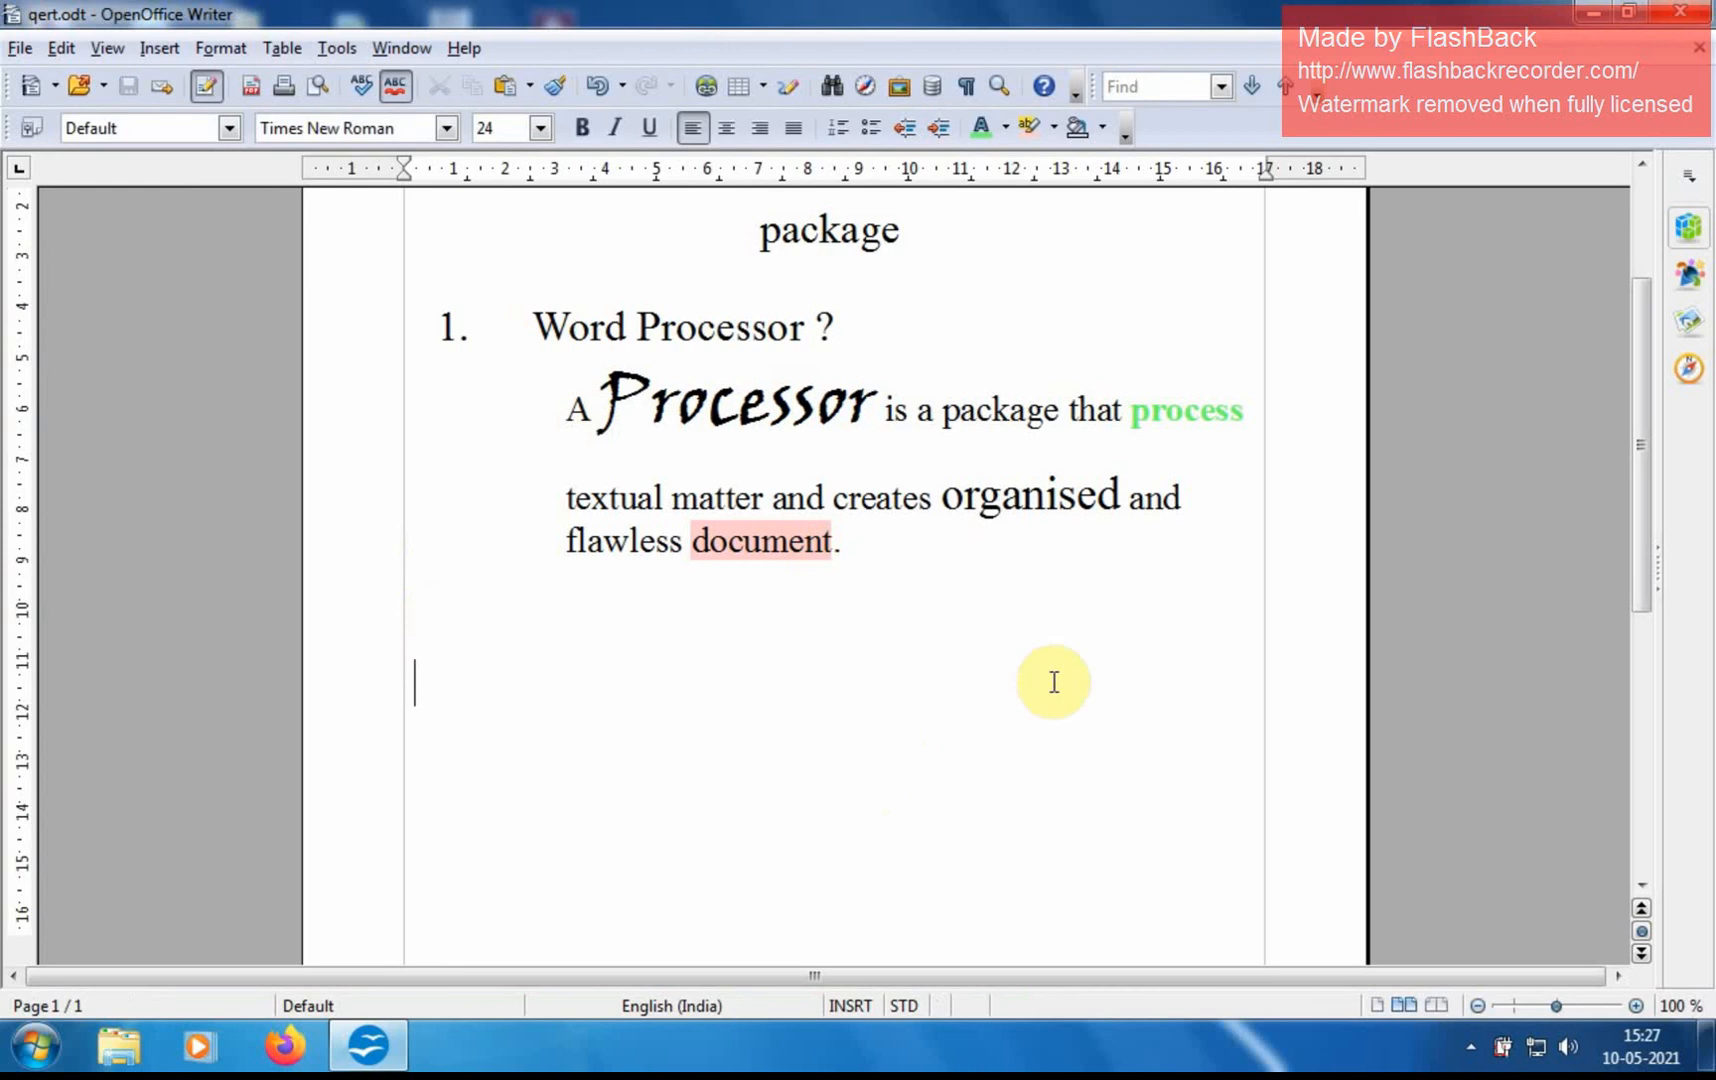
{"action": "left_click", "coordinate": [22, 50]}
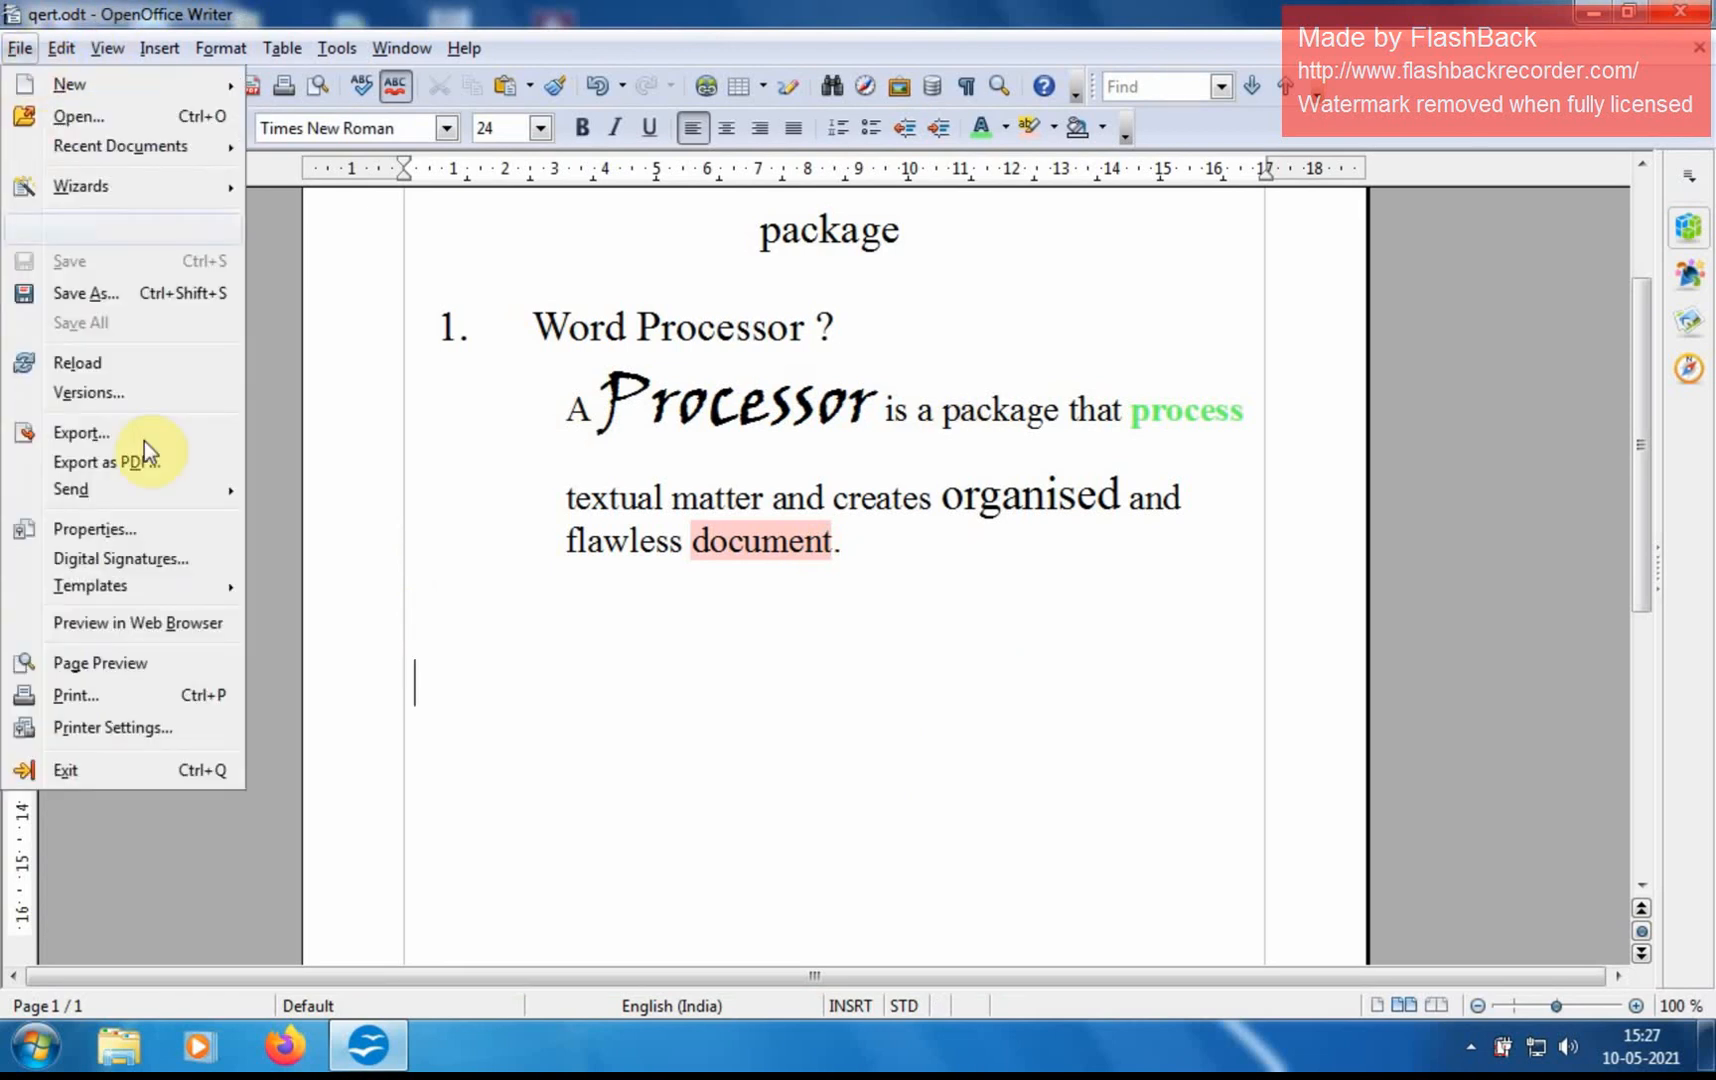
{"action": "left_click", "coordinate": [194, 777]}
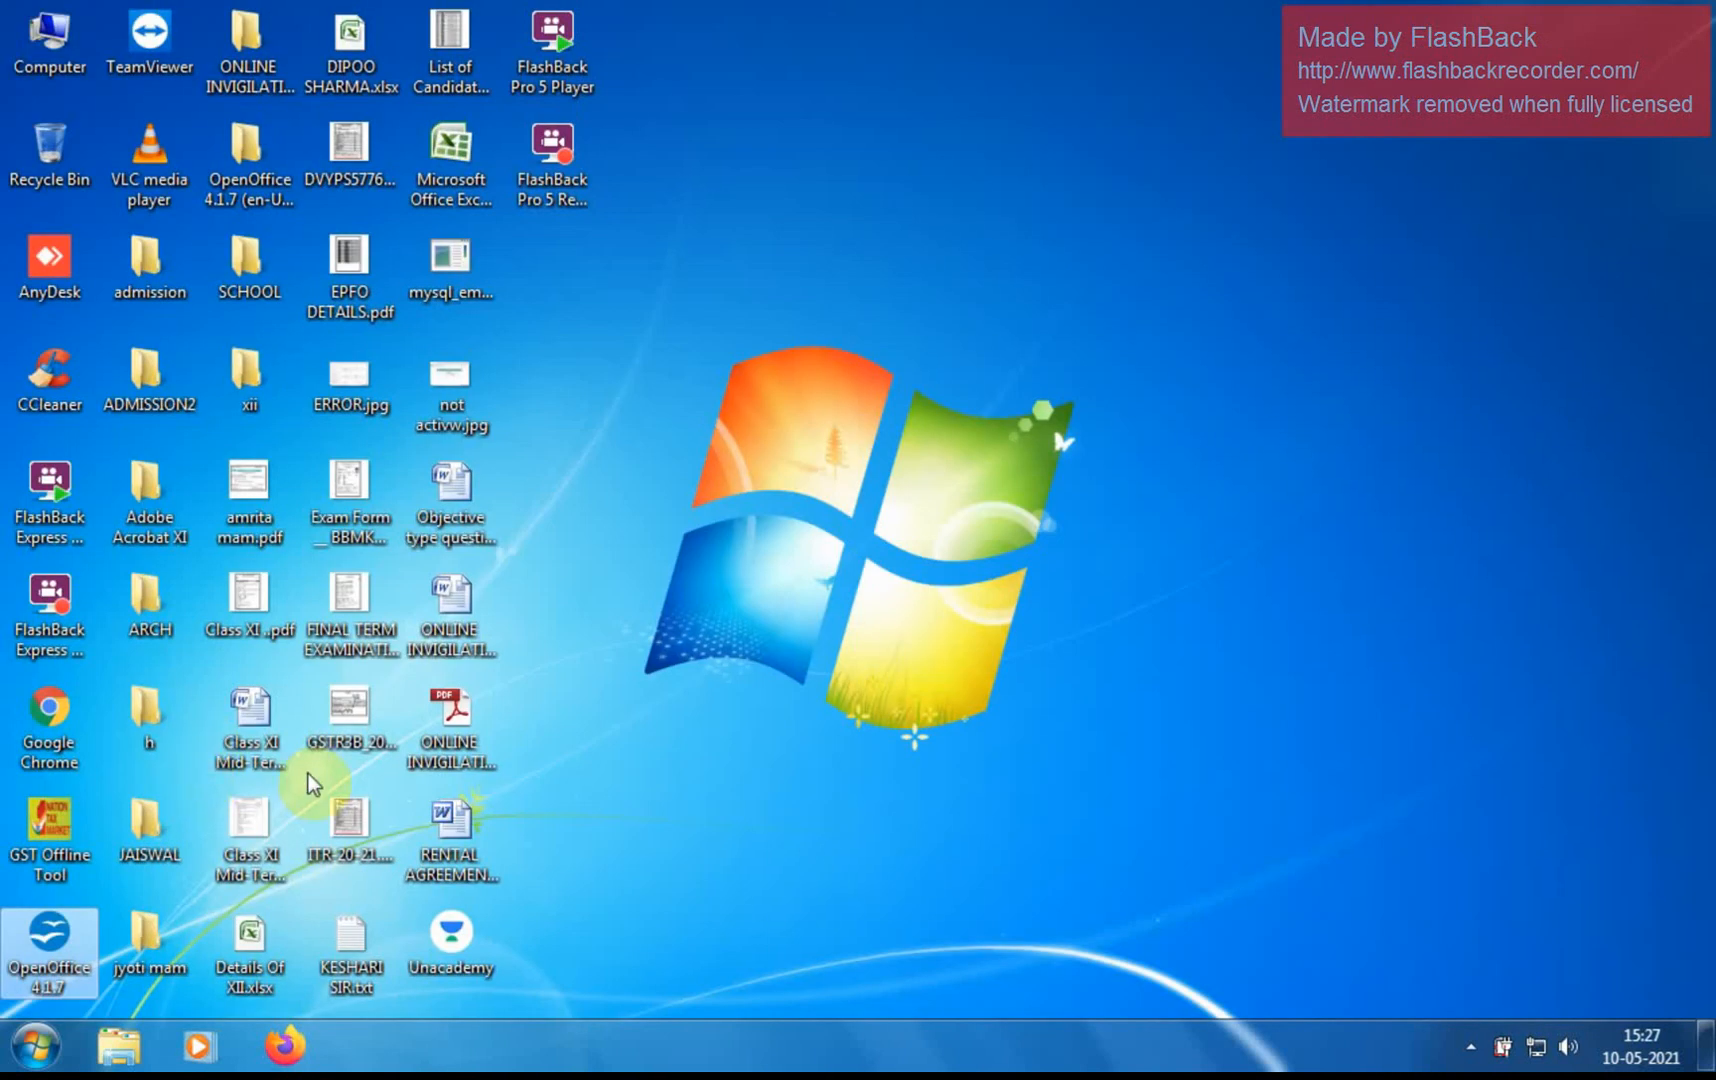
- Look through the Documents library for the saved document in Windows Explorer, close the window and refresh the desktop
{"action": "left_click", "coordinate": [143, 1047]}
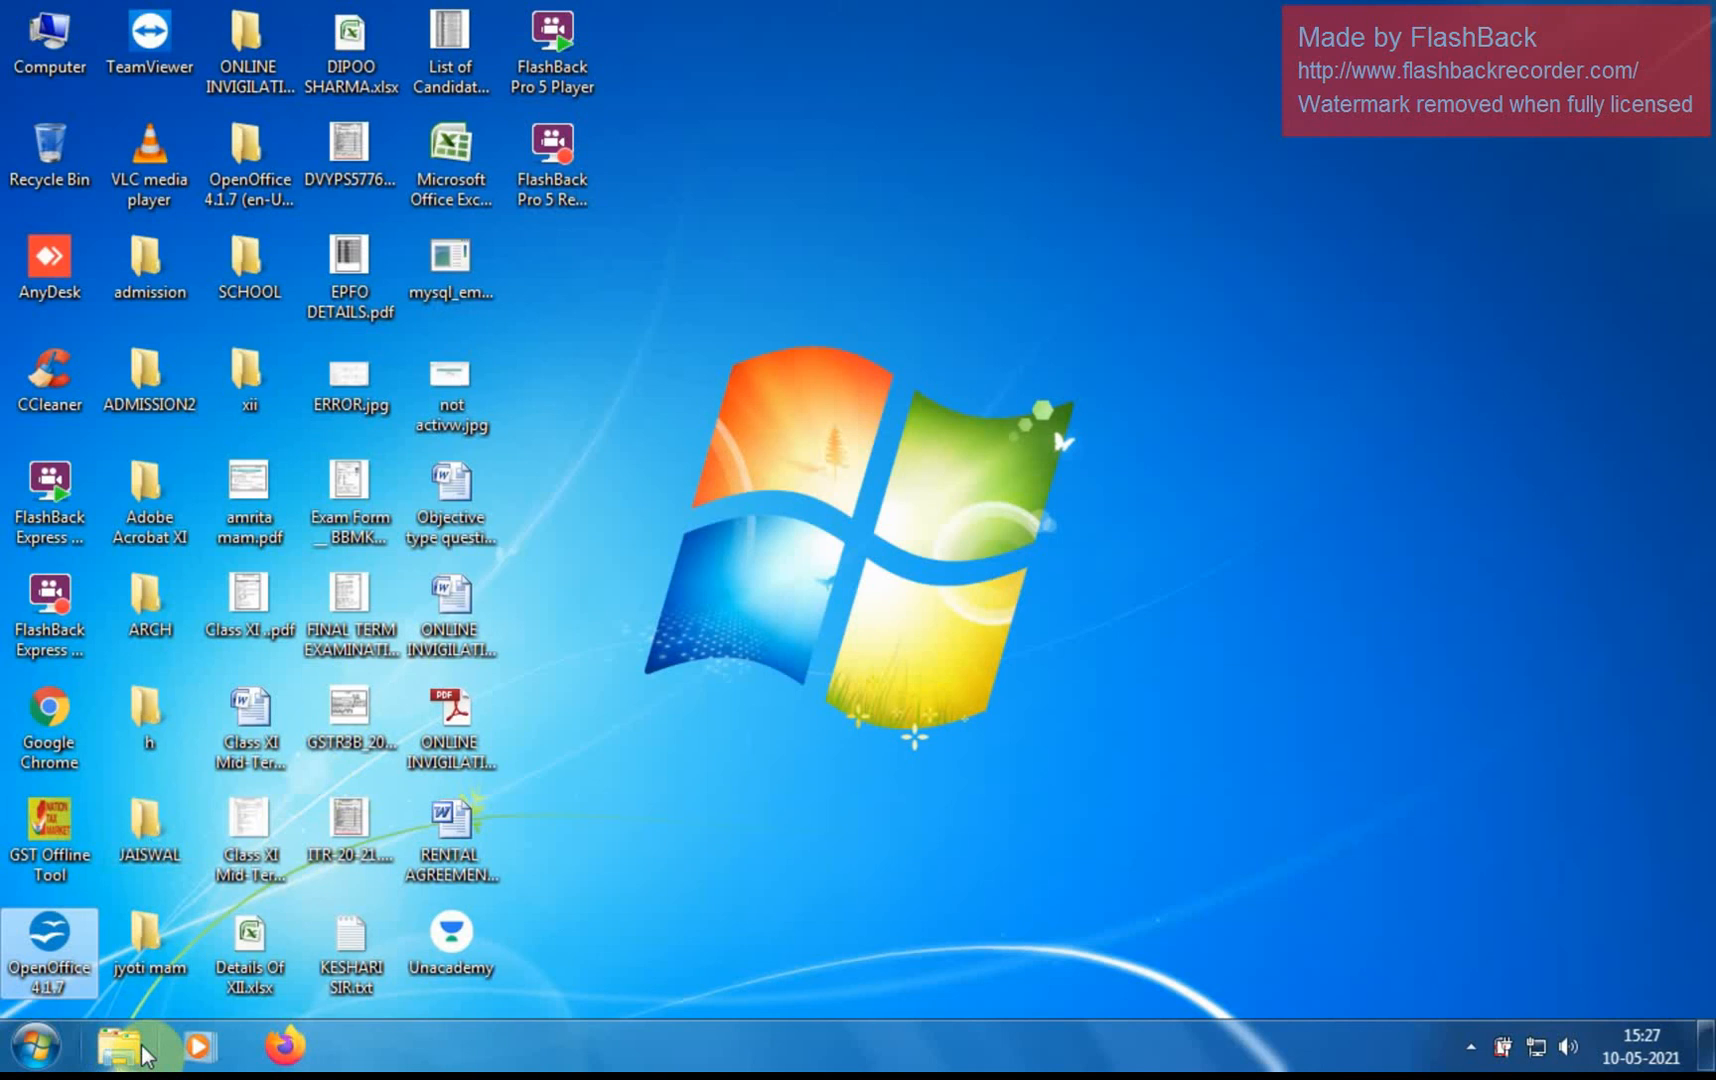
{"action": "left_click", "coordinate": [143, 1047]}
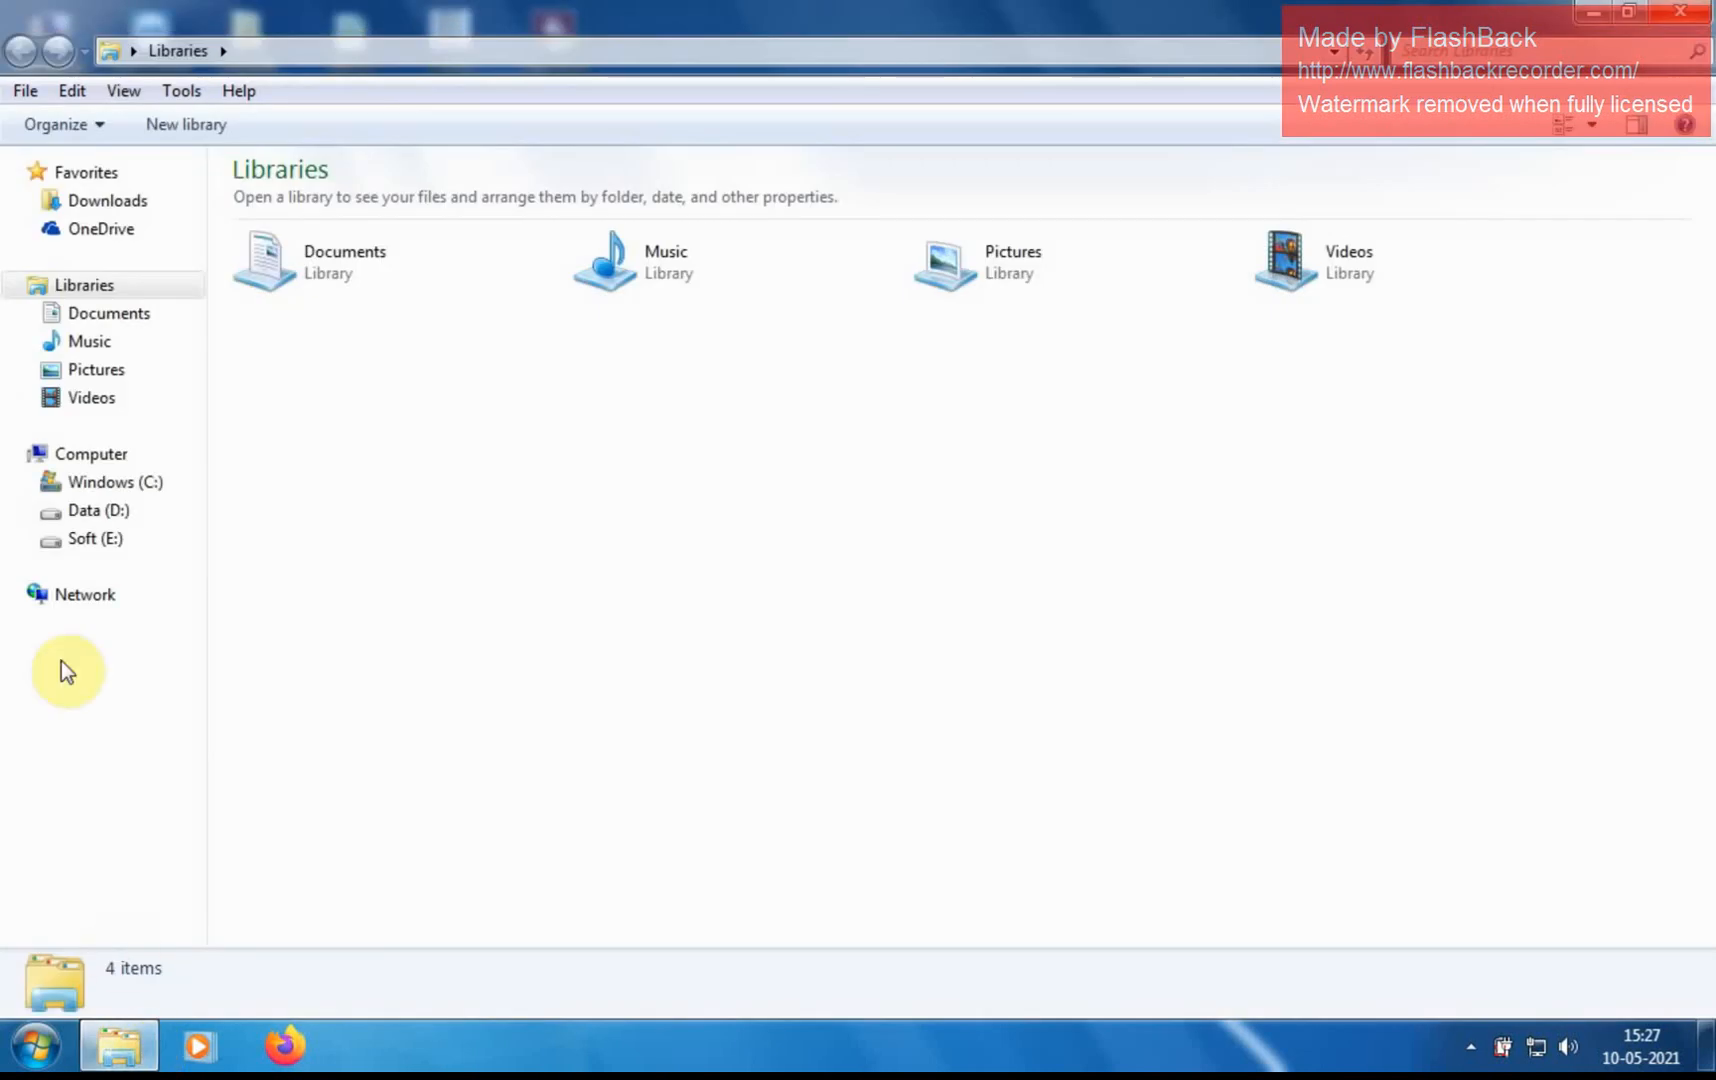
{"action": "left_click", "coordinate": [160, 324]}
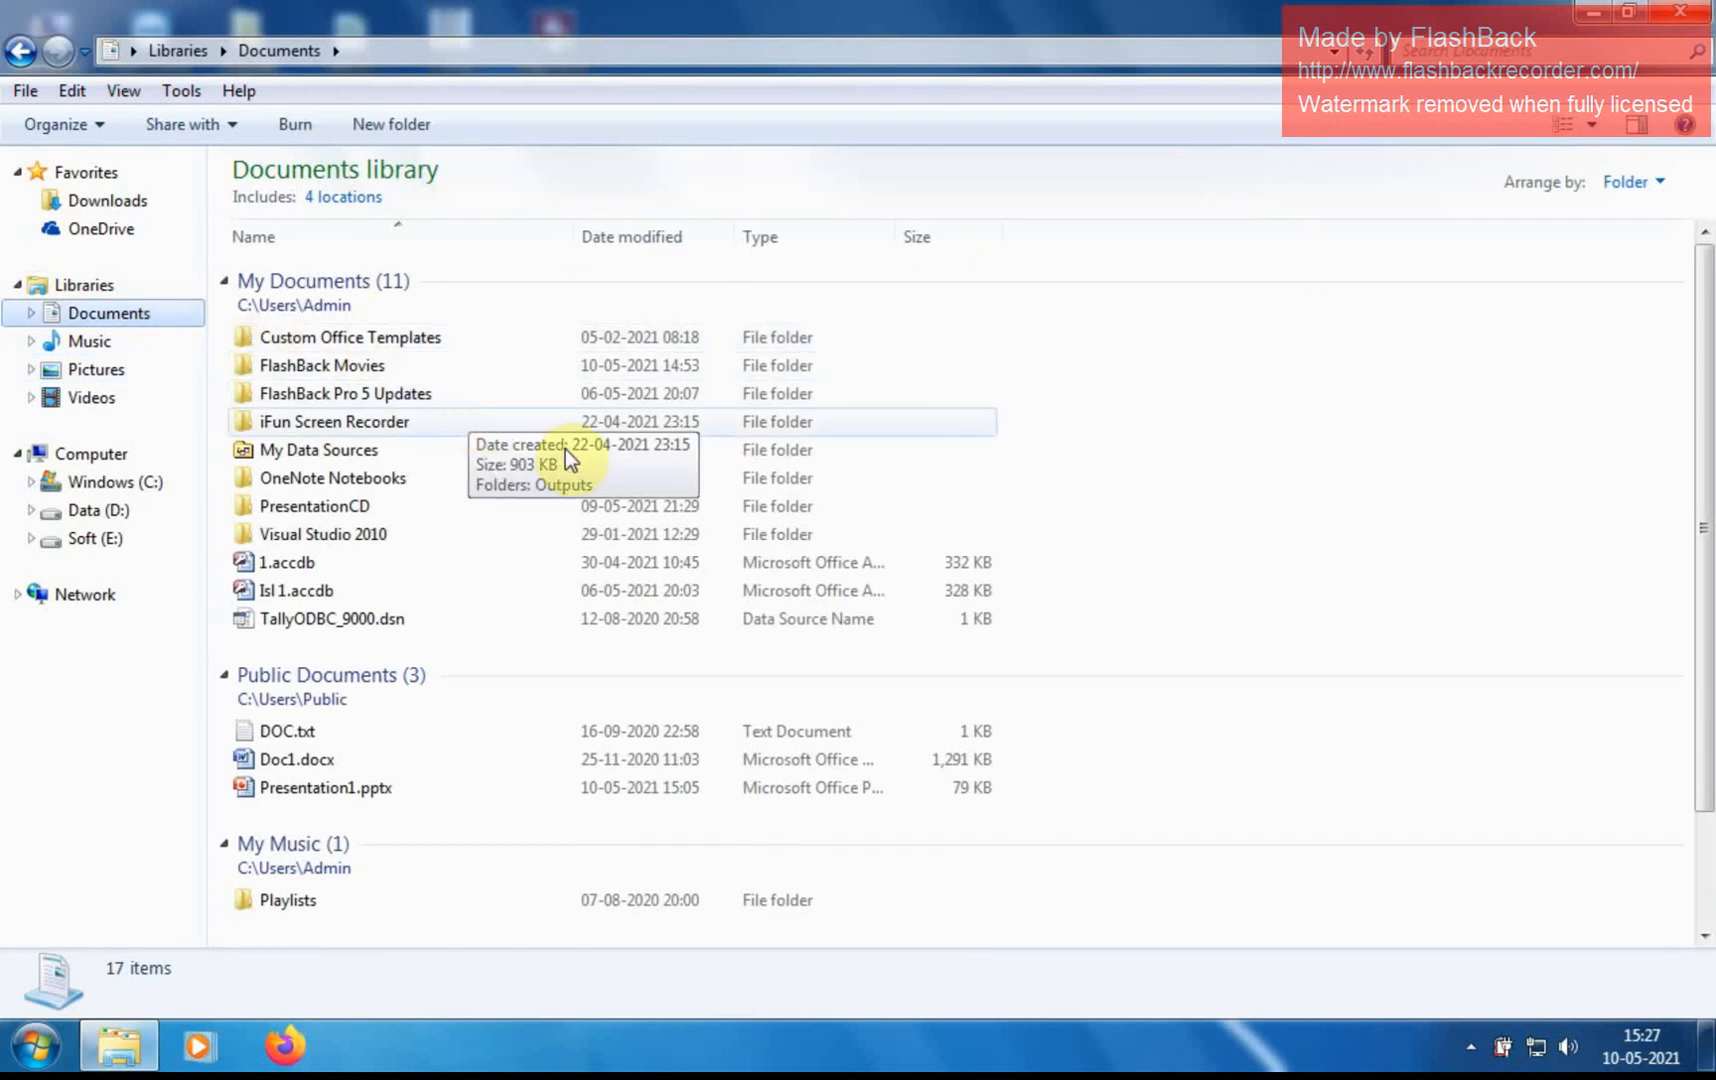
{"action": "left_click_drag", "start_coordinate": [1710, 375], "coordinate": [1686, 490]}
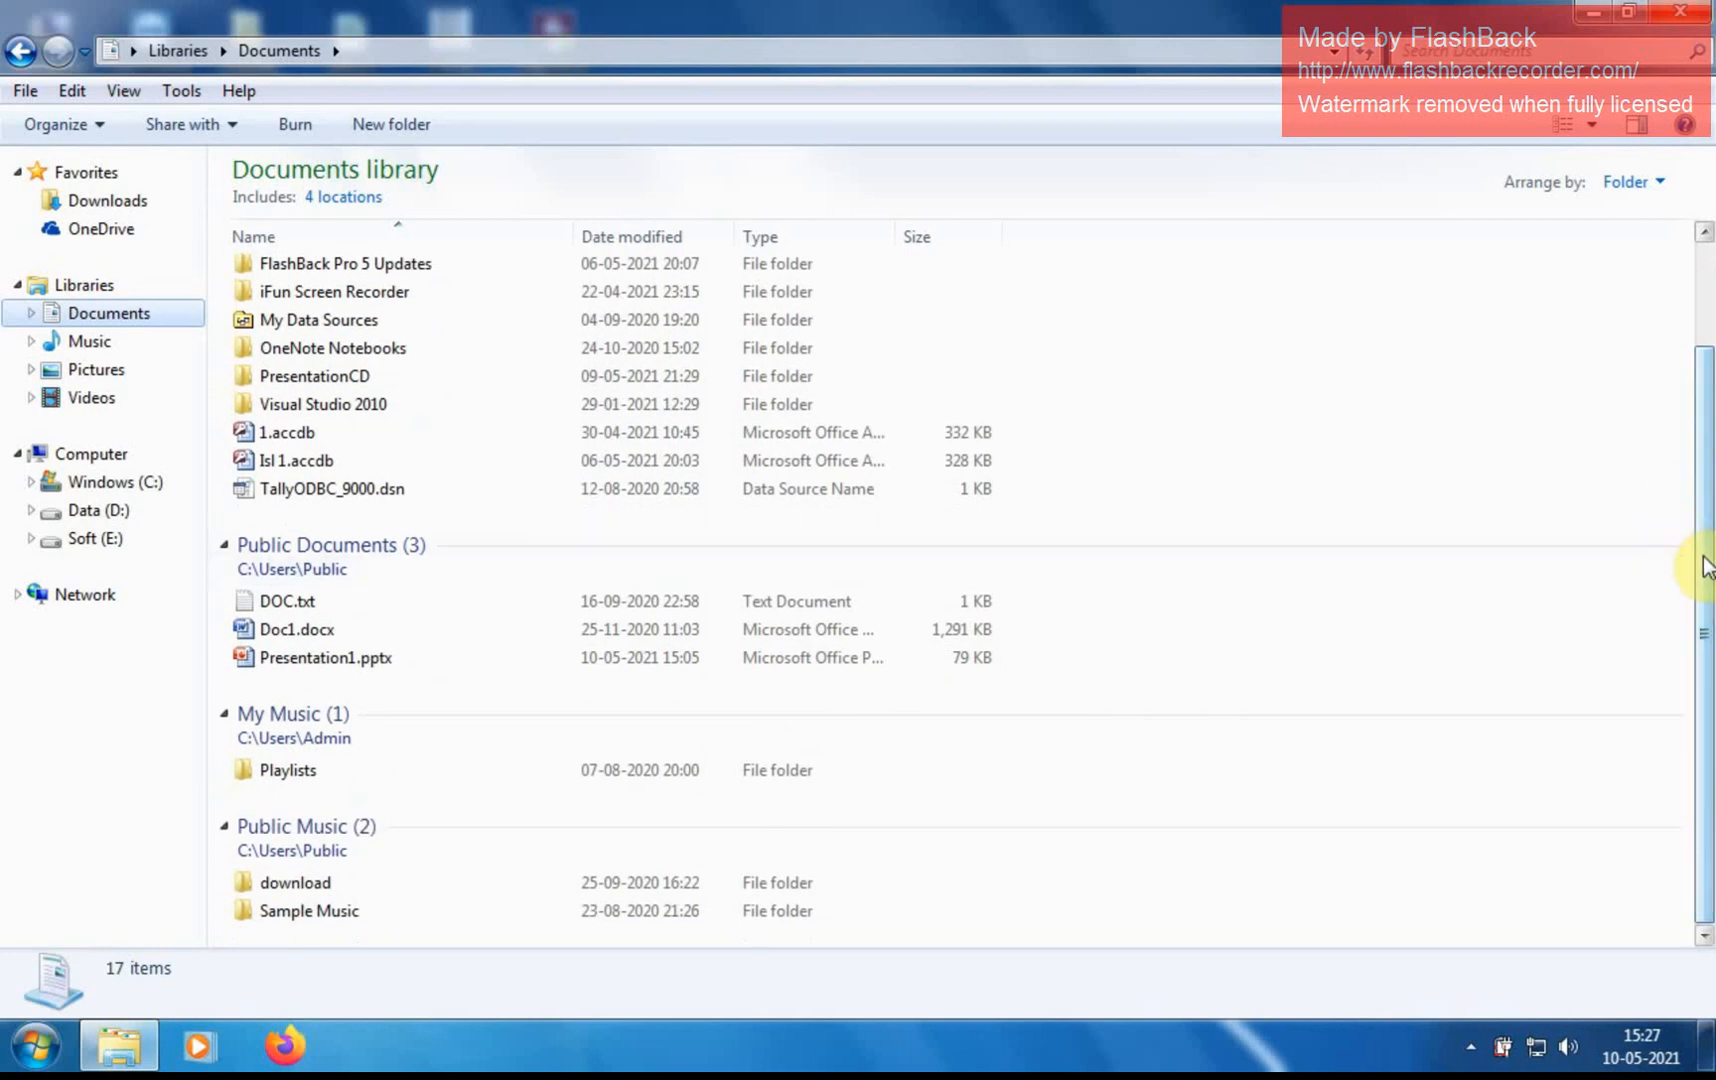
{"action": "left_click_drag", "start_coordinate": [1700, 563], "coordinate": [1674, 349]}
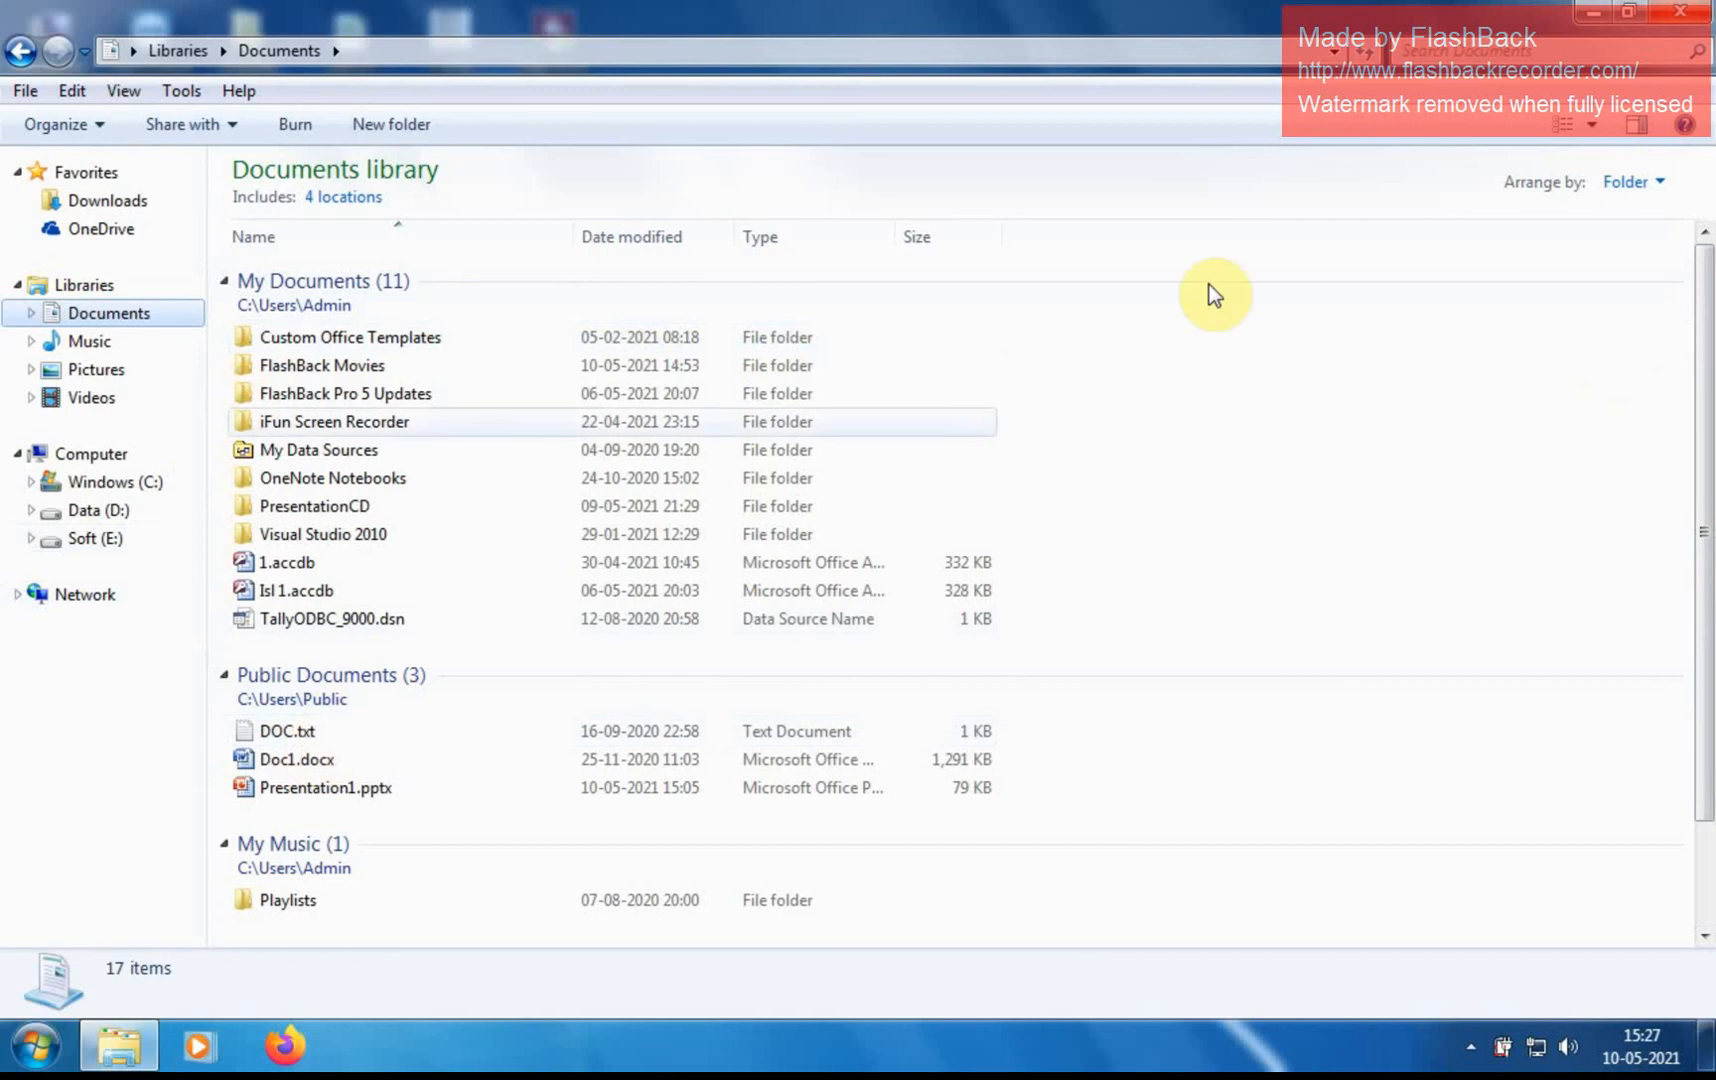
{"action": "left_click", "coordinate": [1680, 12]}
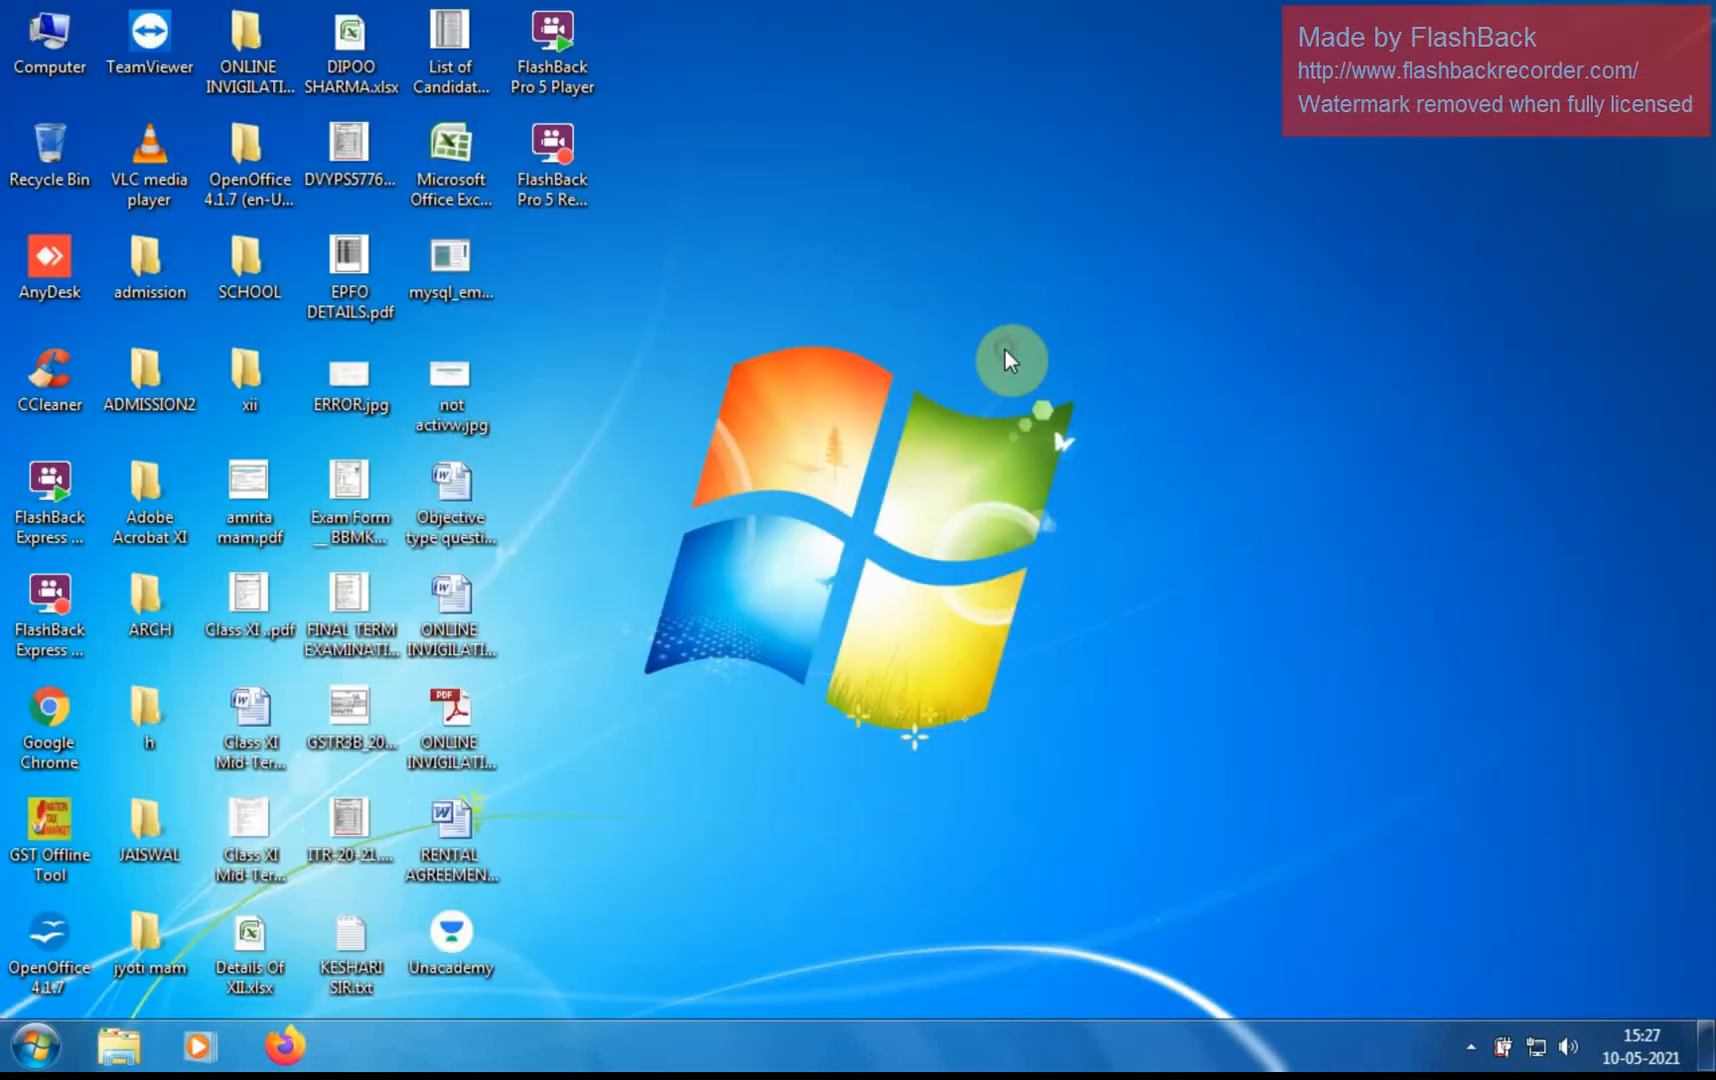
{"action": "right_click", "coordinate": [1005, 350]}
{"action": "left_click", "coordinate": [1062, 440]}
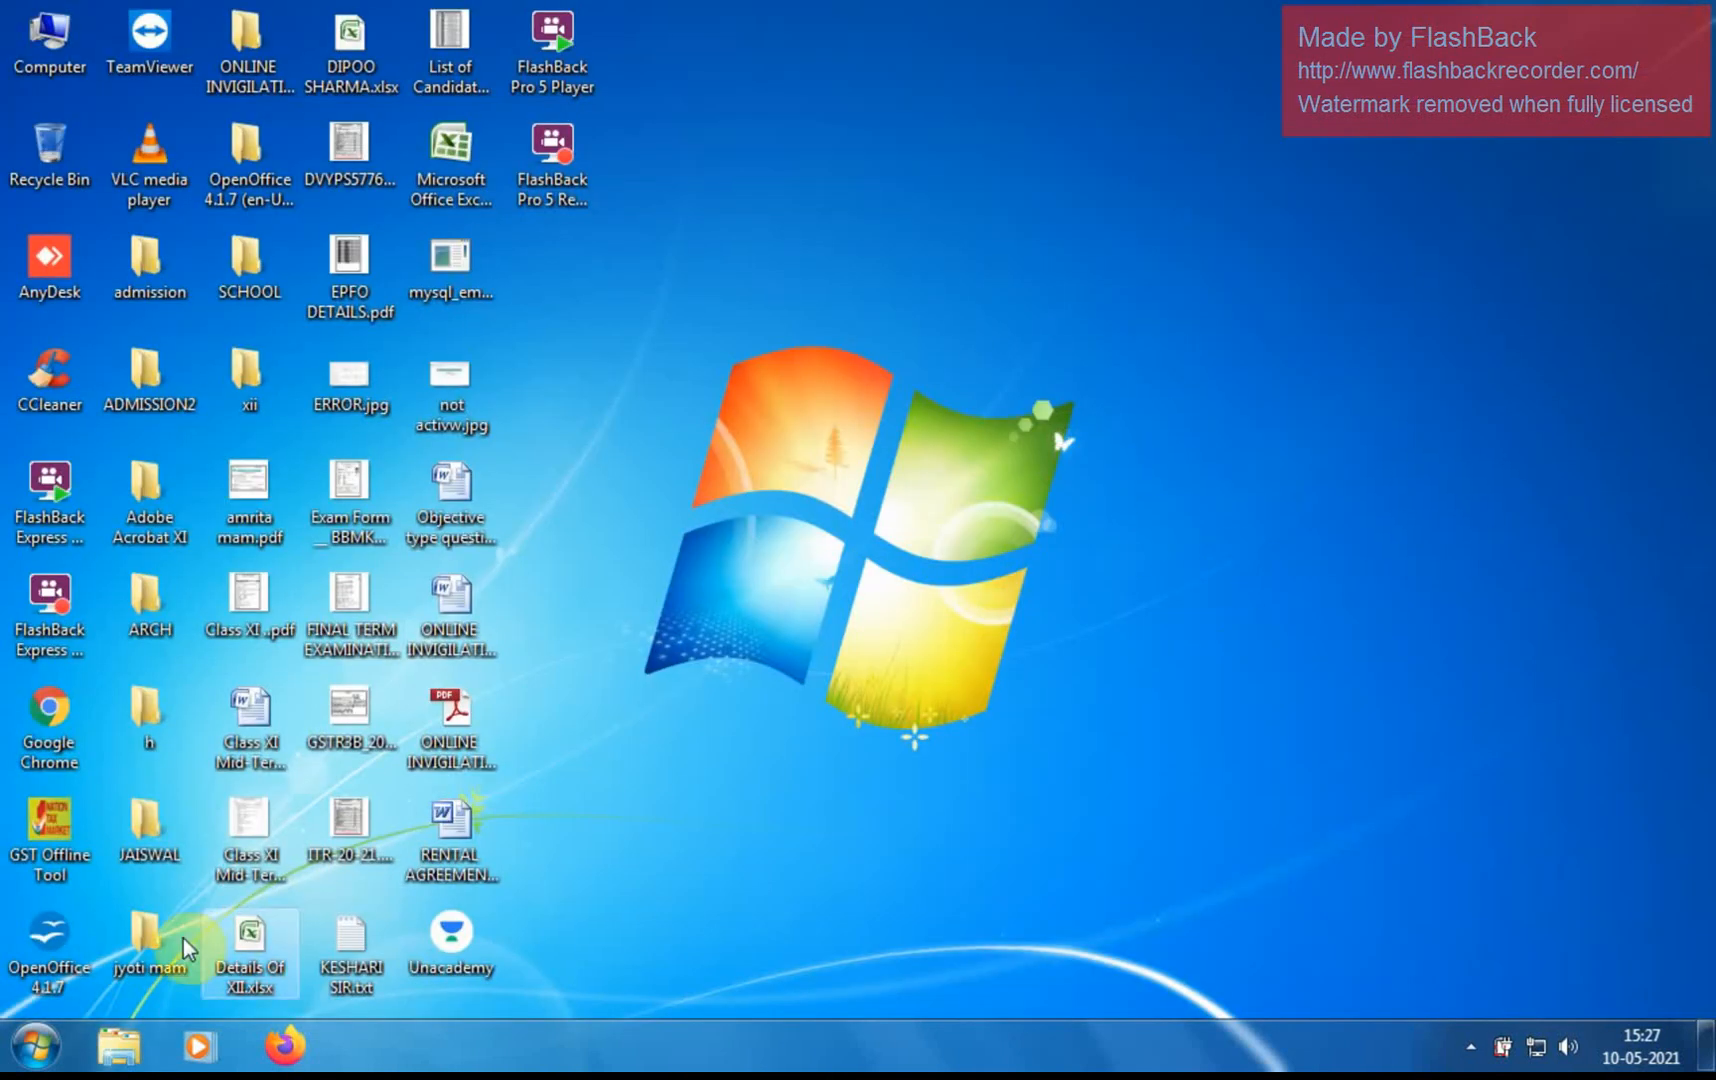
- Start OpenOffice 4.1.7 and open the saved document qert.odt from the Downloads folder
{"action": "left_click", "coordinate": [38, 1043]}
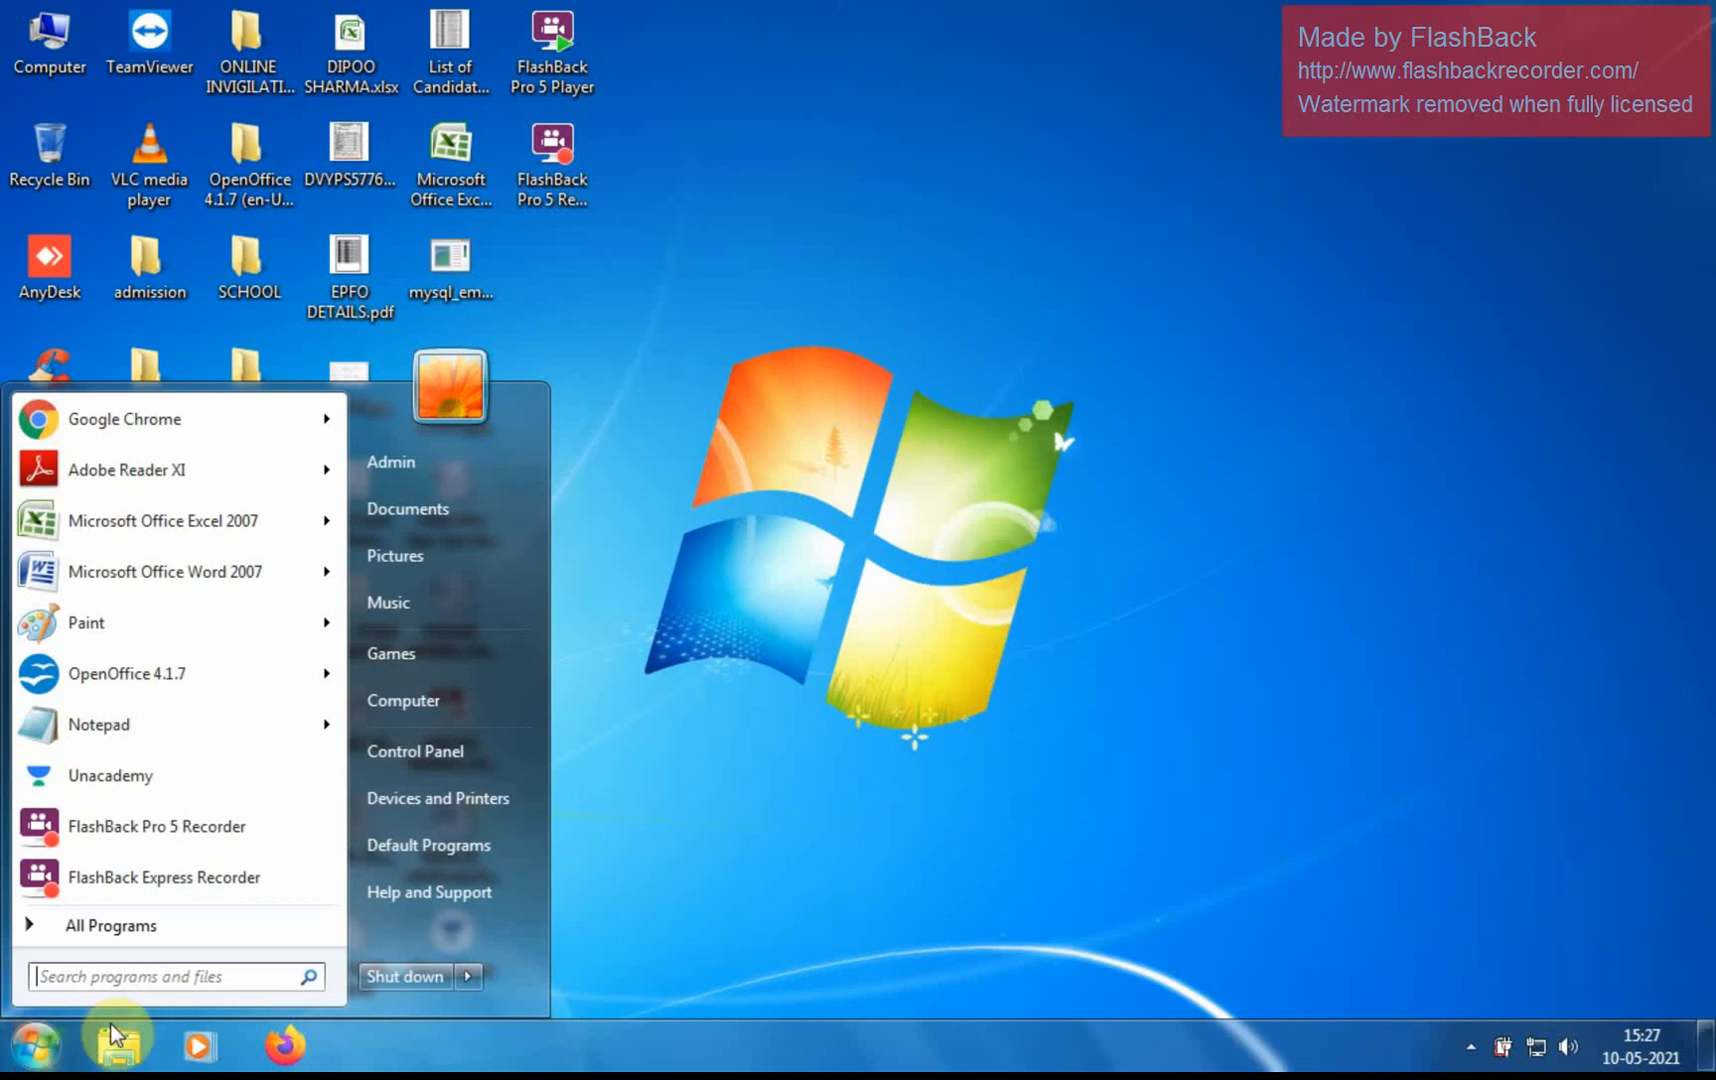
{"action": "left_click", "coordinate": [161, 977]}
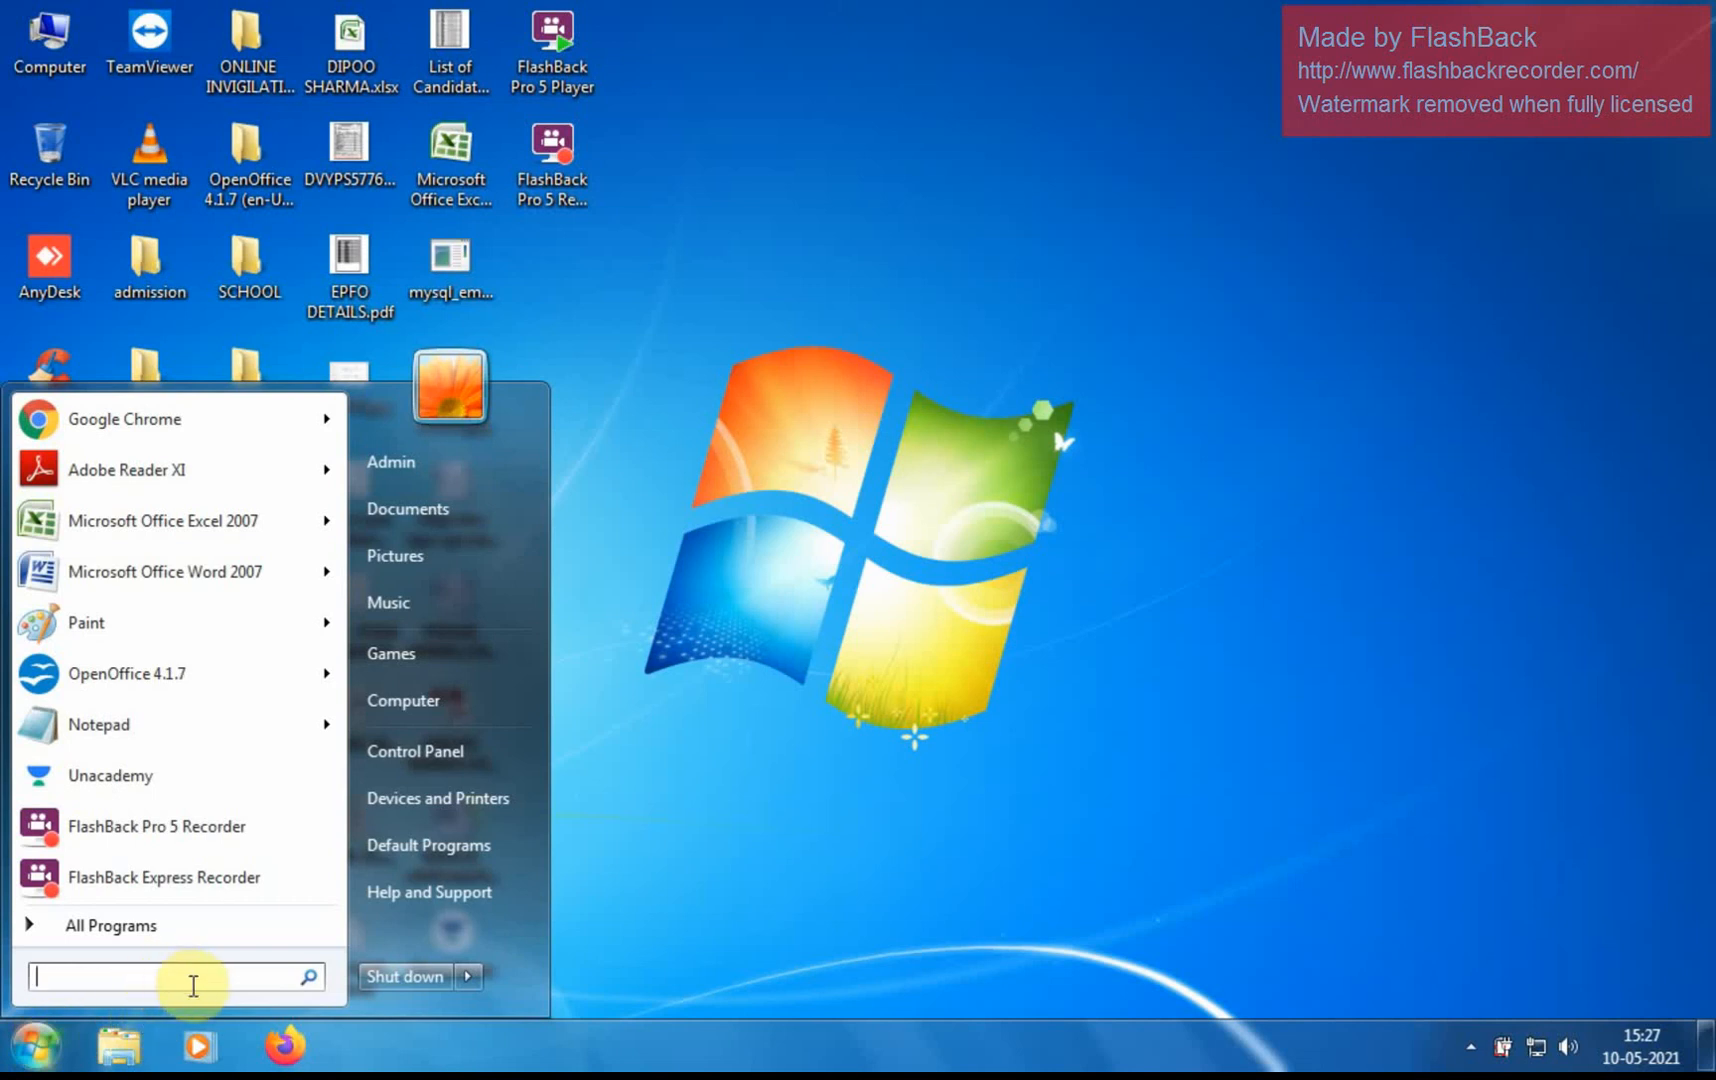
{"action": "left_click", "coordinate": [128, 680]}
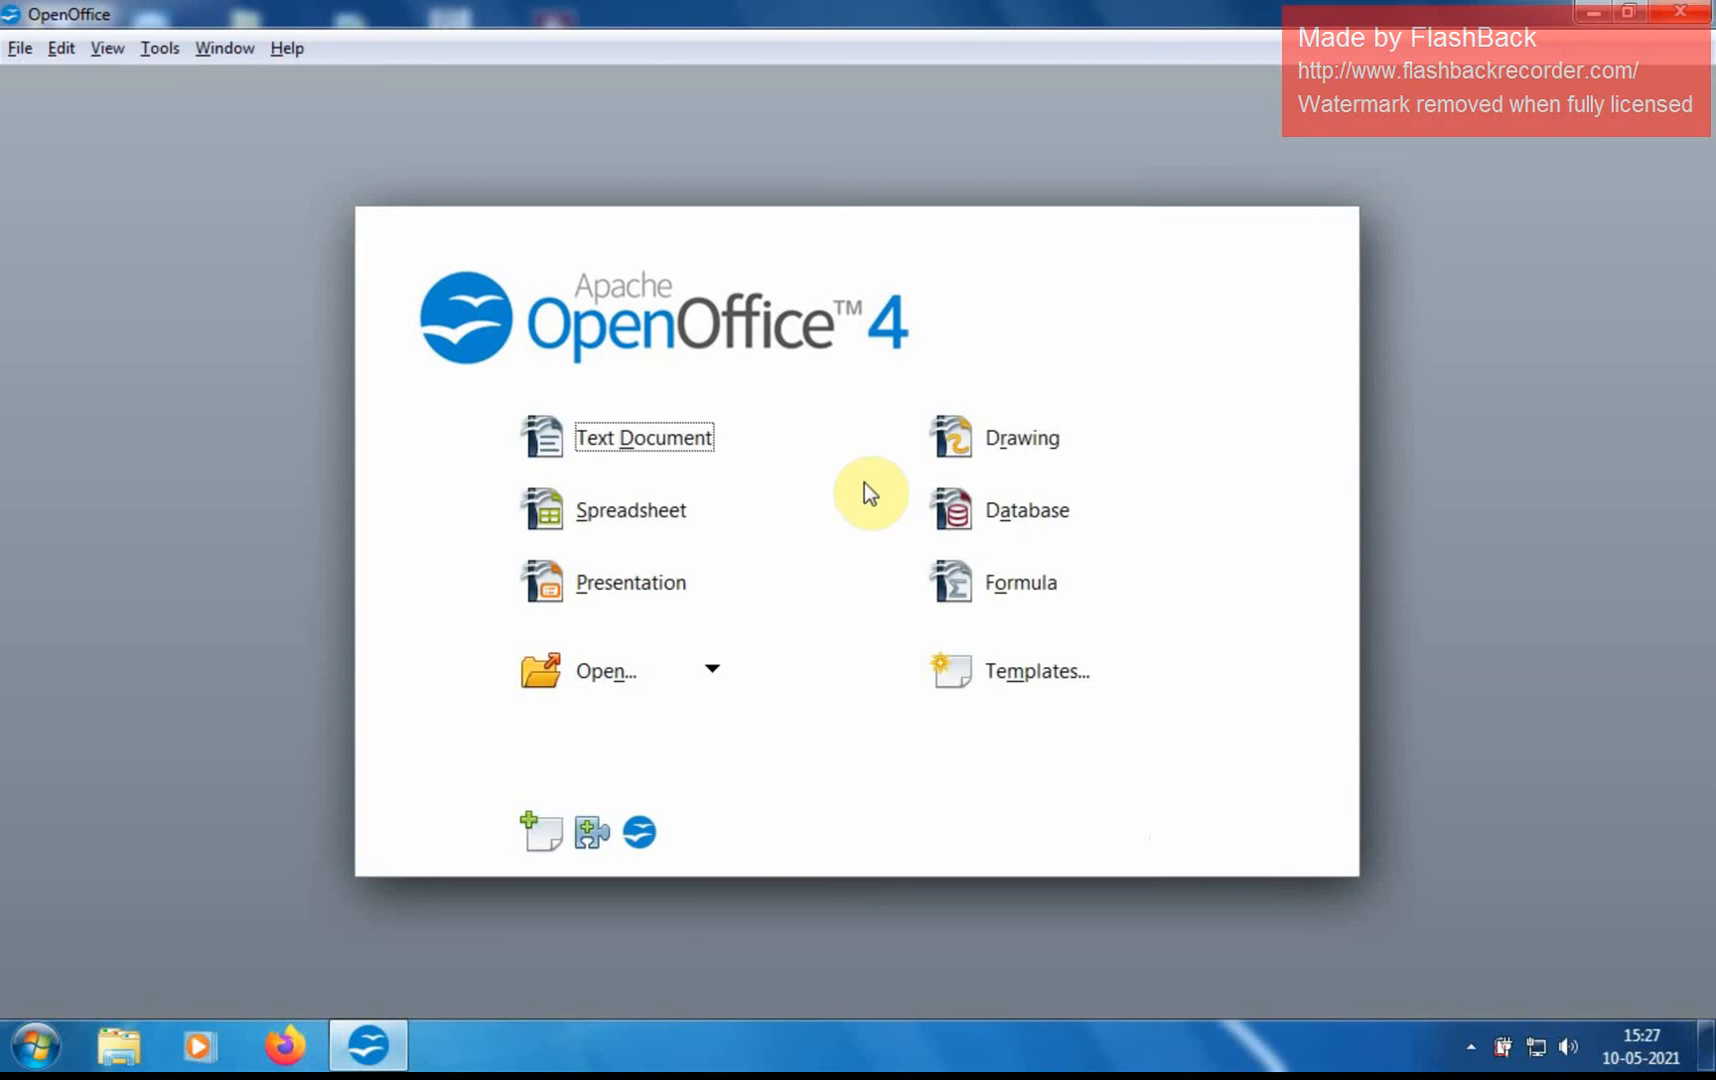
{"action": "left_click", "coordinate": [603, 682]}
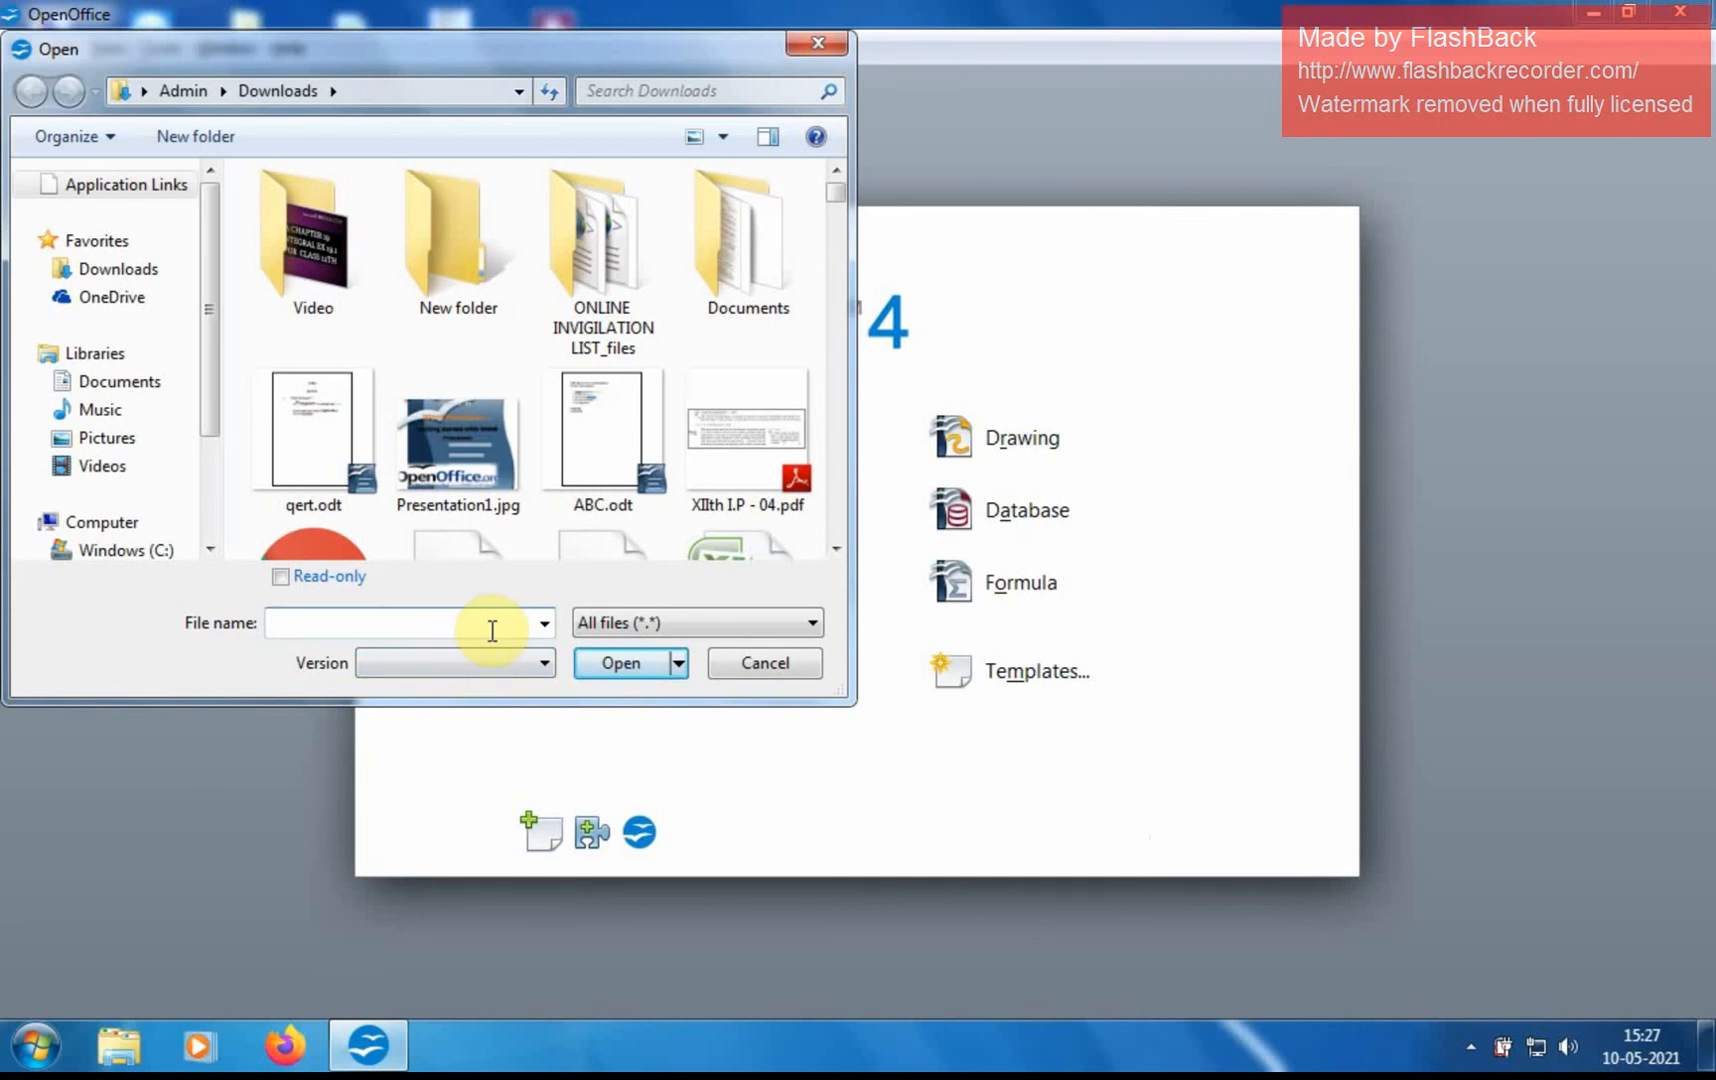
{"action": "type", "text": "qert"}
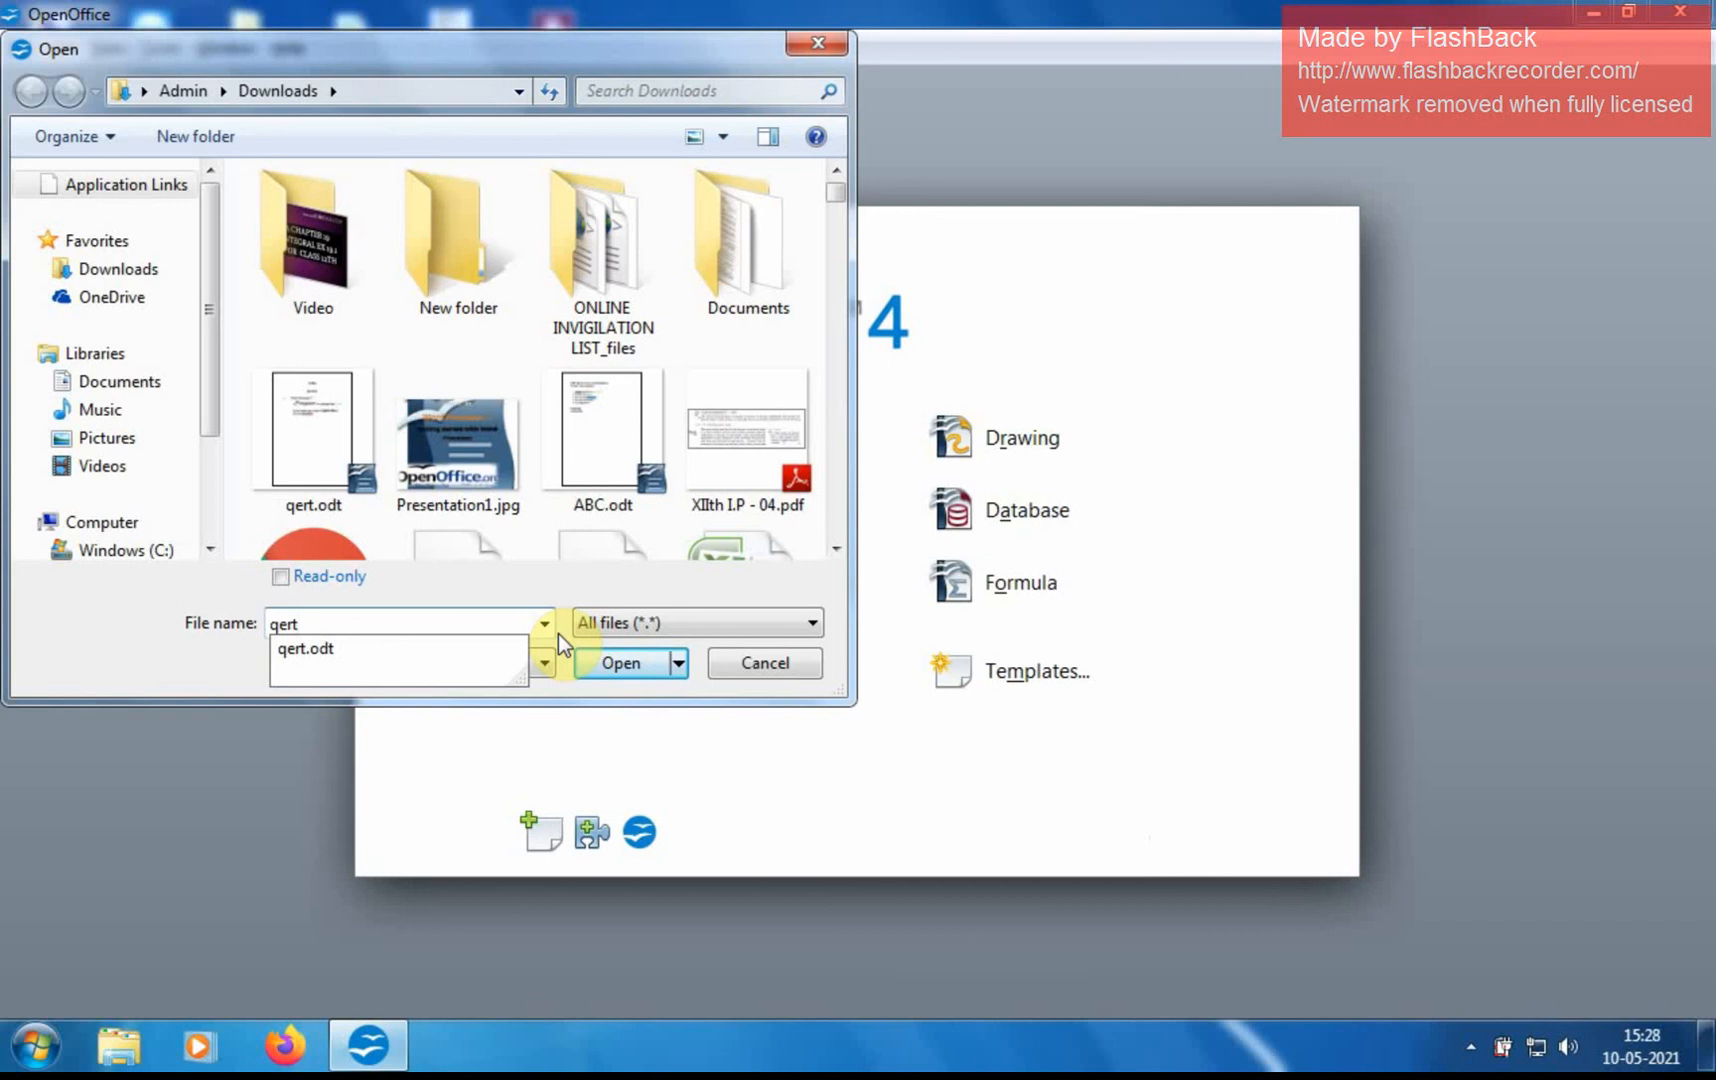
{"action": "left_click", "coordinate": [430, 653]}
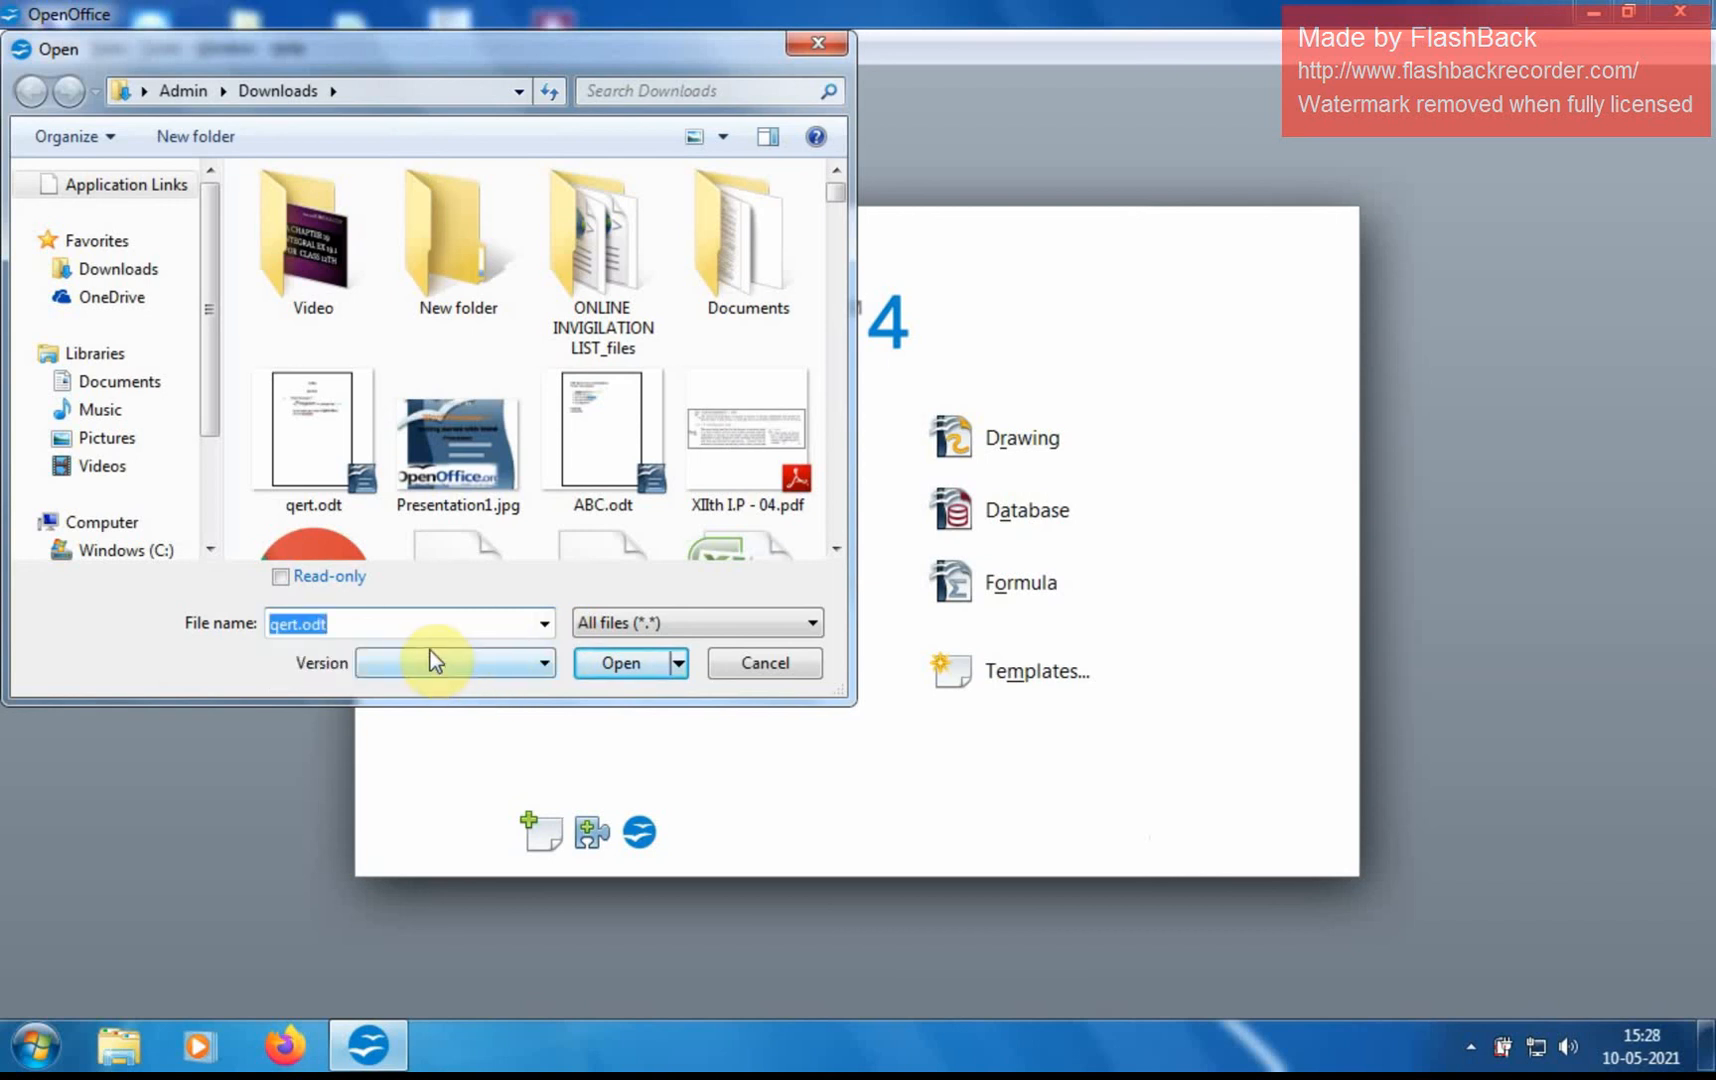
{"action": "left_click", "coordinate": [614, 668]}
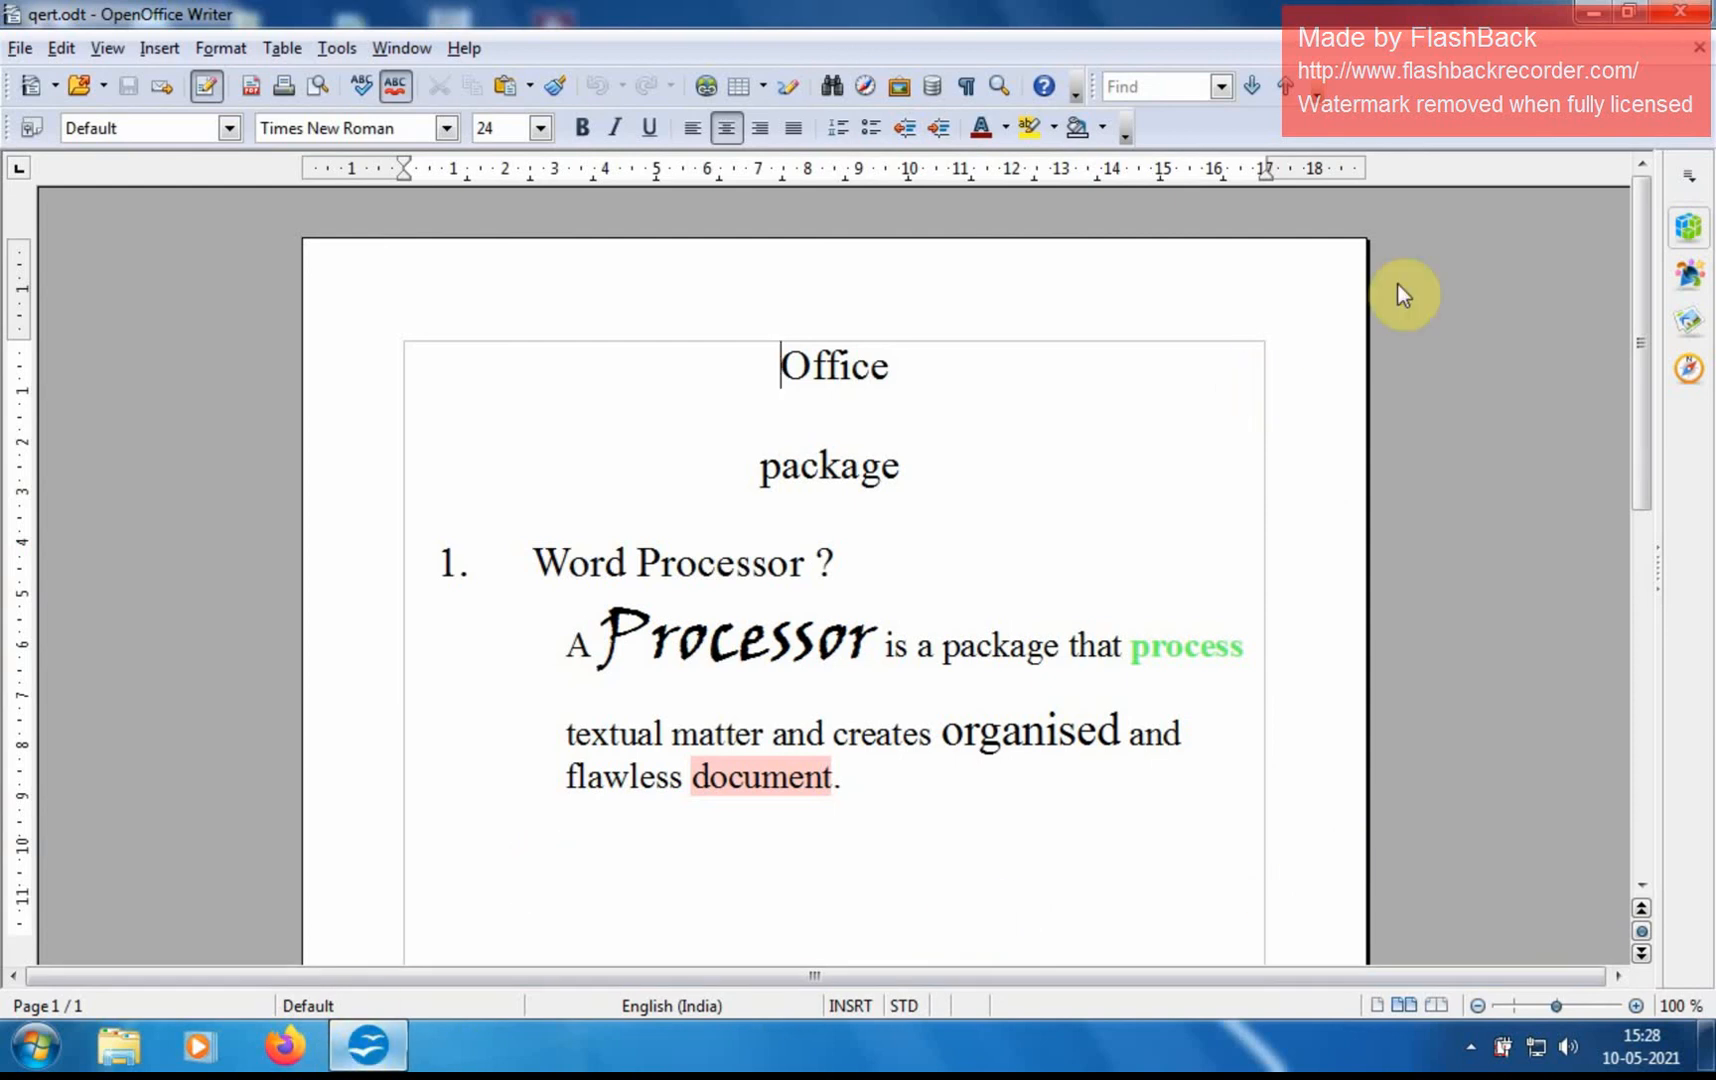
{"action": "left_click", "coordinate": [1470, 1047]}
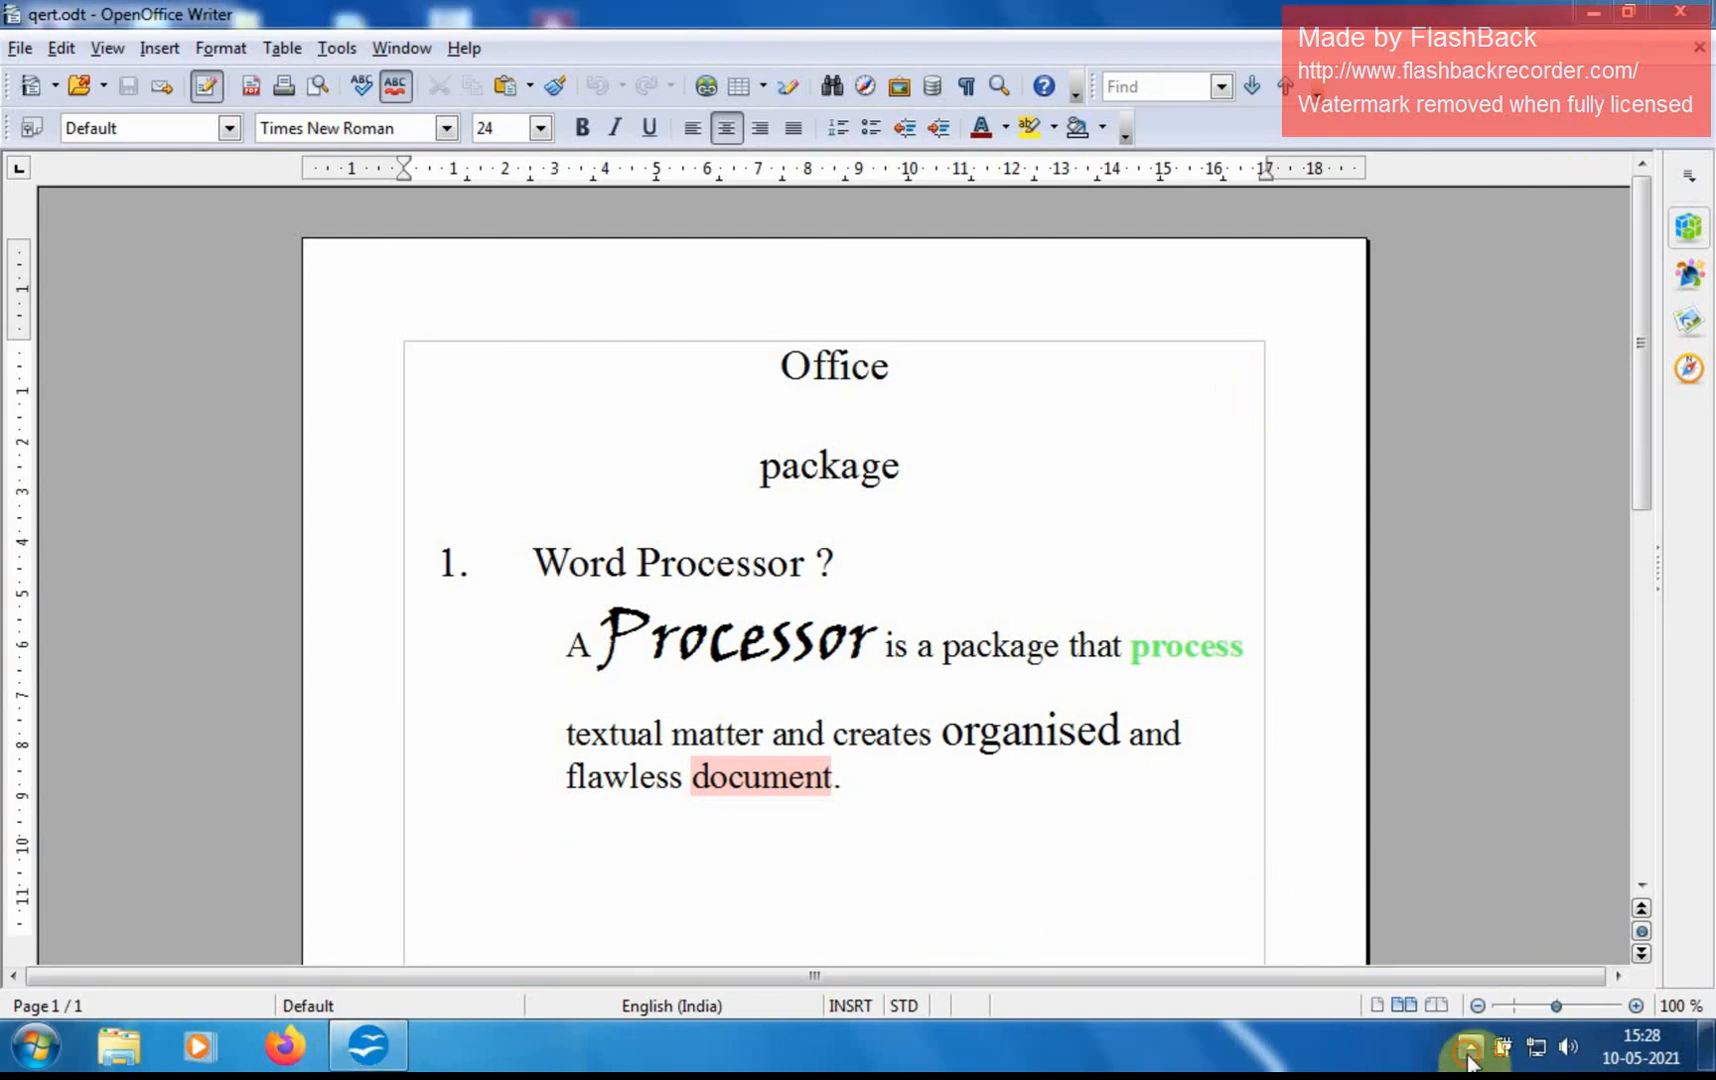
{"action": "right_click", "coordinate": [1430, 903]}
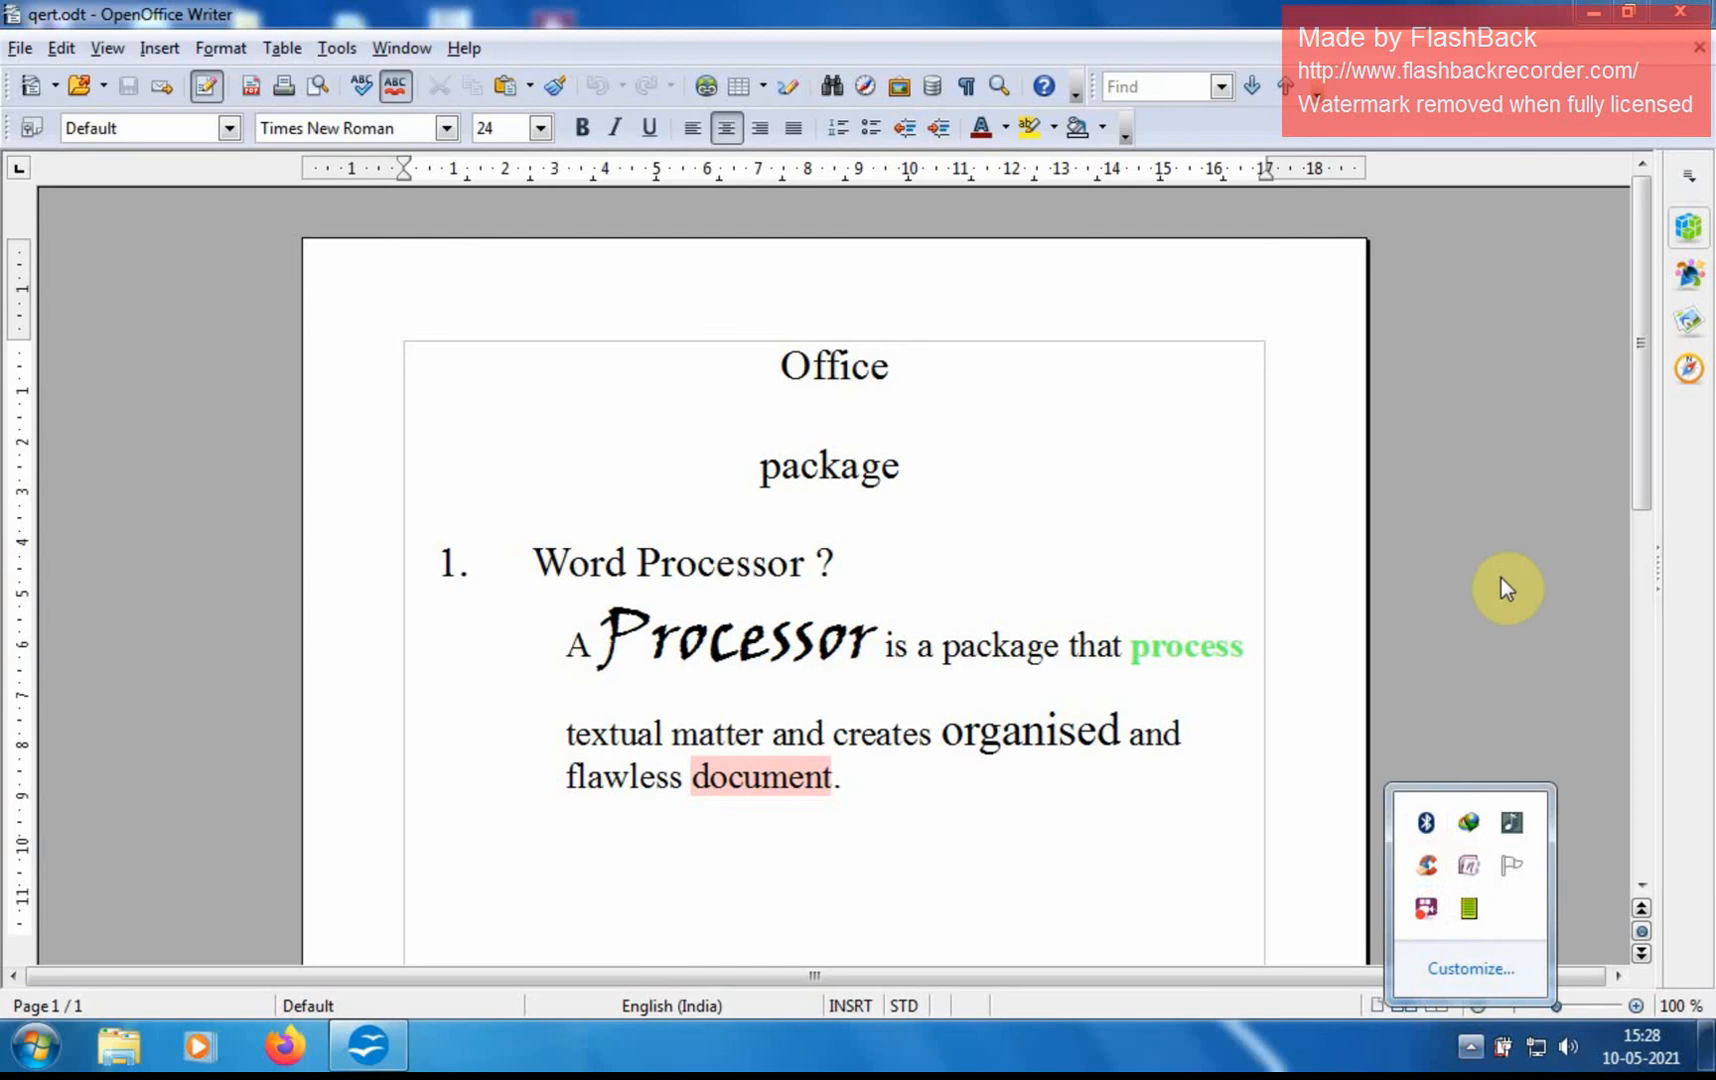